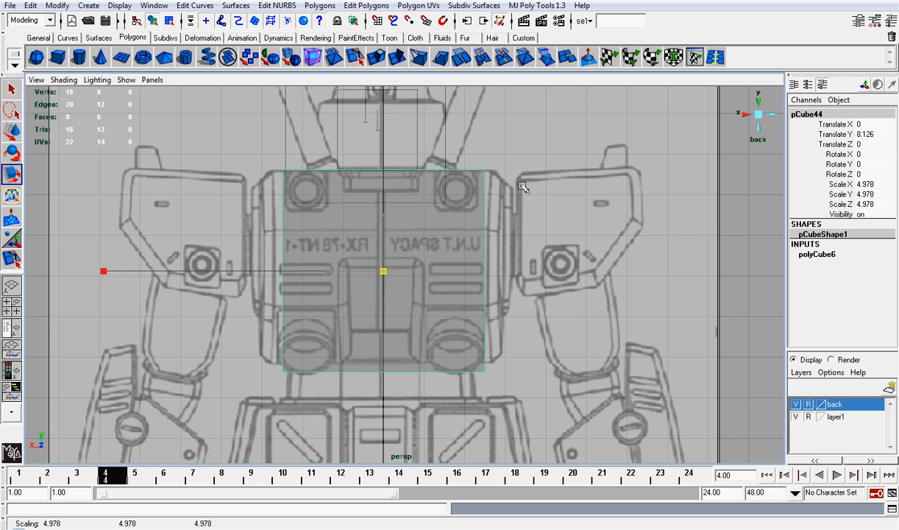
Scale the cube to about 5.8 wide and 4.82 high and deep, and move it back to about -2.467 on Z.
left_click_drag(332, 271, 317, 270)
left_click(751, 108)
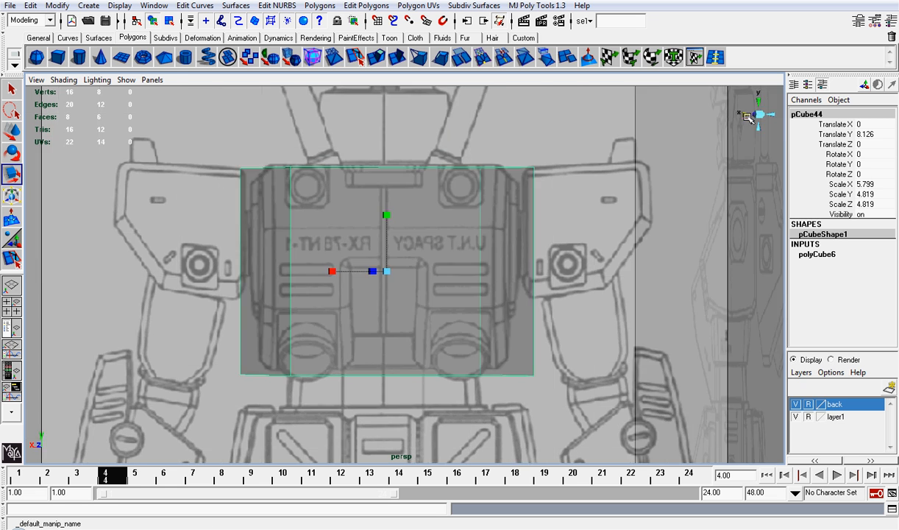
key("w")
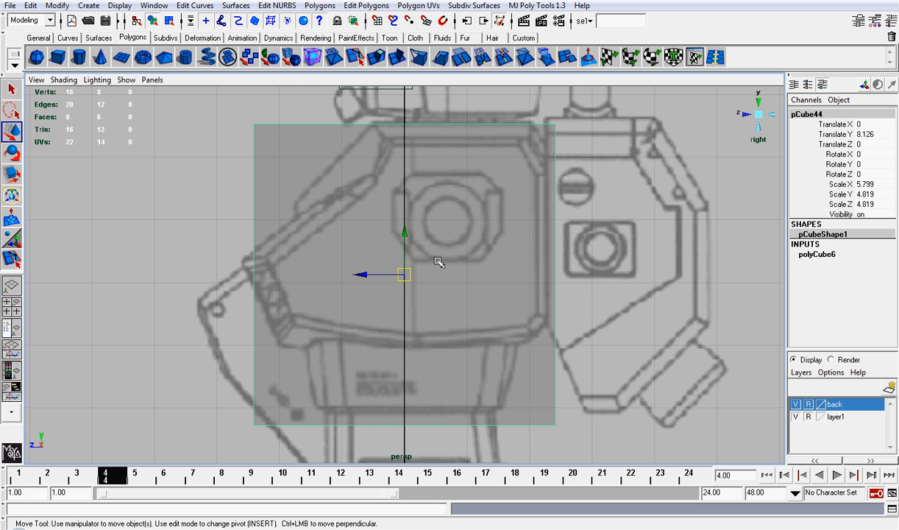
left_click_drag(366, 273, 521, 285)
Fit the cube to the backpack's side outline by moving its front vertices back and its bottom vertices up.
right_click(461, 187)
right_click_drag(461, 186, 427, 186)
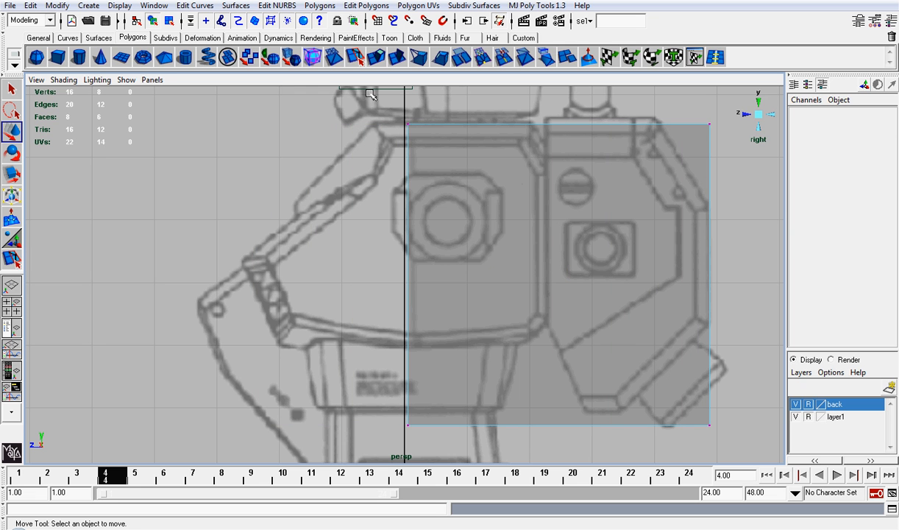
left_click_drag(369, 94, 462, 452)
left_click_drag(371, 275, 504, 276)
left_click_drag(486, 355, 741, 453)
mouse_move(626, 378)
left_mouse_down()
mouse_move(626, 289)
mouse_move(627, 362)
left_mouse_up()
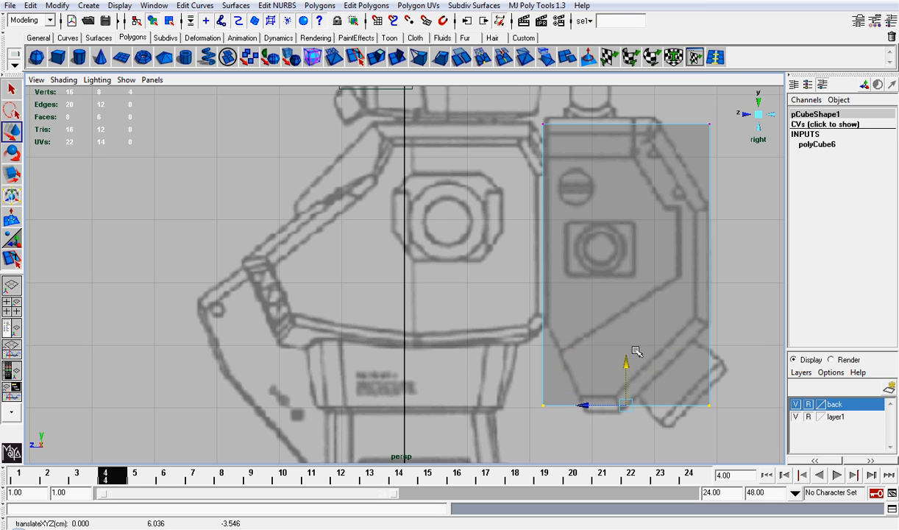
left_click(769, 120)
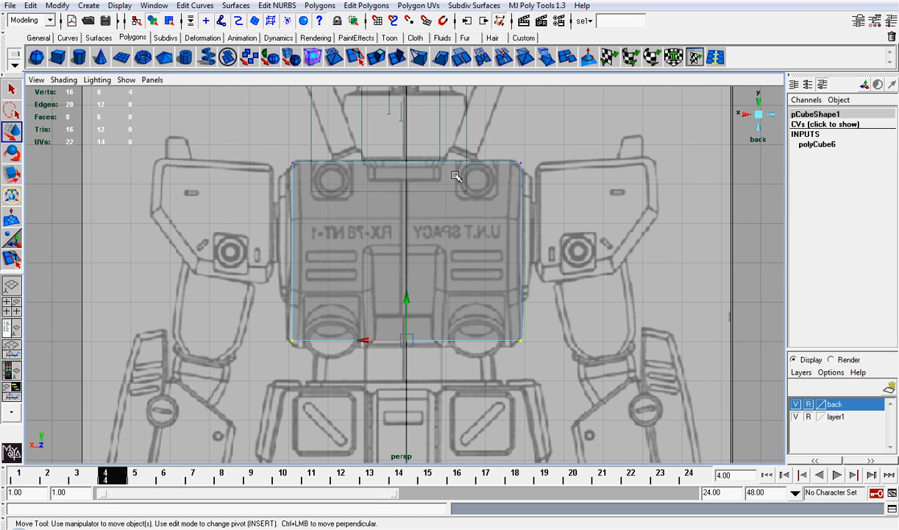
Try to change the cube's depth, height and width subdivisions in its creation settings.
right_click(452, 153)
left_click(462, 194)
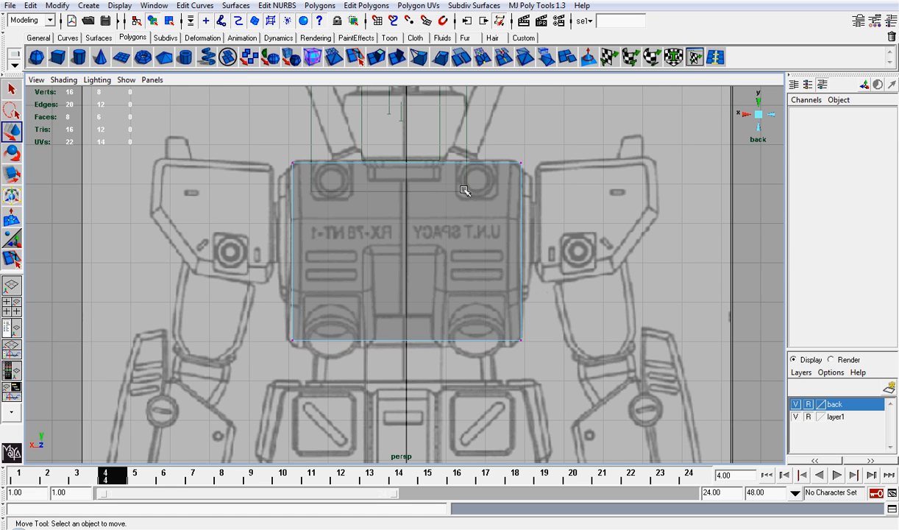
right_click_drag(466, 189, 492, 182)
left_click(803, 253)
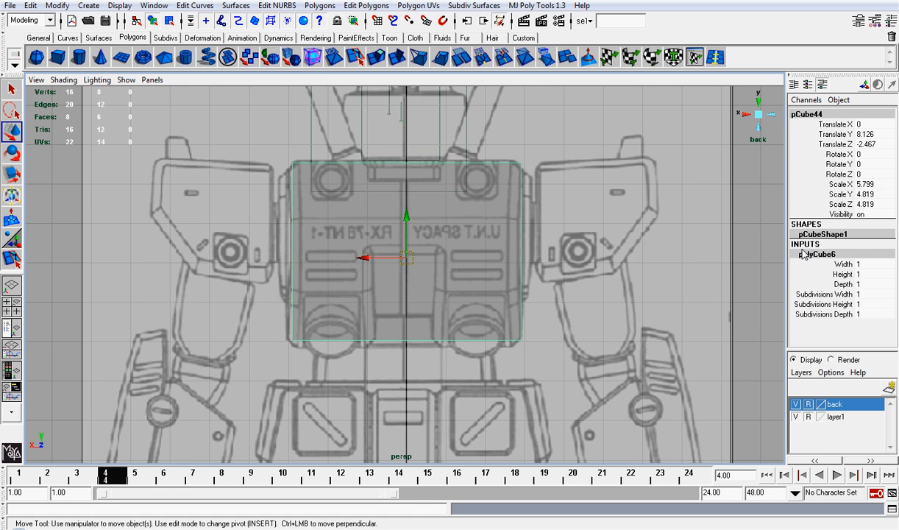
left_click(838, 316)
middle_click_drag(655, 321, 634, 284)
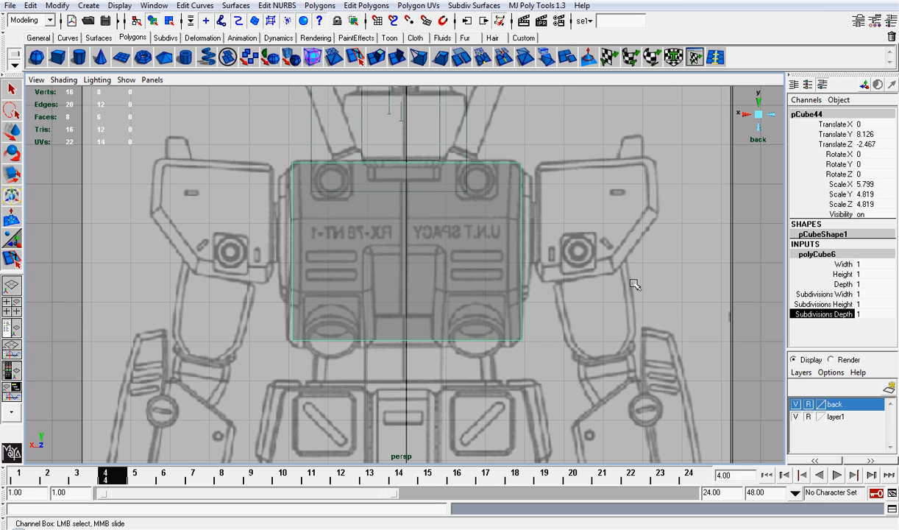
left_click(824, 303)
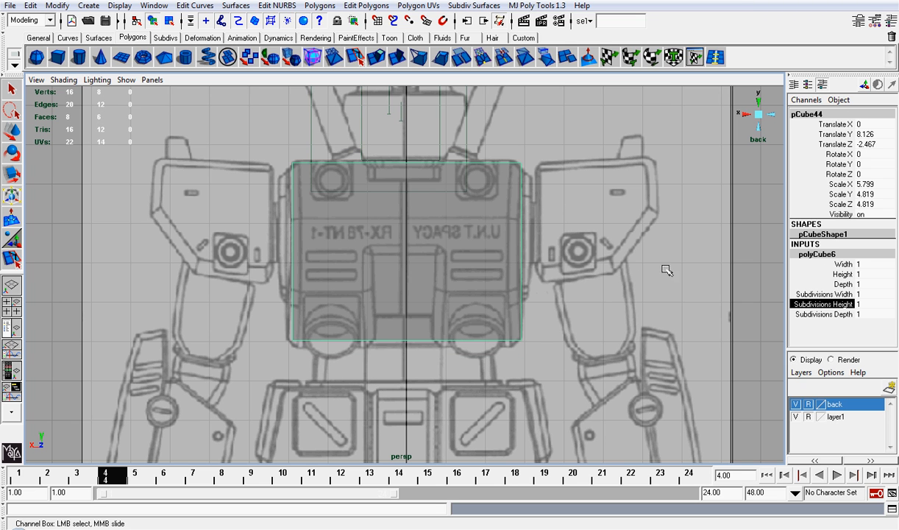
left_click(835, 295)
middle_click_drag(619, 273, 623, 273)
key("ctrl+z")
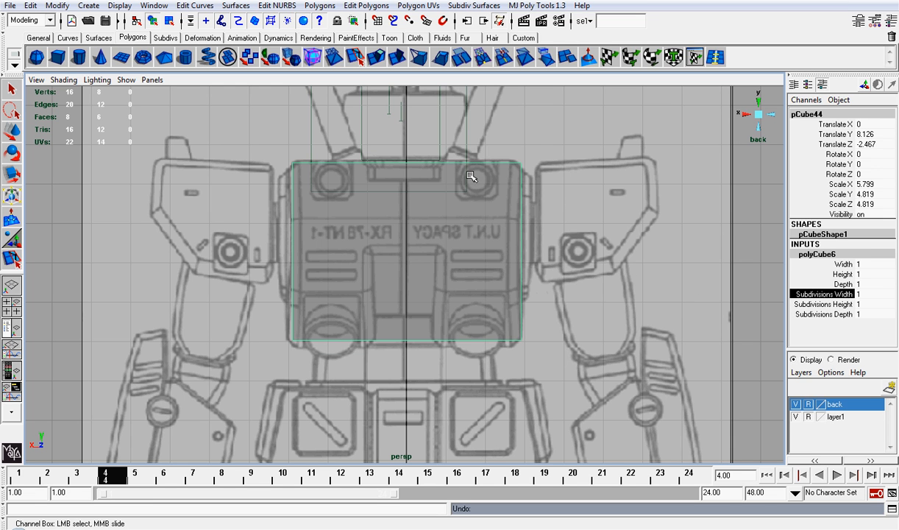
Split the cube vertically down its middle with an Edge Loop Split through the top edge.
key("w")
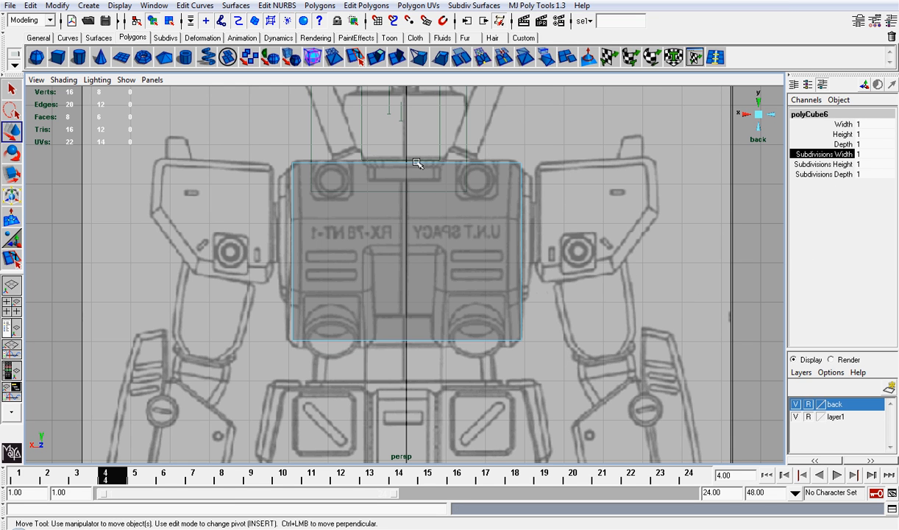
left_click(418, 163)
left_click(536, 5)
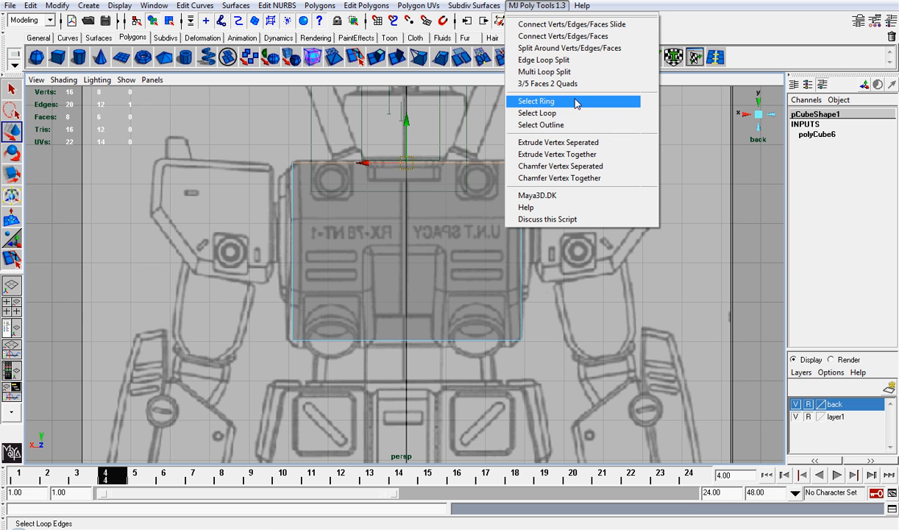
left_click(552, 61)
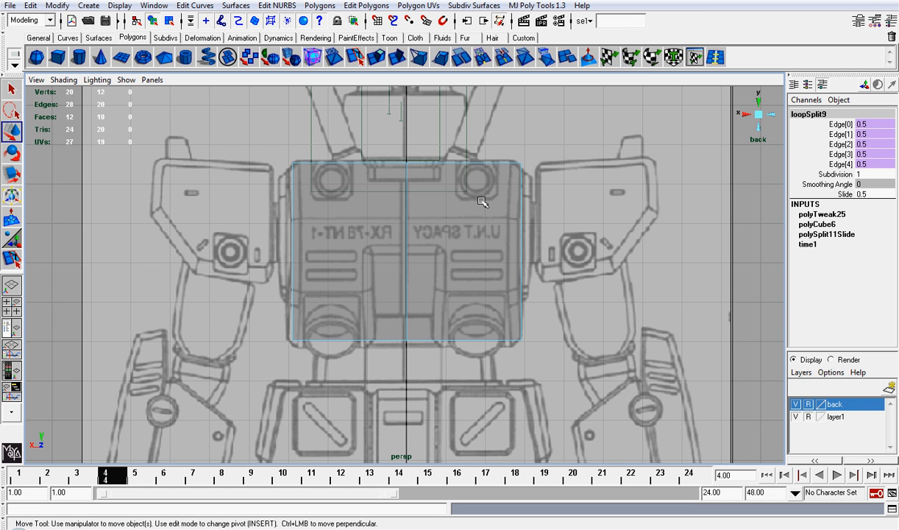
Delete the faces on the U.N.T SPACY half of the cube and return to object selection.
right_click_drag(482, 200, 482, 234)
left_click_drag(438, 141, 640, 488)
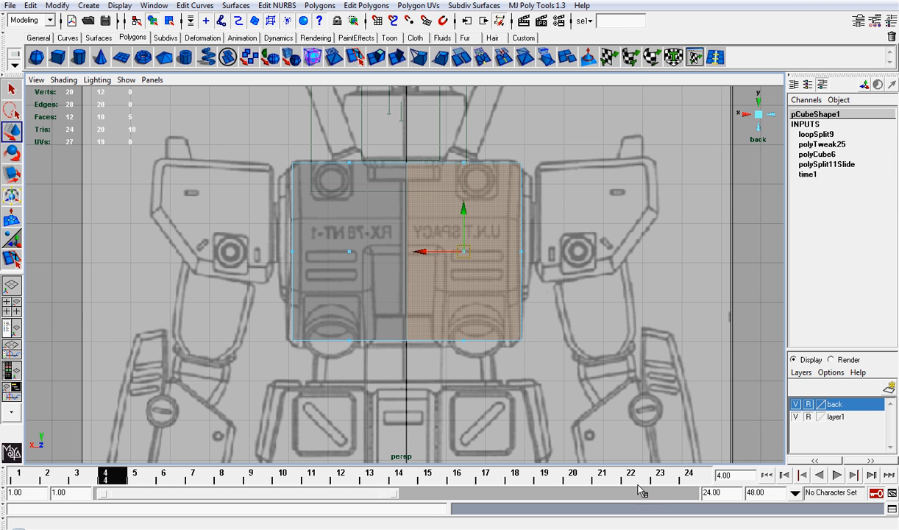
key("Delete")
scroll(300, 162, "up", 1)
right_click_drag(318, 162, 408, 137)
Insert two edge loops around the half block, one near its front end and one near its rear end.
left_click(761, 115)
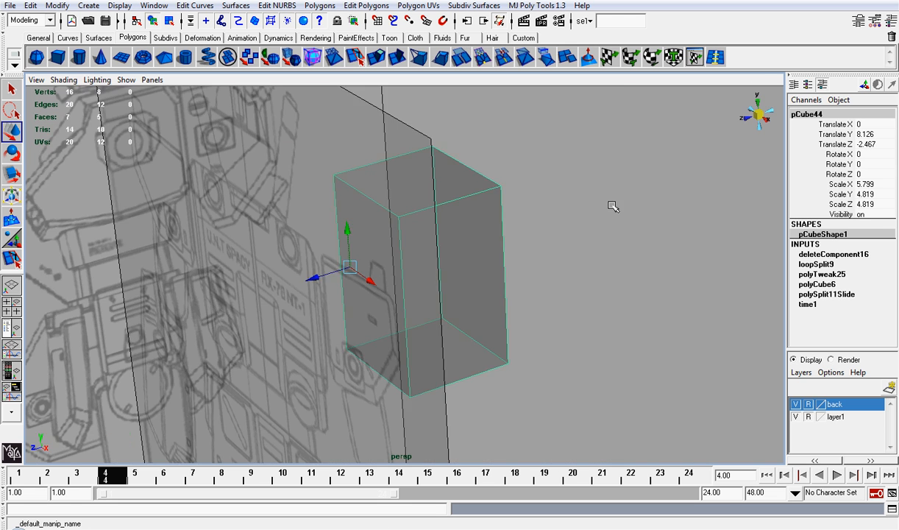
left_click_drag(592, 209, 530, 193, "alt")
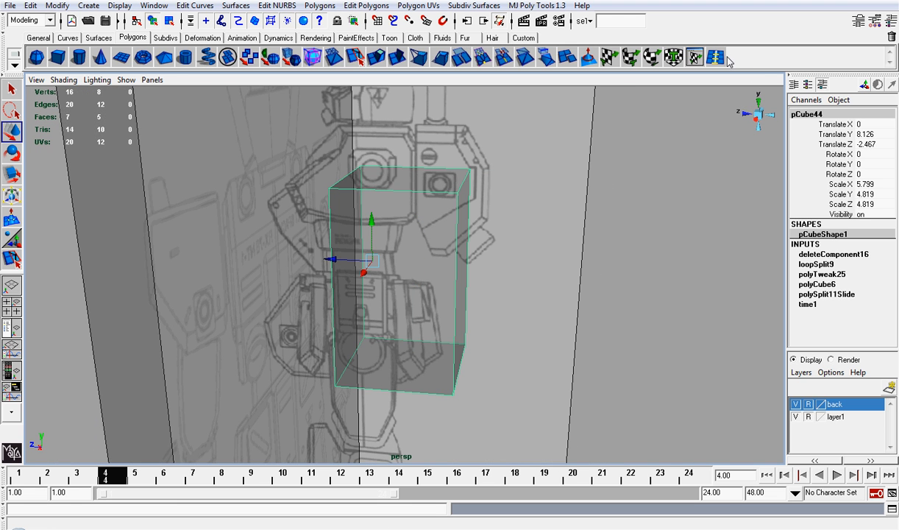
left_click(720, 58)
left_click_drag(479, 136, 468, 178, "alt")
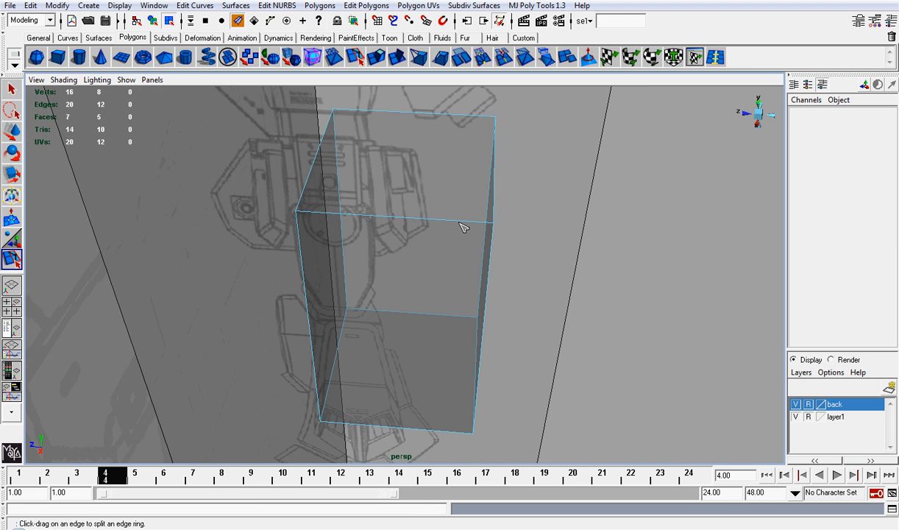
mouse_move(460, 222)
left_mouse_down()
mouse_move(453, 221)
mouse_move(472, 235)
left_mouse_up()
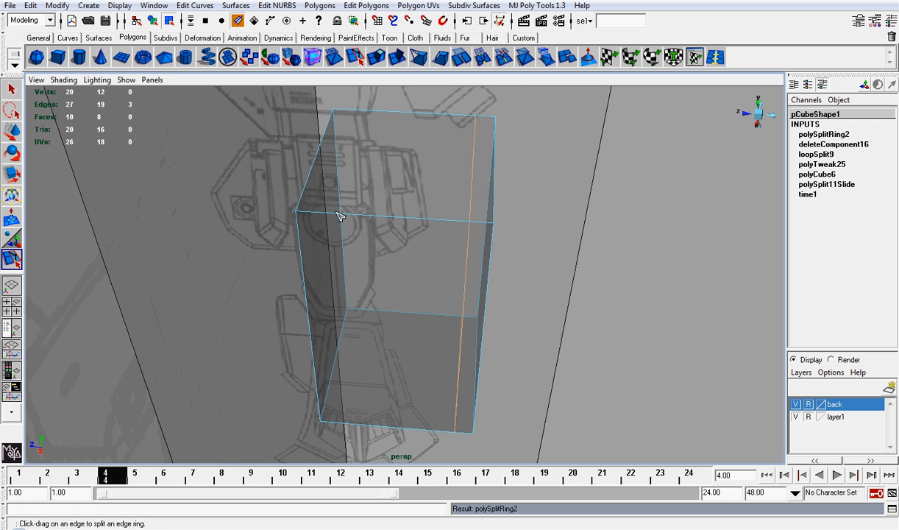
left_click_drag(339, 215, 322, 212)
Move the front and rear outer vertical corner edges of the half block slightly inward along X.
left_click_drag(471, 243, 391, 215, "alt")
left_click(767, 125)
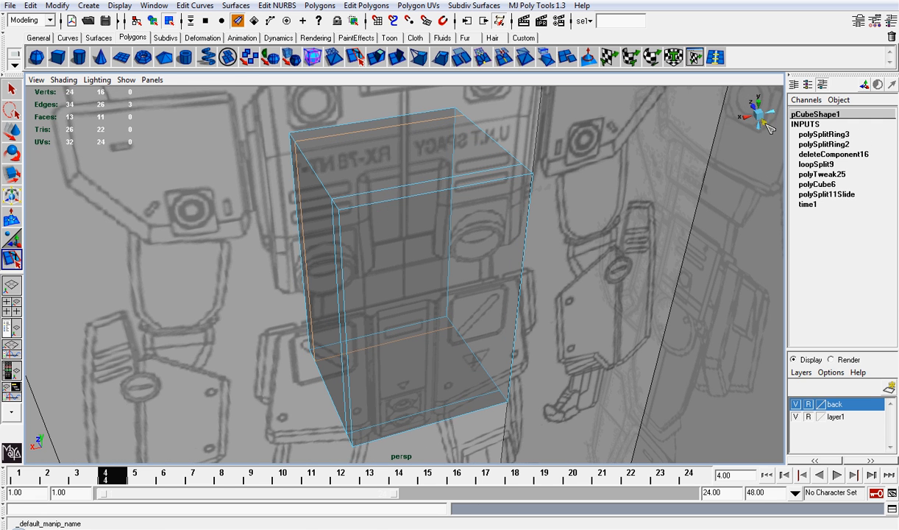
key("w")
right_click_drag(309, 168, 310, 140)
left_click(296, 148)
left_click(760, 114)
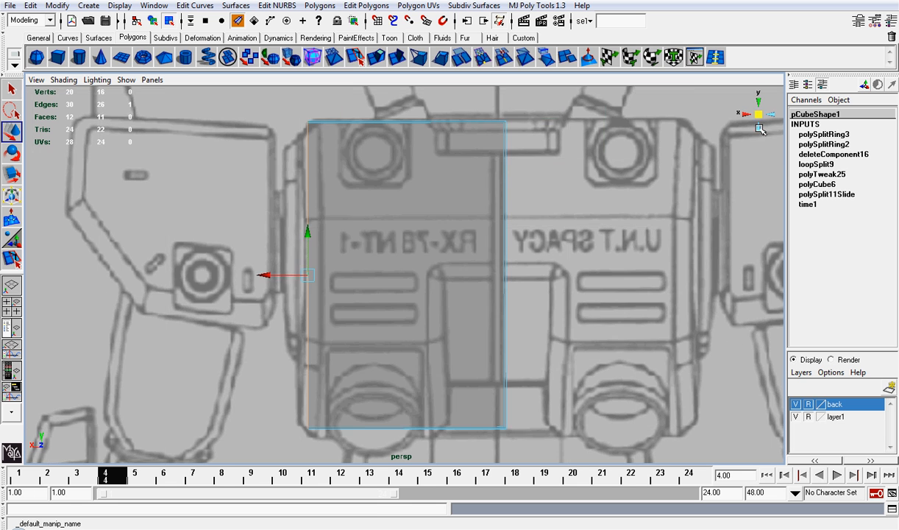
left_click_drag(581, 196, 355, 205, "alt")
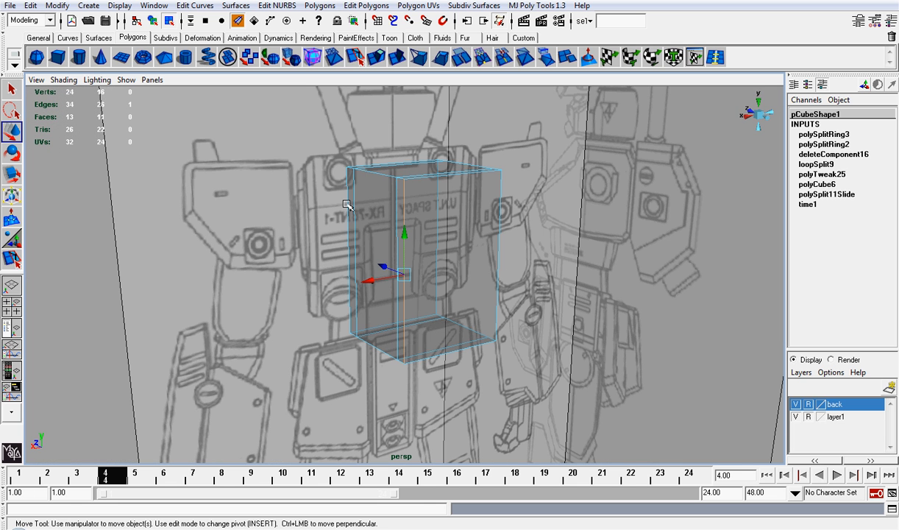
left_click(348, 206, "shift")
scroll(456, 244, "up", 1)
left_click_drag(524, 276, 443, 255, "alt")
left_click(762, 116)
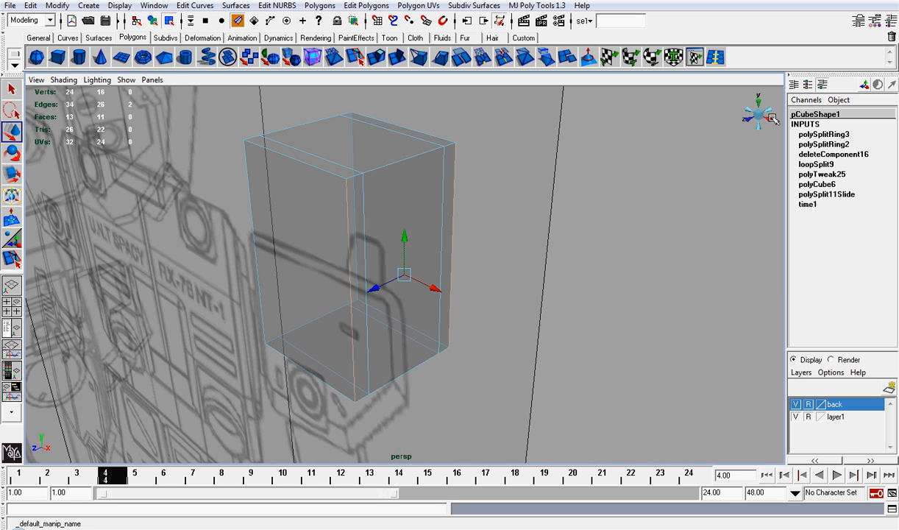
left_click(772, 119)
left_click(743, 110)
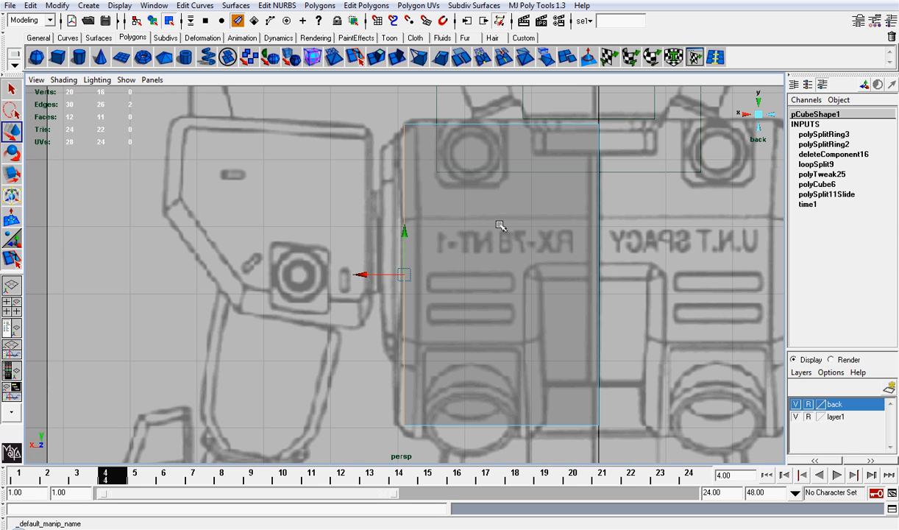
left_click_drag(352, 273, 368, 273)
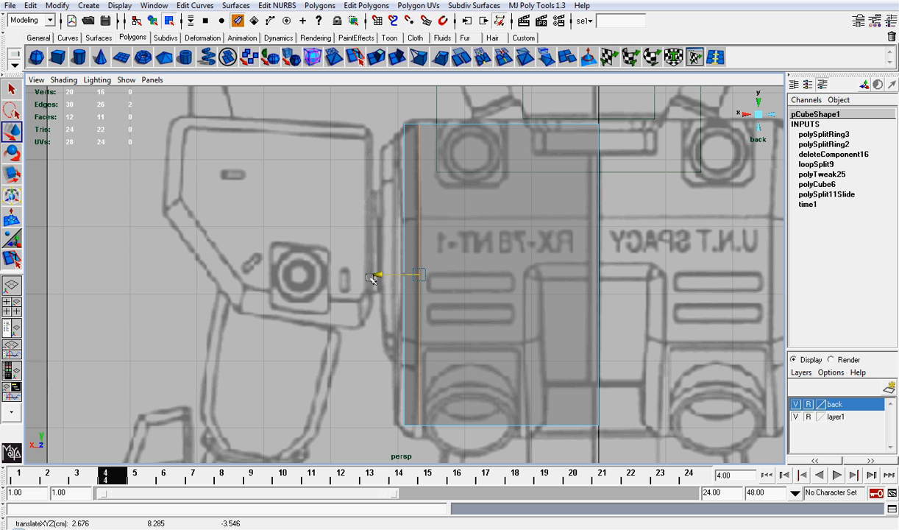
Try moving the four outermost vertices out to the backpack's side edge and scaling them closer together vertically.
right_click(419, 180)
left_click(386, 181)
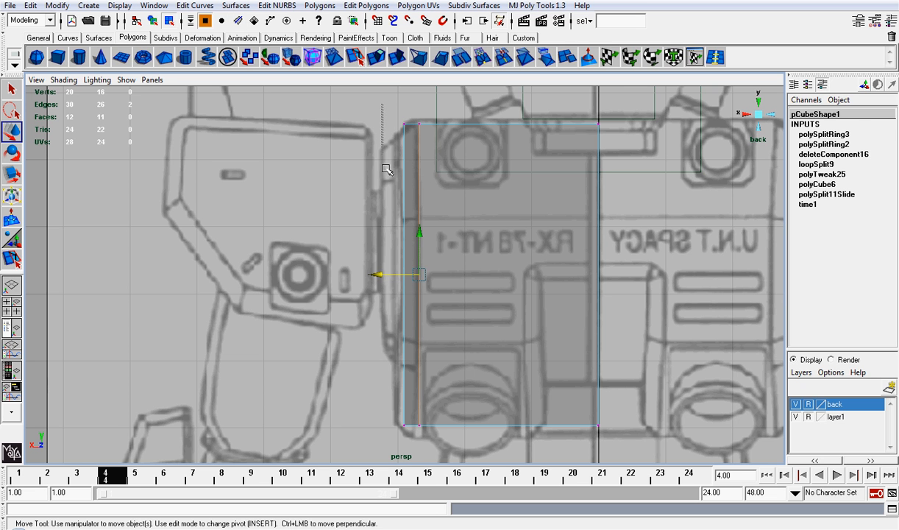
left_click_drag(381, 104, 392, 439)
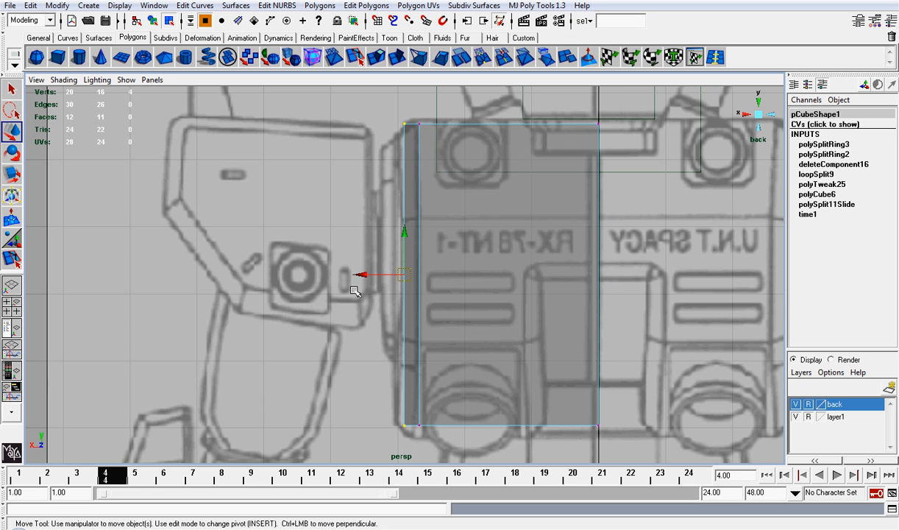
mouse_move(359, 274)
left_mouse_down()
mouse_move(341, 273)
mouse_move(378, 273)
mouse_move(367, 270)
left_mouse_up()
key("r")
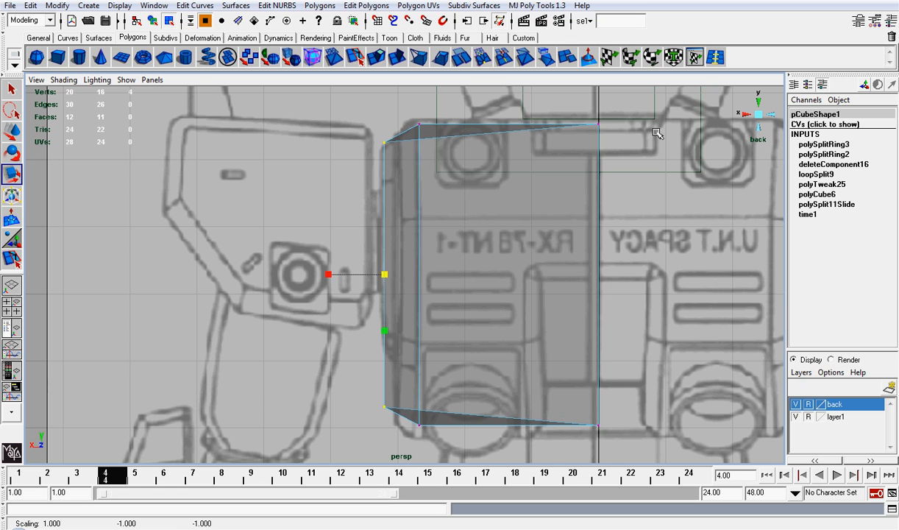
Try raising the top vertex on the centre line to the blueprint's upper edge.
left_click(600, 125)
key("w")
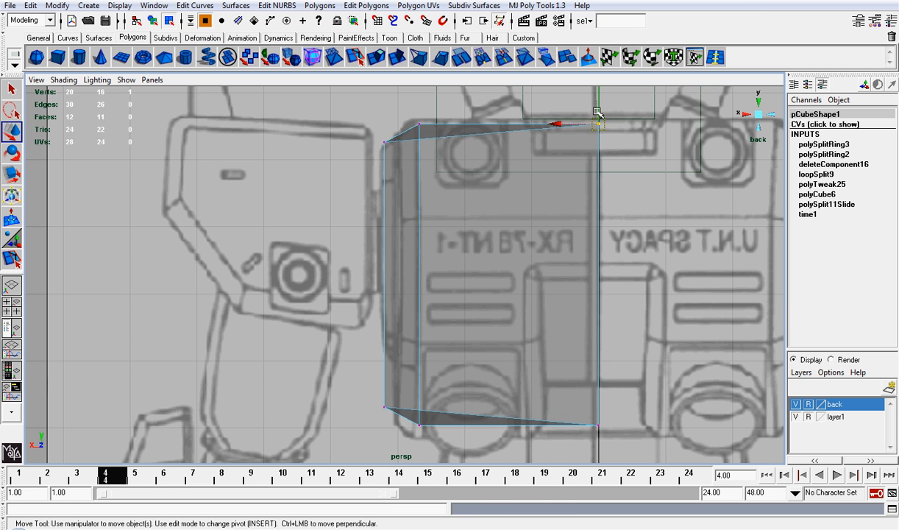
mouse_move(600, 95)
left_mouse_down()
mouse_move(598, 104)
mouse_move(600, 91)
left_mouse_up()
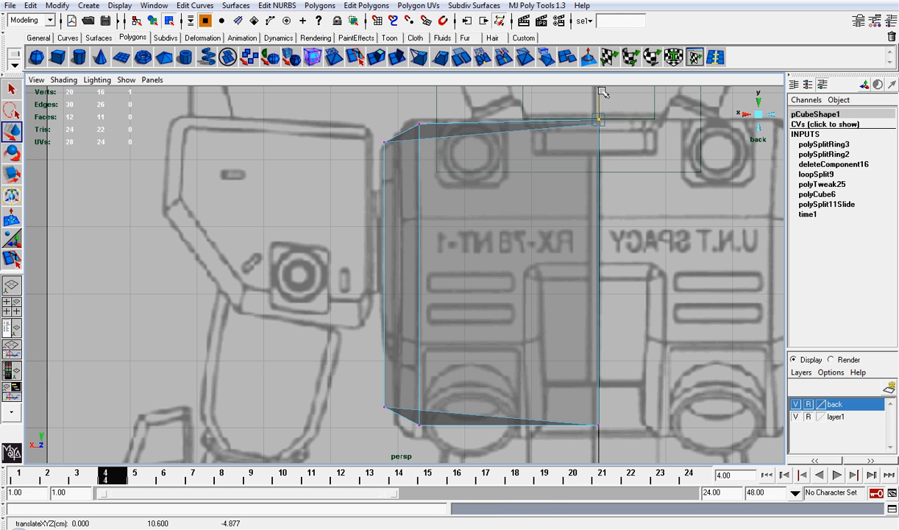
key("ctrl+z")
Undo the vertex edits back to the state before the outermost vertices were moved outward and scaled.
left_click_drag(772, 112, 712, 153, "alt")
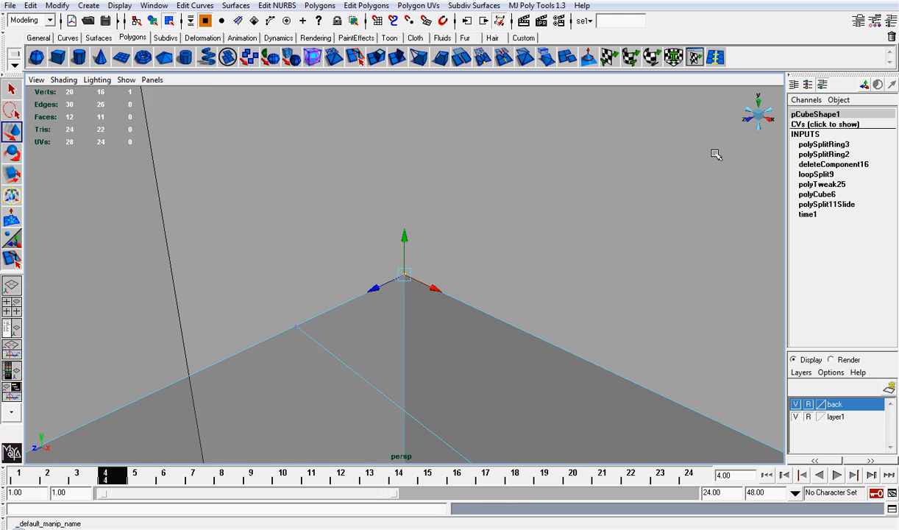
left_click_drag(708, 267, 447, 199, "alt")
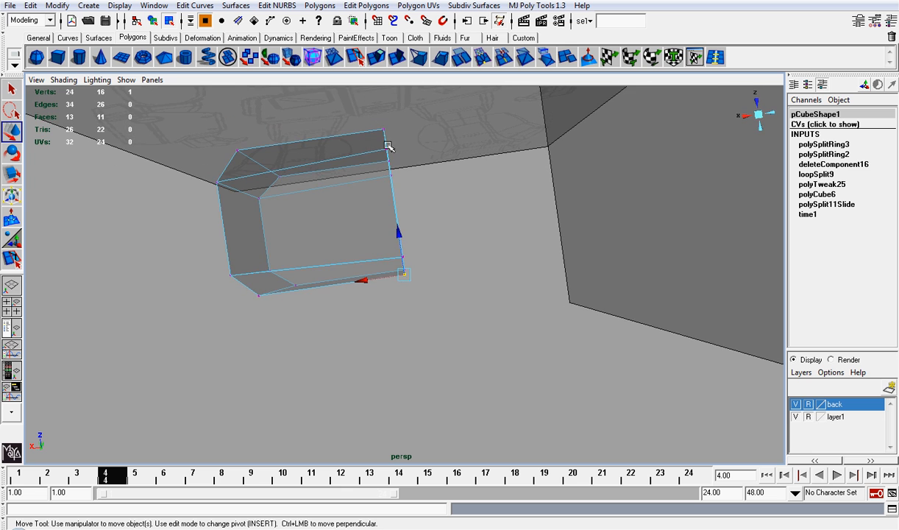
left_click_drag(389, 147, 462, 353, "alt")
left_click_drag(497, 114, 446, 174, "alt")
key("ctrl+z")
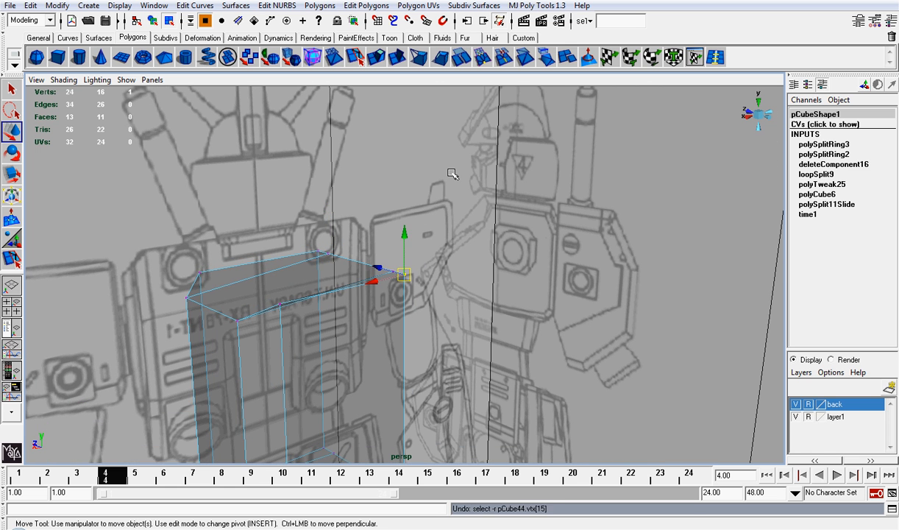
key("ctrl+z")
key("ctrl+z")
key("ctrl+z")
left_click(766, 119)
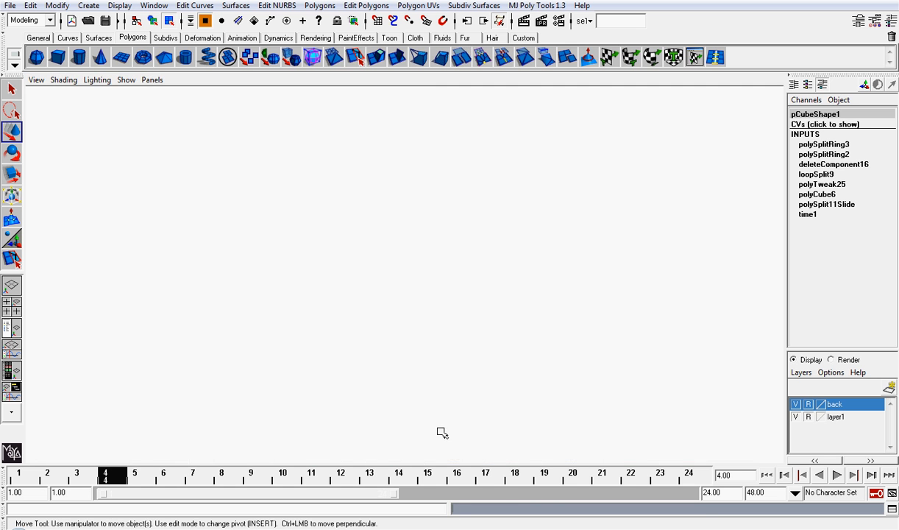
right_click_drag(442, 432, 480, 367, "alt")
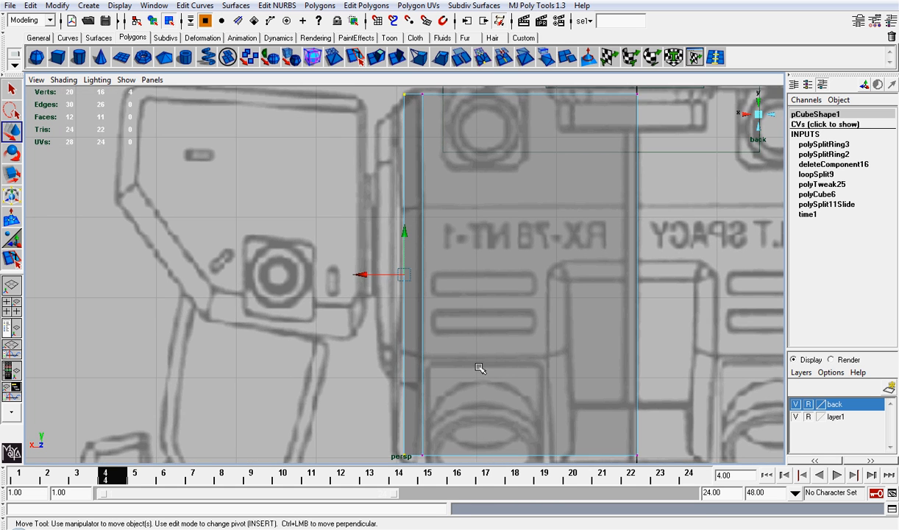
middle_click_drag(479, 367, 472, 280, "alt")
middle_click_drag(500, 239, 492, 346, "alt")
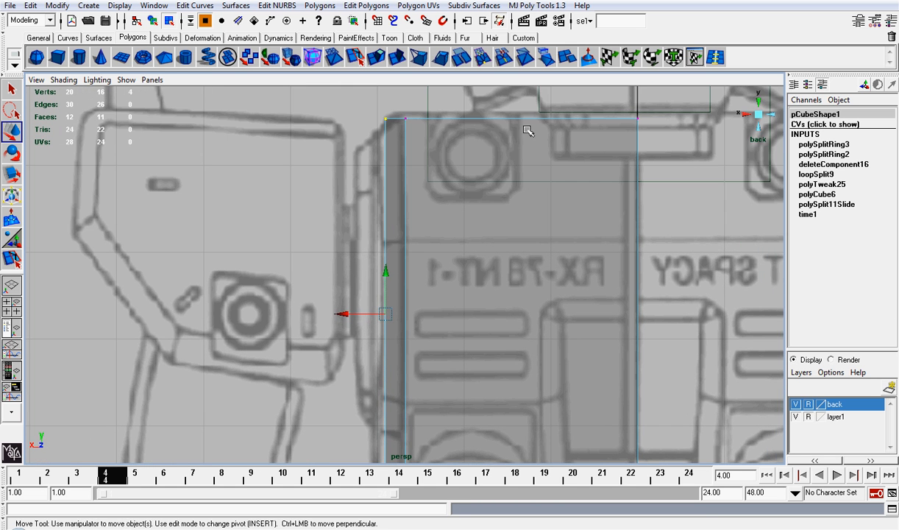
Select the top and bottom edges of the half block's rear side, including the short outer corner edges.
right_click_drag(527, 124, 529, 88)
left_click(523, 117)
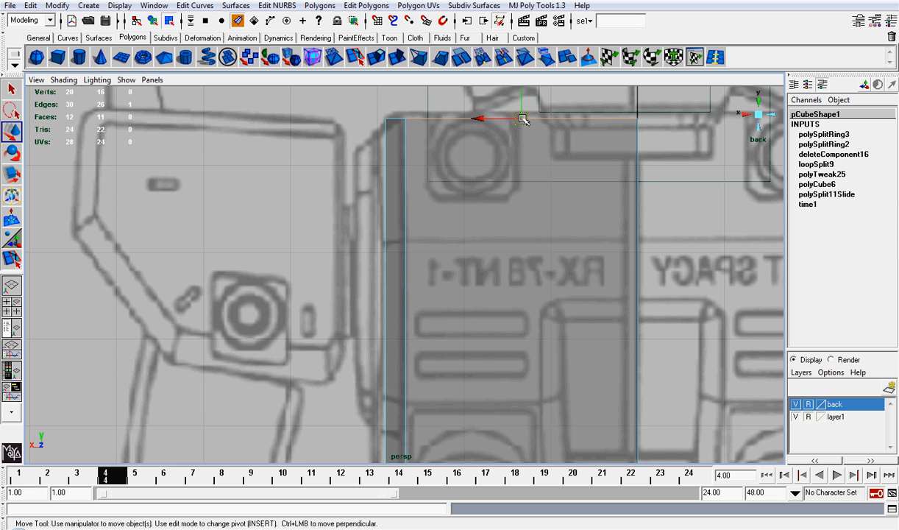
left_click(399, 118, "shift")
middle_click_drag(567, 285, 563, 168, "alt")
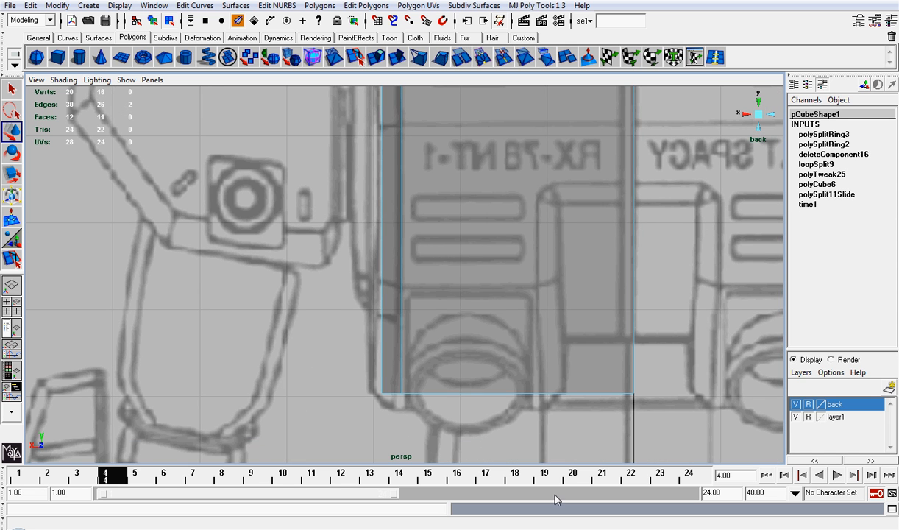
left_click(547, 394, "shift")
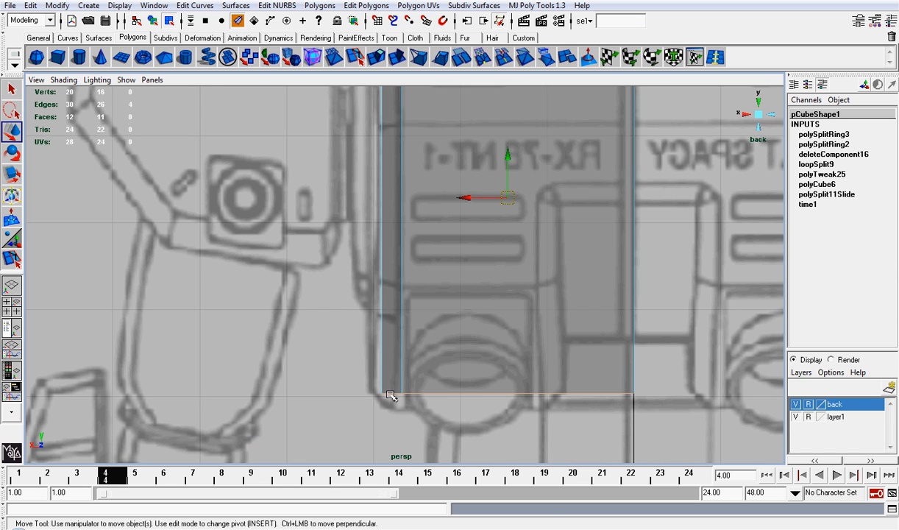
Try scaling the four selected top and bottom edges closer together vertically.
key("r")
key("f")
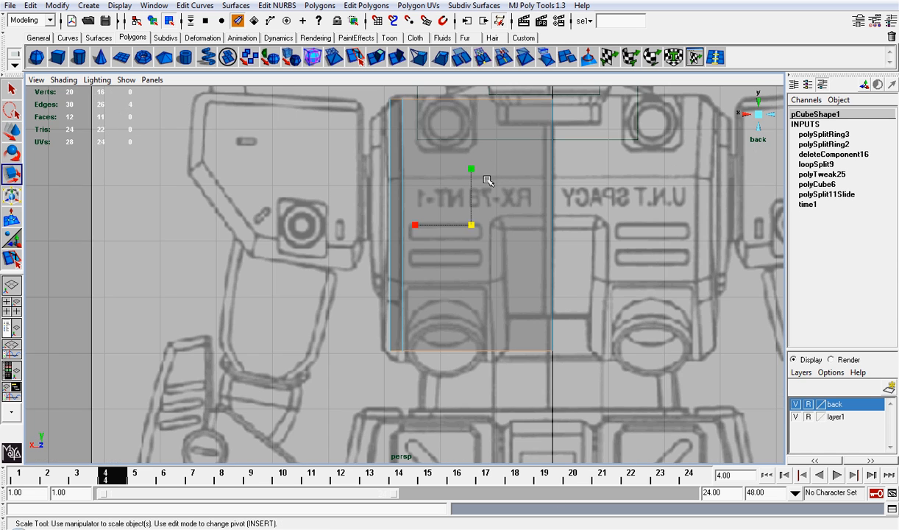
left_click_drag(472, 170, 474, 174)
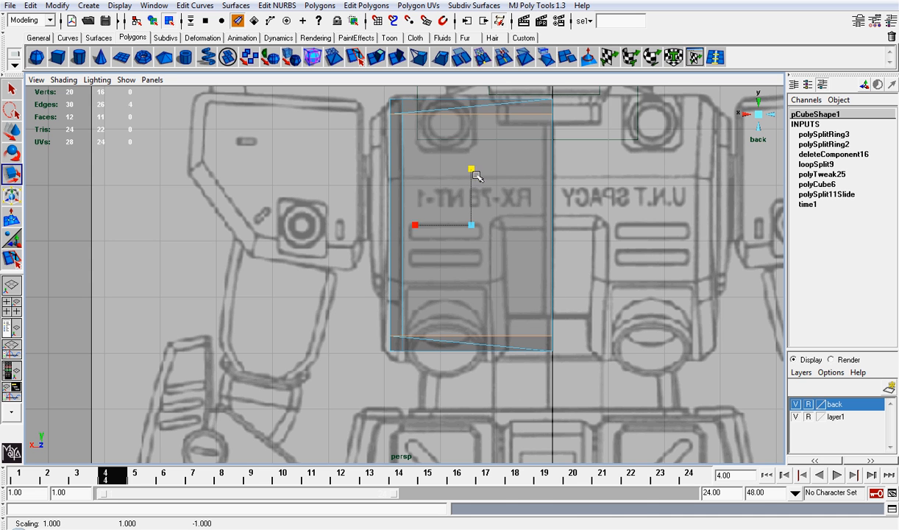
key("ctrl+z")
Deselect the two short corner edges and scale the rear face's long top and bottom edges slightly closer together vertically.
left_click(764, 103)
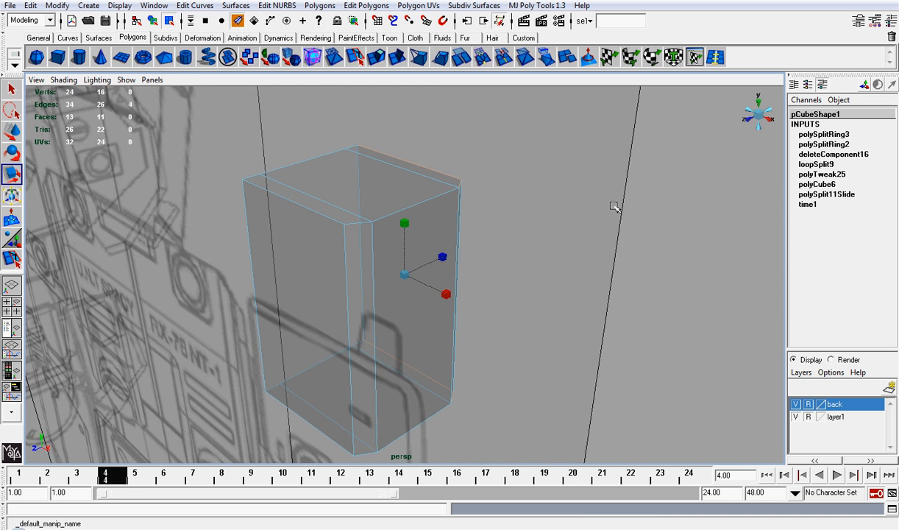
left_click_drag(614, 203, 367, 209, "alt")
left_click(359, 202, "shift")
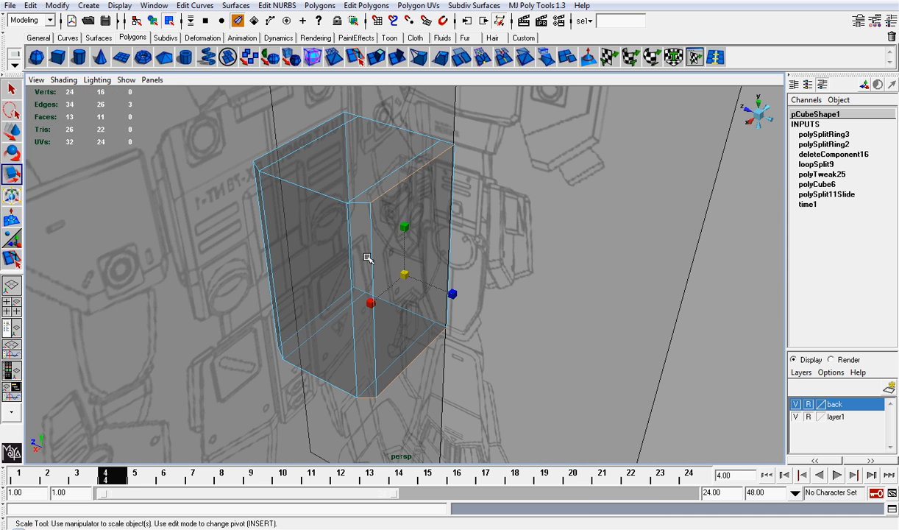
left_click(363, 397, "shift")
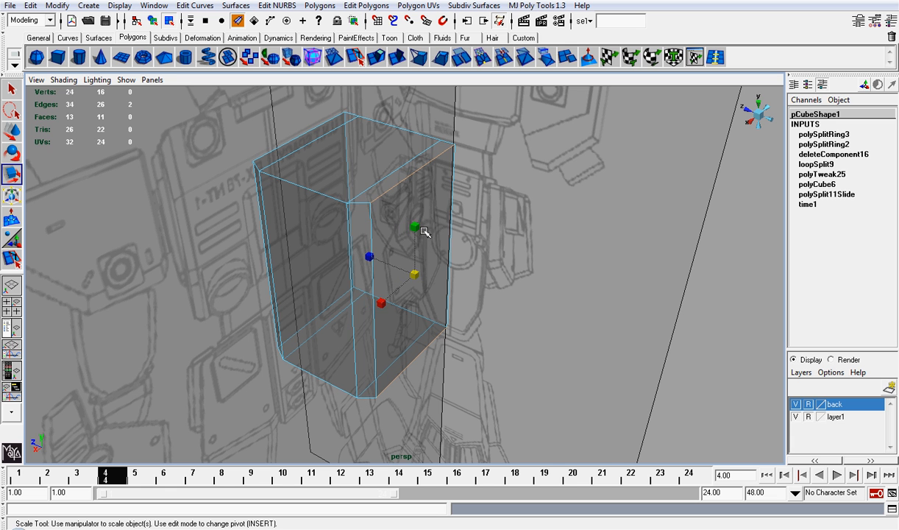
left_click_drag(424, 232, 415, 232)
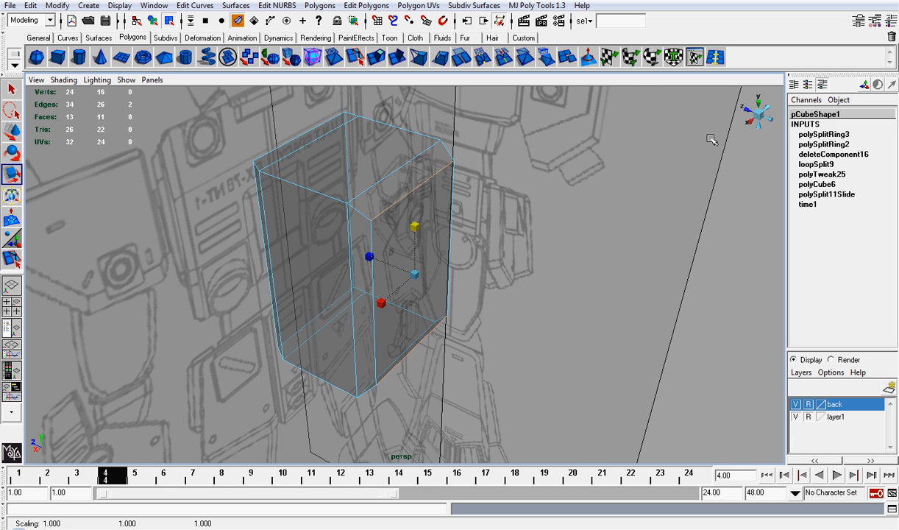
left_click(772, 117)
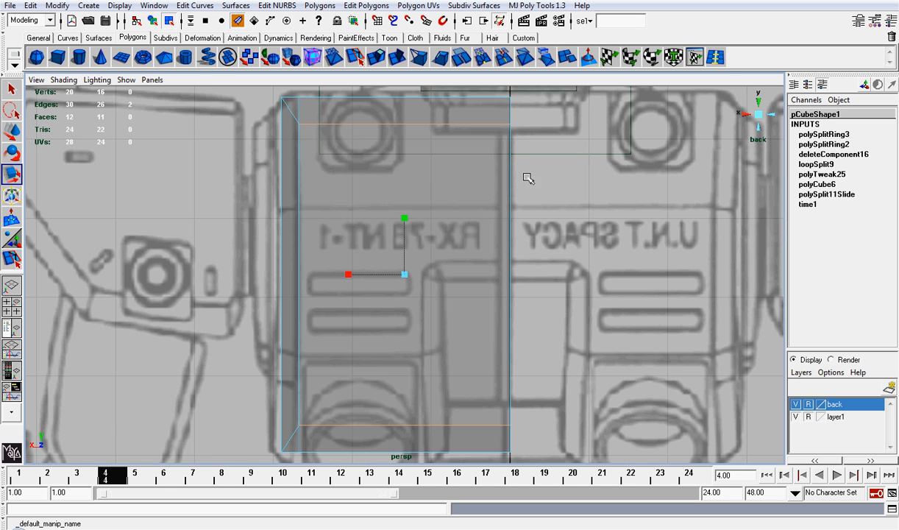
scroll(404, 224, "down", 3)
mouse_move(409, 217)
left_mouse_down()
mouse_move(403, 222)
mouse_move(402, 215)
left_mouse_up()
scroll(402, 215, "up", 2)
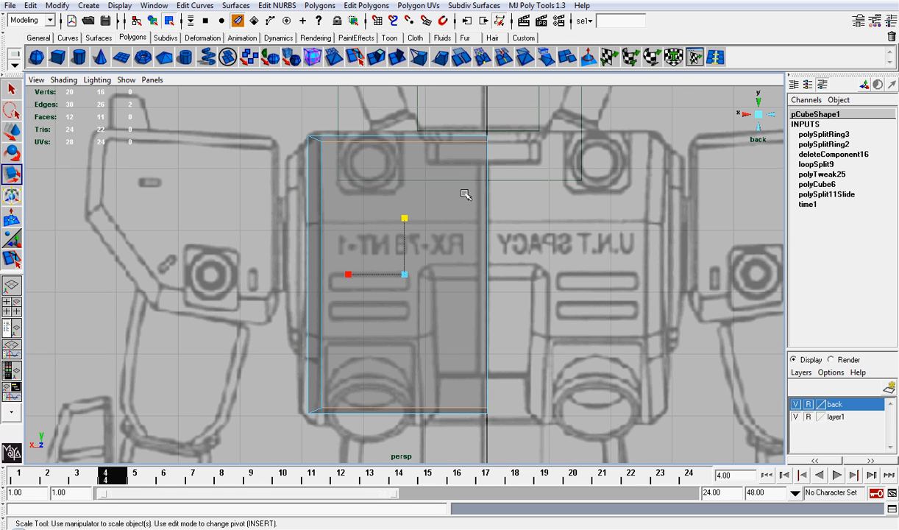
Flatten the eight vertices of the half block's outer side onto one X position and move them slightly inward.
left_click(682, 57)
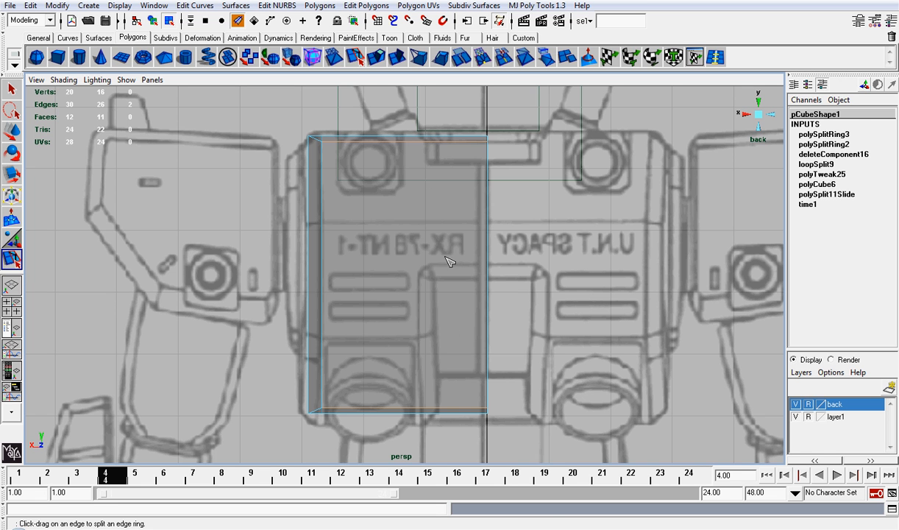
key("r")
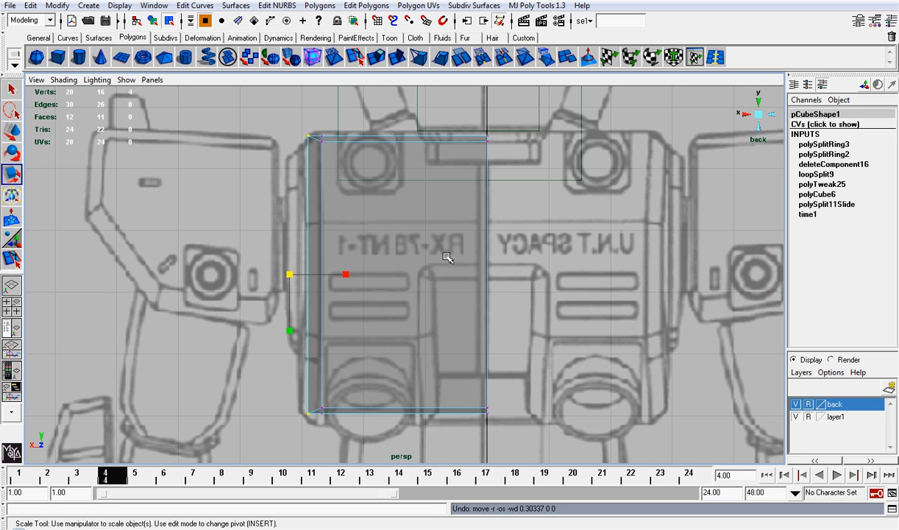
left_click_drag(267, 105, 360, 444)
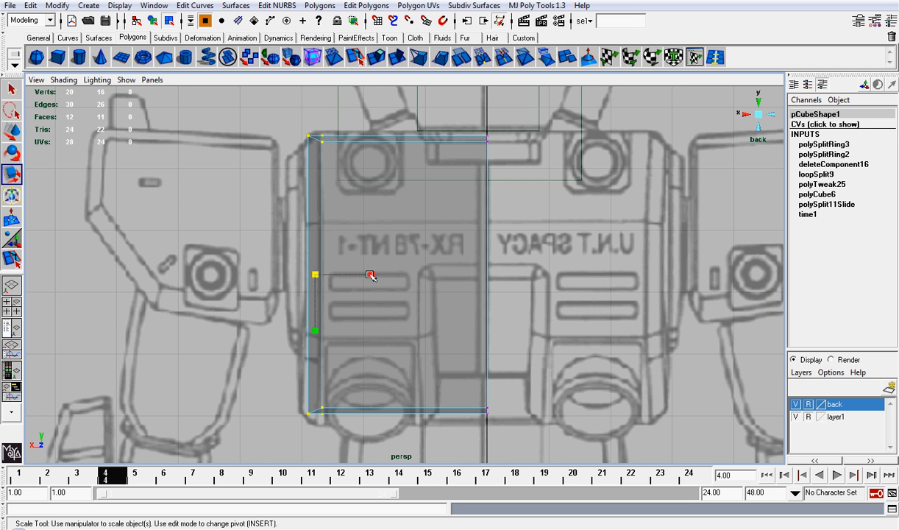
left_click_drag(370, 274, 346, 276)
key("w")
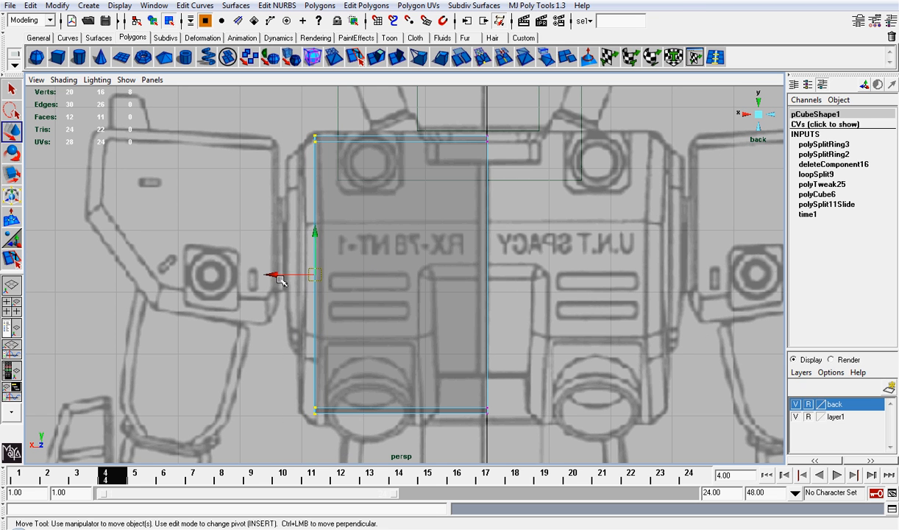
mouse_move(280, 278)
left_mouse_down()
mouse_move(269, 281)
mouse_move(287, 278)
left_mouse_up()
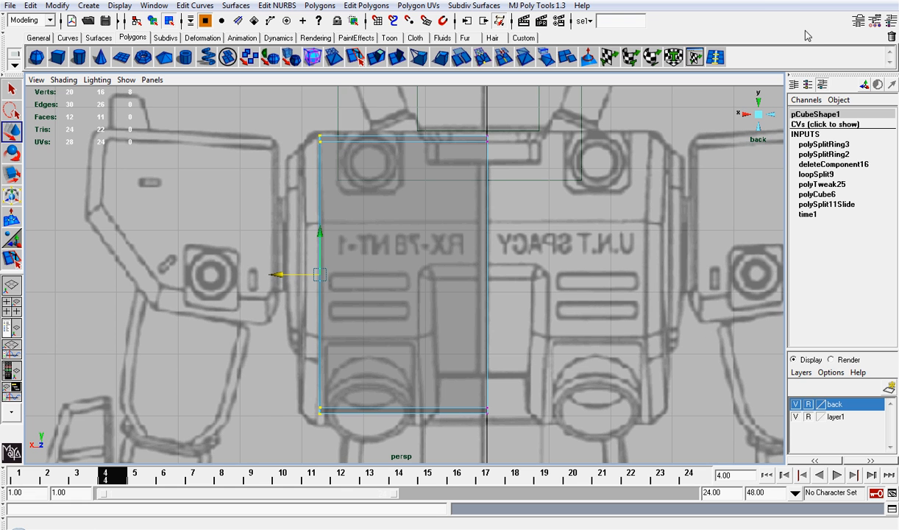
Extrude the three outer side faces outward to the backpack's side edge and scale the extruded end smaller vertically.
left_click(759, 115)
left_click_drag(426, 270, 367, 213, "alt")
right_click_drag(393, 186, 399, 216)
left_click_drag(413, 211, 382, 214, "alt")
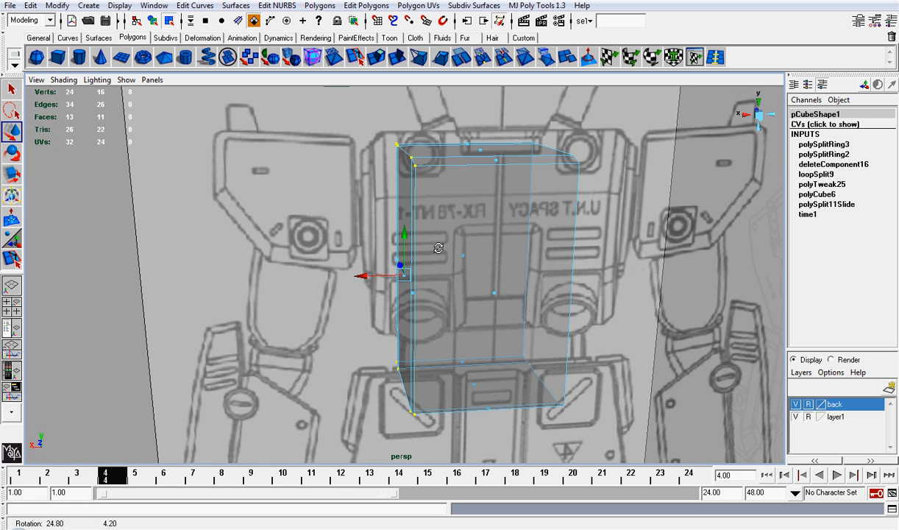
left_click_drag(368, 250, 429, 341)
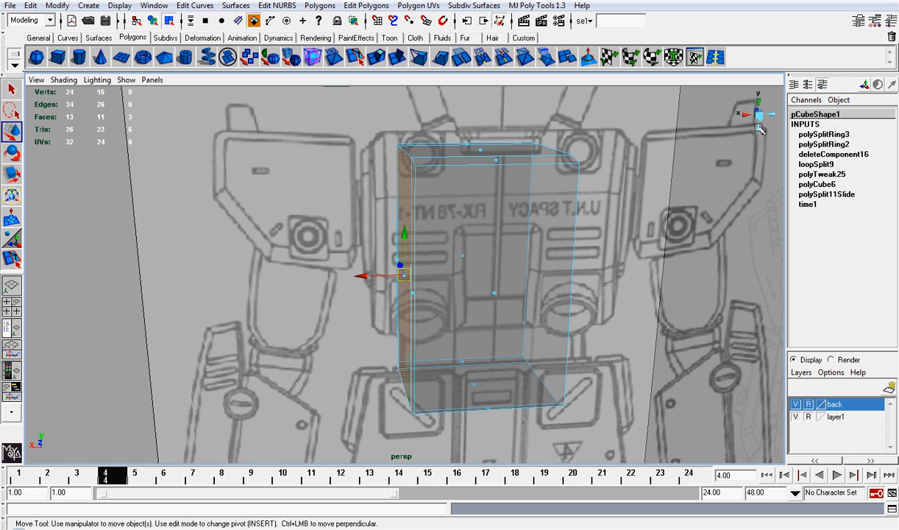
left_click(759, 129)
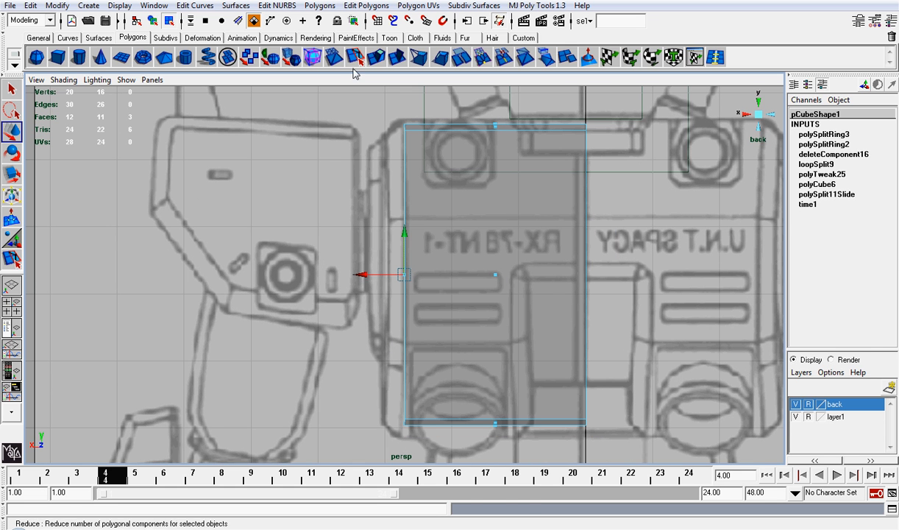
left_click(374, 57)
left_click_drag(390, 274, 344, 270)
key("r")
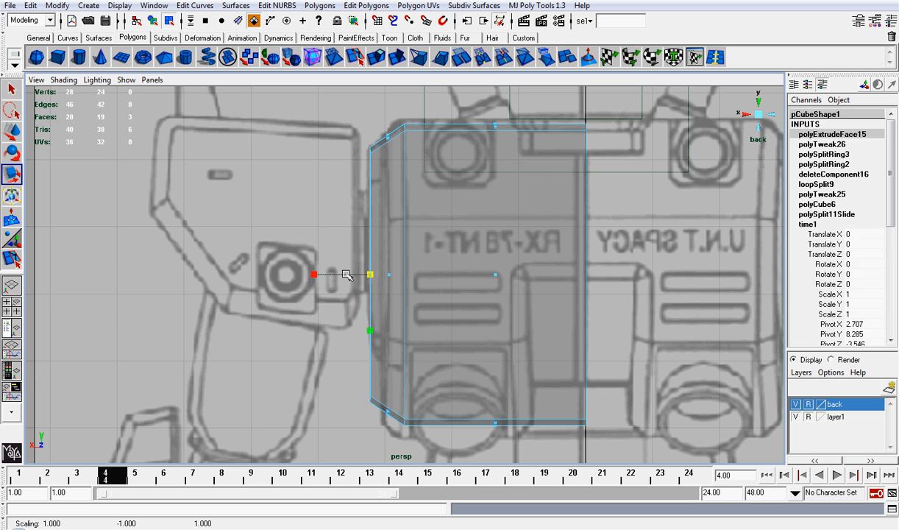
left_click(344, 270)
Insert horizontal edge loops near the top, at the central recess's top and at the lower panel line, plus a vertical loop along the recess's outer side.
right_click_drag(551, 169, 592, 153)
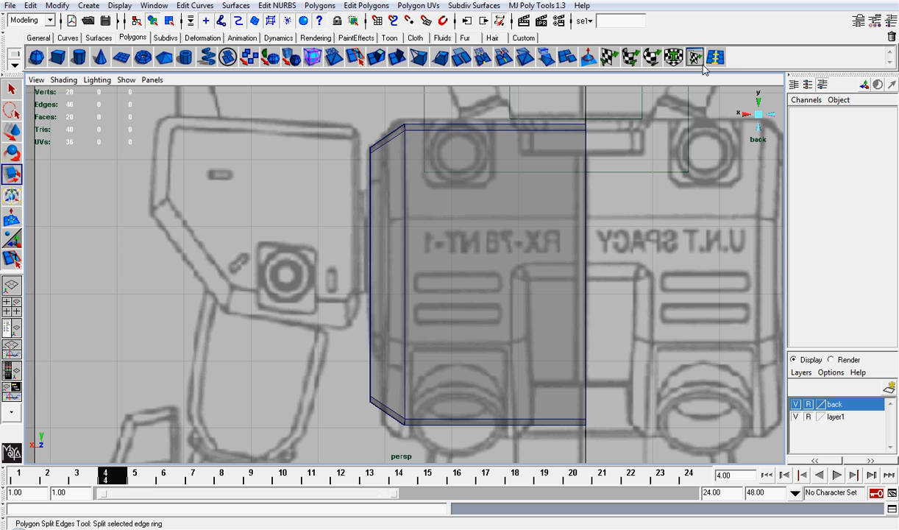
left_click(675, 57)
left_click(577, 166)
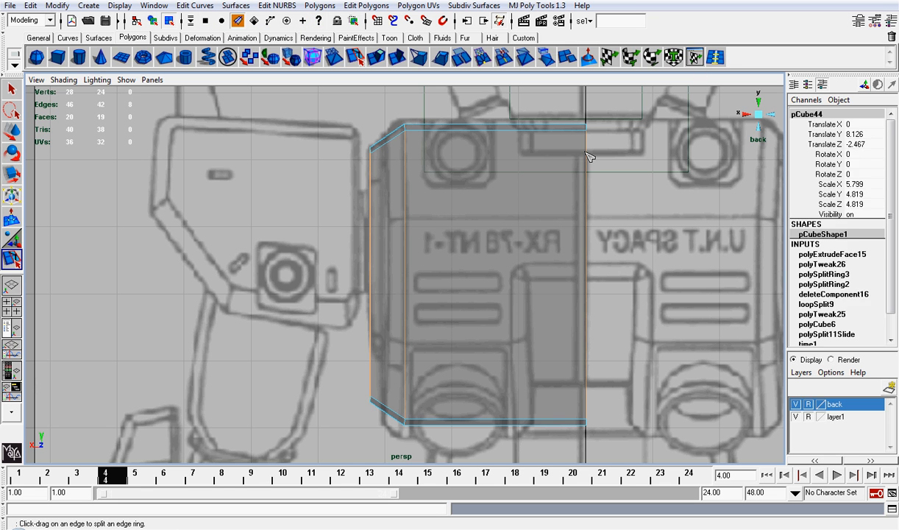
left_click(588, 160)
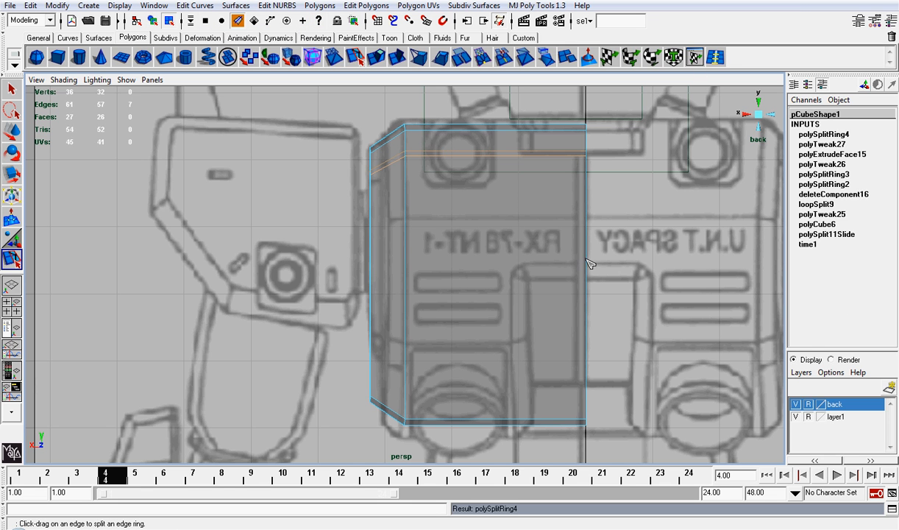
left_click(588, 263)
left_click(588, 339)
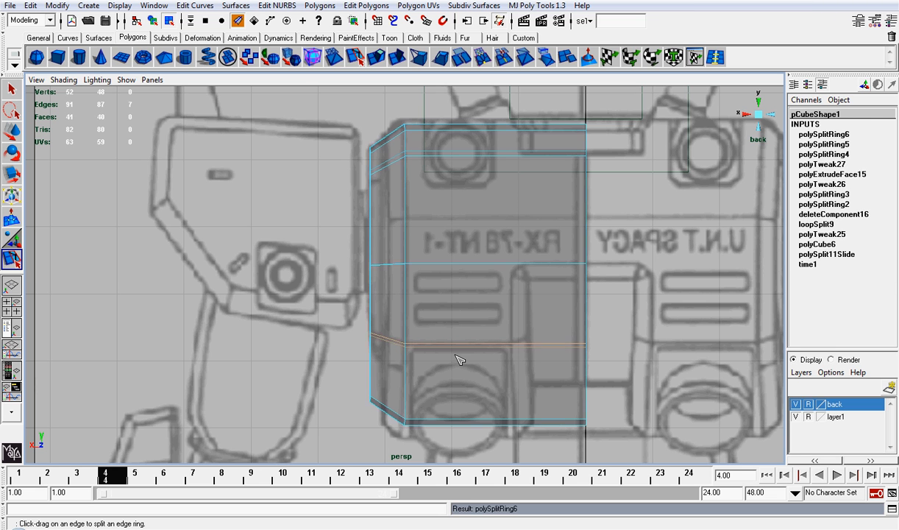
key("F8")
left_click(519, 155)
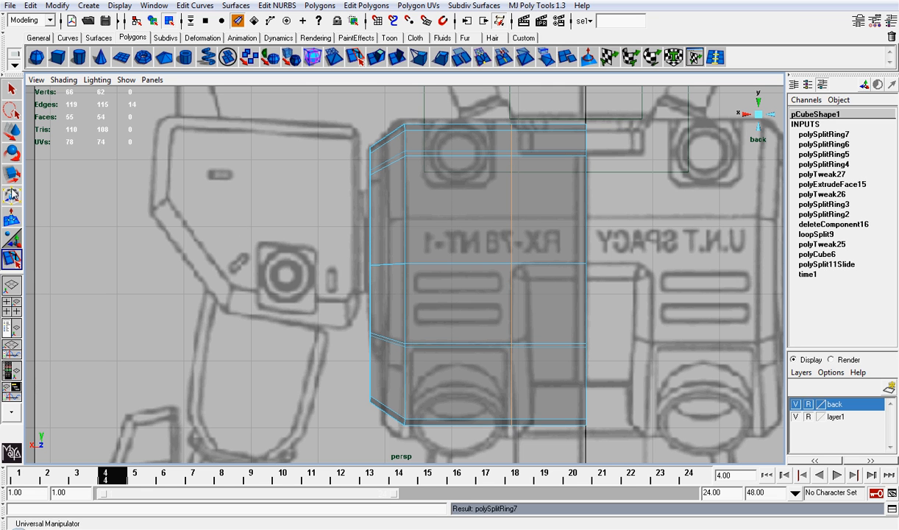
Extrude only the two rear faces covering the central recess and scale them slightly inward to about 0.93.
left_click(11, 131)
right_click_drag(556, 295, 552, 315)
left_click(575, 393)
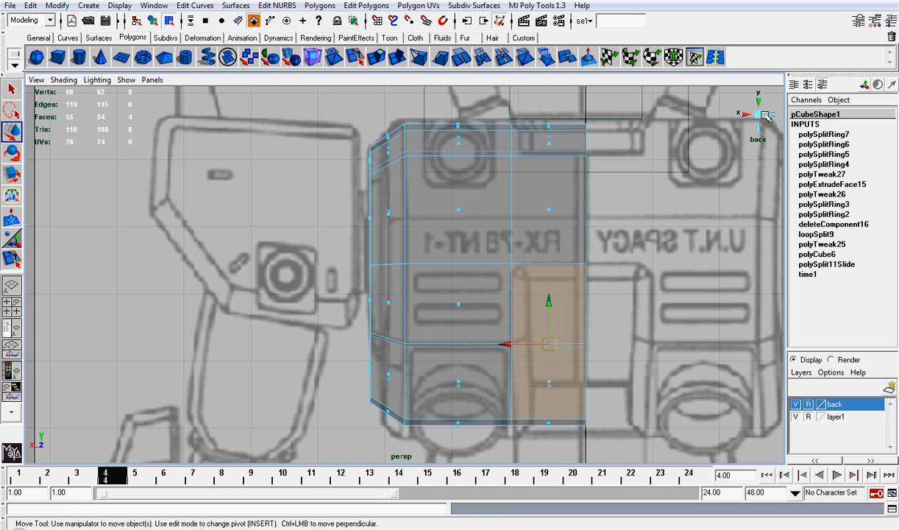
left_click_drag(765, 116, 433, 298, "alt")
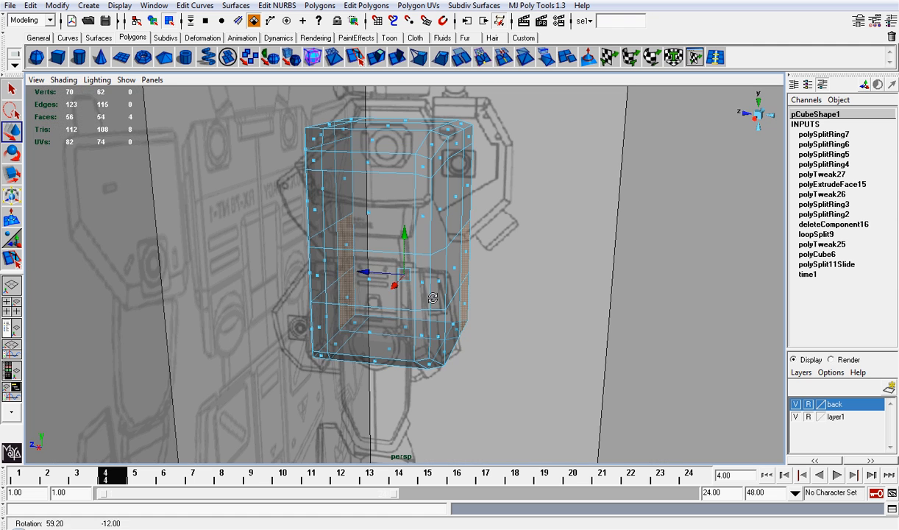
left_click_drag(328, 239, 384, 367, "ctrl")
left_click_drag(544, 228, 471, 222, "alt")
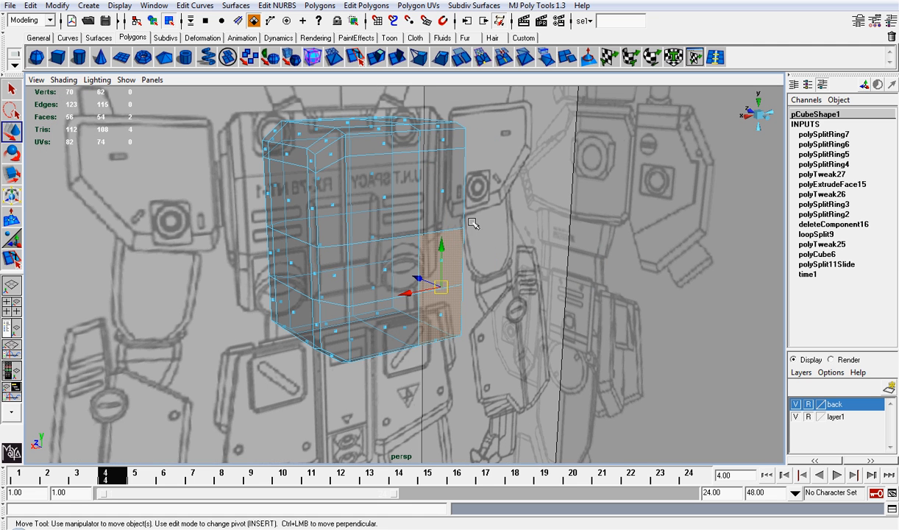
left_click(354, 56)
scroll(487, 282, "up", 3)
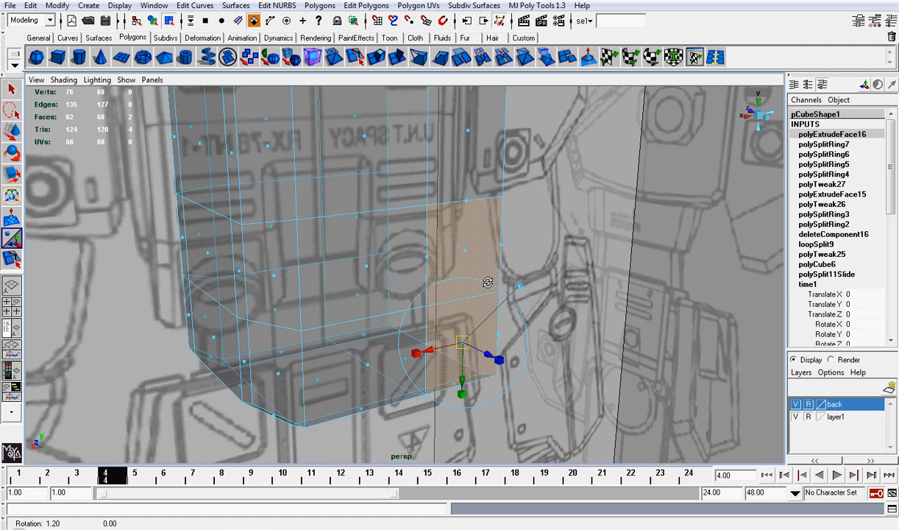
left_click_drag(487, 283, 362, 244, "alt")
left_click(419, 301)
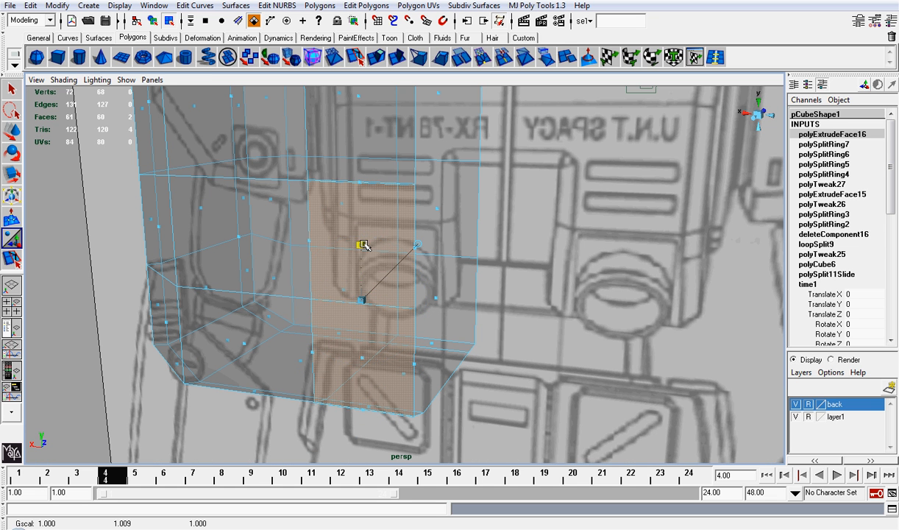
left_click_drag(363, 300, 404, 292)
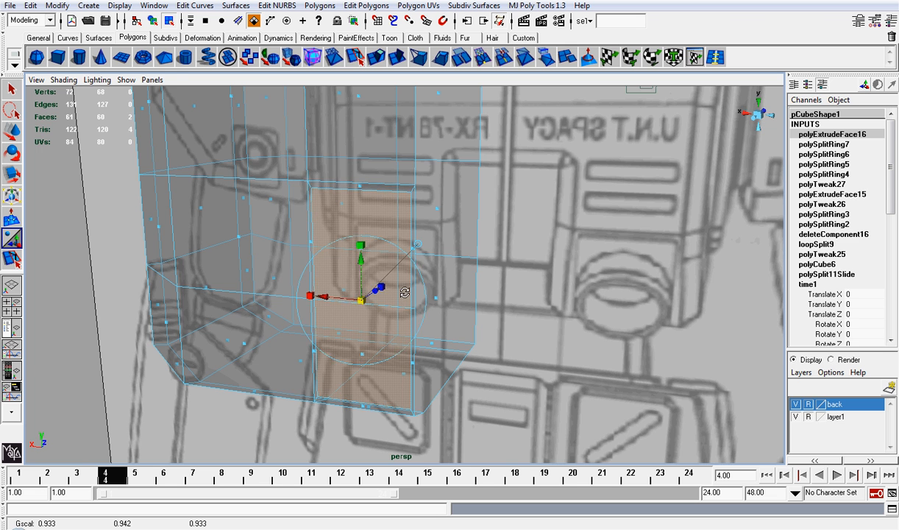
Scale the extruded recess faces further inward to about 0.66 in X and 0.86 in Y, following the back blueprint.
left_click(775, 116)
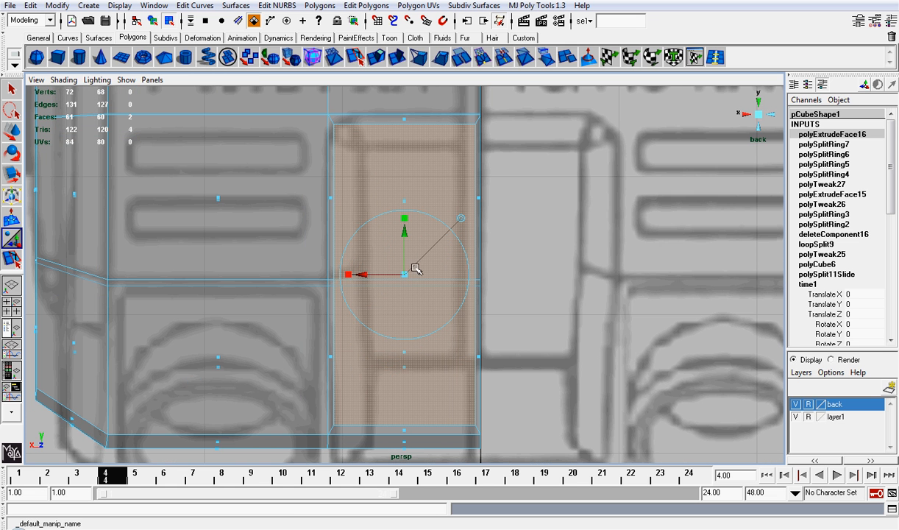
left_click_drag(416, 269, 405, 271)
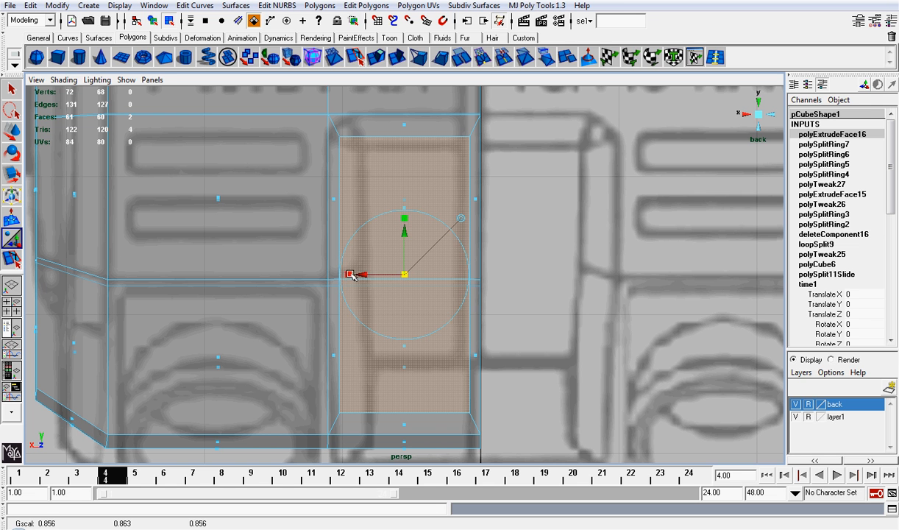
left_click_drag(351, 275, 404, 267)
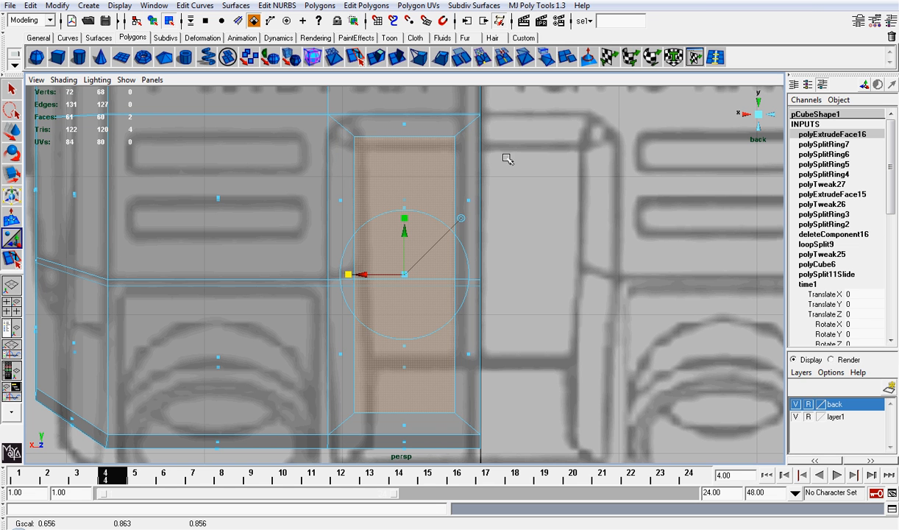
Delete the two narrow rear faces between the inset recess faces and the backpack's centre line.
key("t")
left_click(466, 181)
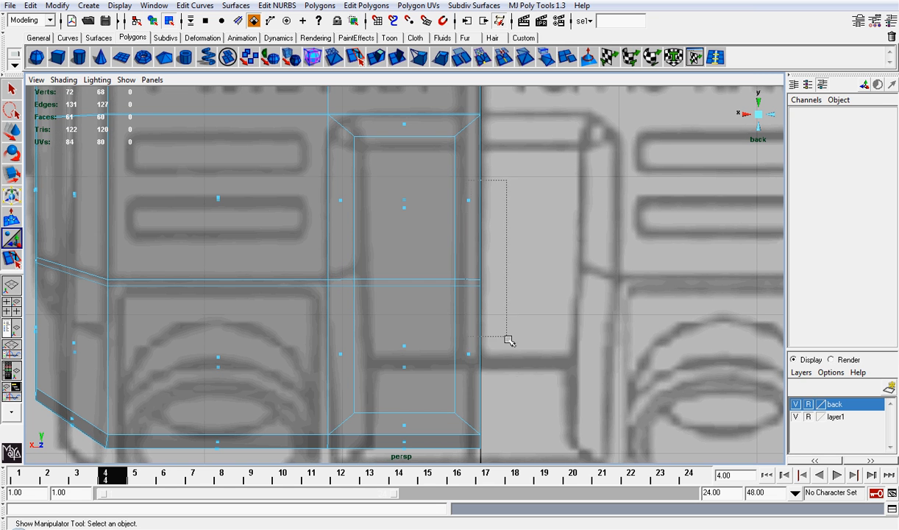
left_click_drag(507, 336, 507, 339)
key("Delete")
scroll(473, 301, "down", 5)
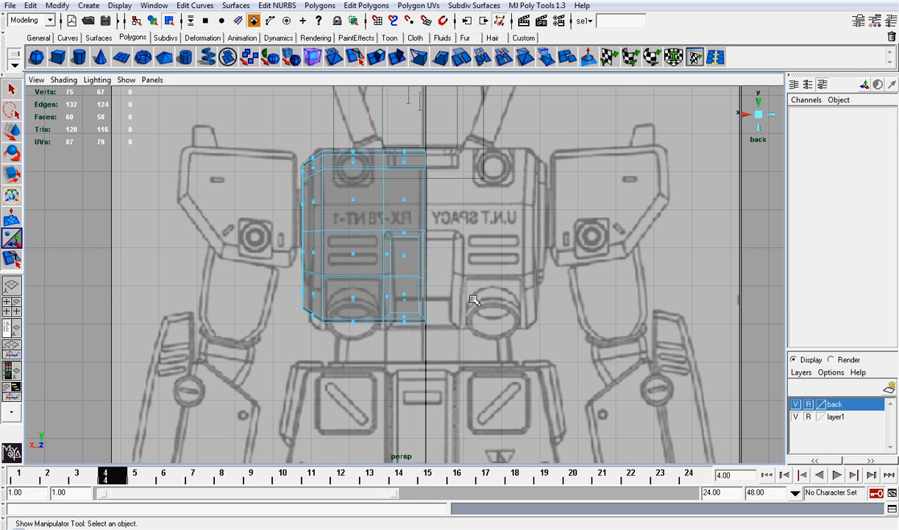
Select all vertices along the backpack's centre edge plus the recess's inner-edge vertices and scale them flat in X.
right_click_drag(418, 197, 389, 196)
left_click_drag(409, 129, 523, 395)
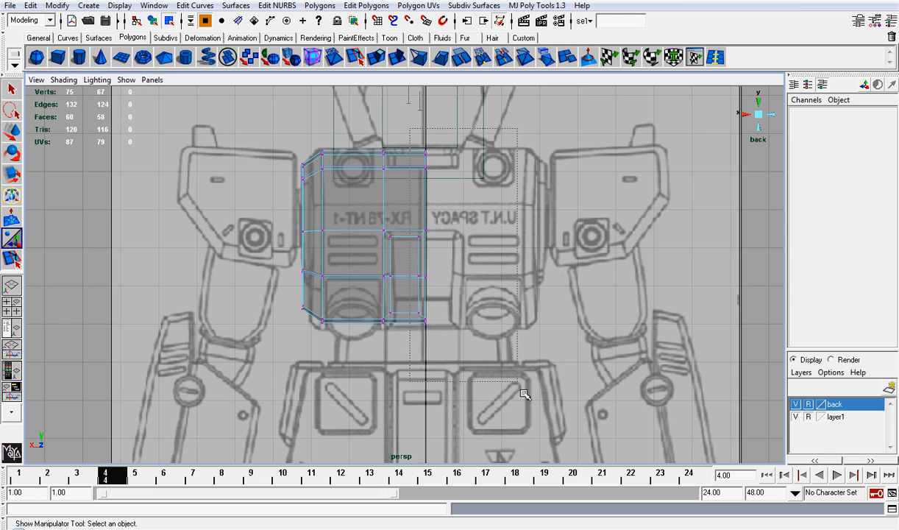
left_click_drag(529, 305, 503, 166)
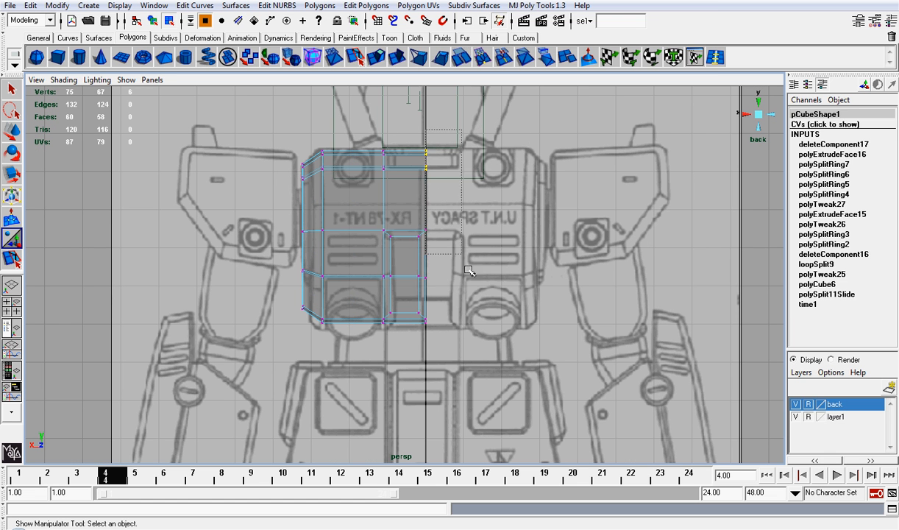
left_click_drag(531, 400, 531, 401)
scroll(509, 213, "up", 3)
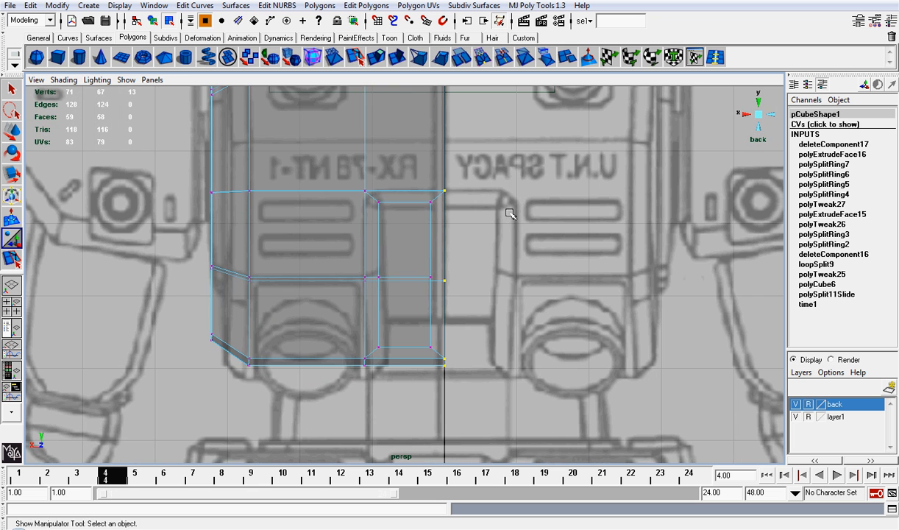
key("r")
left_click_drag(390, 205, 419, 209)
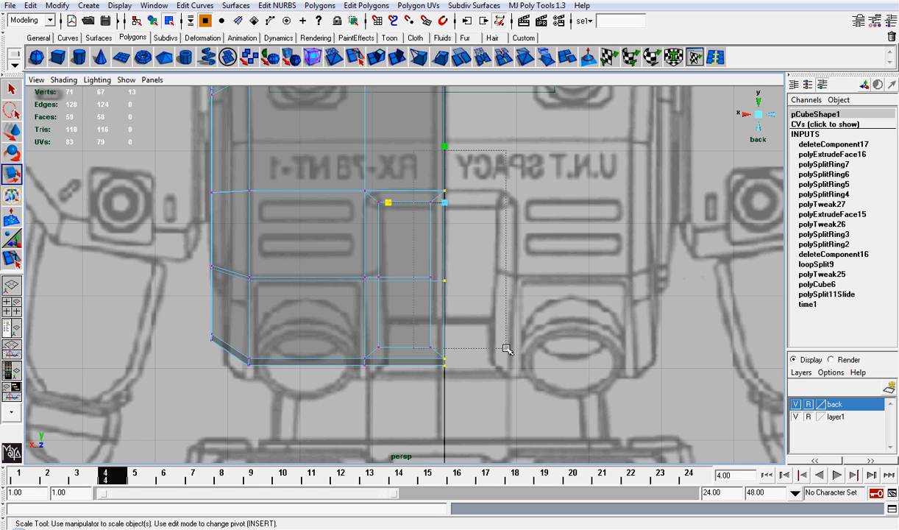
left_click_drag(506, 348, 512, 356, "shift")
left_click_drag(499, 198, 473, 202)
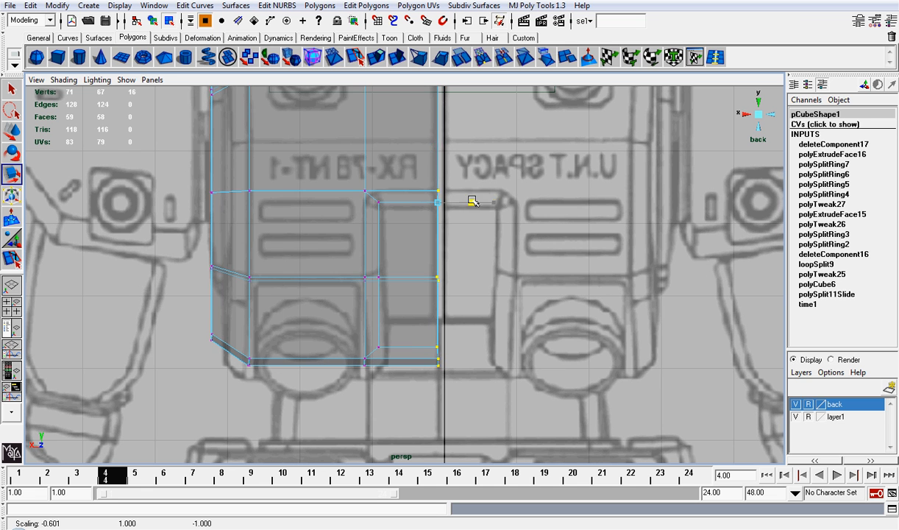
Move the flattened vertices along X onto the centre line at 0.
key("w")
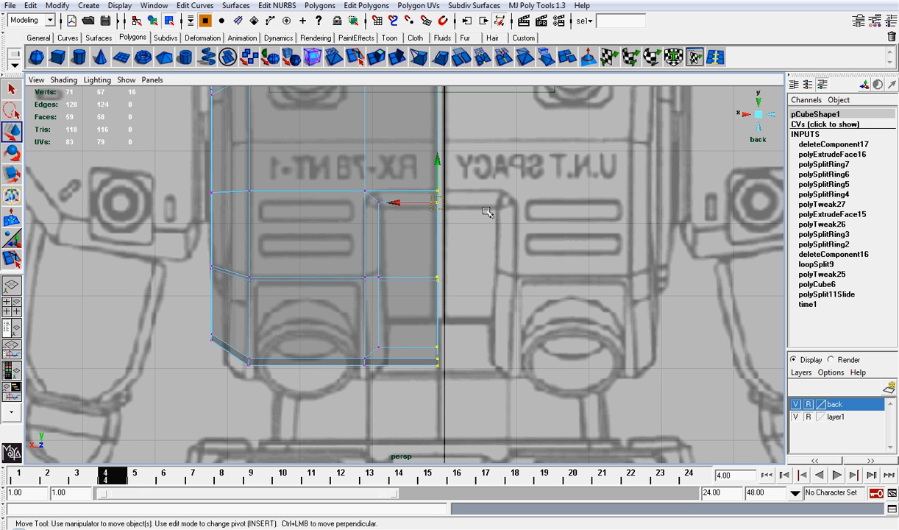
left_click(397, 204)
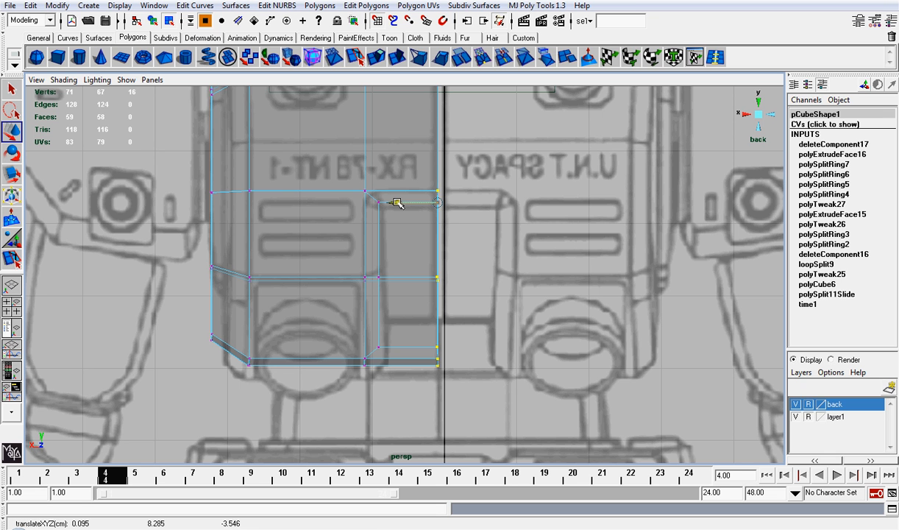
left_click_drag(397, 203, 430, 209)
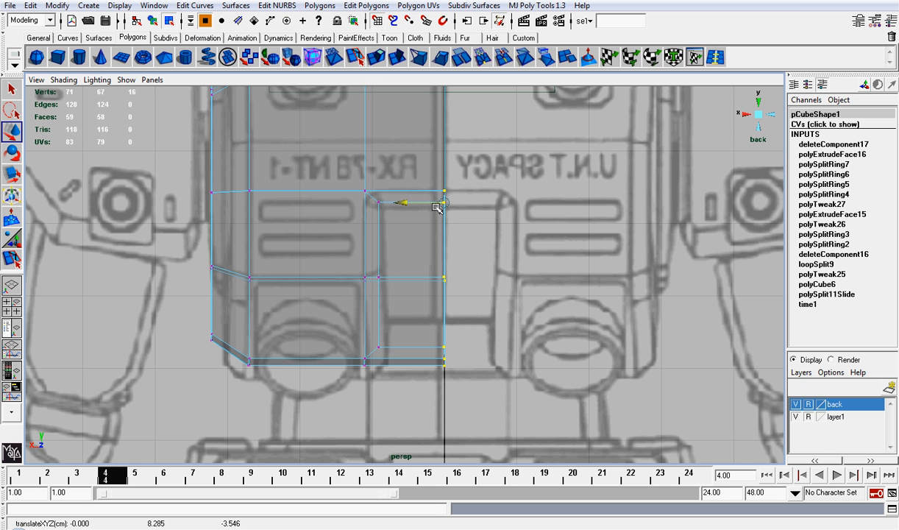
Extrude the two rear recess faces and push them a short distance into the backpack, checking the depth against the side blueprint.
right_click_drag(415, 162, 457, 144)
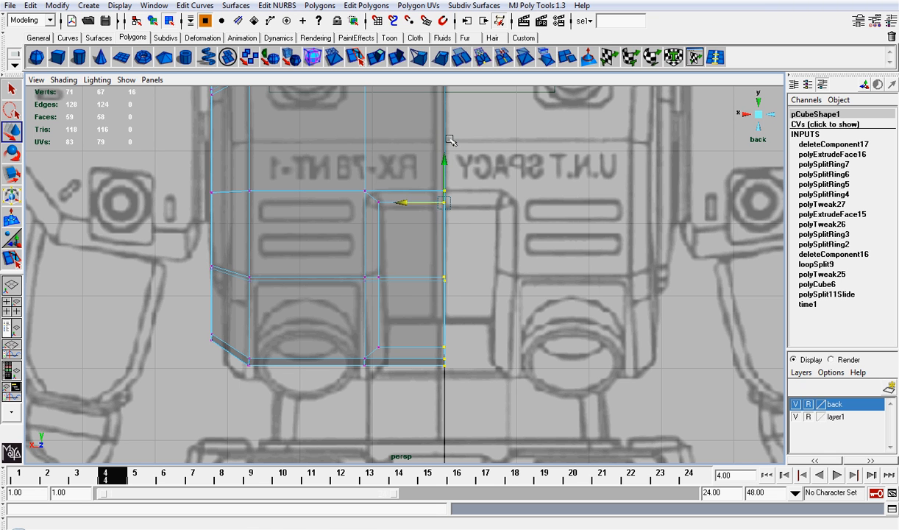
left_click(417, 248)
right_click_drag(414, 246, 422, 260)
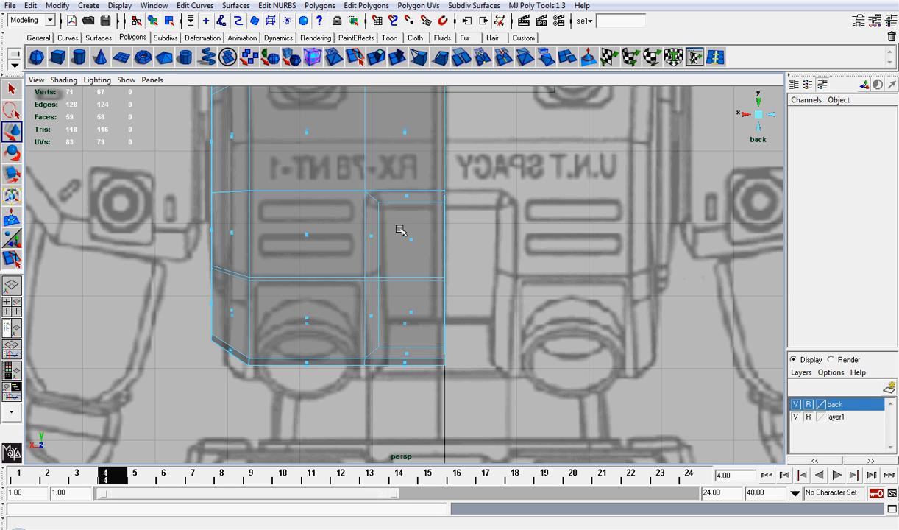
left_click(410, 239)
left_click(415, 313, "shift")
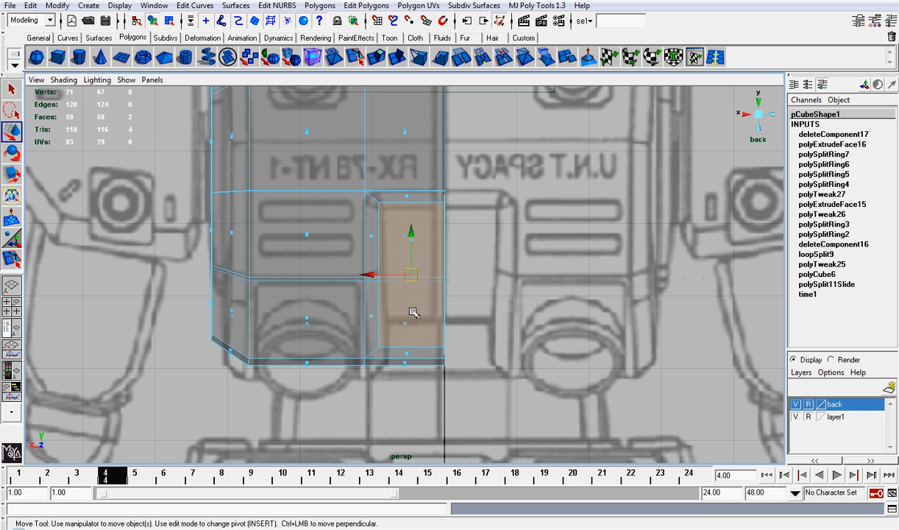
left_click(764, 110)
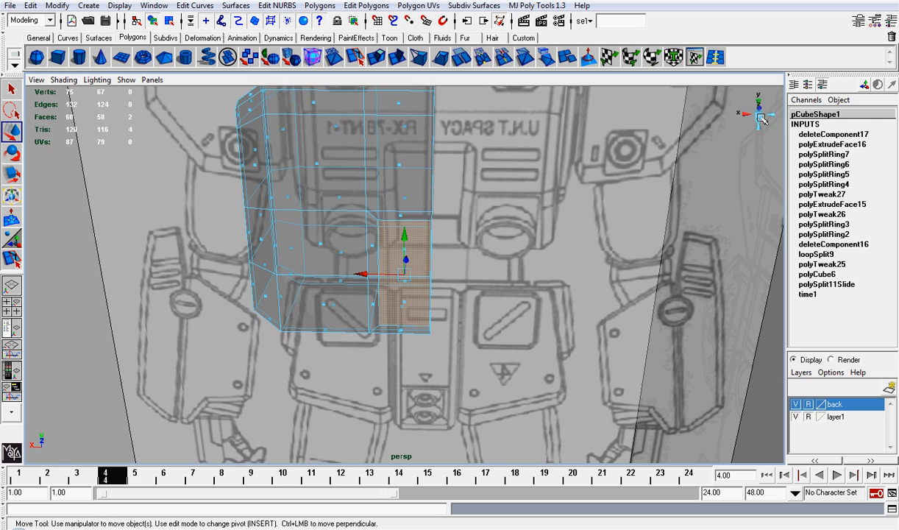
left_click(762, 118)
left_click(762, 118)
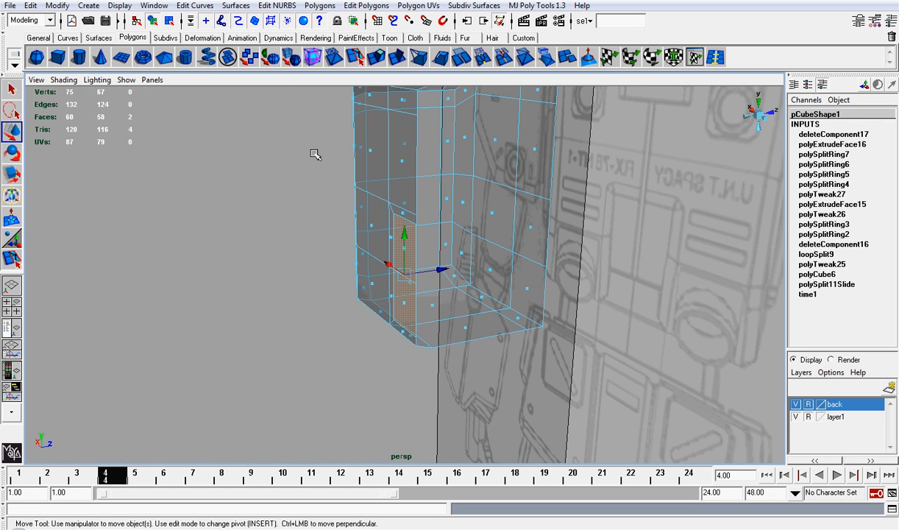
left_click(358, 55)
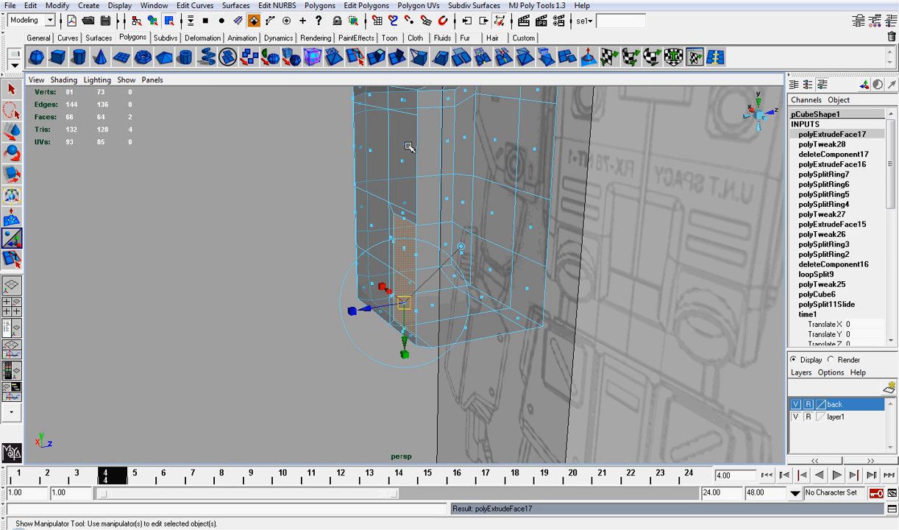
scroll(401, 173, "up", 3)
left_click_drag(374, 325, 386, 325)
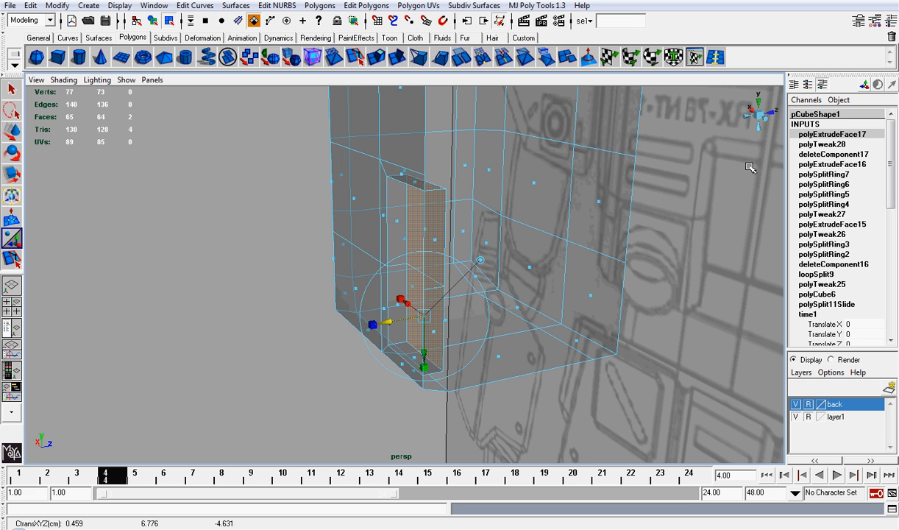
left_click(776, 118)
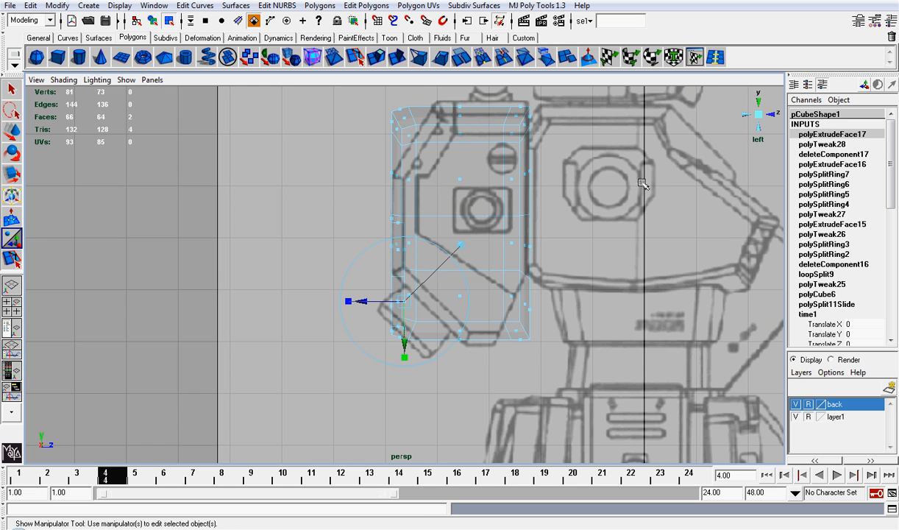
scroll(545, 211, "up", 2)
mouse_move(392, 315)
left_mouse_down()
mouse_move(376, 315)
mouse_move(395, 316)
left_mouse_up()
Extrude the recess faces again and move them deeper into the backpack, to about -3.71 in Z.
key("g")
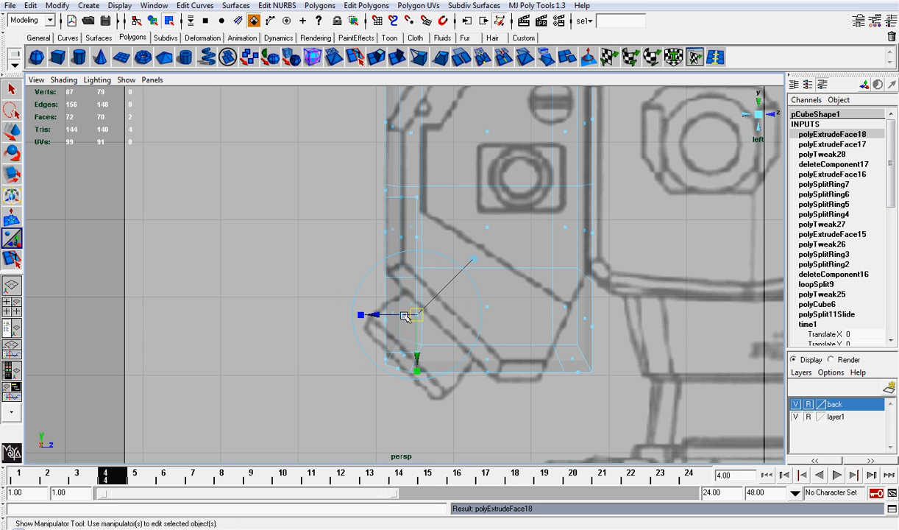
key("w")
left_click_drag(417, 274, 486, 269)
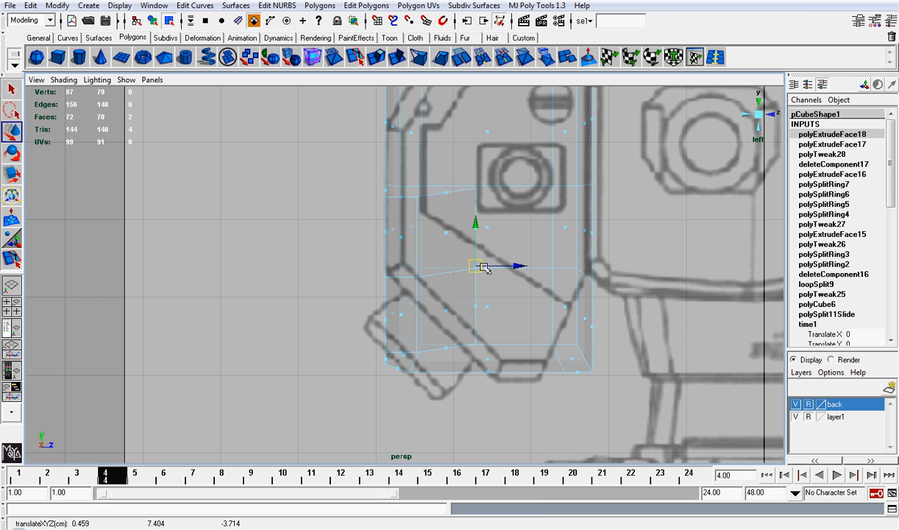
Turn off X-Ray shading and examine the depth and walls of the recess from behind.
left_click(748, 115)
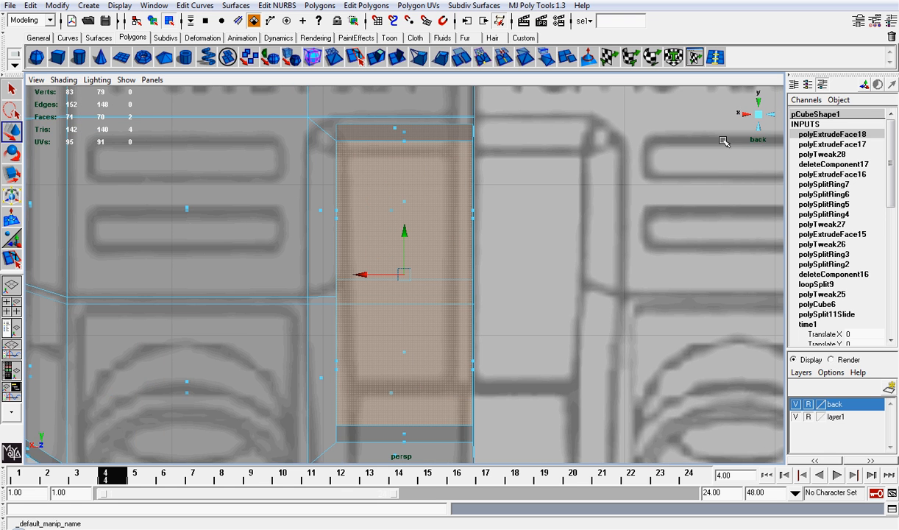
scroll(706, 160, "down", 4)
scroll(500, 291, "up", 2)
right_click_drag(374, 362, 323, 342)
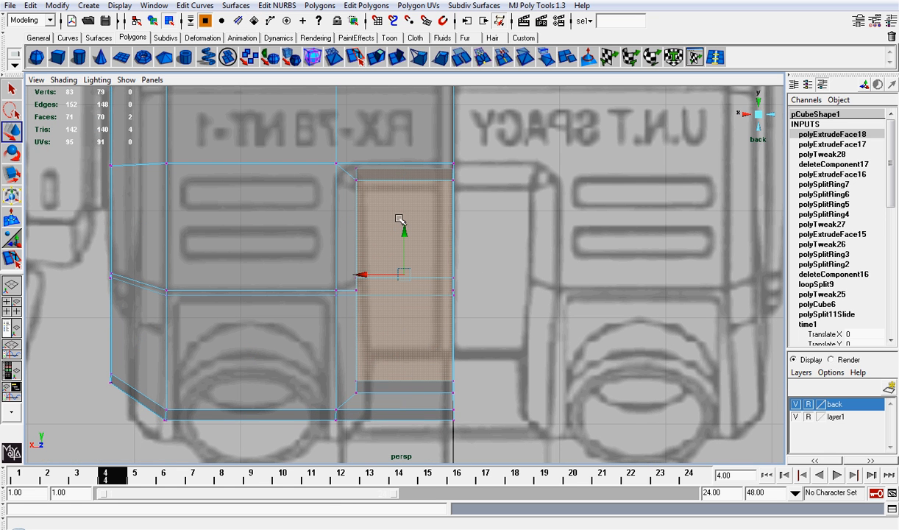
left_click(763, 113)
left_click(64, 80)
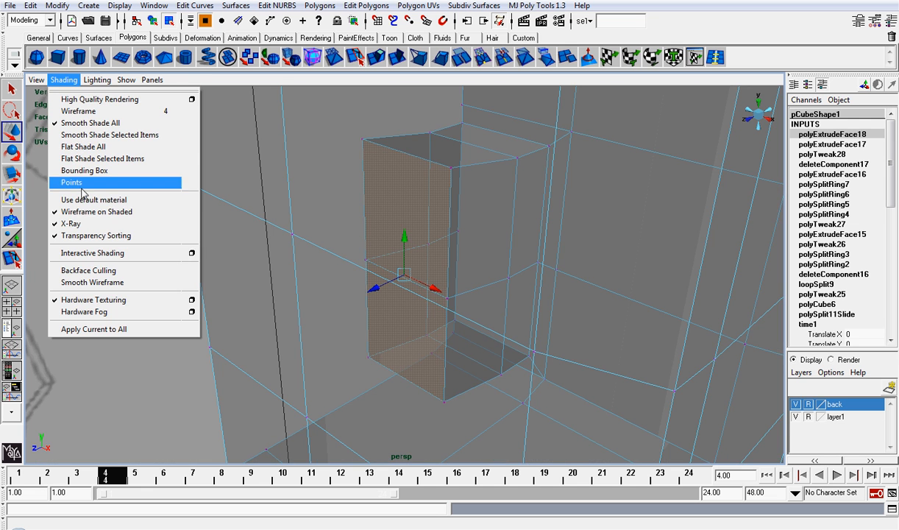
left_click(92, 225)
mouse_move(656, 289)
left_mouse_down("alt")
mouse_move(412, 257)
mouse_move(433, 261)
mouse_move(422, 256)
left_mouse_up("alt")
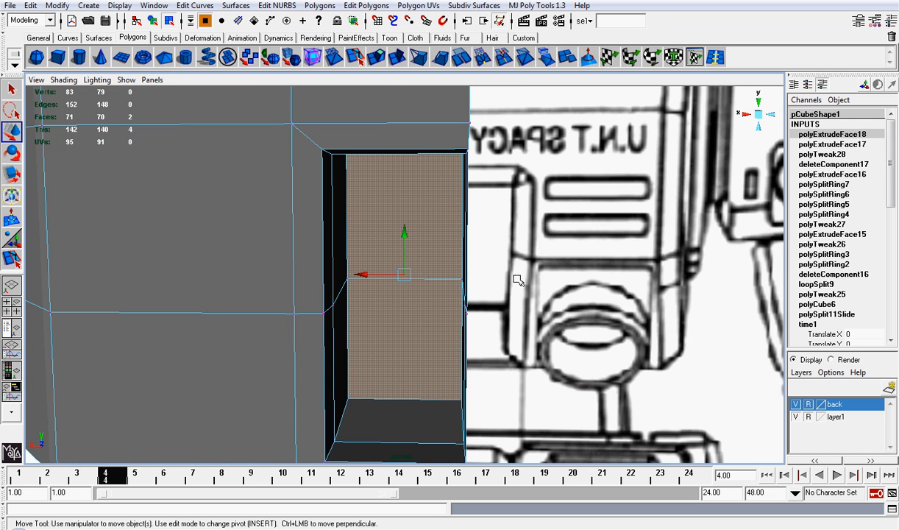
right_click_drag(477, 240, 425, 233, "alt")
left_click_drag(424, 232, 441, 230, "alt")
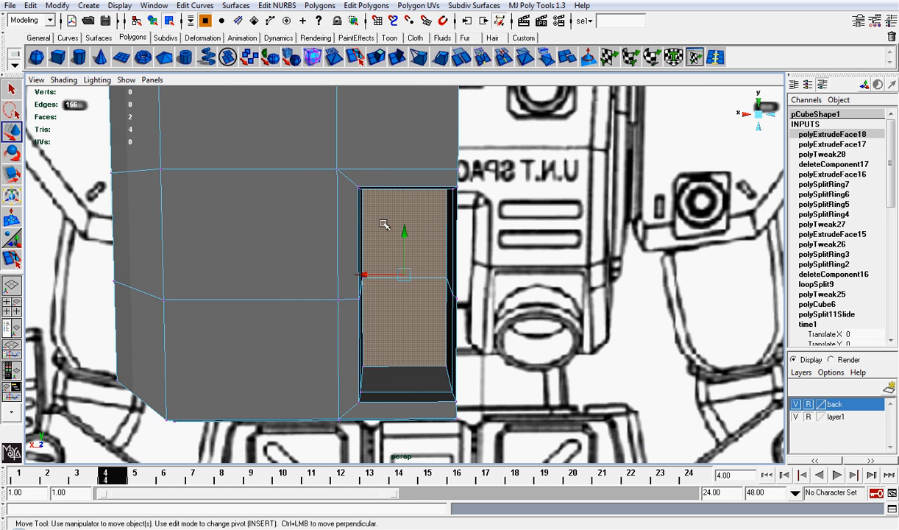
right_click_drag(374, 213, 370, 193)
left_click_drag(403, 213, 381, 207, "alt")
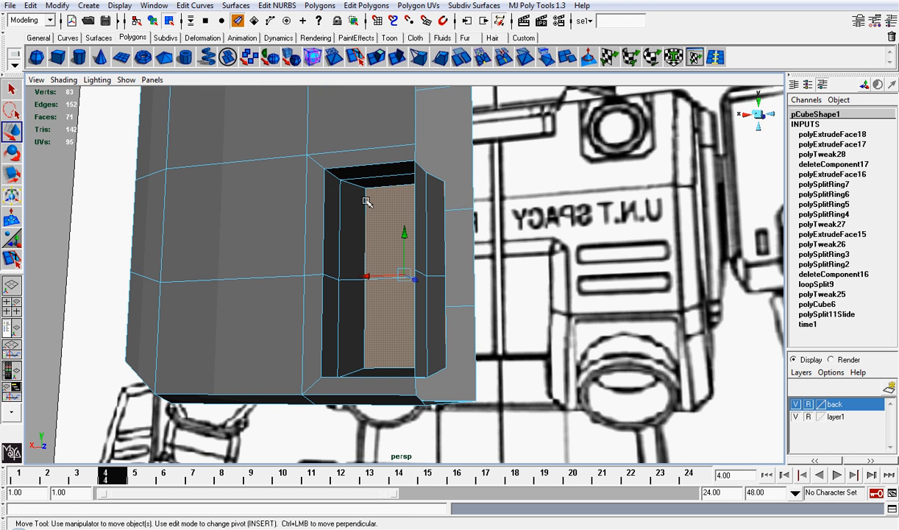
left_click(365, 196)
left_click(537, 5)
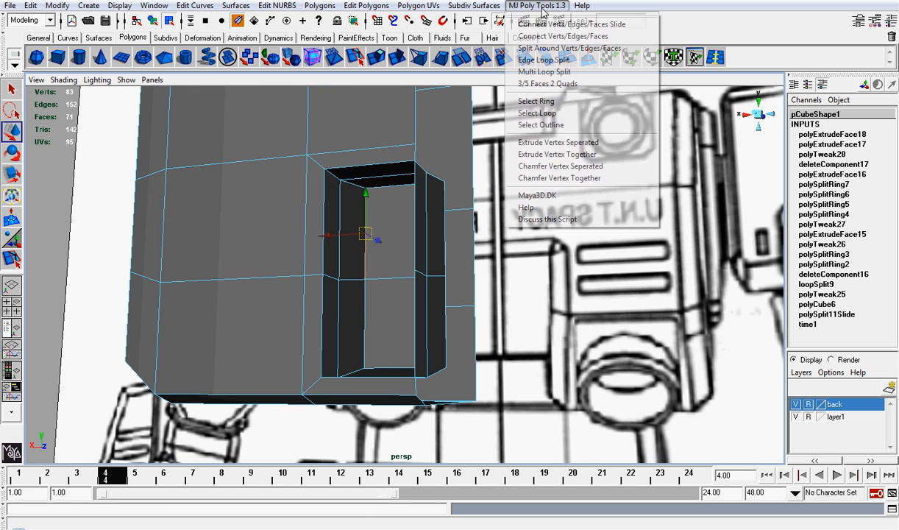
left_click(526, 114)
Delete the four inner wall faces that close off the recess along the backpack's centre line.
left_click_drag(382, 162, 457, 183, "alt")
right_click_drag(463, 178, 466, 206)
scroll(493, 228, "down", 3)
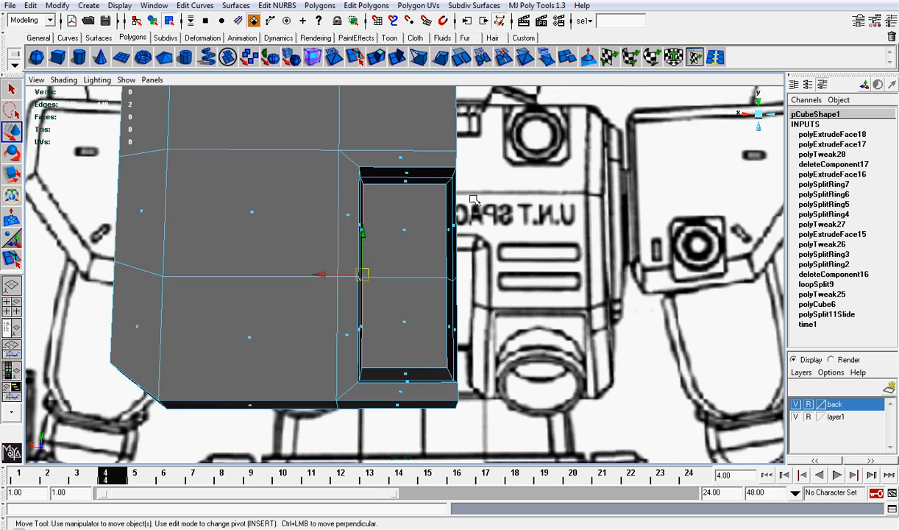
left_click_drag(471, 196, 531, 247, "alt")
left_click_drag(450, 224, 545, 350)
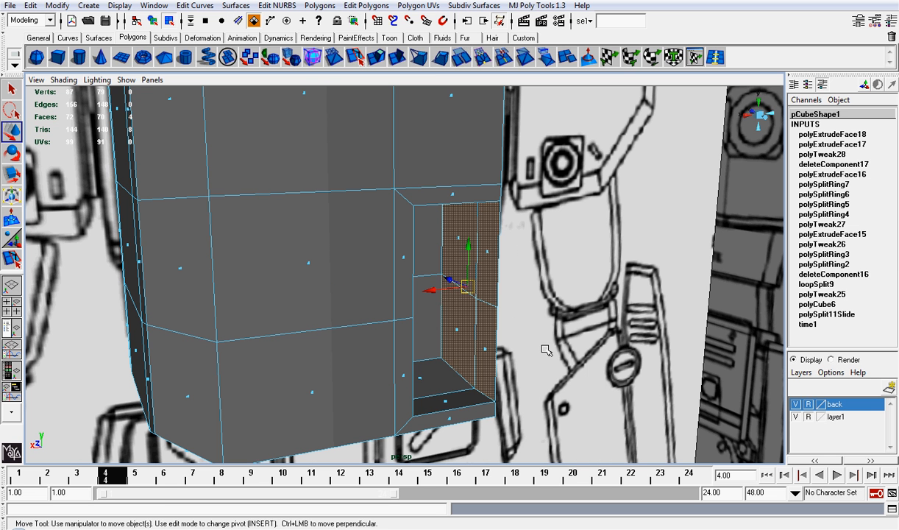
key("Delete")
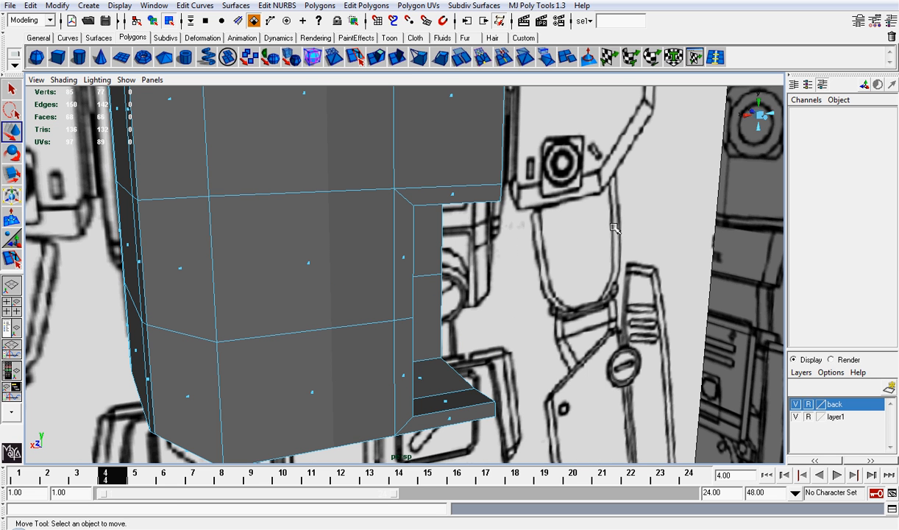
Turn X-Ray shading back on and frame the backpack against the blueprint in the right side view.
left_click(765, 116)
scroll(456, 118, "up", 3)
scroll(433, 113, "up", 2)
middle_click_drag(432, 114, 504, 271, "alt")
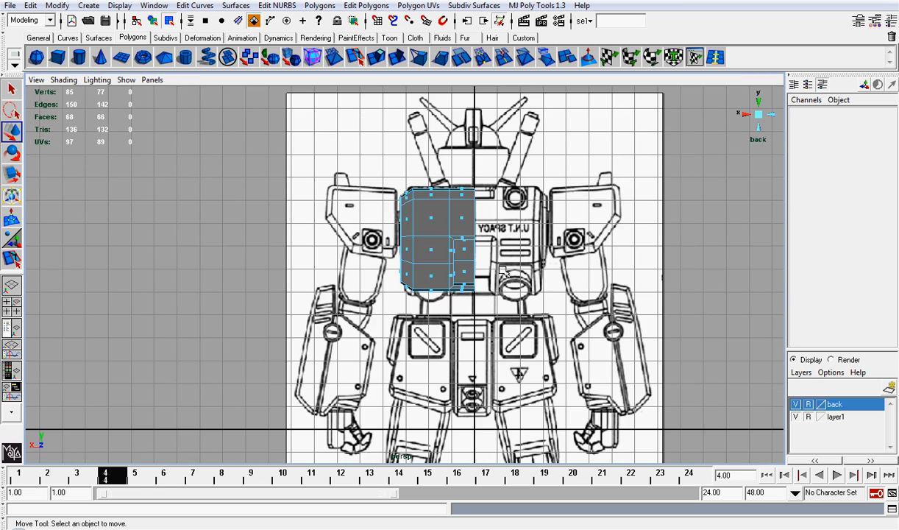
scroll(503, 271, "up", 3)
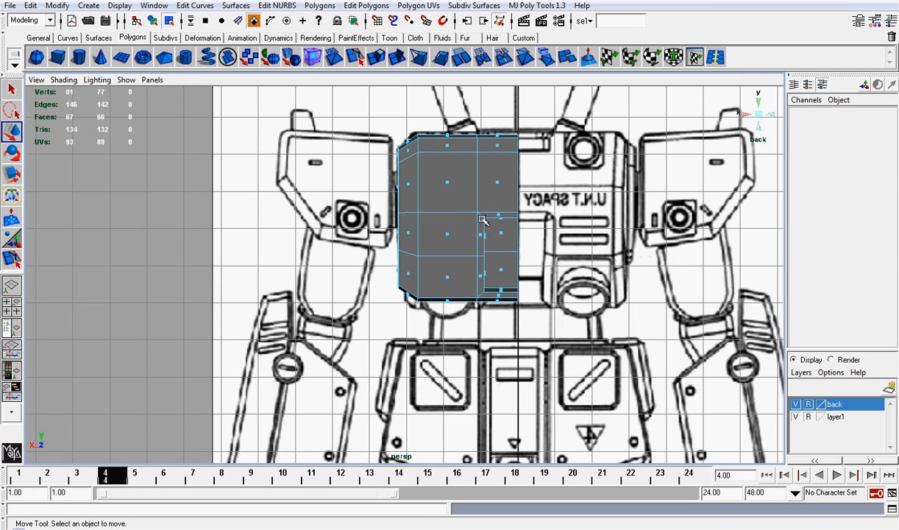
left_click(754, 113)
left_click(768, 117)
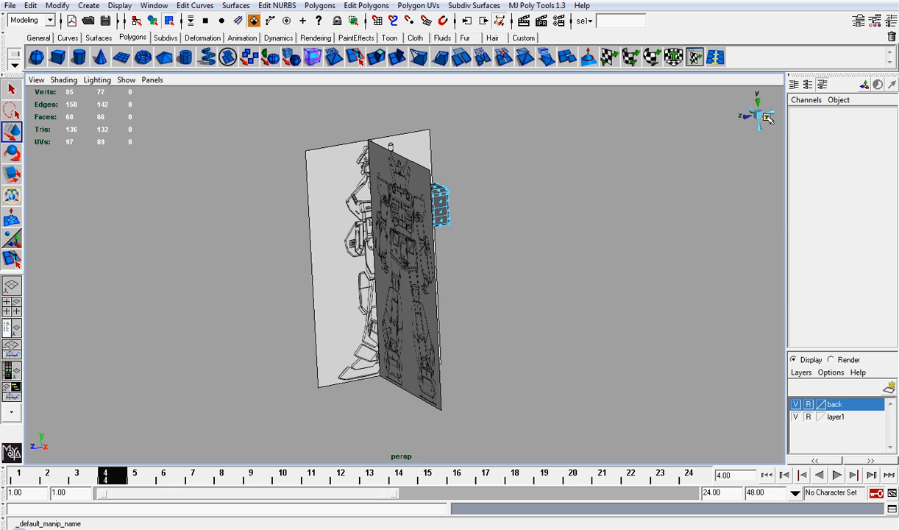
left_click(74, 81)
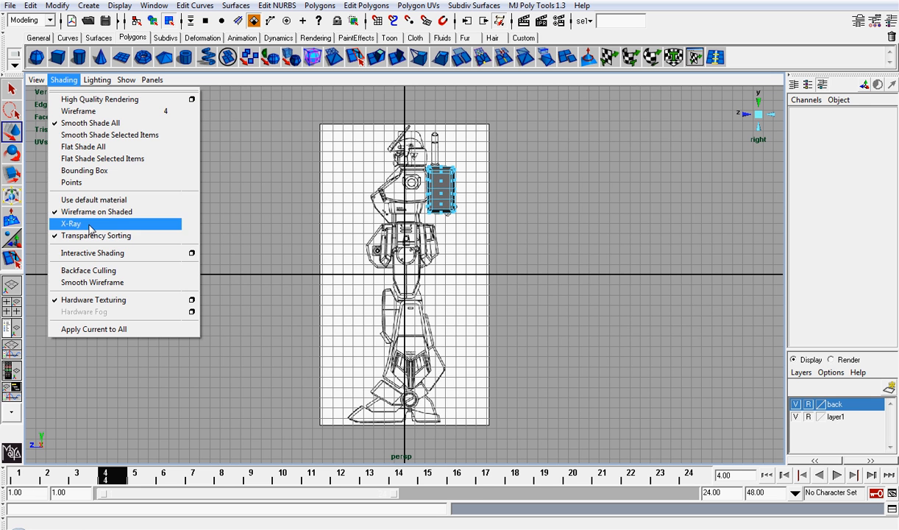
left_click(88, 219)
scroll(544, 186, "up", 3)
middle_click_drag(544, 186, 504, 363, "alt")
scroll(504, 364, "up", 5)
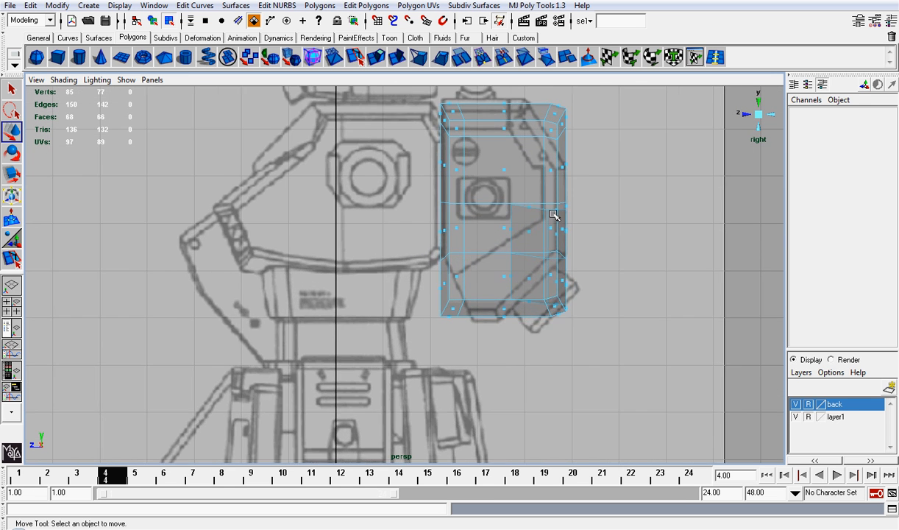
Reposition the backpack's upper rear corner vertices in the right side view so they follow the blueprint's sloped upper edge.
middle_click_drag(558, 138, 496, 215, "alt")
right_click_drag(498, 191, 473, 193)
scroll(516, 179, "up", 2)
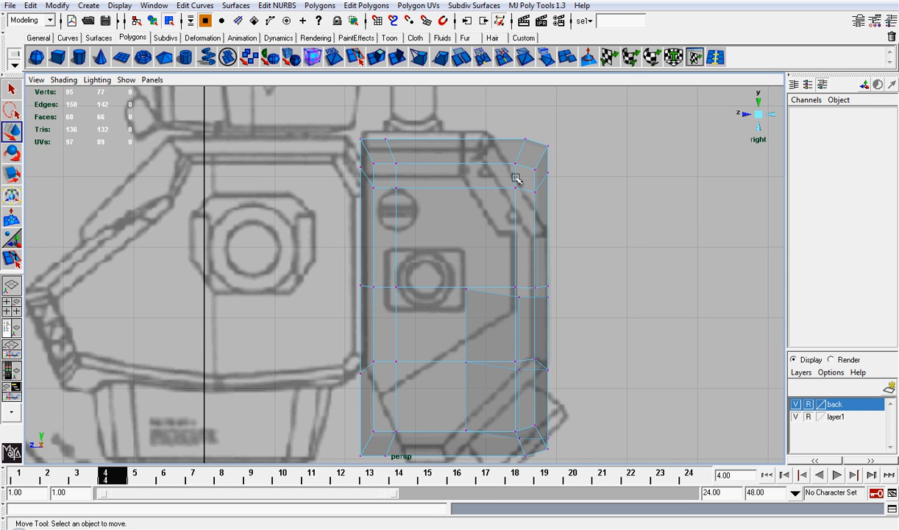
left_click_drag(582, 249, 582, 249)
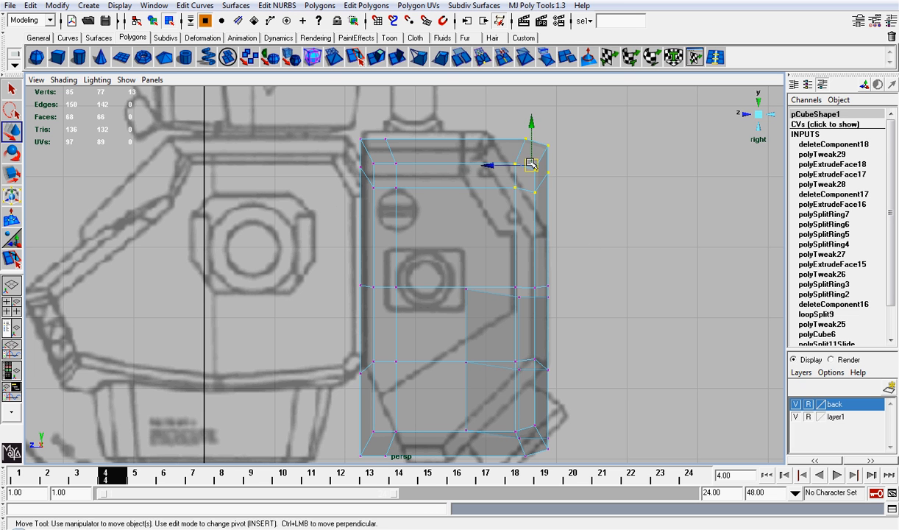
left_click_drag(531, 165, 546, 246)
key("ctrl+z")
middle_click_drag(546, 246, 536, 193, "alt")
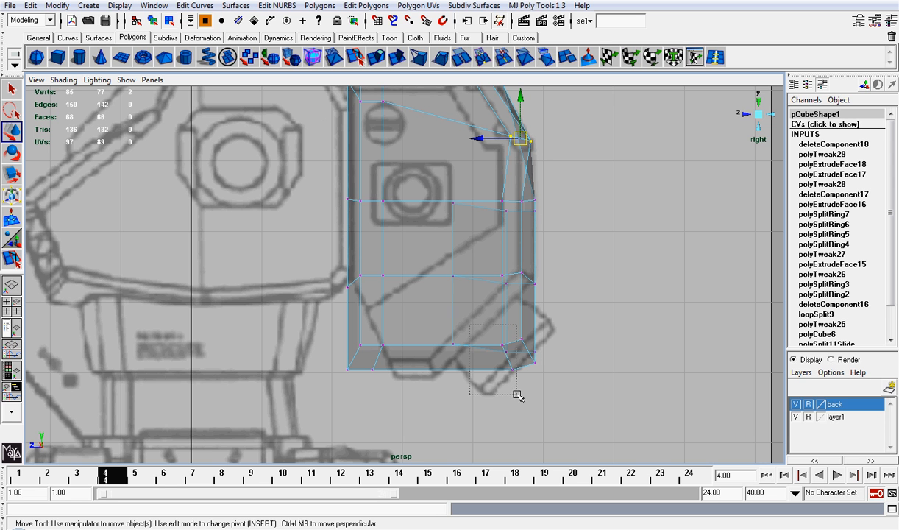
Move the lower rear vertices onto the blueprint's angled underside and nudge the two vertices on the upper slope in Z.
left_click_drag(518, 395, 517, 395)
left_click_drag(506, 357, 506, 357)
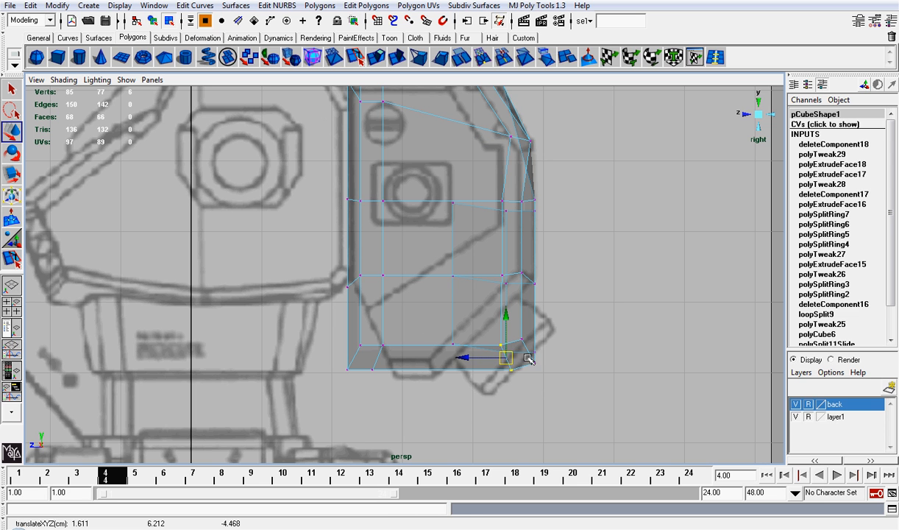
left_click_drag(506, 361, 435, 369)
left_click_drag(480, 324, 504, 312)
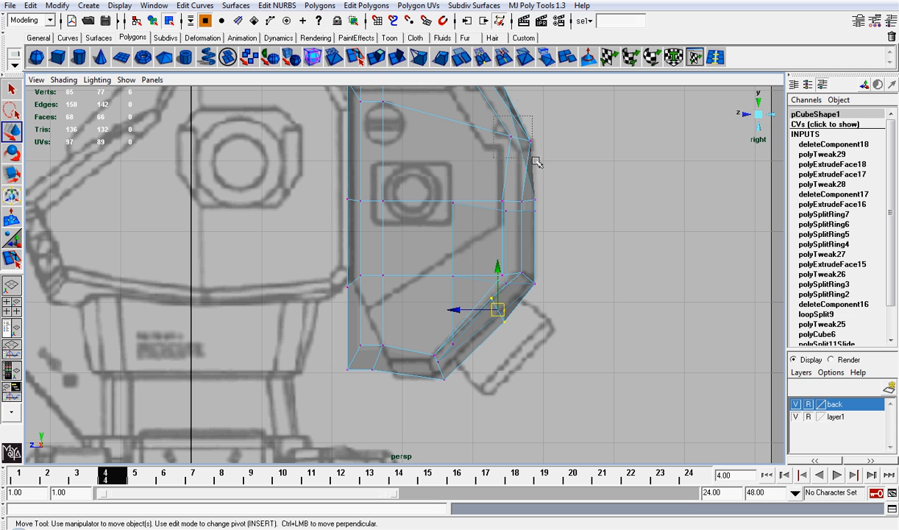
left_click_drag(534, 154, 500, 138)
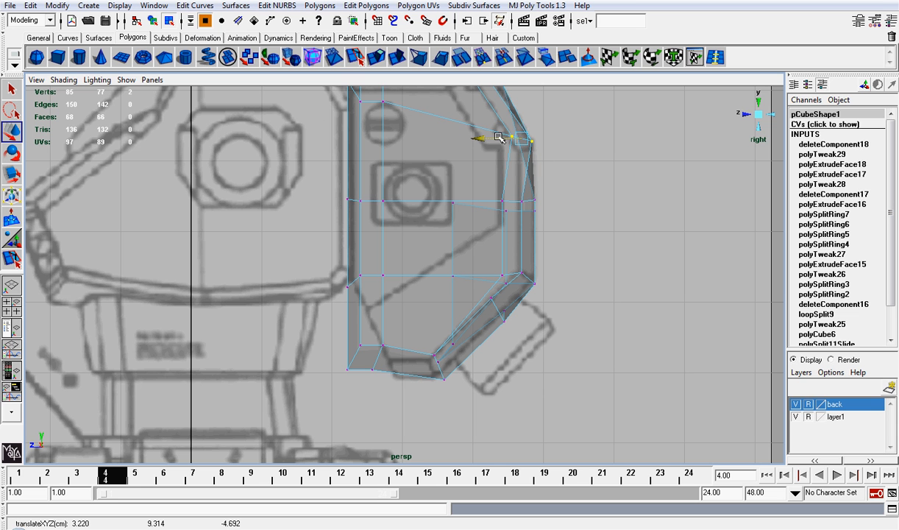
Turn off X-Ray shading and hide the layer1 blueprint to view the backpack's outer side.
left_click(64, 79)
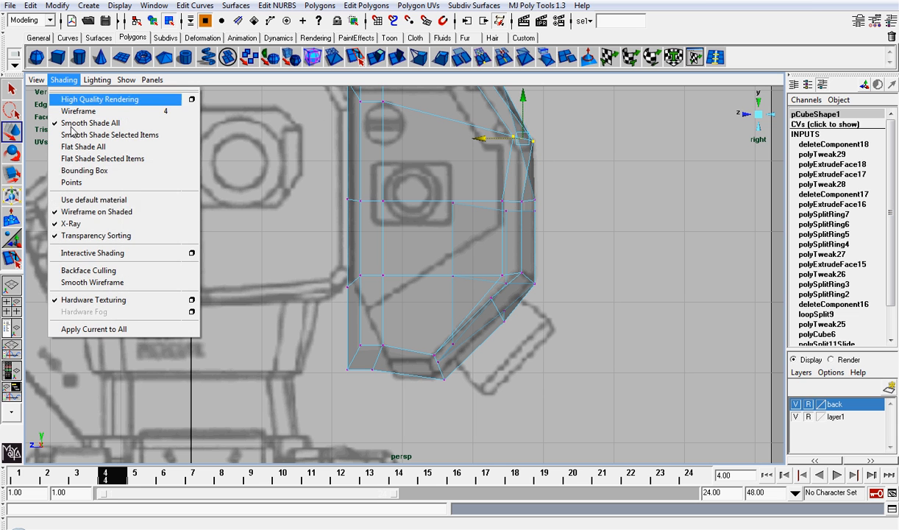
left_click(81, 214)
left_click_drag(744, 118, 479, 235, "alt")
scroll(518, 235, "down", 4)
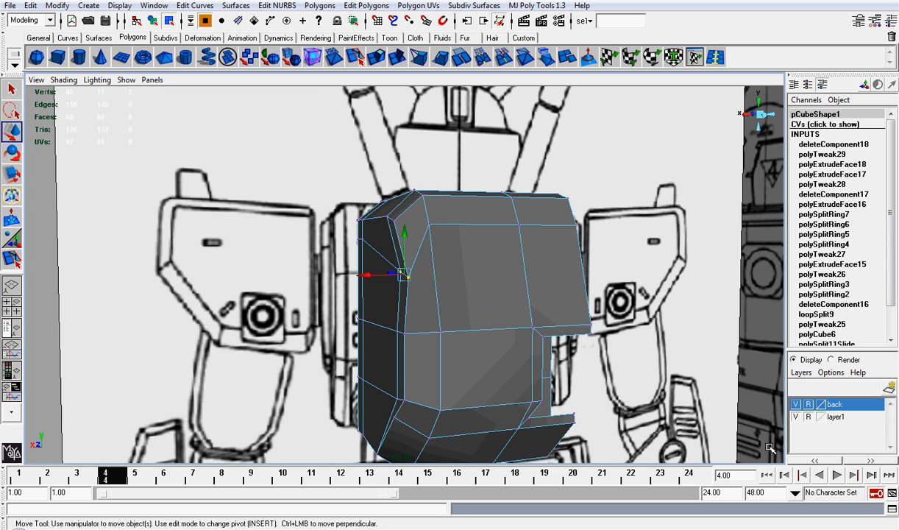
left_click_drag(764, 404, 403, 186, "alt")
left_click_drag(417, 231, 436, 237, "alt")
left_click_drag(365, 223, 377, 248, "alt")
left_click(494, 229)
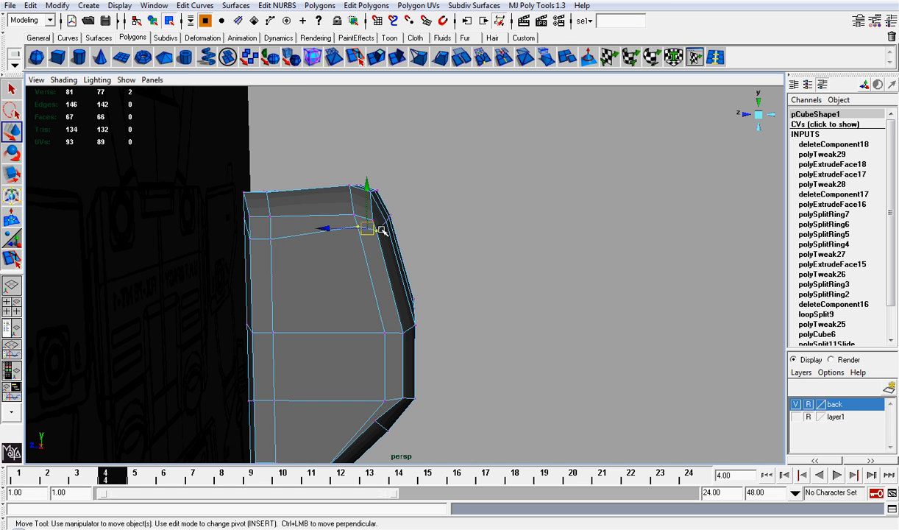
Lower the two upper rear vertices of the side face to about 9.80 in Y and fine-tune the rearmost one's height.
left_click_drag(368, 186, 368, 201)
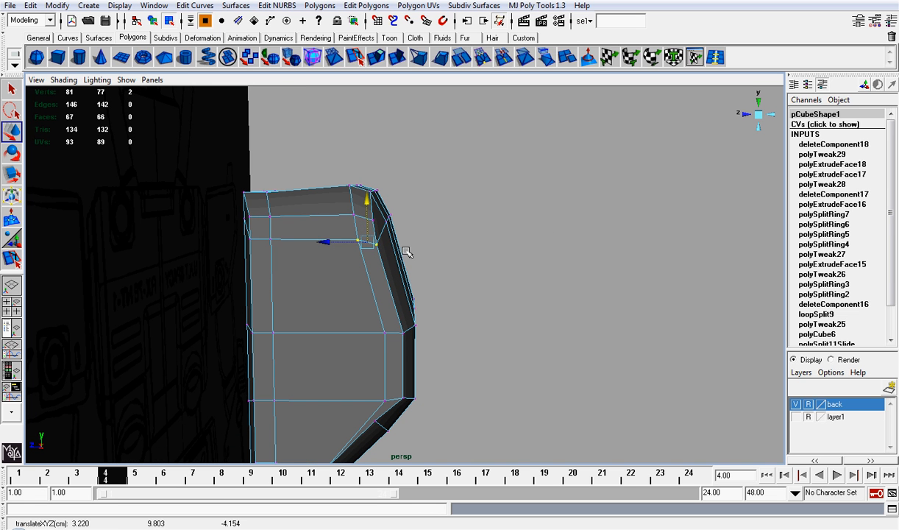
left_click(379, 240)
left_click(377, 242)
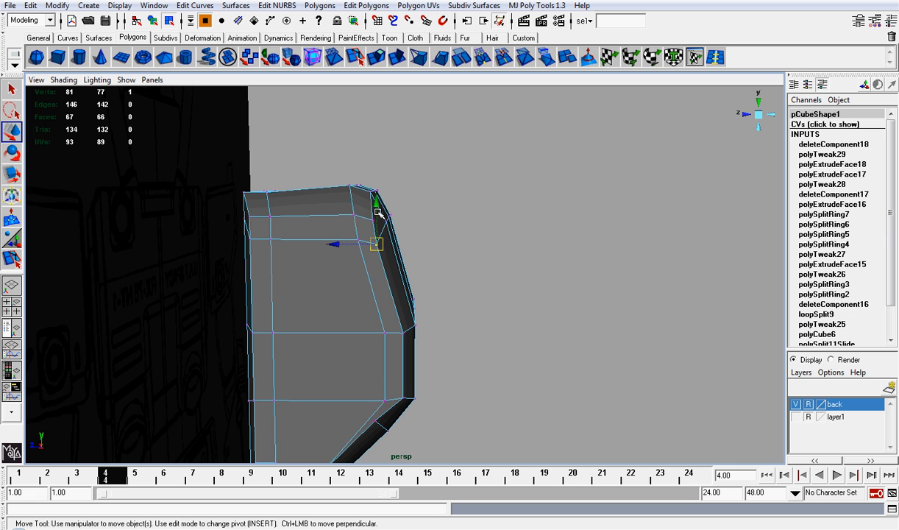
left_click_drag(377, 212, 378, 207)
left_click(546, 220)
left_click_drag(599, 254, 592, 271, "alt")
scroll(484, 251, "down", 4)
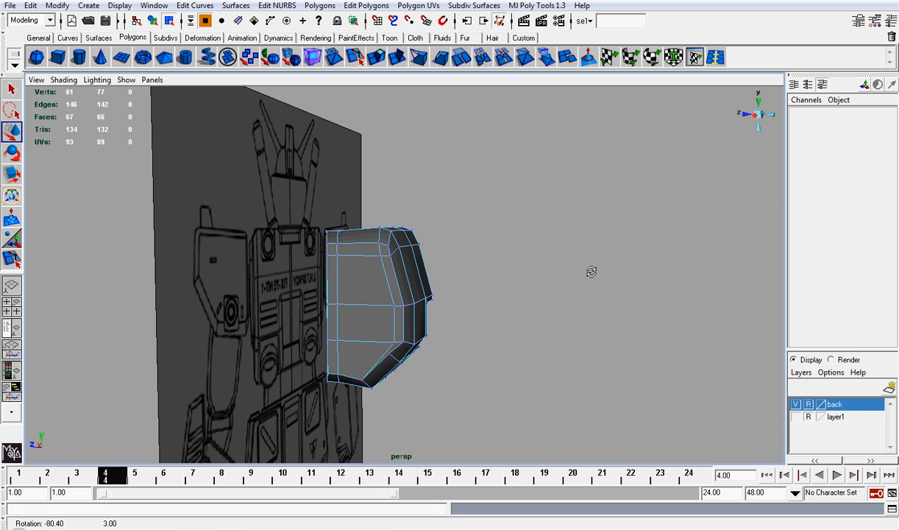
Move the side face's vertex on the lower rear bevel to about 6.81 in Y and -4.29 in Z.
left_click(758, 116)
scroll(588, 227, "up", 6)
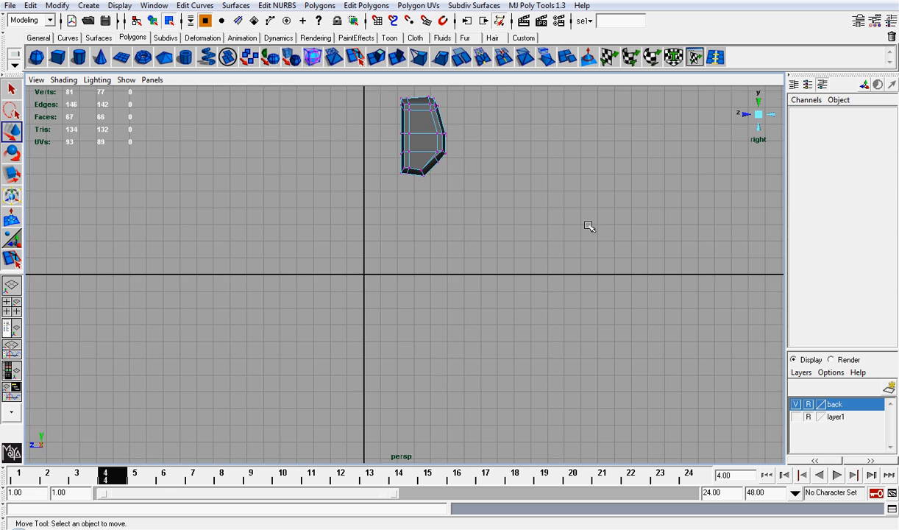
scroll(584, 177, "up", 4)
middle_click_drag(584, 176, 539, 258, "alt")
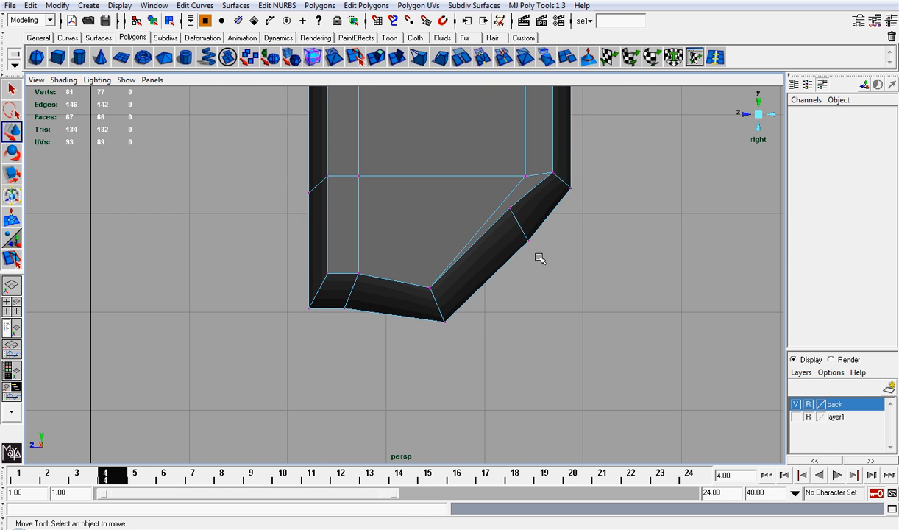
left_click(509, 200)
left_click_drag(512, 211, 514, 231)
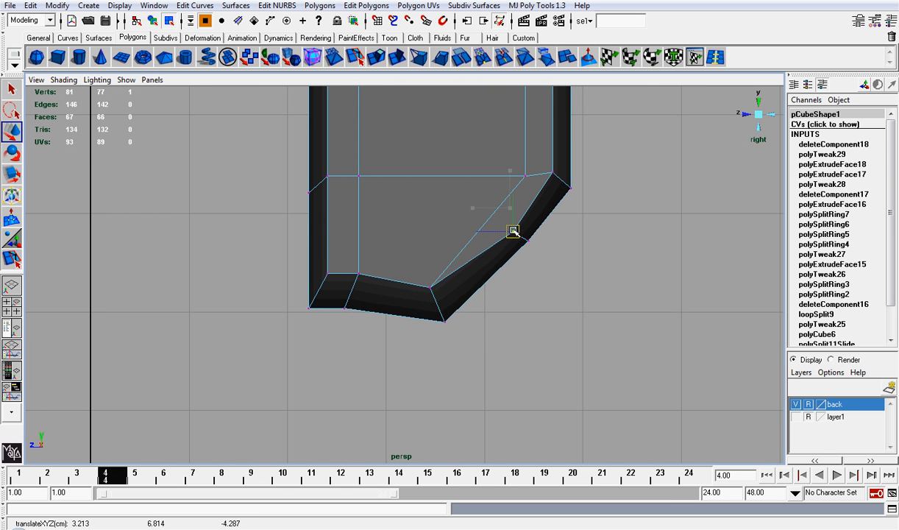
middle_click_drag(580, 222, 568, 303, "alt")
scroll(565, 303, "down", 5)
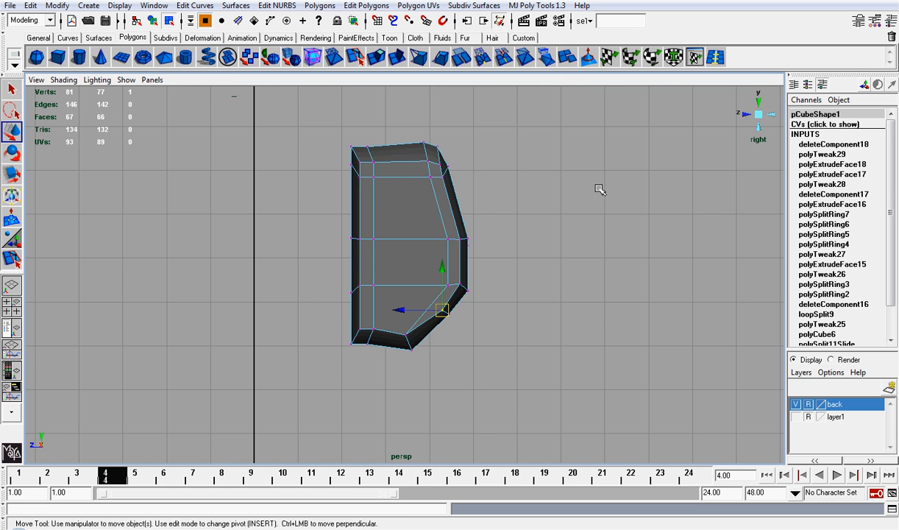
Show the layer1 blueprint and level the backpack's top vertices with its upper outline at about 10.64 in Y.
middle_click_drag(404, 118, 432, 239, "alt")
scroll(431, 239, "up", 5)
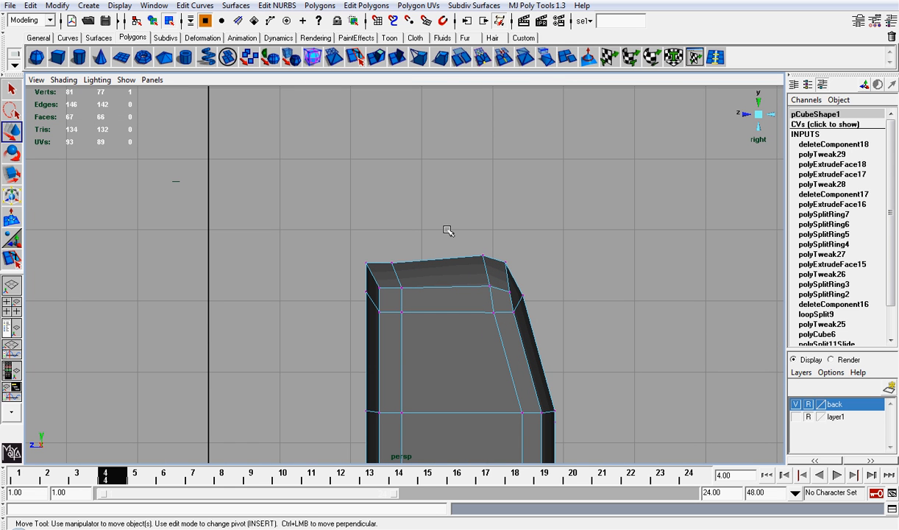
left_click_drag(525, 275, 525, 276)
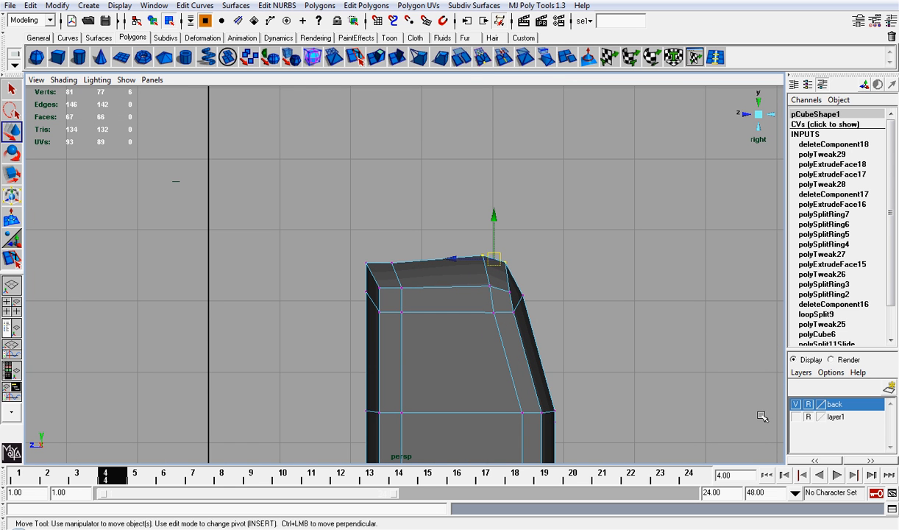
left_click(796, 417)
left_click_drag(414, 271, 413, 271)
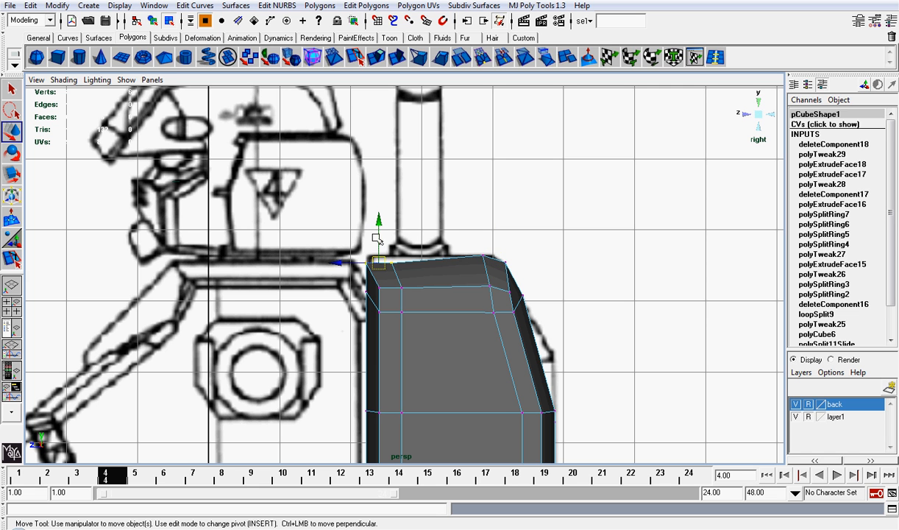
left_click_drag(380, 219, 401, 222)
left_click_drag(496, 236, 519, 268)
left_click_drag(505, 220, 505, 218)
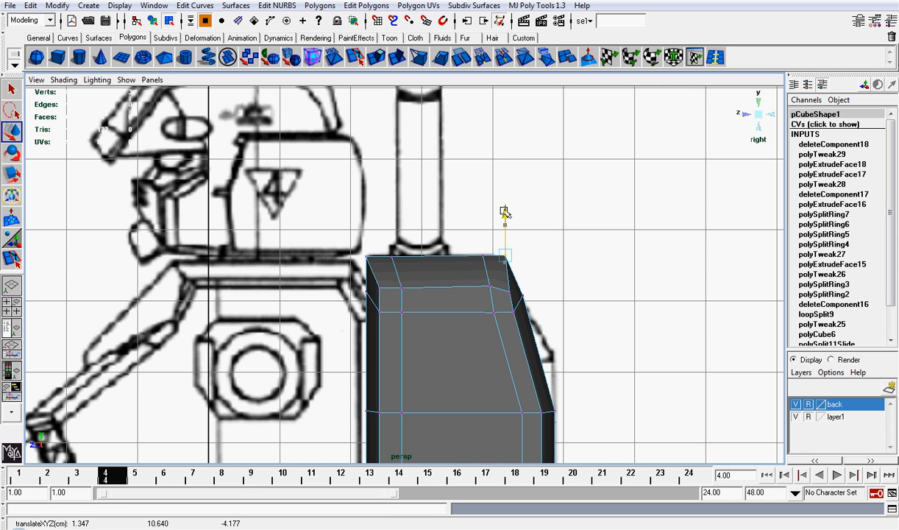
Hide the layer1 blueprint and examine the reshaped backpack and its recess from behind and from the open centre side.
left_click(762, 112)
left_click_drag(636, 234, 429, 235, "alt")
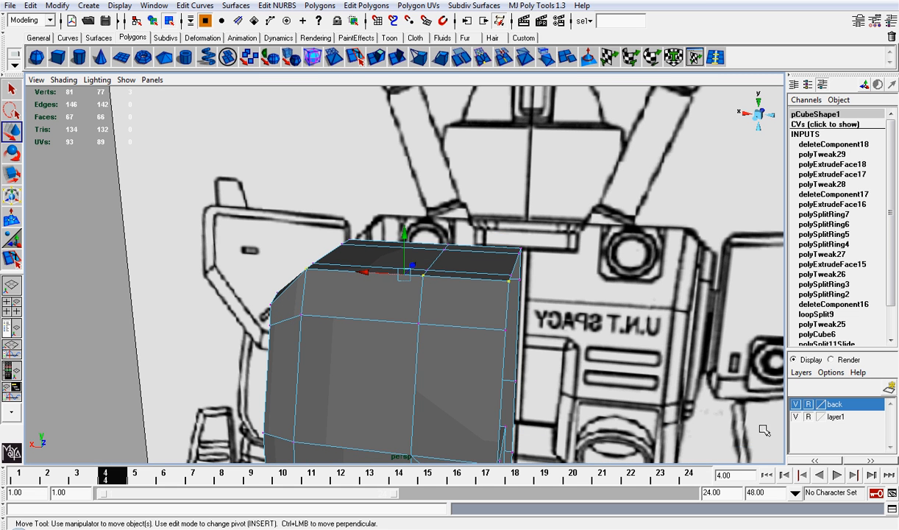
scroll(257, 297, "down", 5)
middle_click_drag(257, 297, 265, 251, "alt")
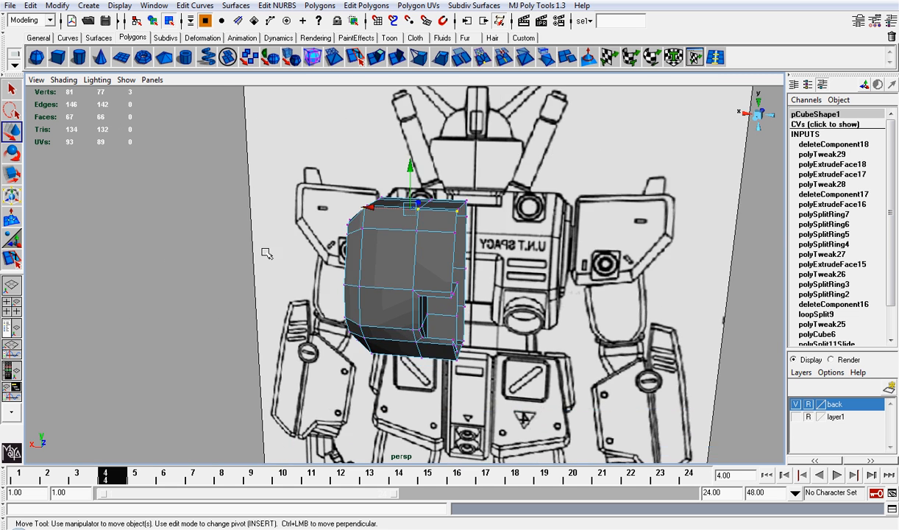
left_click_drag(265, 251, 243, 250, "alt")
scroll(468, 322, "up", 5)
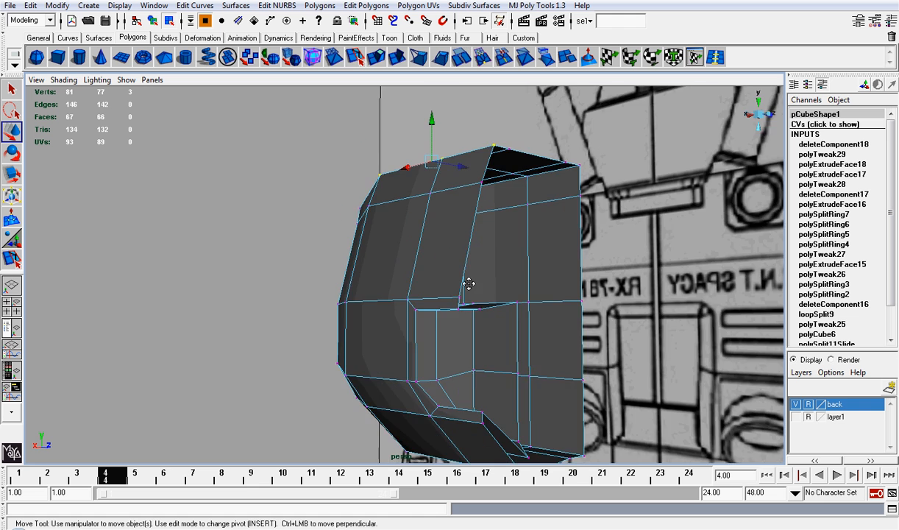
middle_click_drag(467, 283, 458, 256, "alt")
left_click_drag(458, 255, 432, 307, "alt")
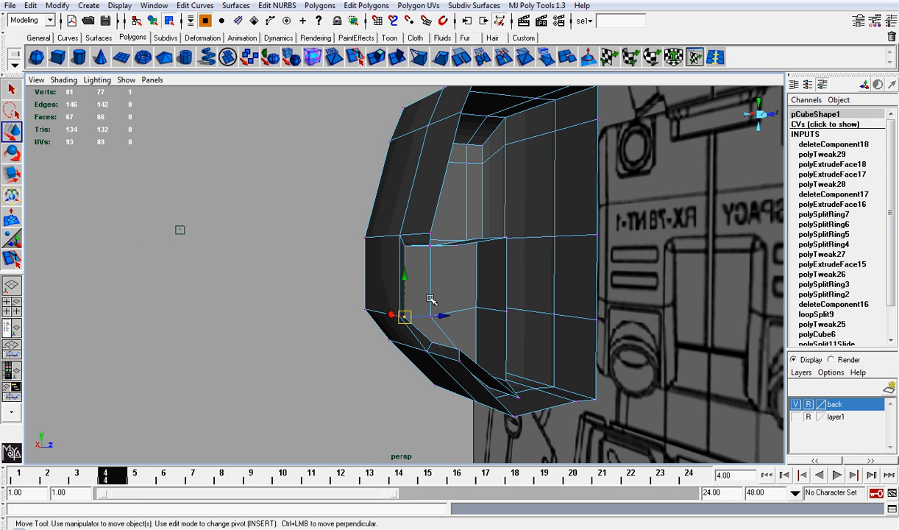
Move the two lower vertices on the recess's inner side wall along Z to about -4.31.
key("q")
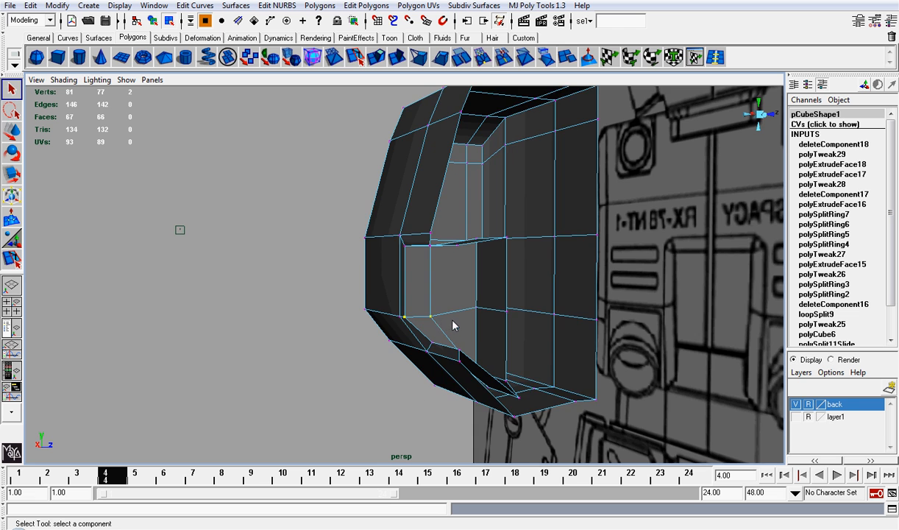
scroll(452, 322, "up", 3)
key("w")
left_click_drag(536, 339, 488, 329, "alt")
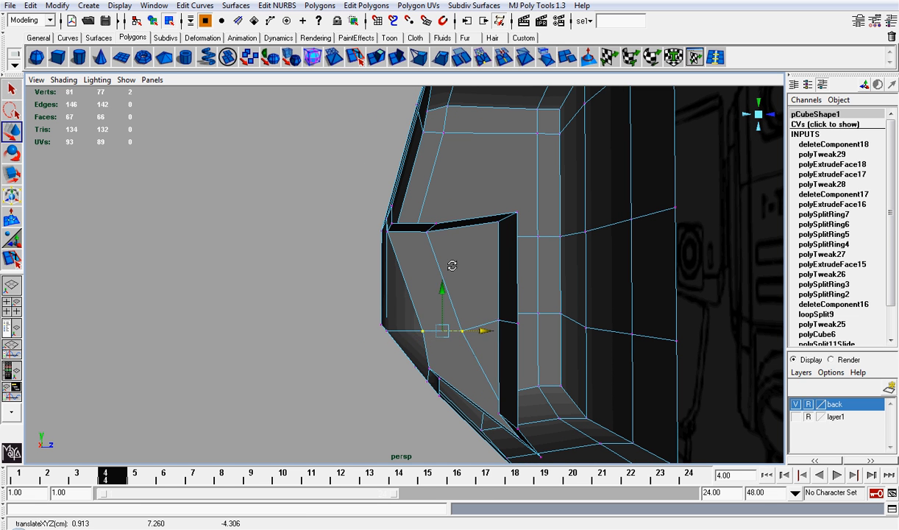
left_click_drag(452, 266, 448, 228, "alt")
Move the upper edge of the recess's side wall along Z to line up with the wall's lower vertices.
right_click_drag(436, 223, 436, 194)
left_click(426, 219)
left_click_drag(516, 255, 482, 224, "alt")
left_click_drag(520, 260, 454, 243, "alt")
right_click_drag(431, 338, 428, 342)
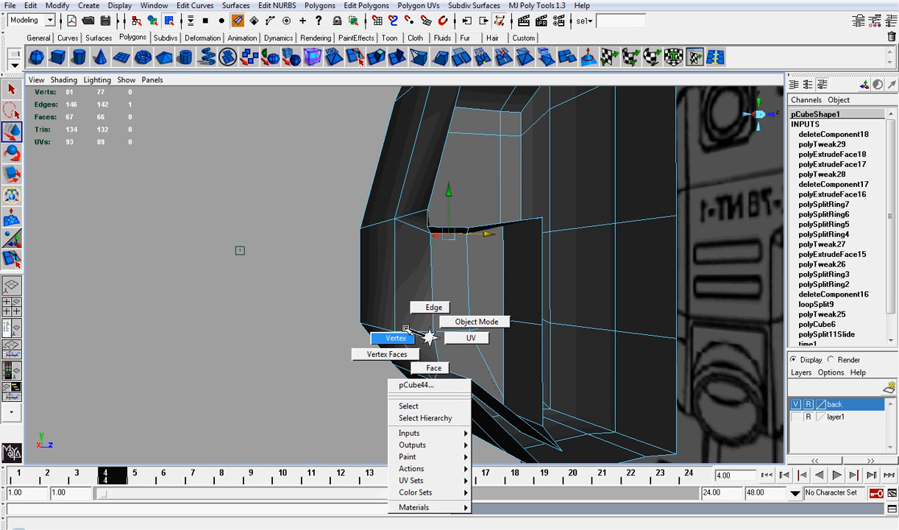
Select the two centre-line vertices on the recess's upper ledge and shift them along Z.
left_click_drag(427, 342, 533, 241, "alt")
left_click(529, 240)
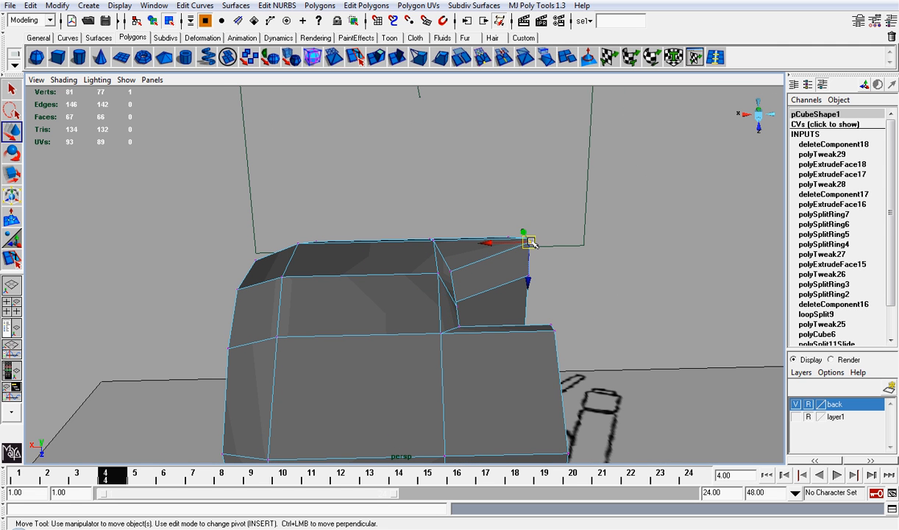
key("q")
left_click(530, 278)
key("ctrl+z")
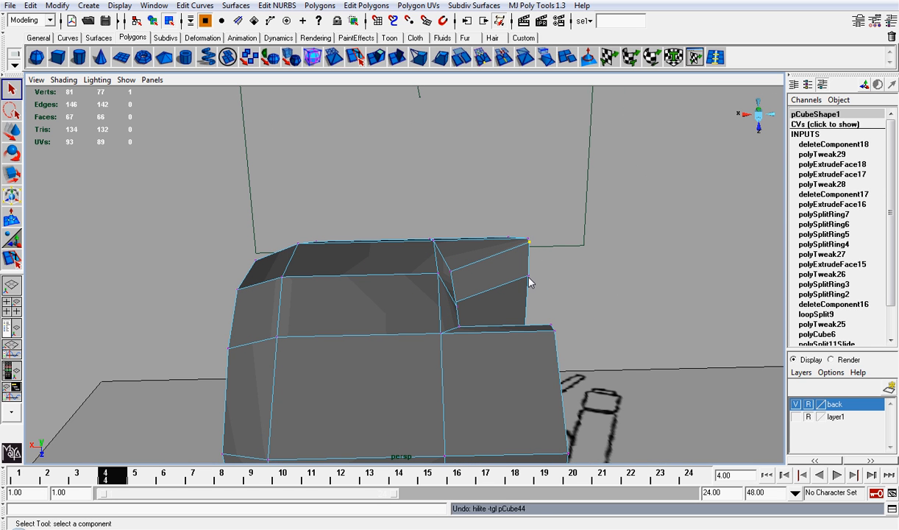
left_click(528, 277)
key("ctrl+z")
left_click(529, 278, "shift")
key("w")
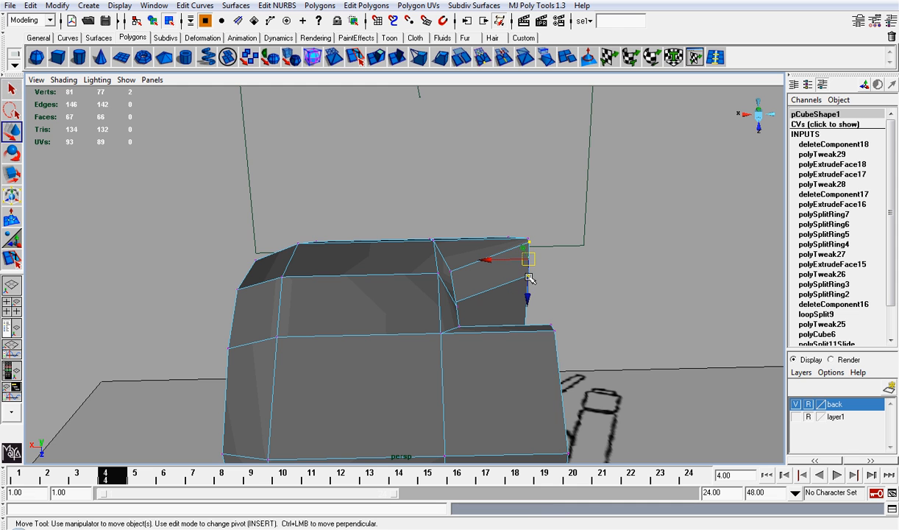
left_click_drag(531, 280, 418, 366, "alt")
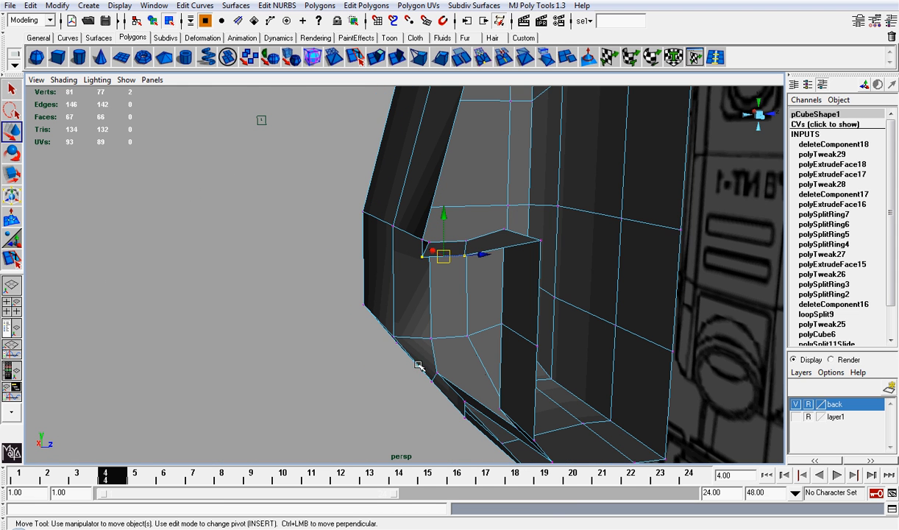
left_click_drag(483, 255, 703, 139)
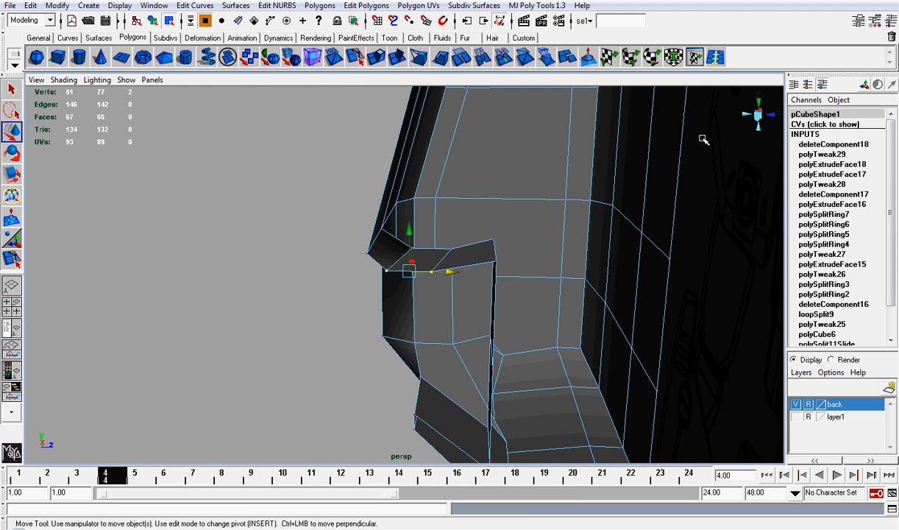
Reposition the two centre-line ledge vertices in the side view to about 8.45 in Y and -4.23 in Z.
key("f")
left_click(752, 120)
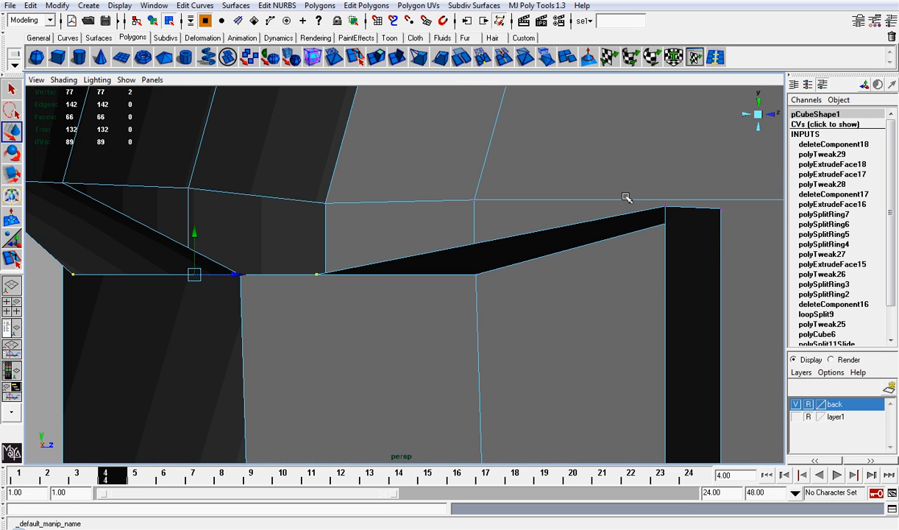
scroll(457, 255, "up", 3)
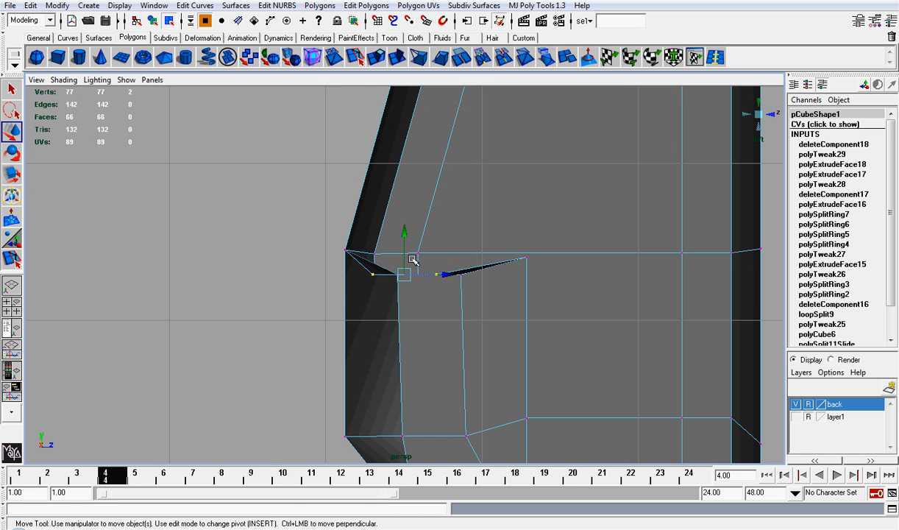
left_click_drag(412, 273, 446, 250)
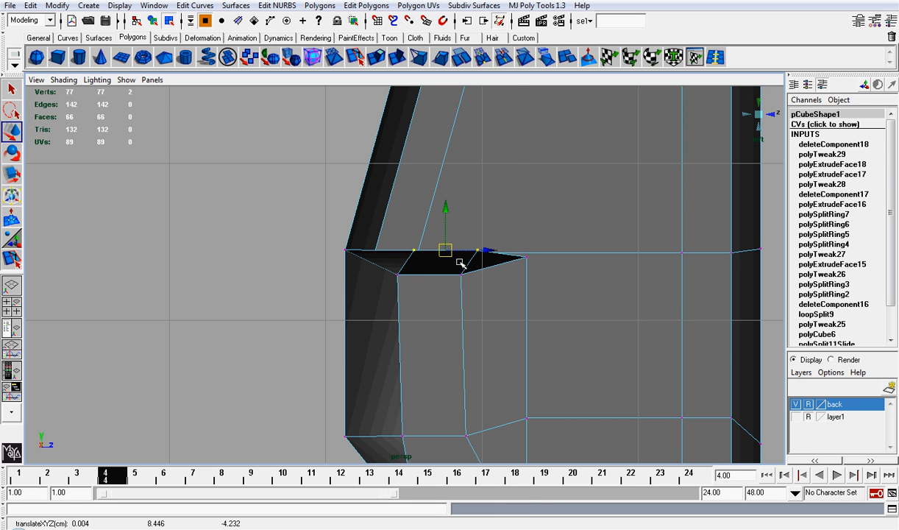
Undo the last repositioning of the two centre-line ledge vertices and add the adjoining recess wall vertex to the selection.
key("ctrl+z")
left_click_drag(437, 259, 436, 295)
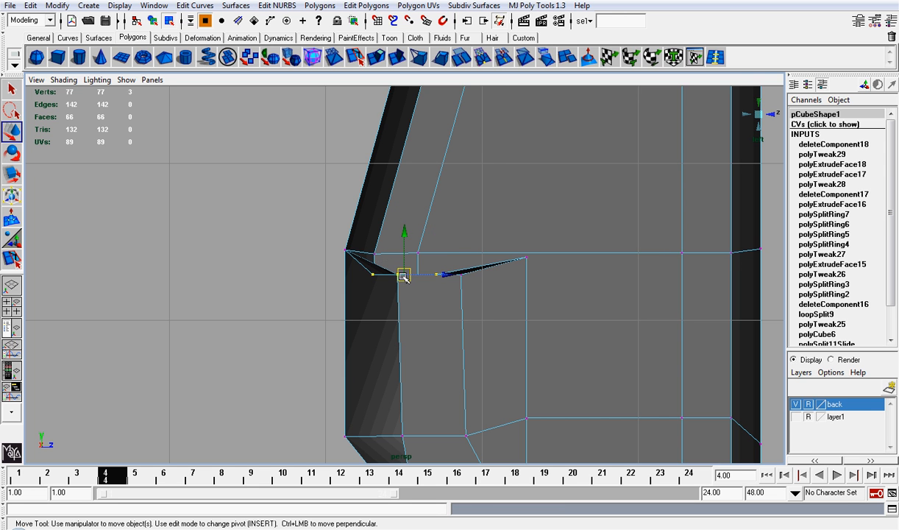
mouse_move(416, 274)
middle_mouse_down("shift")
mouse_move(439, 254)
mouse_move(420, 273)
mouse_move(425, 267)
middle_mouse_up("shift")
key("ctrl+z")
key("ctrl+z")
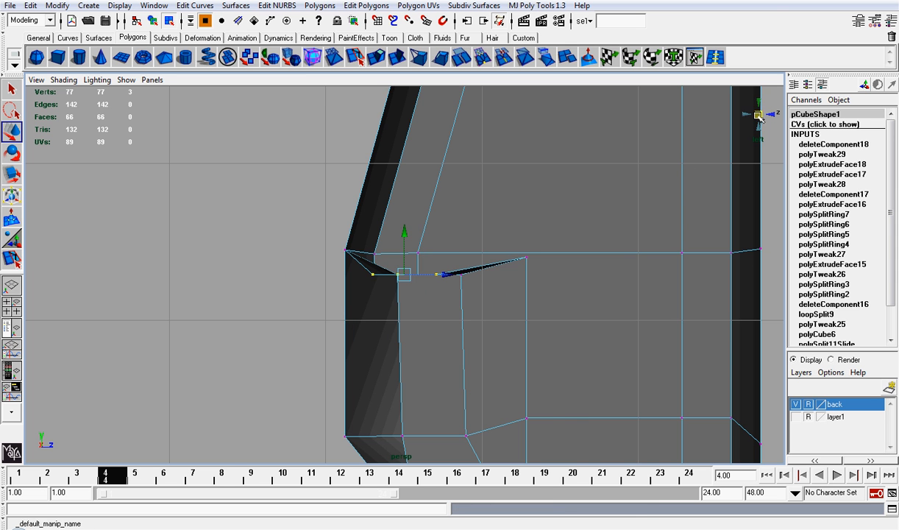
Hide the back blueprint layer and move the recess's four upper ledge vertices along Z to about -4.35.
scroll(688, 141, "up", 10)
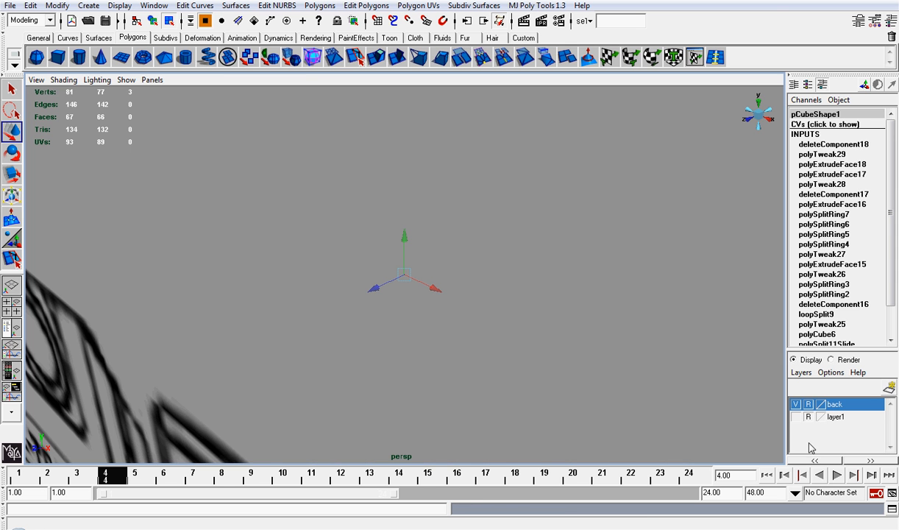
left_click(797, 405)
scroll(444, 223, "down", 10)
left_click_drag(486, 294, 257, 220, "alt")
scroll(426, 253, "up", 5)
left_click_drag(440, 250, 331, 232, "alt")
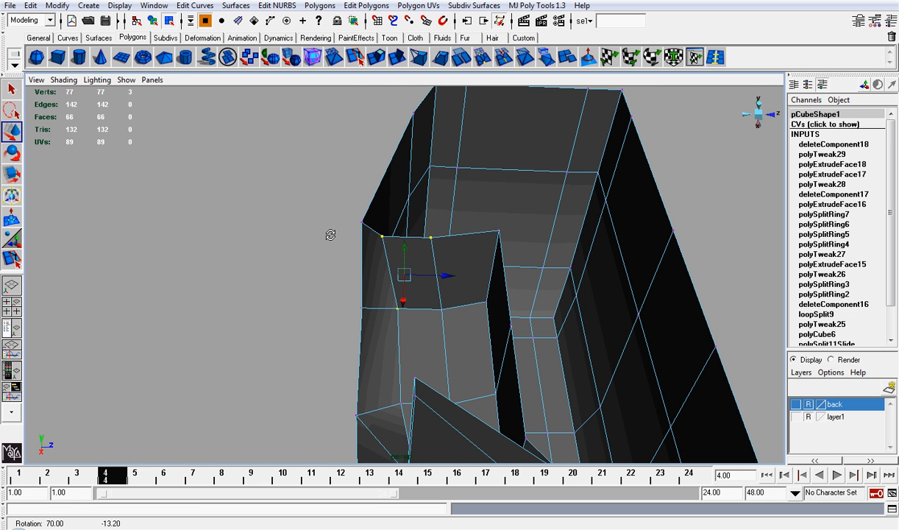
left_click_drag(449, 277, 465, 278)
key("ctrl+z")
left_click(443, 308, "shift")
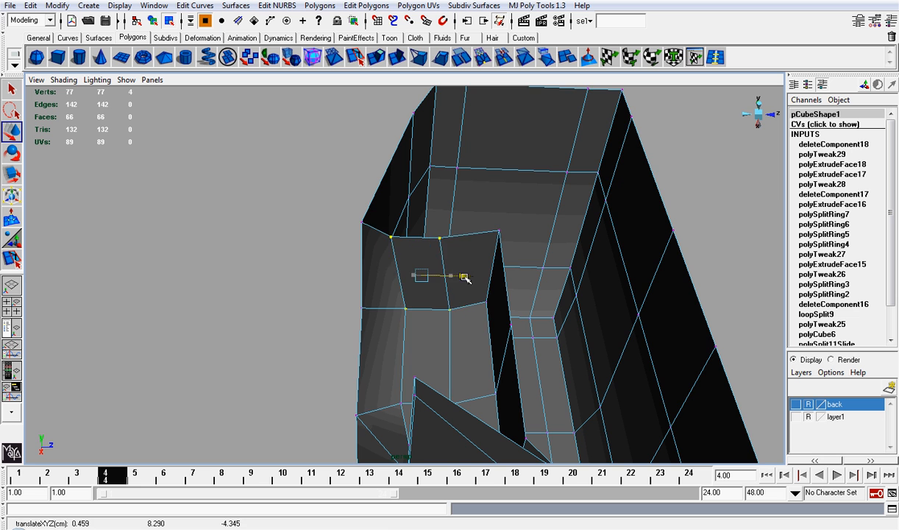
Return to object mode, deselect the backpack half and examine its recess and outline from the back view.
scroll(464, 270, "down", 4)
left_click_drag(485, 238, 594, 297, "alt")
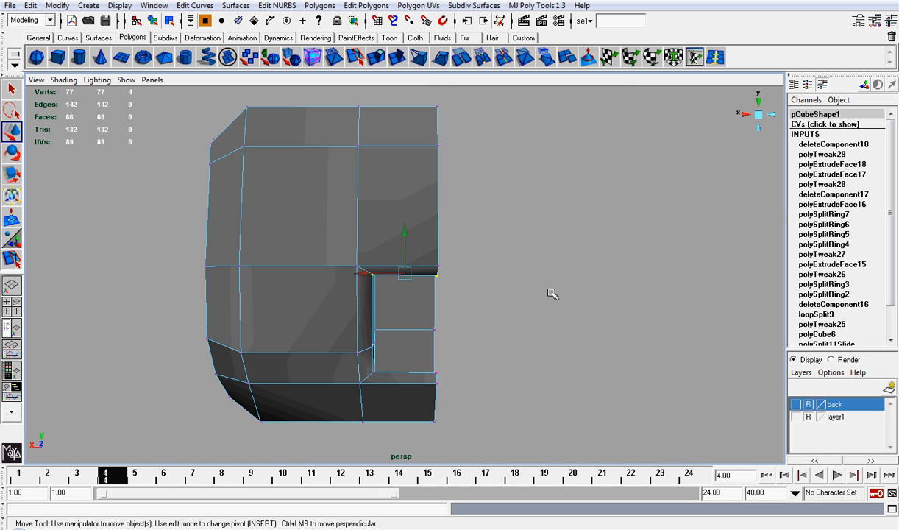
right_click_drag(404, 197, 429, 184)
left_click(591, 190)
right_click_drag(591, 189, 625, 181, "alt")
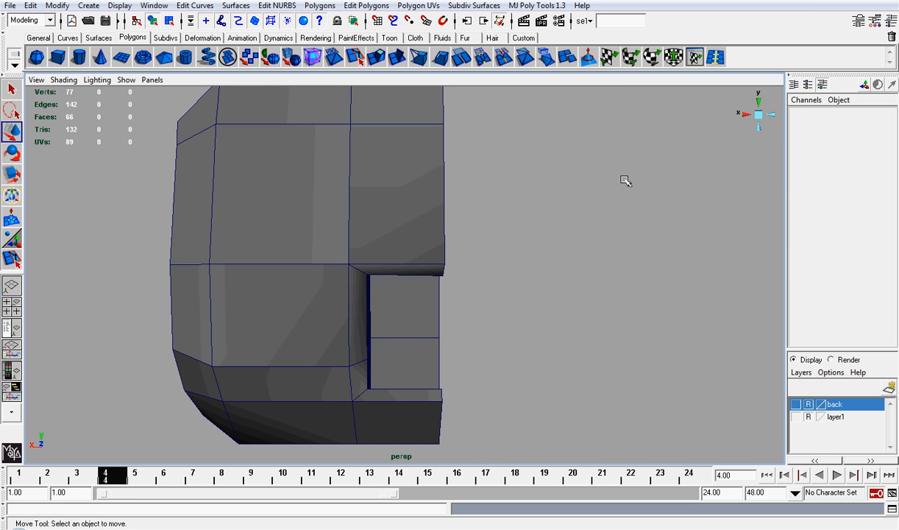
left_click(747, 113)
left_click(747, 113)
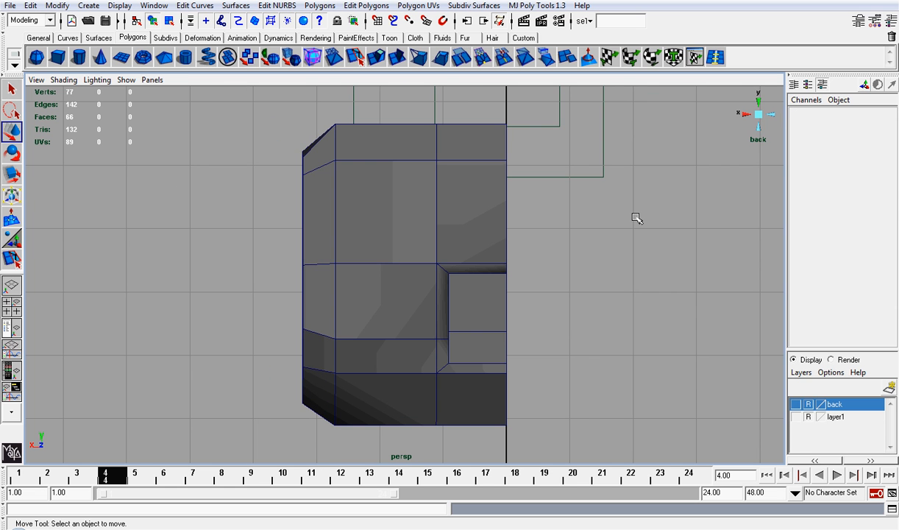
scroll(624, 227, "up", 2)
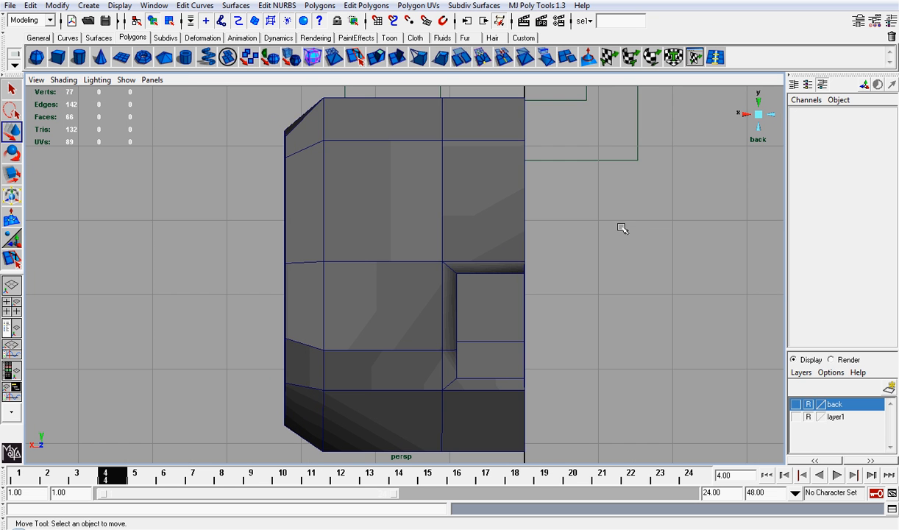
middle_click_drag(442, 269, 446, 259, "alt")
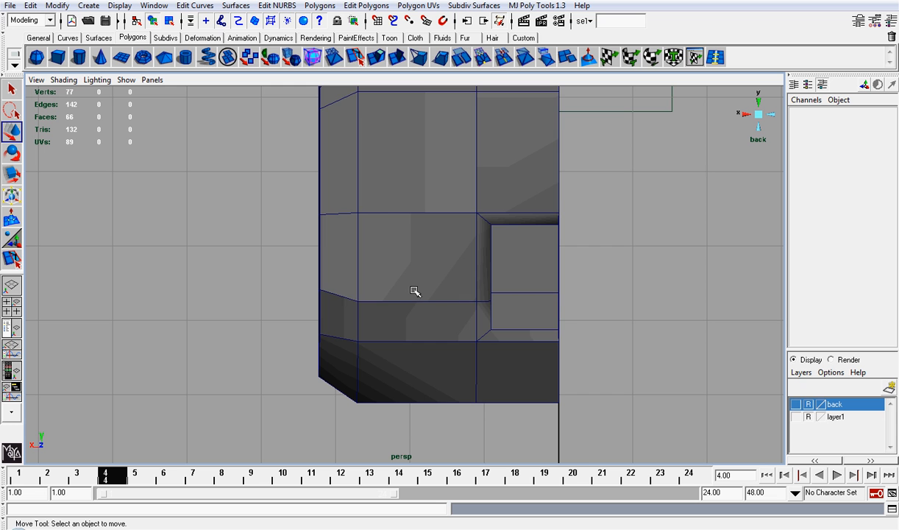
Turn on X-Ray shading and show the back and layer1 layers to see the blueprint through the mesh.
right_click_drag(414, 291, 335, 290)
left_click(319, 289)
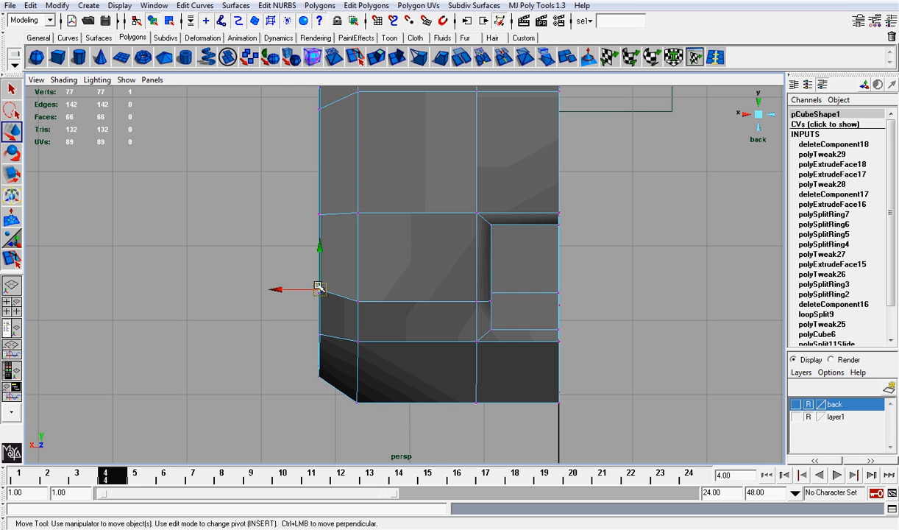
left_click(795, 416)
left_click(64, 79)
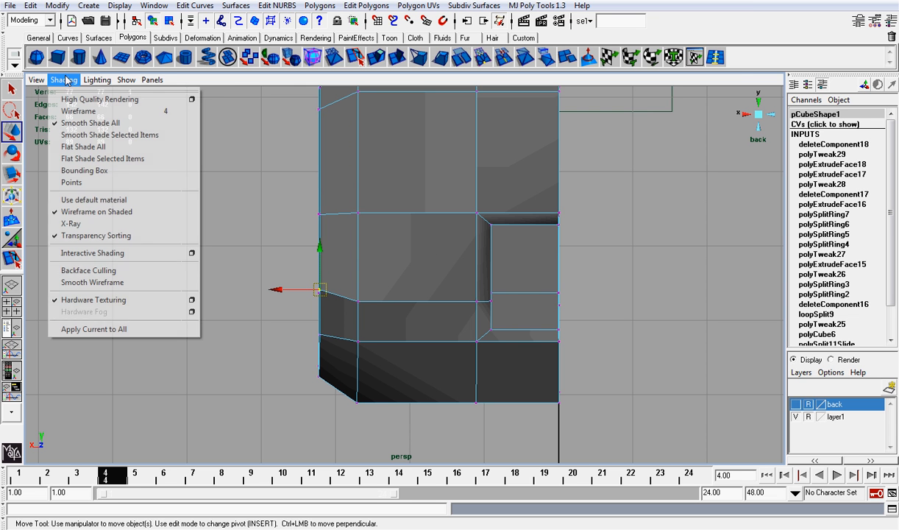
left_click(101, 222)
scroll(398, 256, "down", 2)
scroll(398, 256, "down", 3)
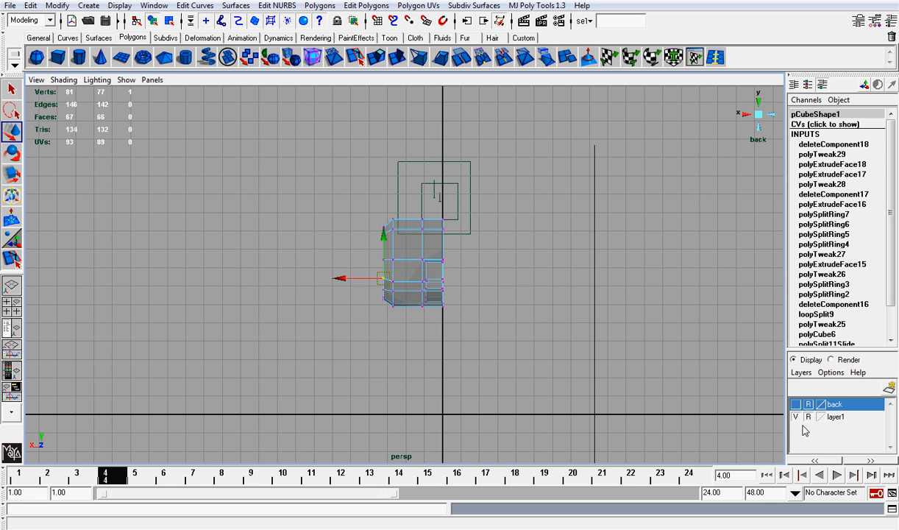
left_click(796, 404)
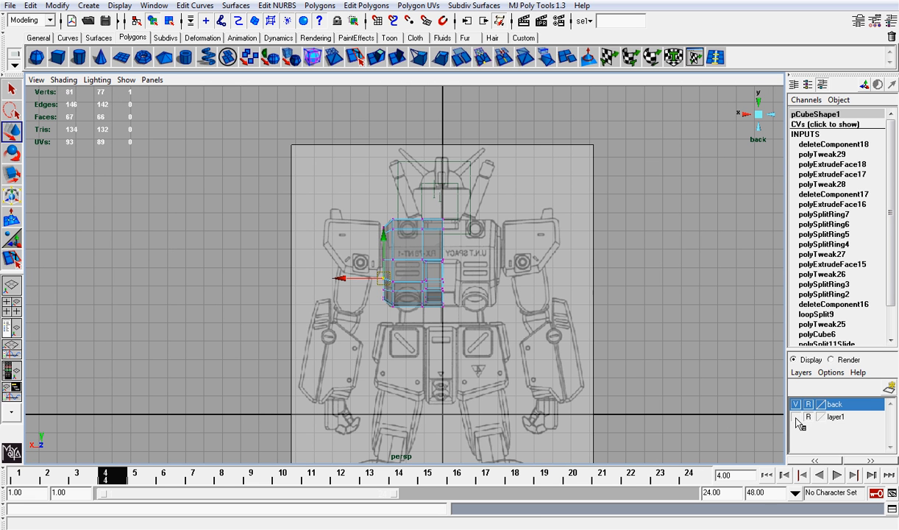
scroll(471, 317, "up", 6)
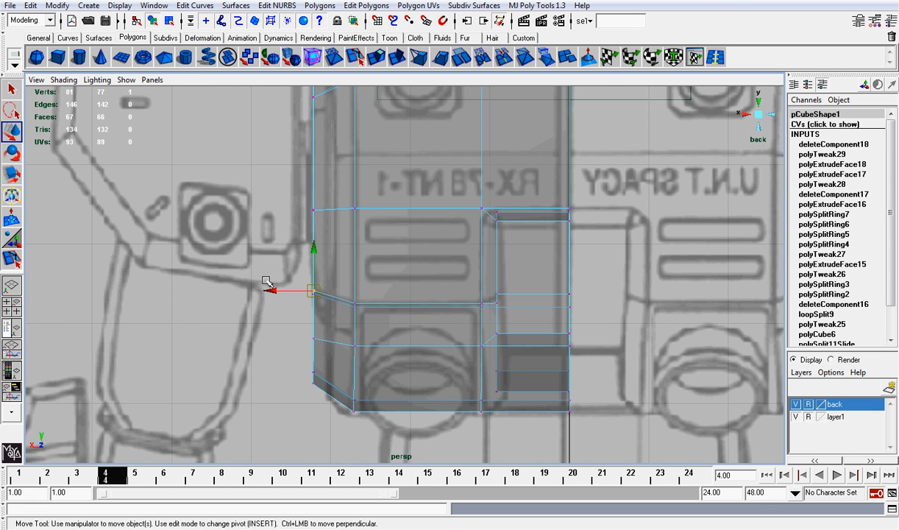
Lower the selected vertices on the backpack's outer side to about 7.03 in Y and the recess's four upper ledge vertices to about 8.19.
left_click_drag(269, 277, 326, 352)
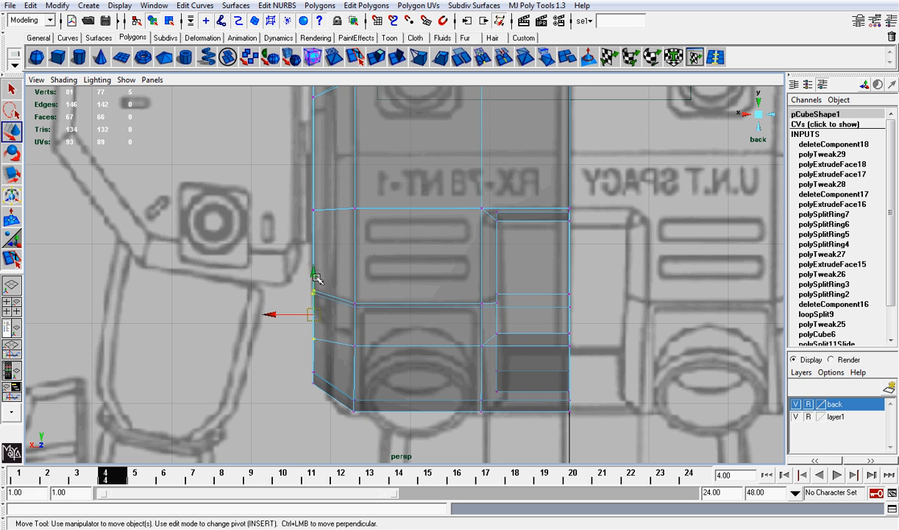
left_click_drag(315, 277, 340, 278)
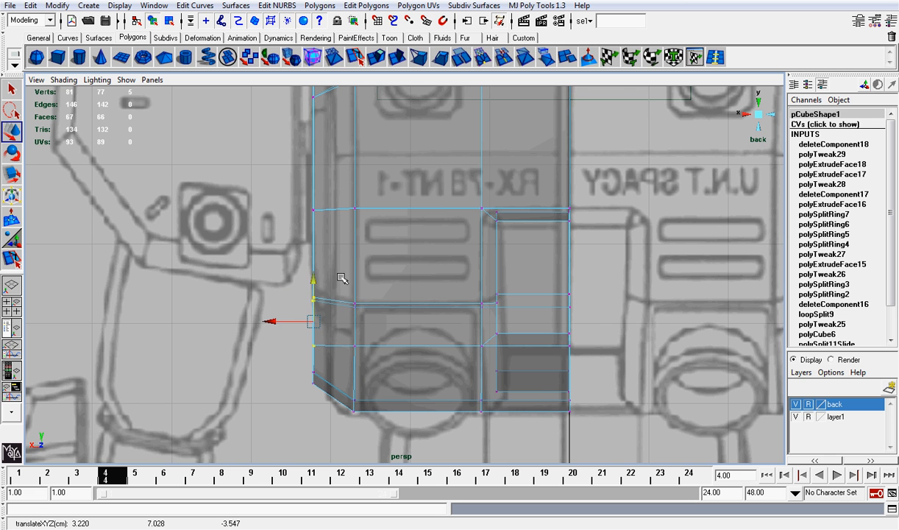
middle_click_drag(452, 252, 409, 312, "alt")
left_click_drag(499, 294, 518, 288)
left_click_drag(488, 237, 493, 250)
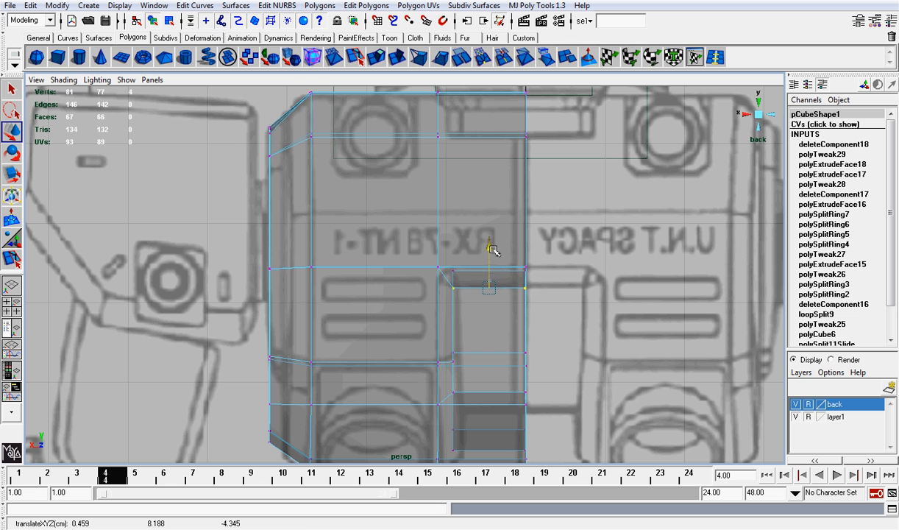
middle_click_drag(502, 369, 491, 329, "alt")
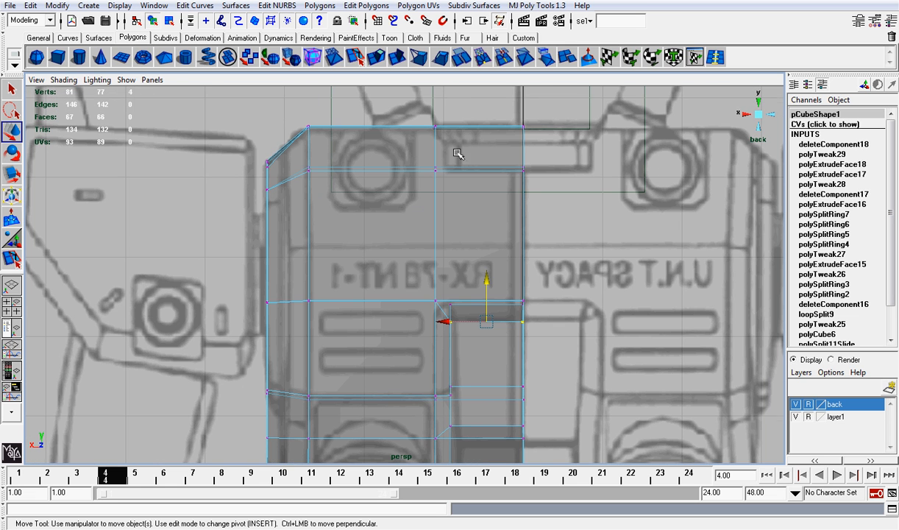
middle_click_drag(456, 153, 456, 195, "alt")
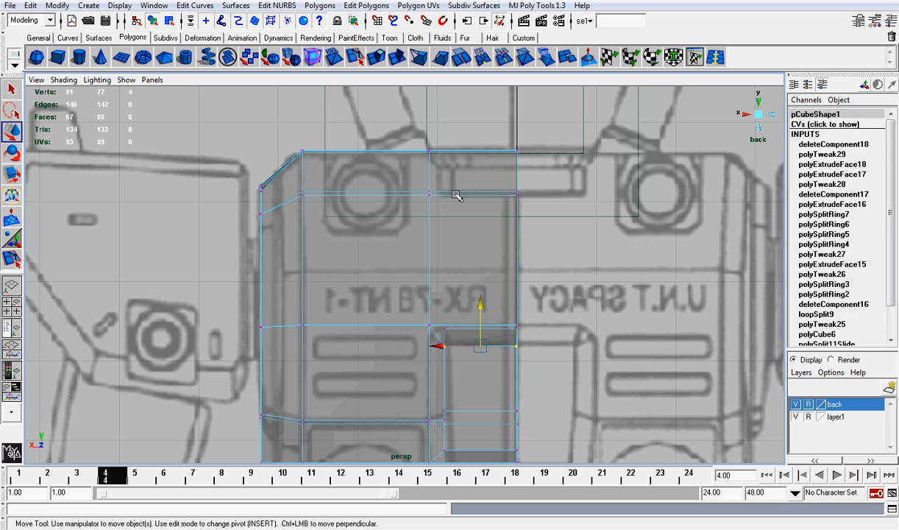
Split in a horizontal edge ring just below the backpack's top and a vertical one beside the recess's outer edge.
left_click(548, 172)
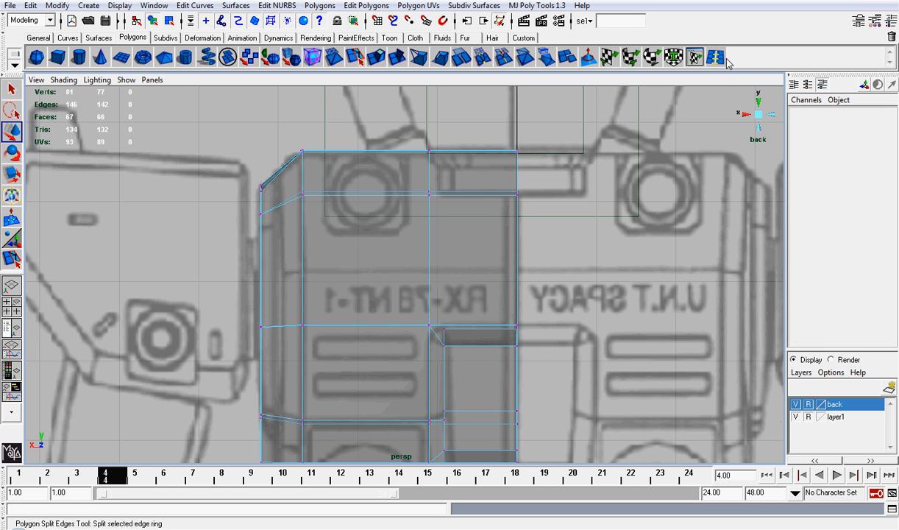
left_click(694, 57)
left_click_drag(433, 163, 433, 170)
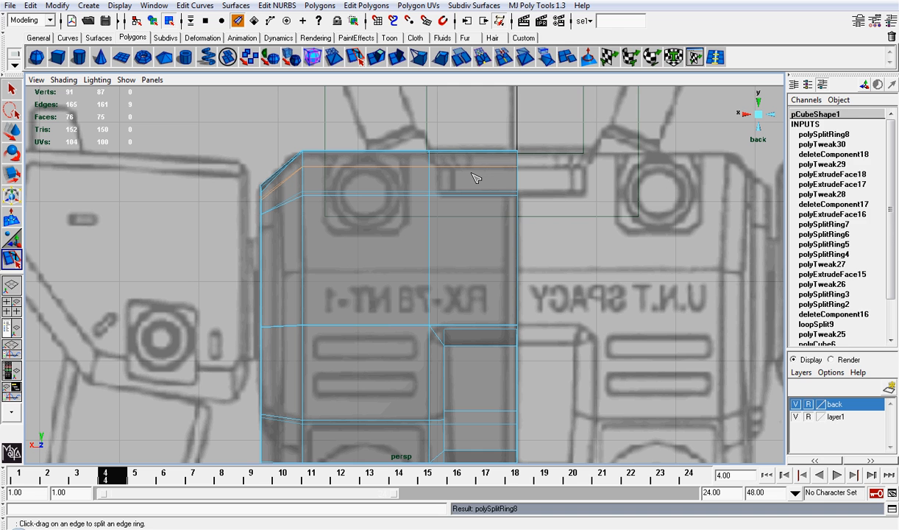
key("F8")
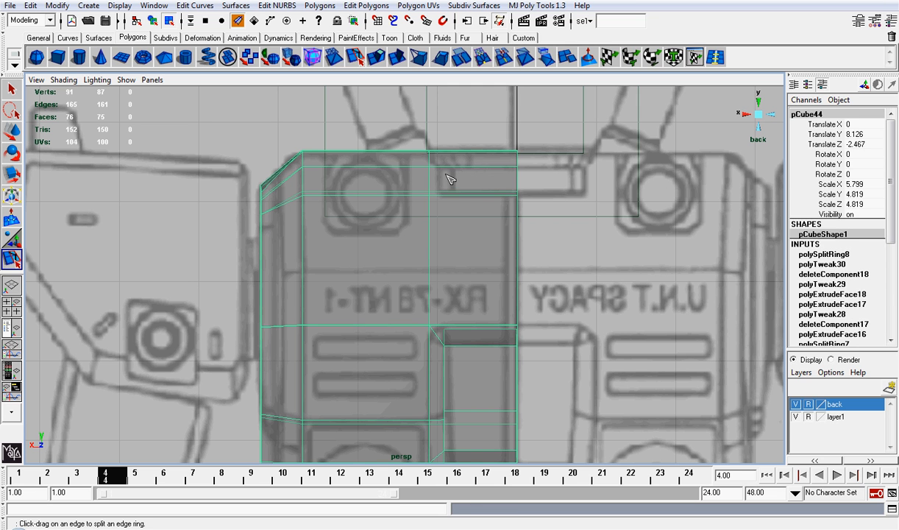
key("F8")
left_click_drag(440, 173, 439, 173)
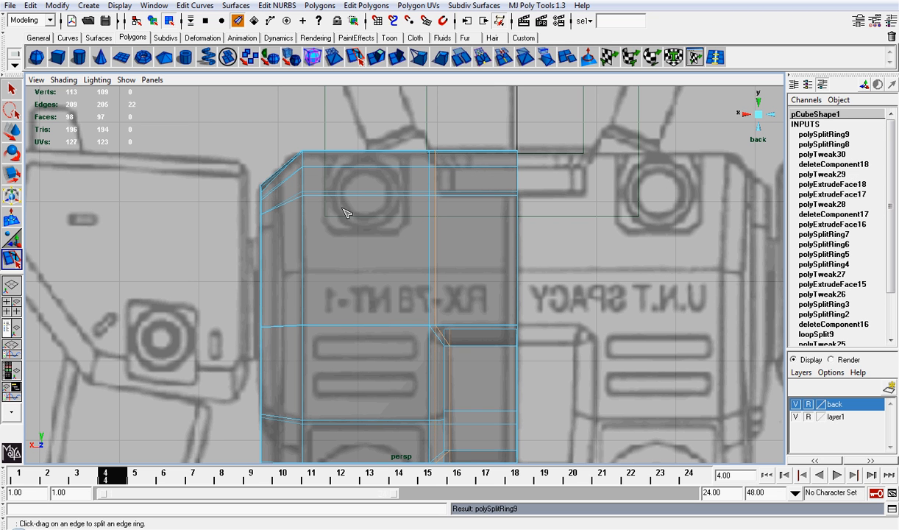
scroll(340, 221, "down", 3)
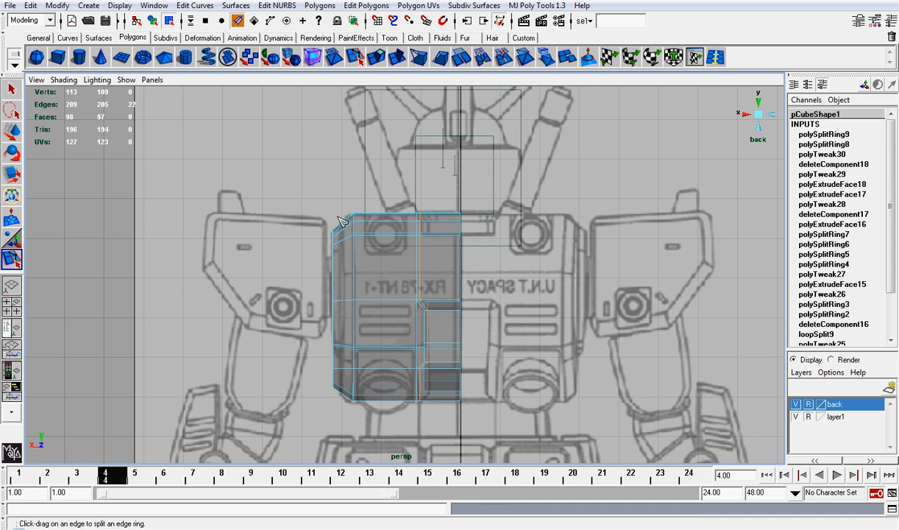
key("w")
right_click_drag(433, 241, 447, 230)
left_click(447, 229)
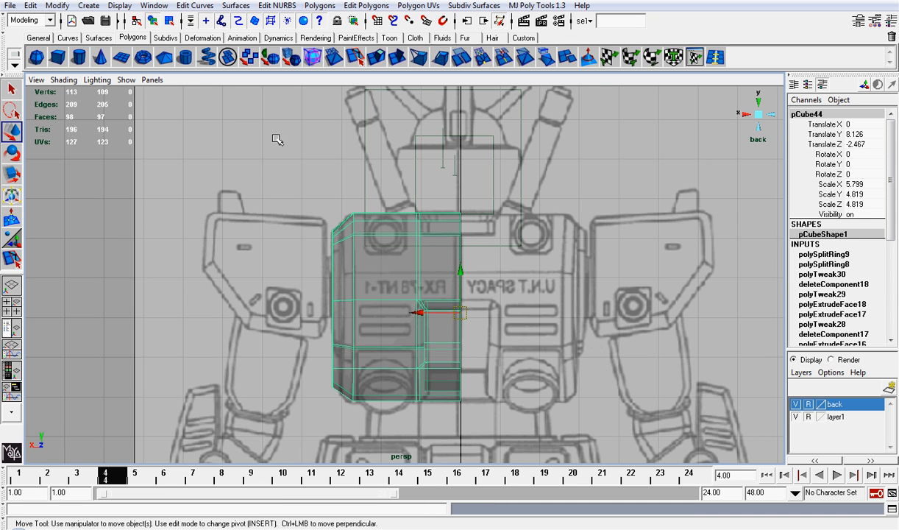
Deselect the backpack half and compare its edges with the blueprint in the right and back views.
left_click(57, 5)
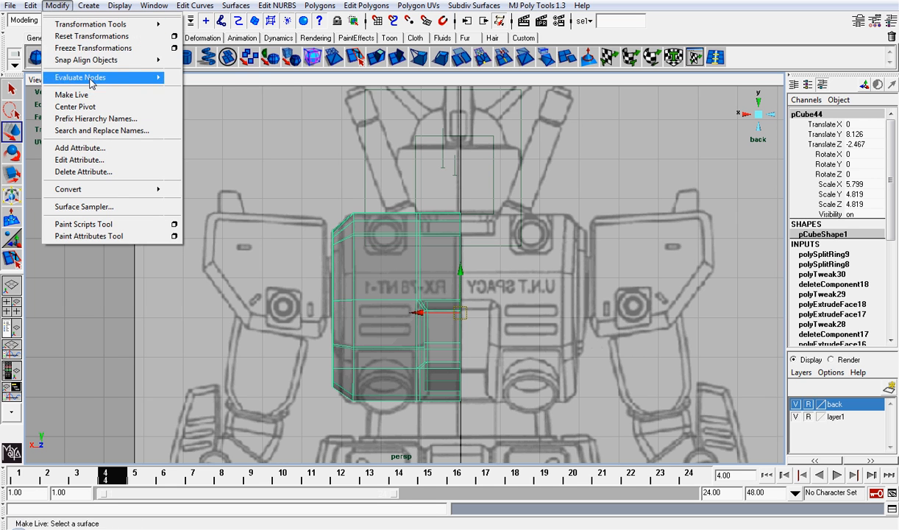
left_click(194, 5)
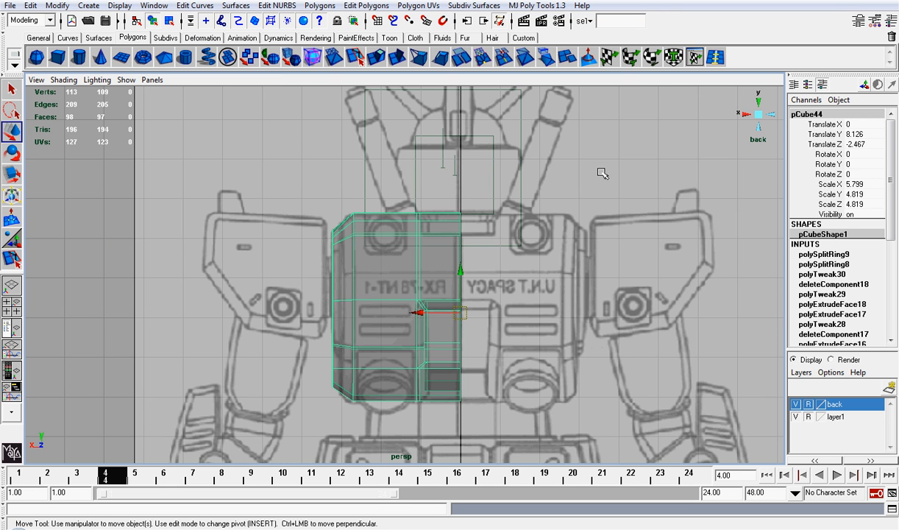
left_click(596, 215)
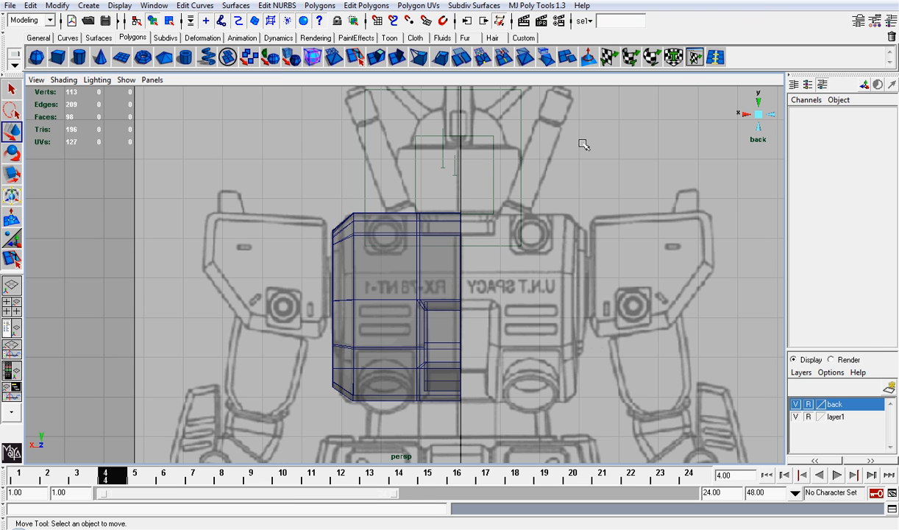
left_click(752, 118)
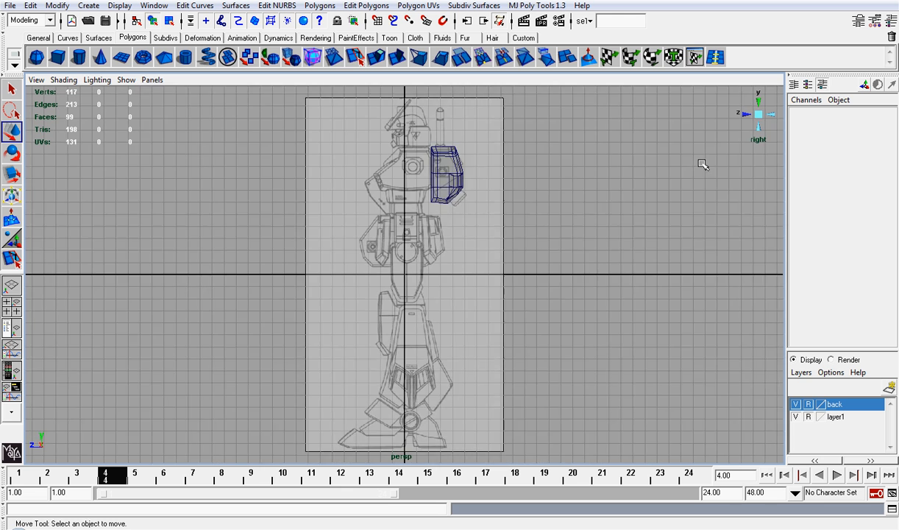
scroll(604, 277, "up", 7)
middle_click_drag(609, 181, 581, 262, "alt")
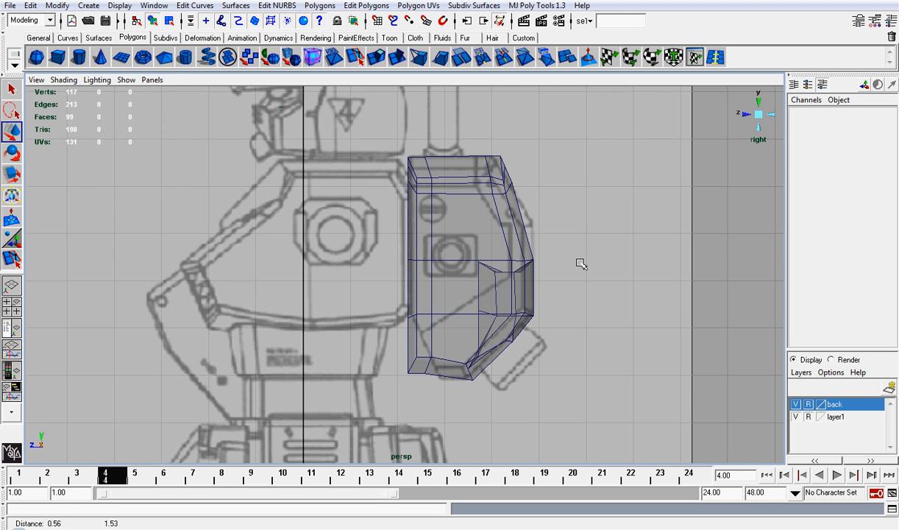
scroll(571, 254, "up", 3)
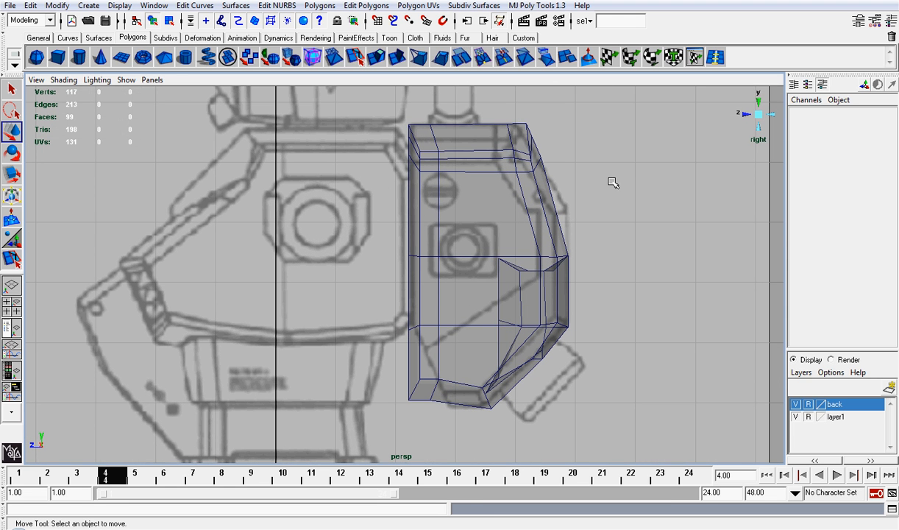
left_click(772, 118)
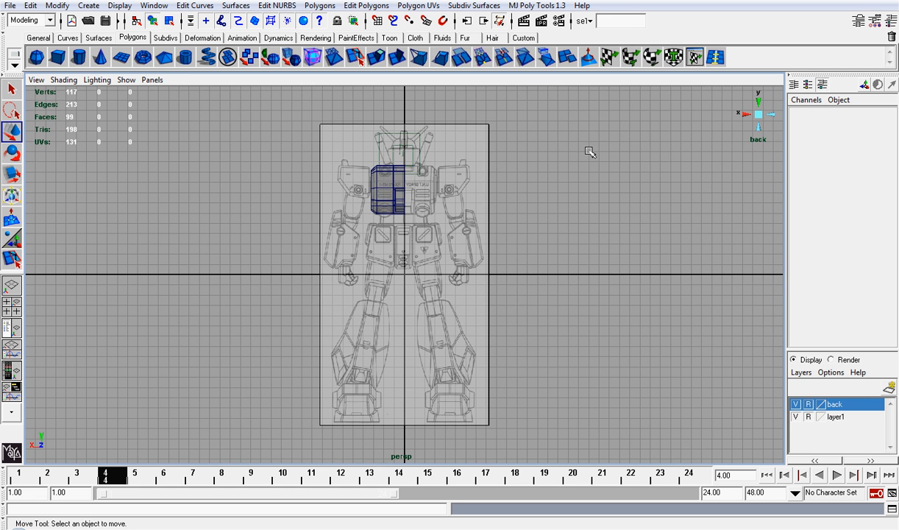
scroll(590, 152, "up", 2)
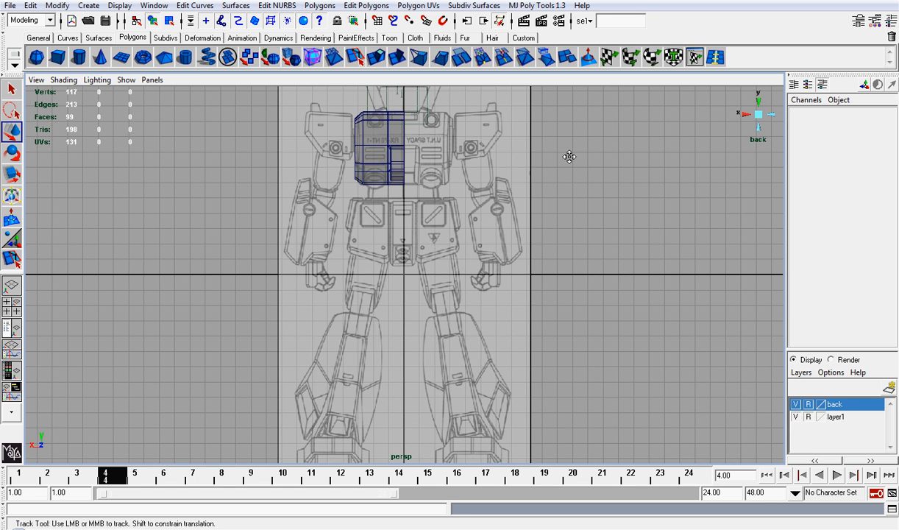
middle_click_drag(568, 157, 578, 292, "alt")
scroll(579, 282, "up", 7)
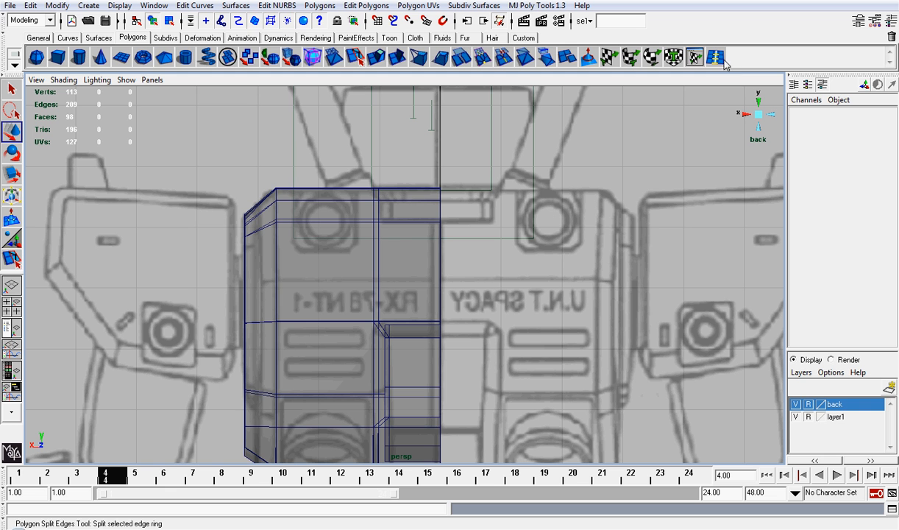
Split a horizontal edge ring into the backpack half along the blueprint line just above the RX-78 NT-1 lettering.
left_click(695, 57)
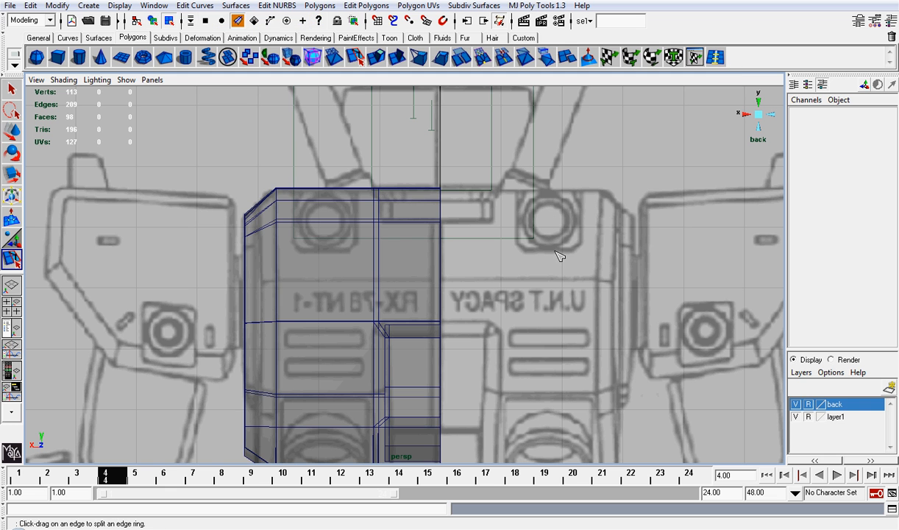
left_click(441, 273)
left_click(442, 279)
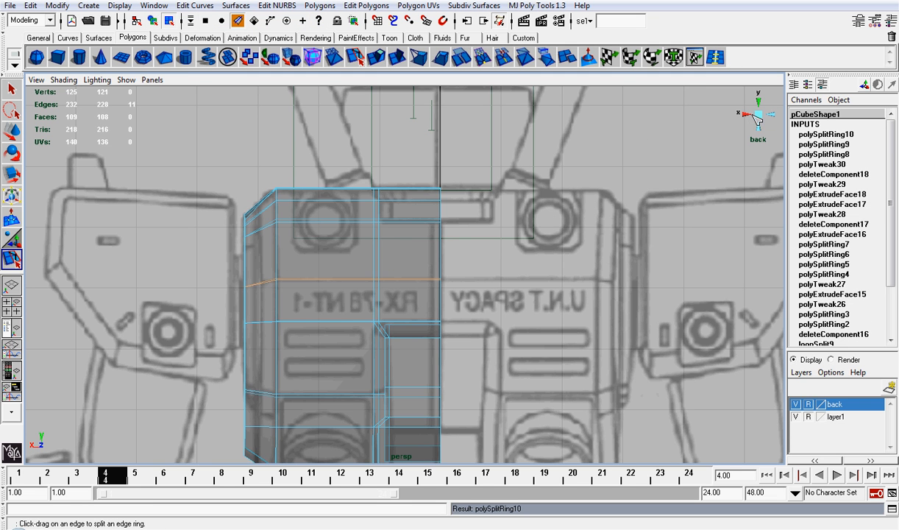
In the right view, move the new ring's rear vertices out to the blueprint's upper corner and raise its front vertices level with them.
left_click(754, 117)
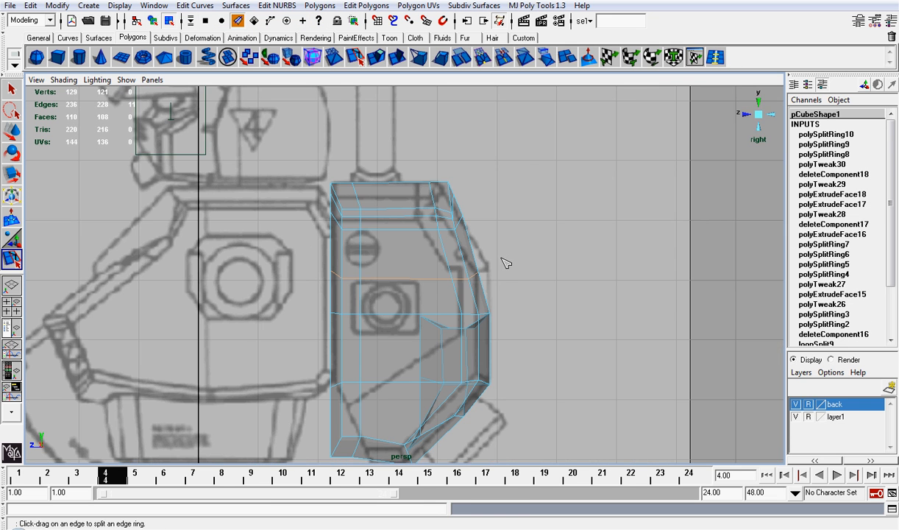
key("w")
right_click_drag(477, 273, 440, 273)
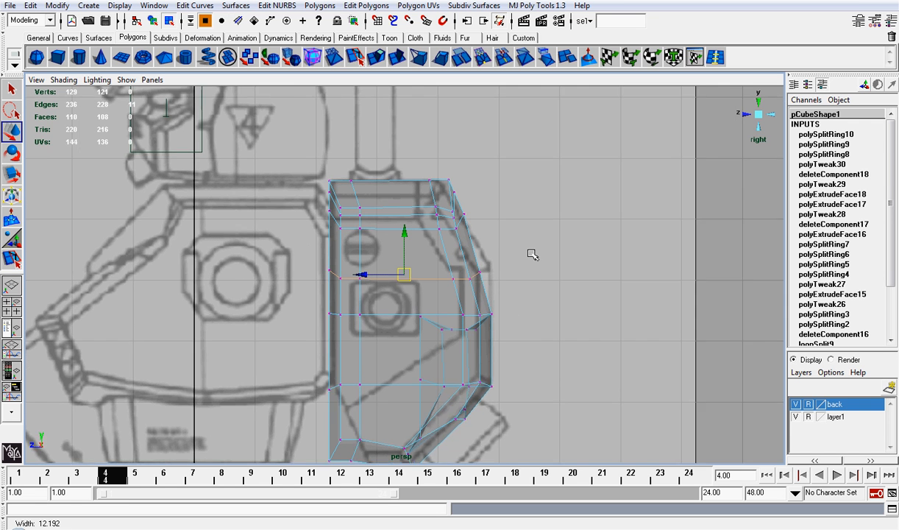
scroll(533, 255, "up", 2)
left_click_drag(511, 290, 501, 261)
left_click_drag(277, 245, 371, 289)
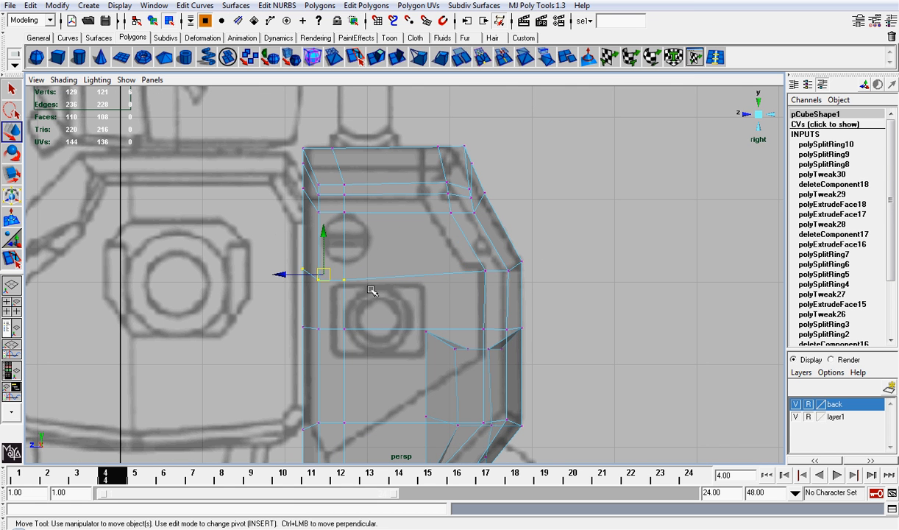
left_click_drag(322, 241, 323, 221)
left_click(485, 213)
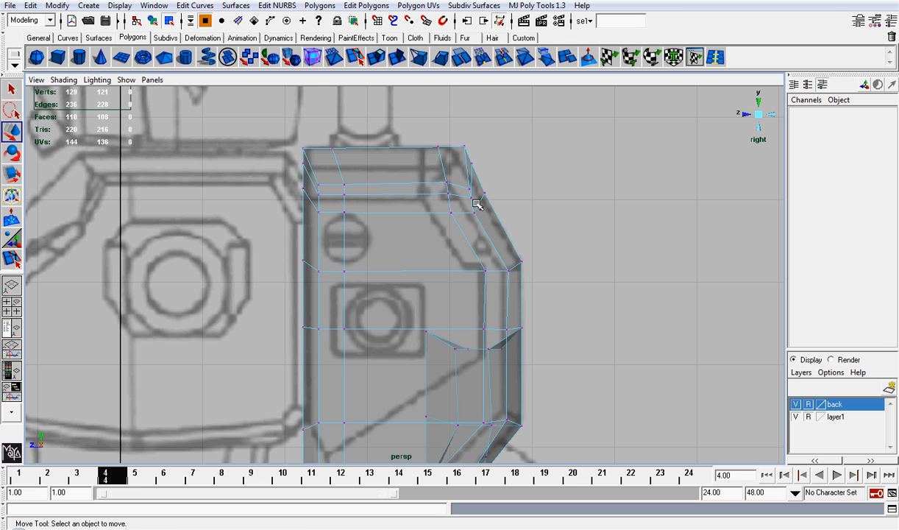
Turn off X-Ray shading and reshape the backpack's upper rear corner vertices along the slope, moving the lowest to about -4.42 in Z.
left_click(70, 79)
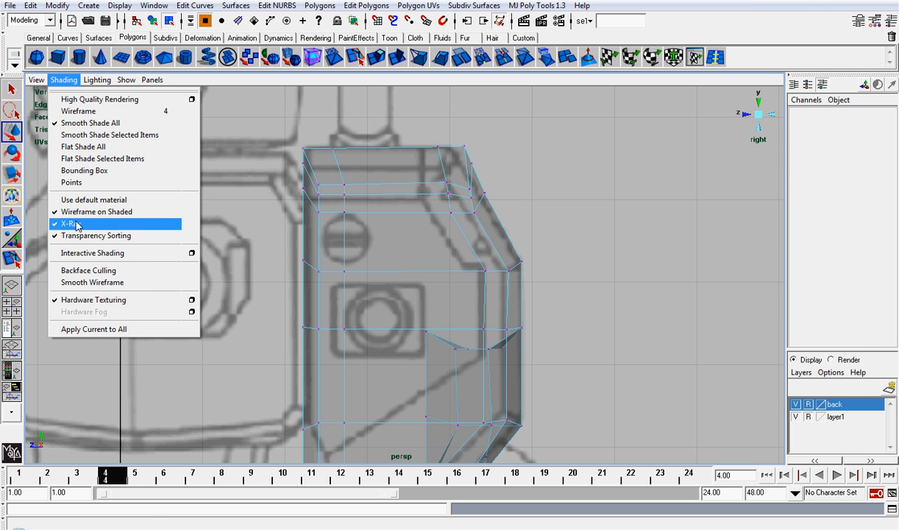
left_click(88, 224)
scroll(552, 168, "up", 2)
scroll(553, 168, "up", 1)
middle_click_drag(552, 168, 513, 221, "alt")
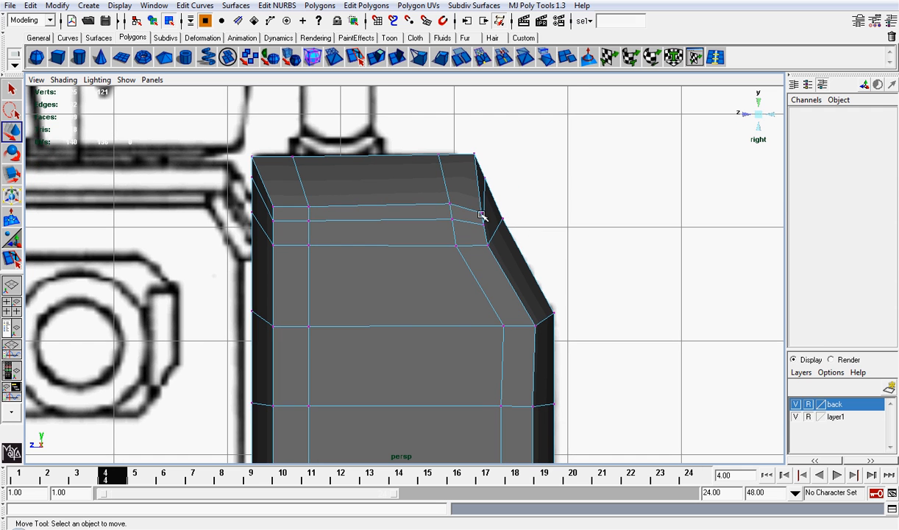
left_click(483, 214)
left_click_drag(482, 196, 488, 245)
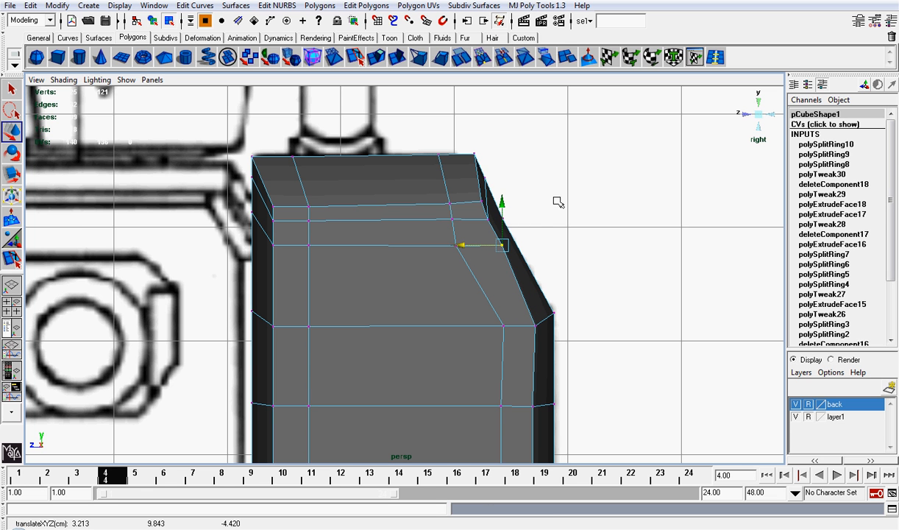
Return to object mode, deselect the backpack half and compare its outline with the back view blueprint.
left_click(773, 114)
key("f")
scroll(593, 199, "down", 6)
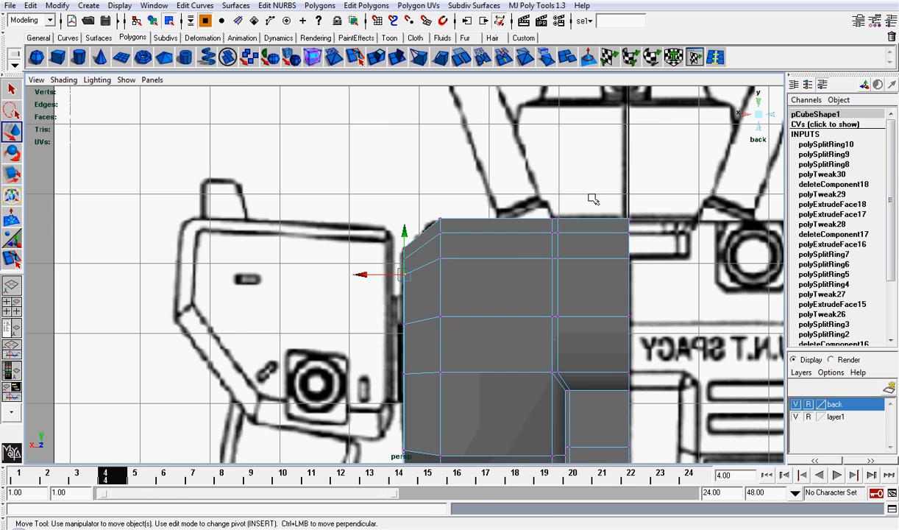
right_click_drag(537, 251, 555, 237)
scroll(528, 269, "down", 5)
middle_click_drag(529, 277, 525, 217, "alt")
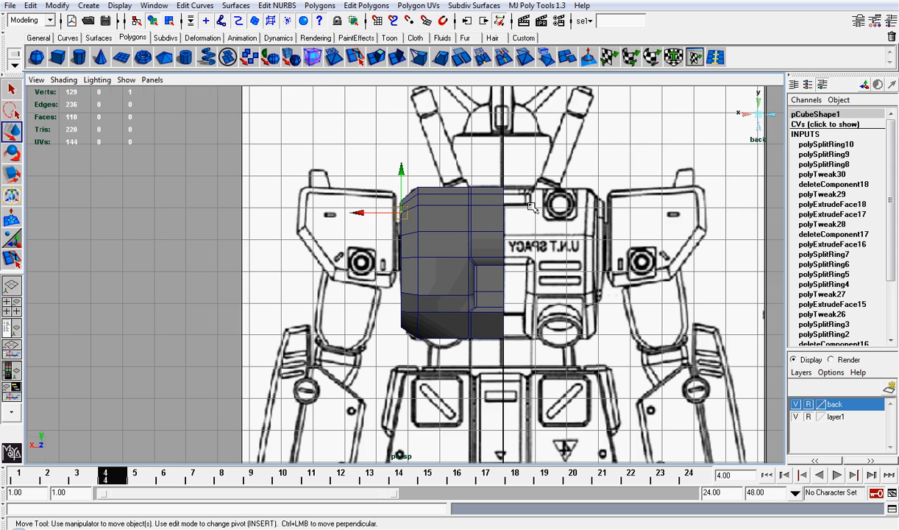
scroll(530, 218, "up", 2)
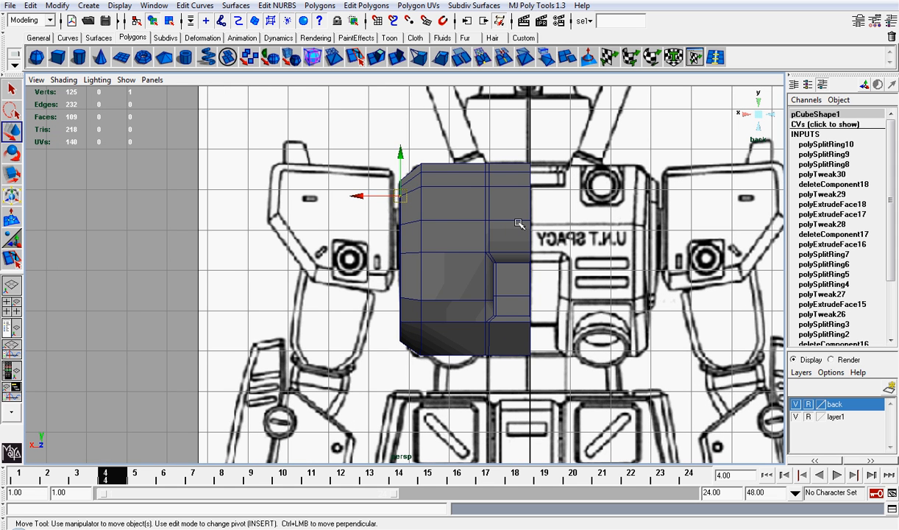
left_click(365, 239)
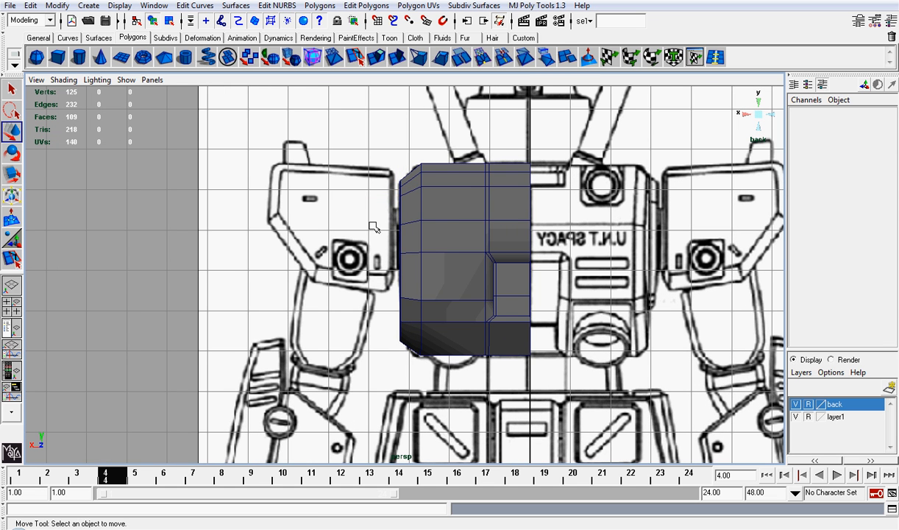
scroll(374, 227, "down", 2)
Switch to the four-view layout, enlarge the lower pair of views and show the persp camera in both.
left_click(11, 302)
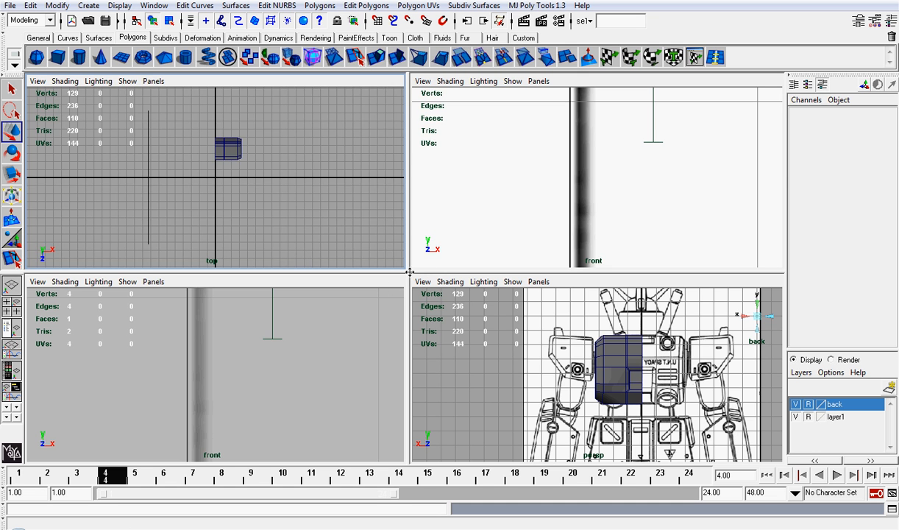
left_click_drag(409, 271, 409, 85)
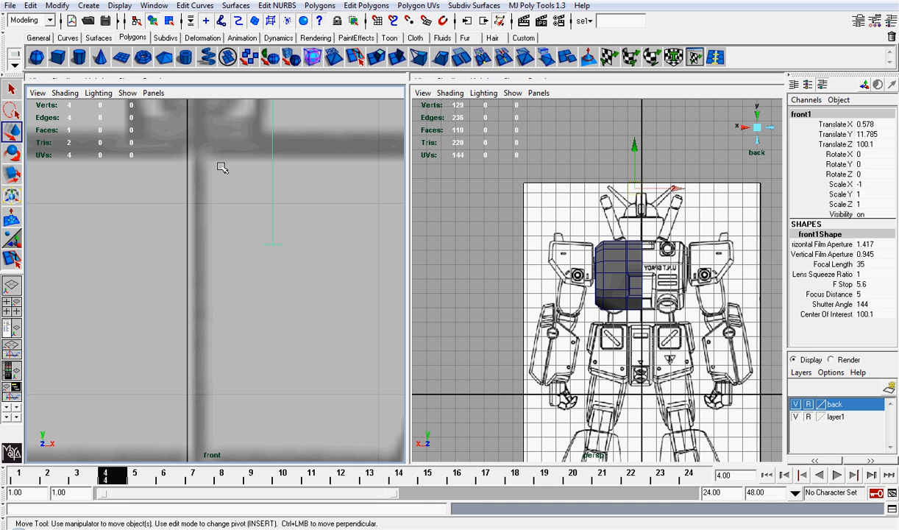
left_click(151, 94)
mouse_move(165, 123)
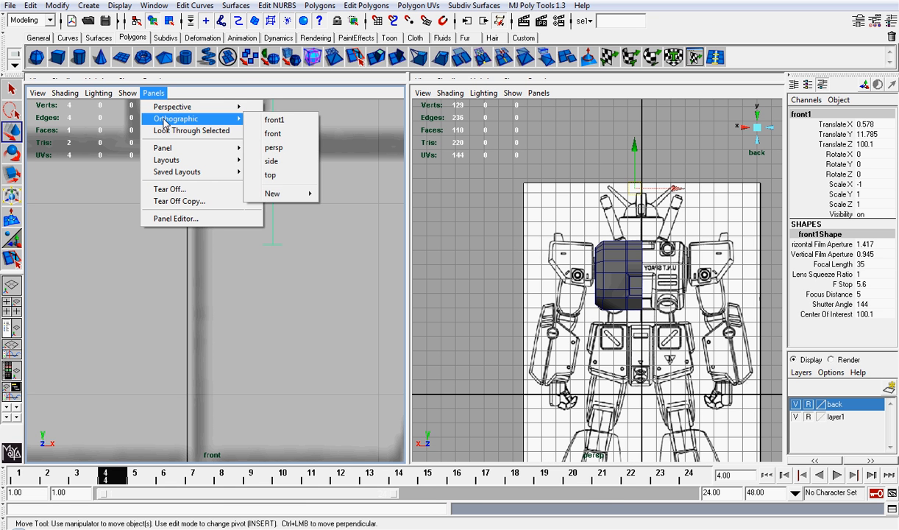
left_click(273, 133)
scroll(362, 213, "up", 3)
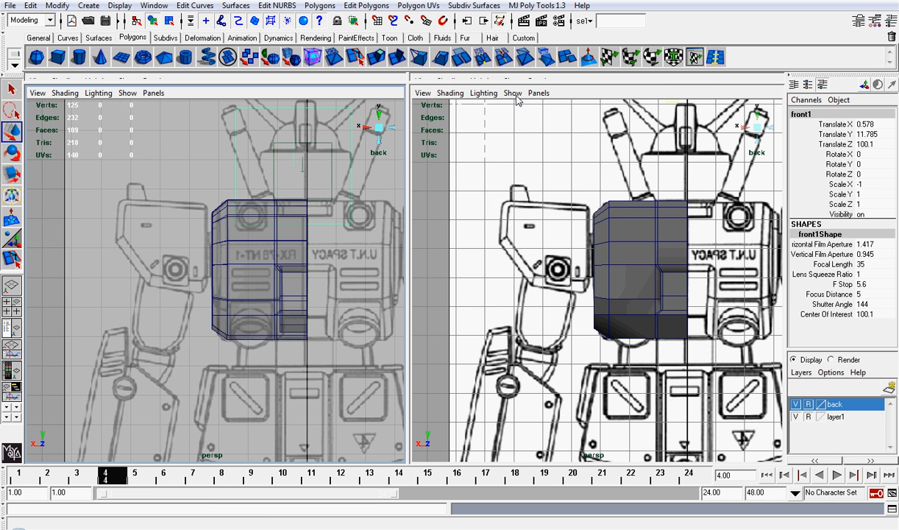
Assign the side and front orthographic cameras to the two enlarged views, framing the backpack.
left_click(517, 97)
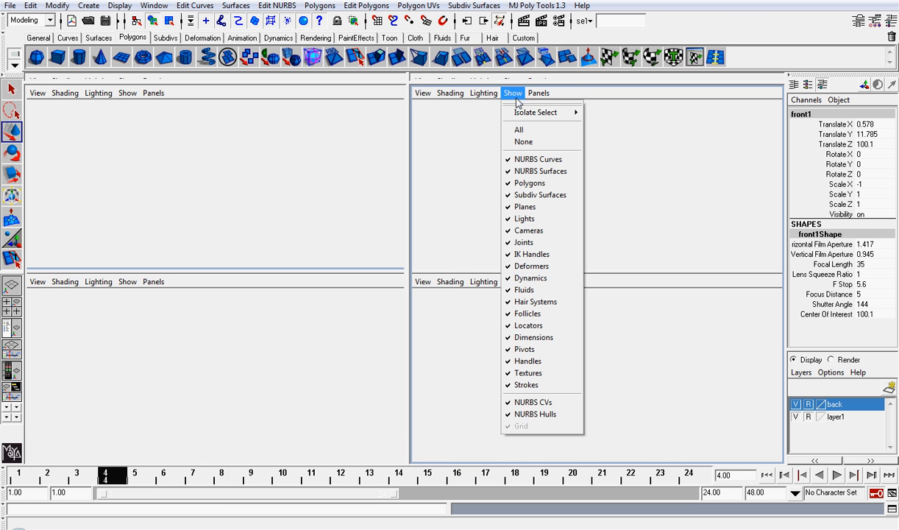
mouse_move(537, 94)
mouse_move(556, 117)
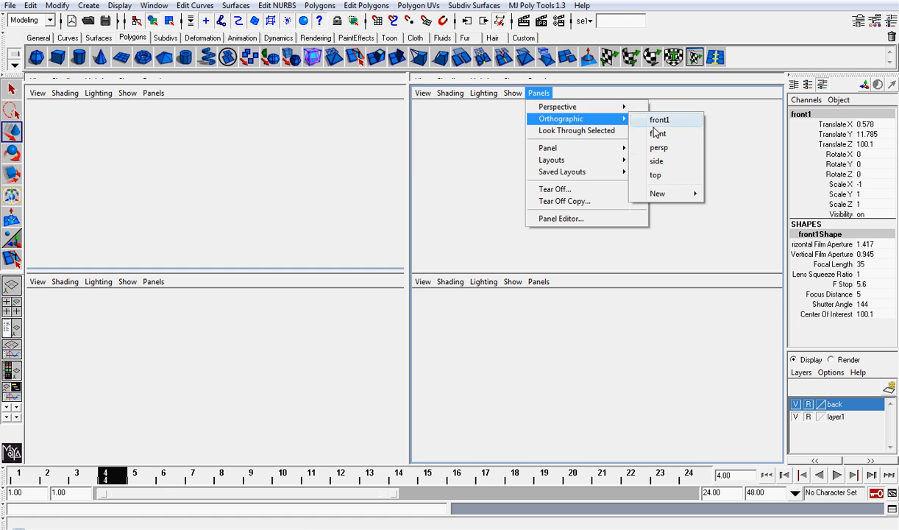
left_click(659, 161)
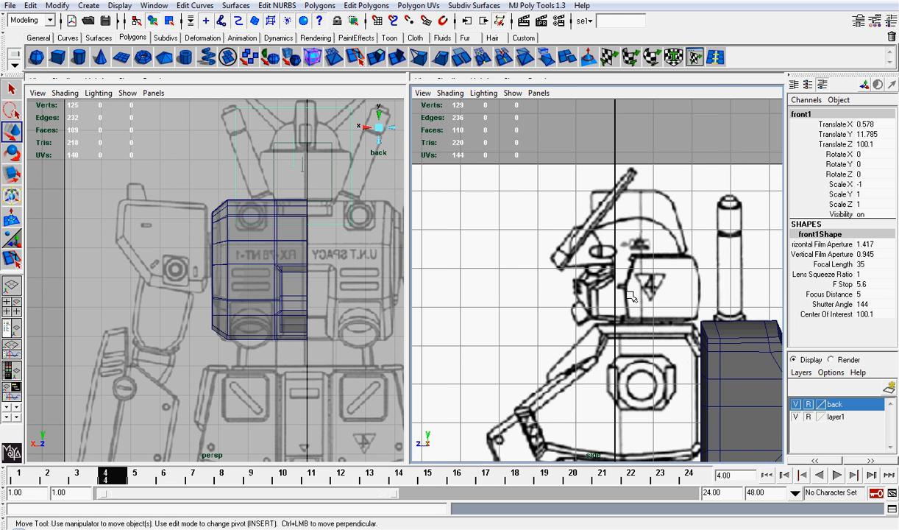
middle_click_drag(628, 291, 604, 244, "alt")
left_click(539, 177)
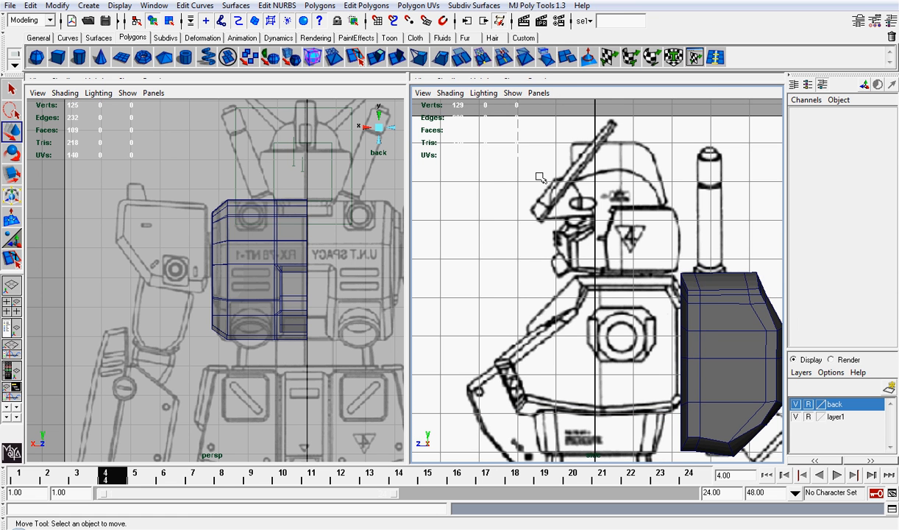
right_click_drag(539, 177, 548, 203, "alt")
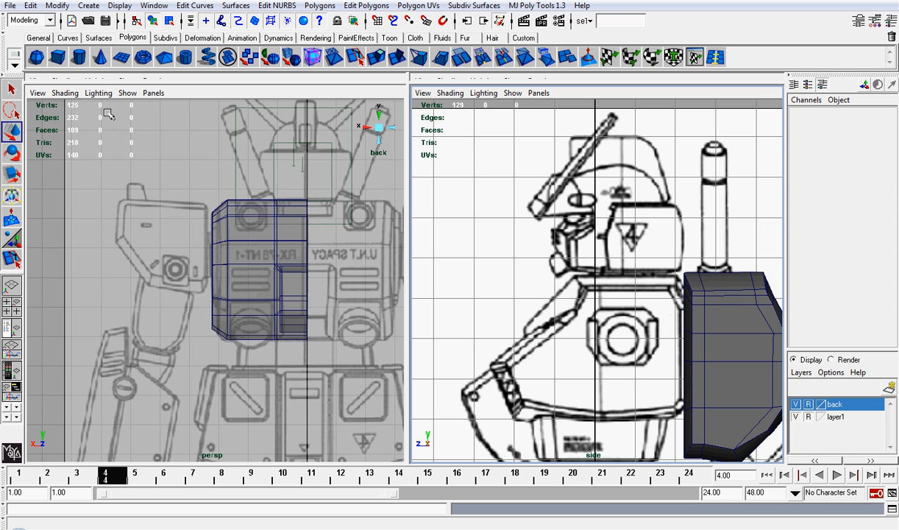
left_click(153, 93)
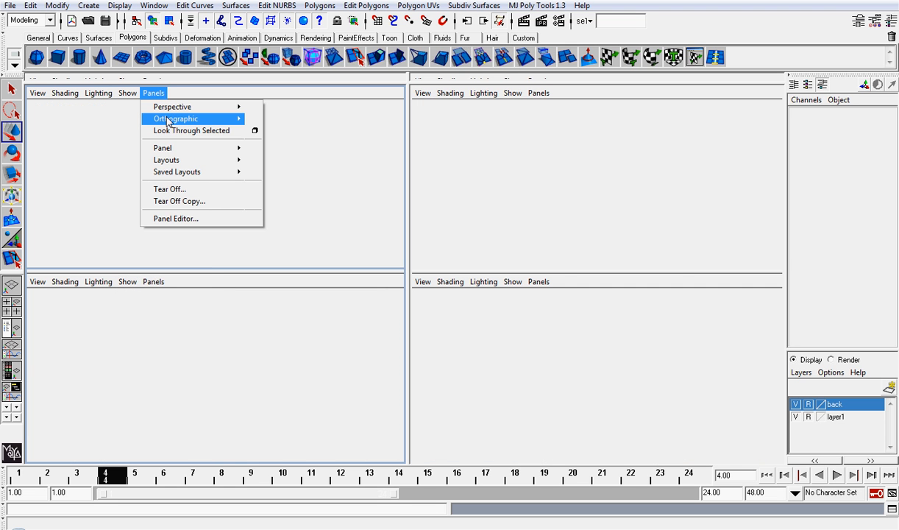
mouse_move(177, 119)
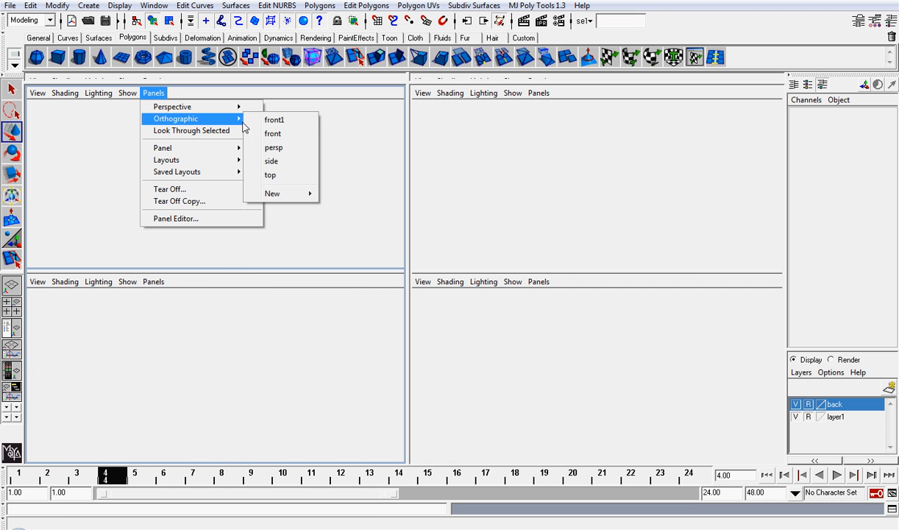
left_click(283, 133)
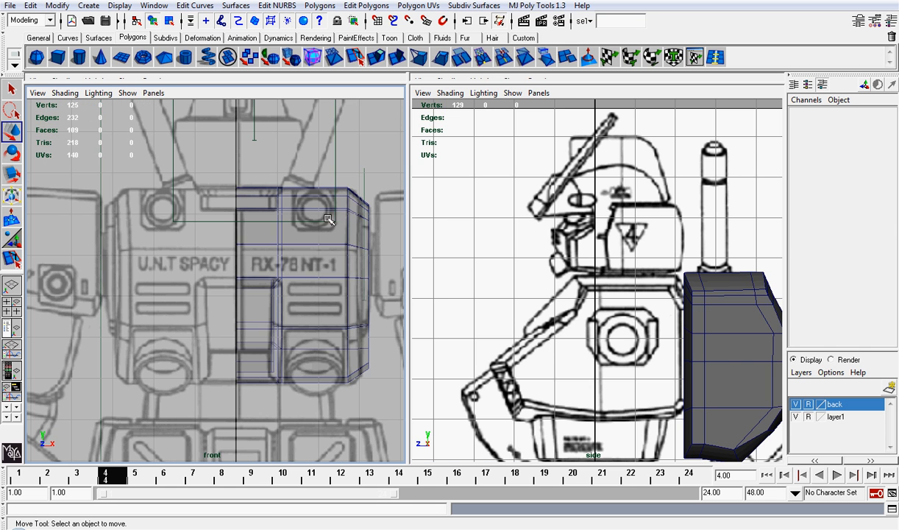
Select the backpack half, freeze its transformations and delete its construction history.
left_click(328, 220)
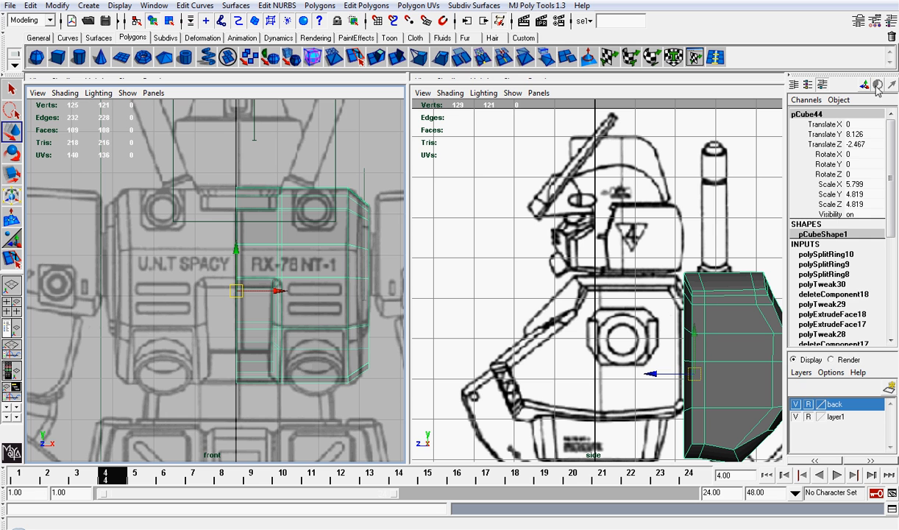
left_click(57, 5)
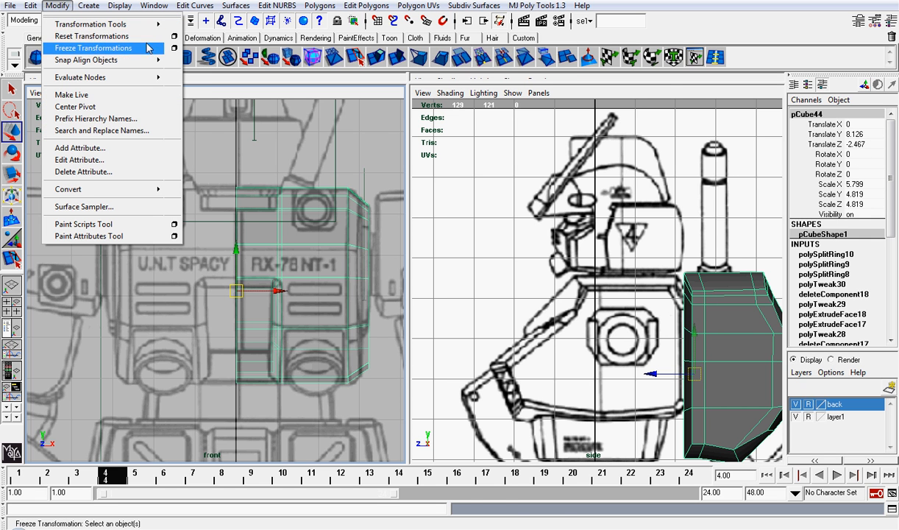
left_click(145, 50)
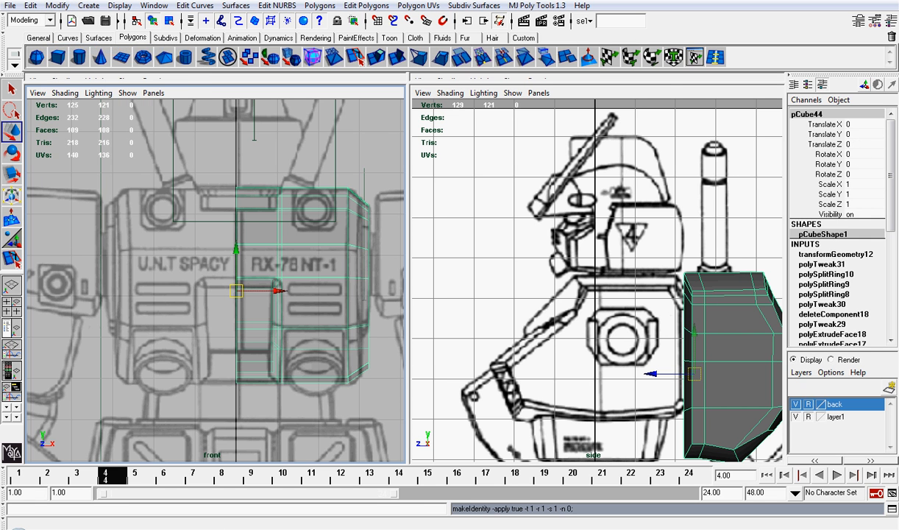
left_click(36, 6)
mouse_move(92, 147)
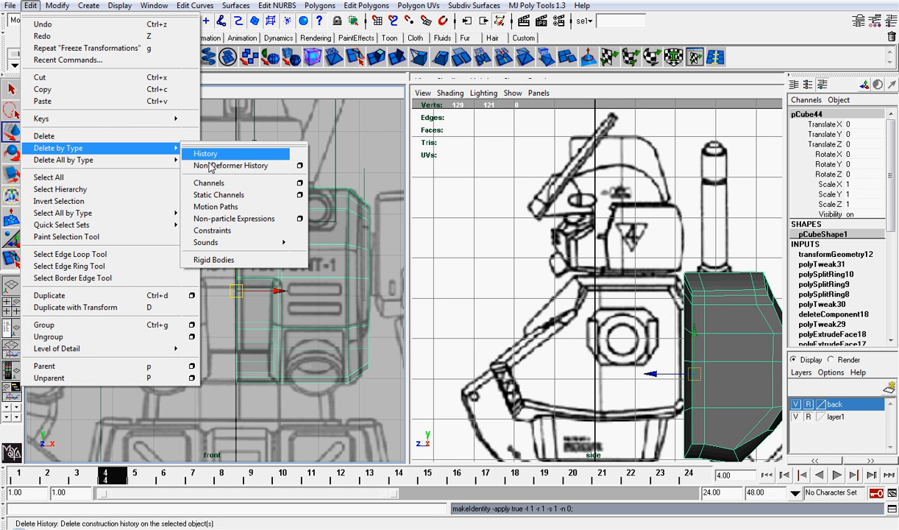
left_click(227, 154)
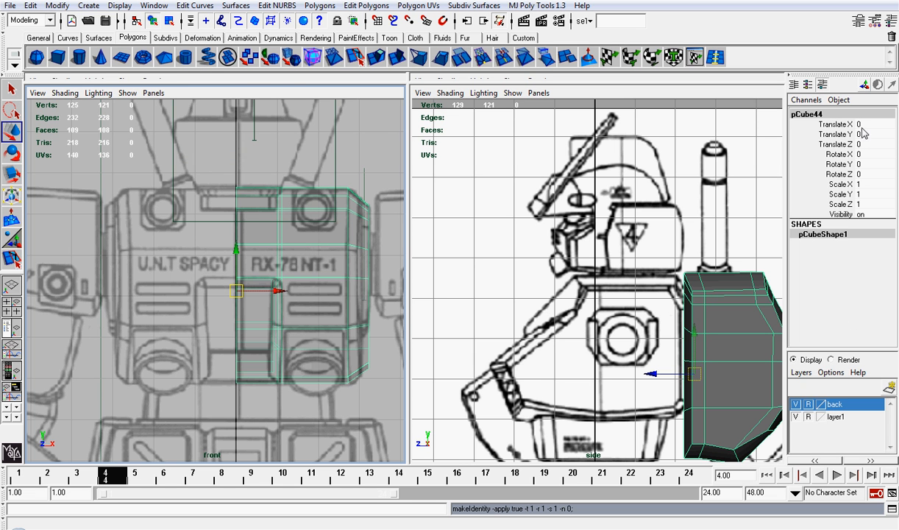
Flip the backpack half to the other side of the centre line by setting Scale X to -1.
left_click(858, 184)
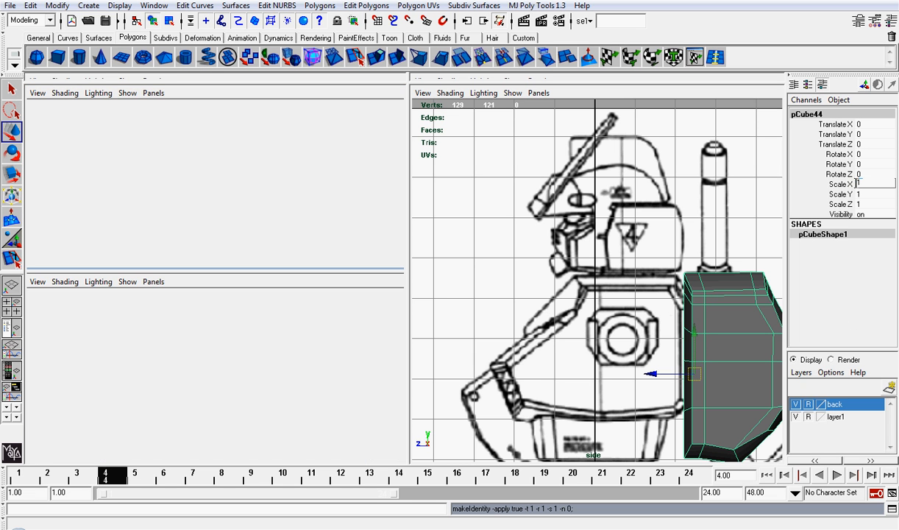
type("-1")
key("Return")
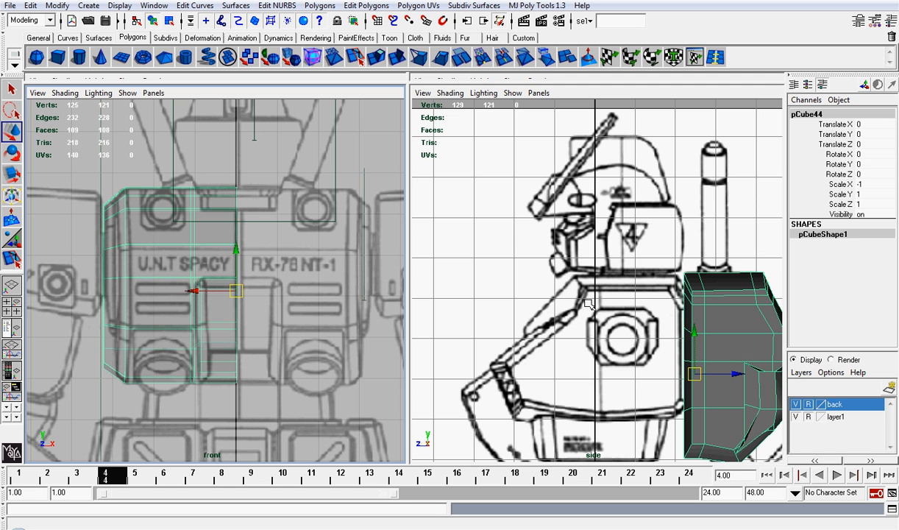
Replace the side camera with persp and orient it to the left view to see the flipped backpack half.
middle_click_drag(589, 303, 553, 257, "alt")
left_click(538, 93)
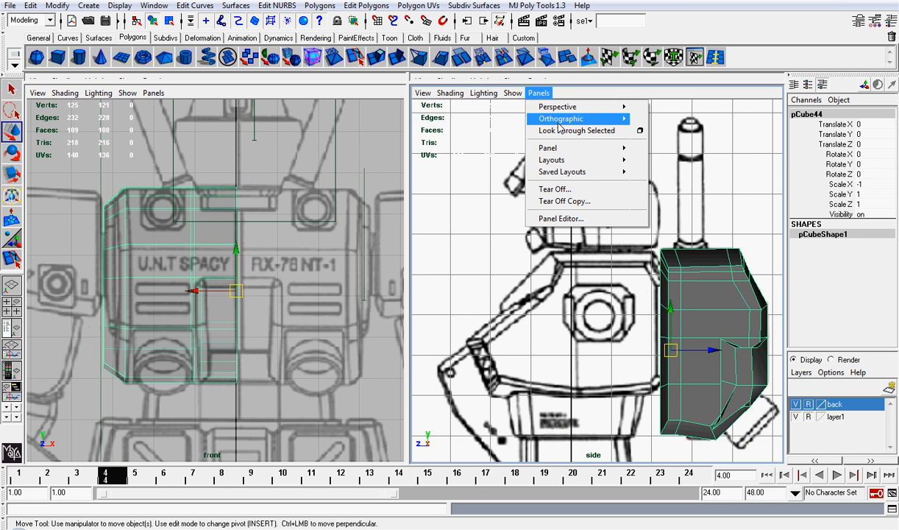
mouse_move(588, 119)
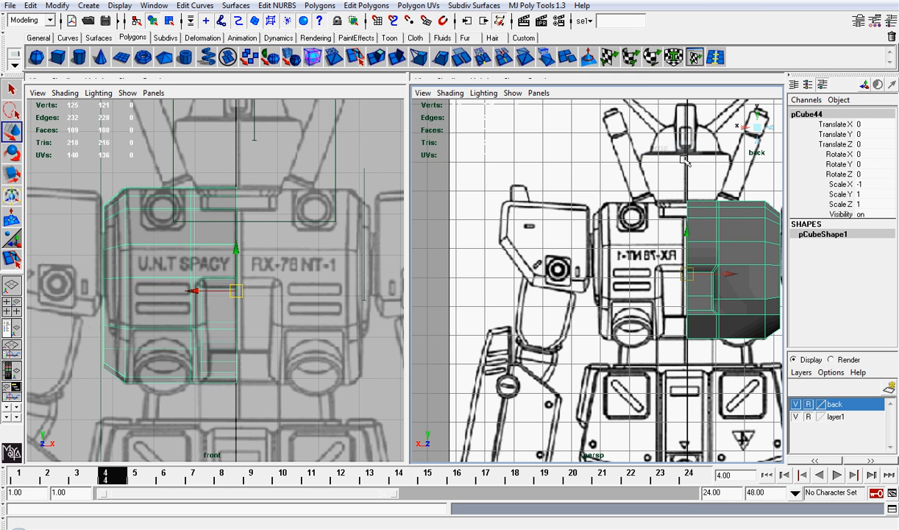
left_click(768, 128)
right_click_drag(676, 201, 502, 170, "alt")
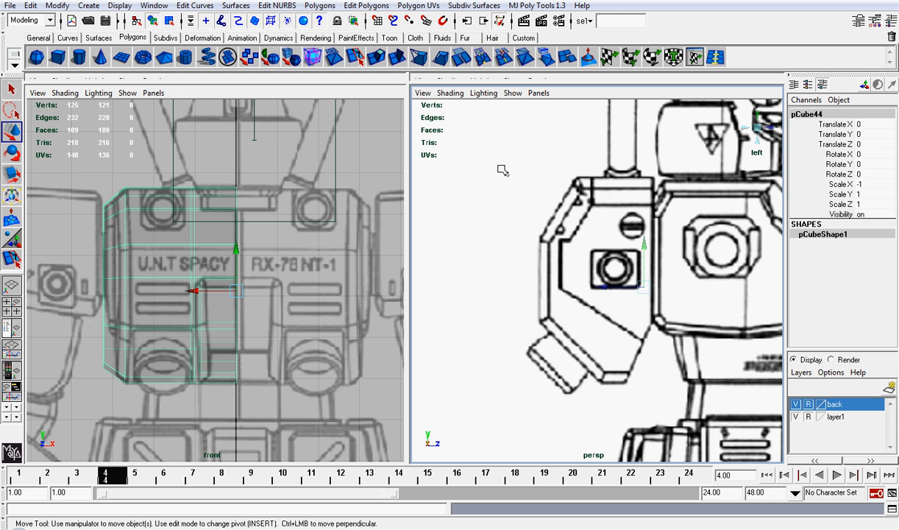
Switch the perspective view to X-ray shading so the blueprint shows through the backpack half.
left_click(450, 94)
left_click(470, 228)
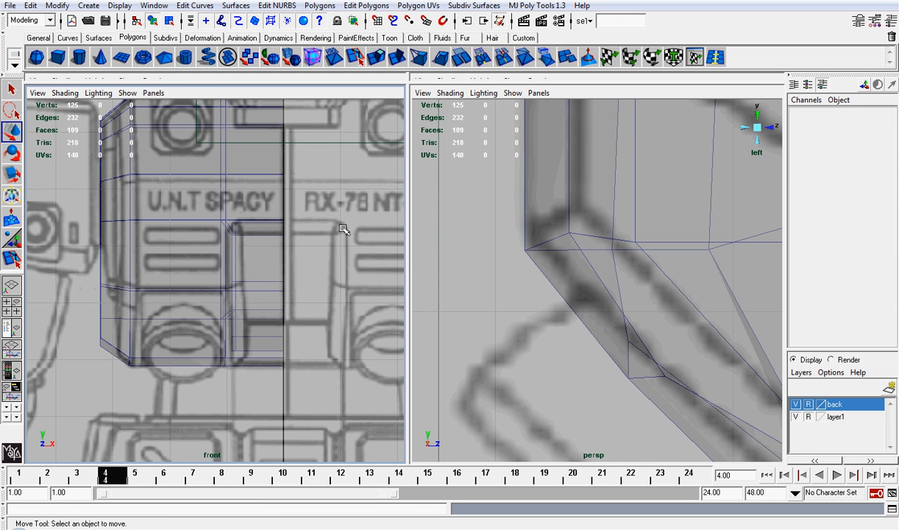
scroll(316, 248, "down", 5)
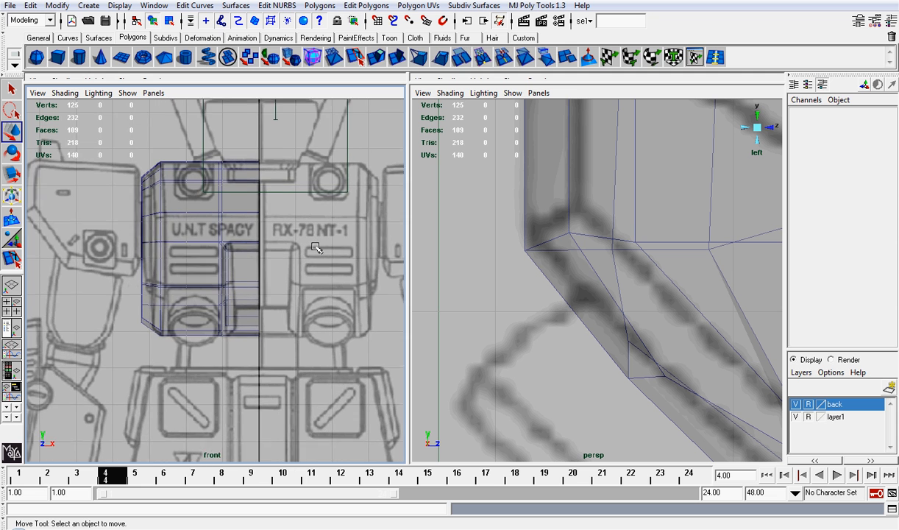
scroll(316, 248, "up", 2)
scroll(316, 248, "up", 2)
scroll(315, 247, "up", 2)
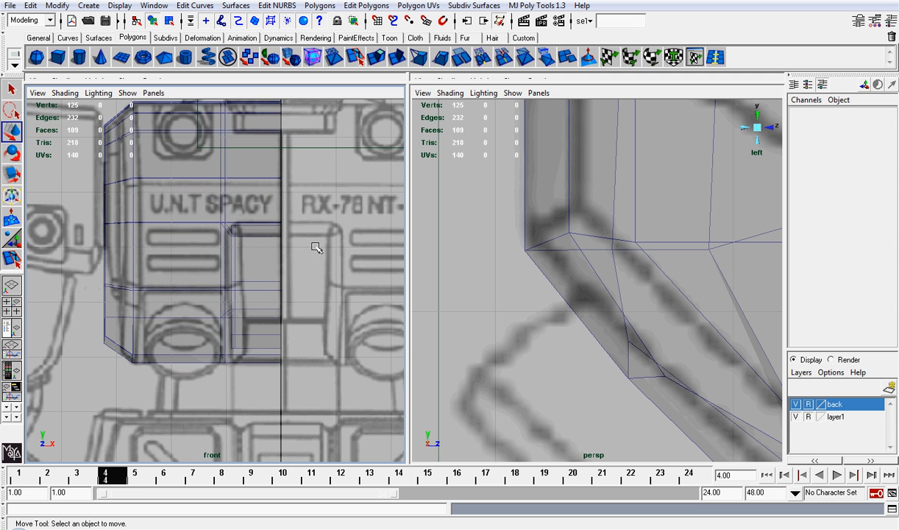
middle_click_drag(331, 211, 342, 215, "alt")
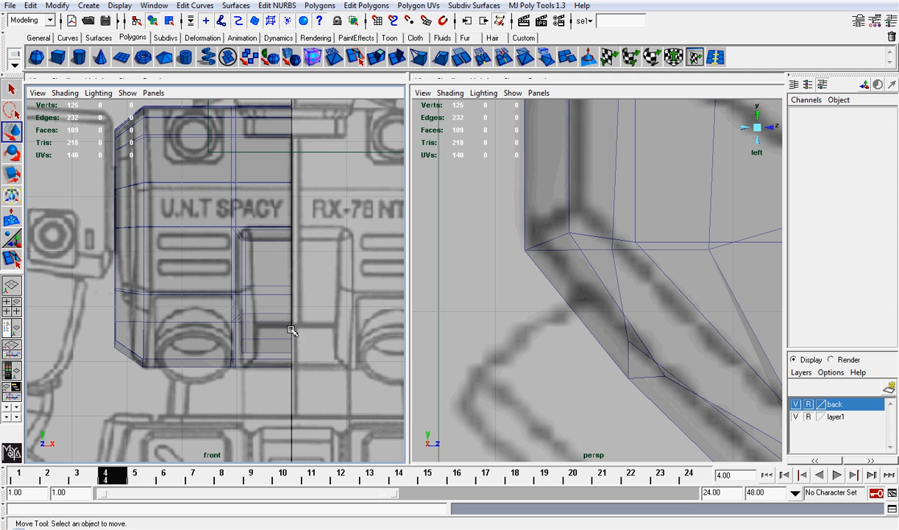
Switch the backpack half from edge to face component selection.
right_click_drag(267, 205, 272, 232)
scroll(277, 262, "up", 5)
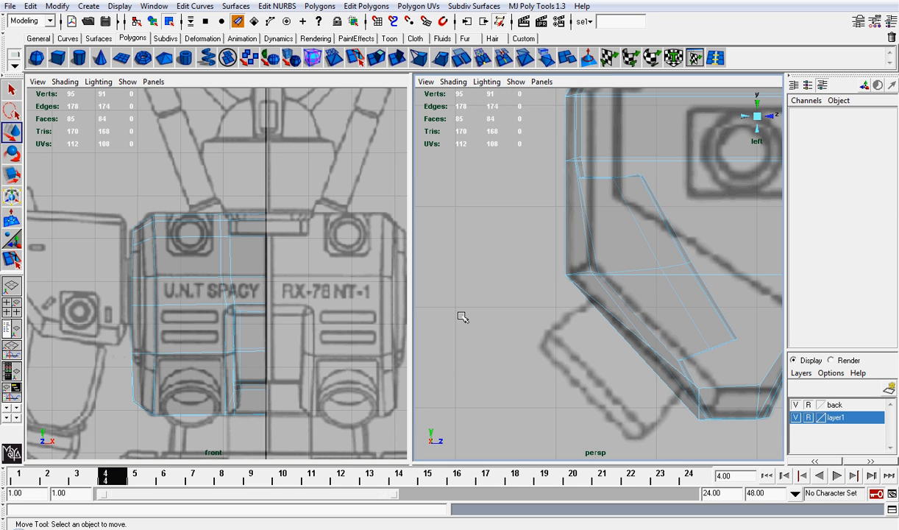
scroll(276, 283, "up", 4)
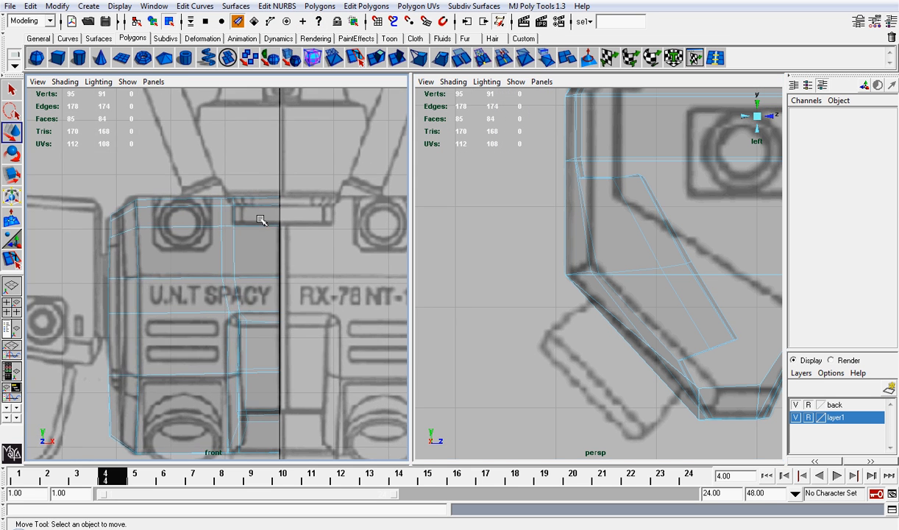
right_click(258, 216)
left_click(256, 247)
scroll(262, 243, "up", 5)
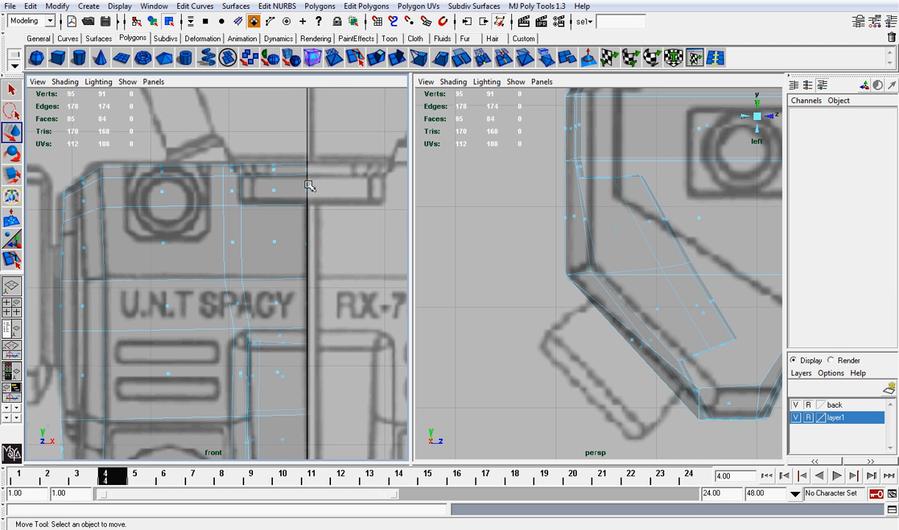
left_click(252, 224)
scroll(200, 219, "down", 3)
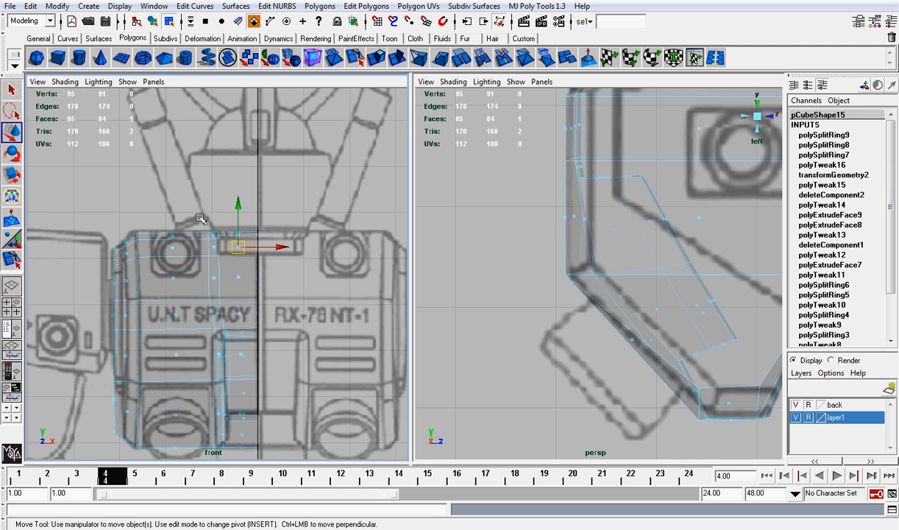
left_click(213, 364)
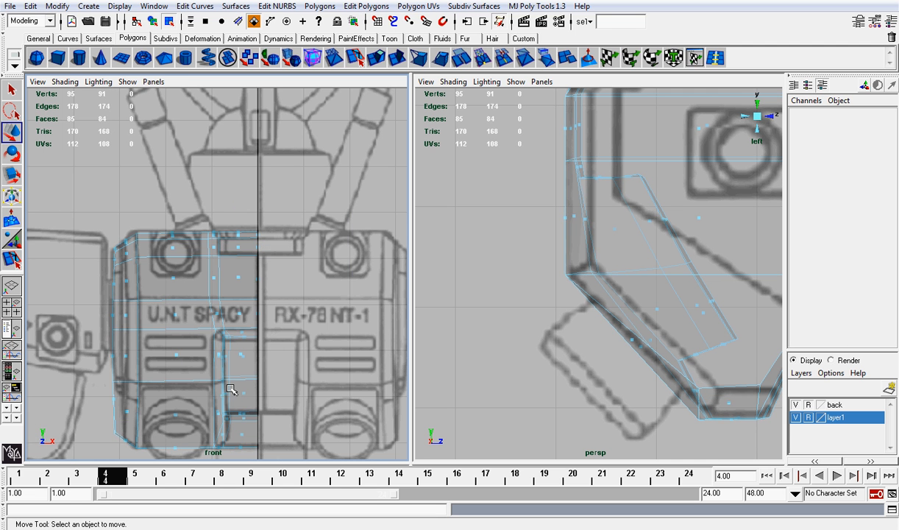
middle_click_drag(225, 362, 242, 306, "alt")
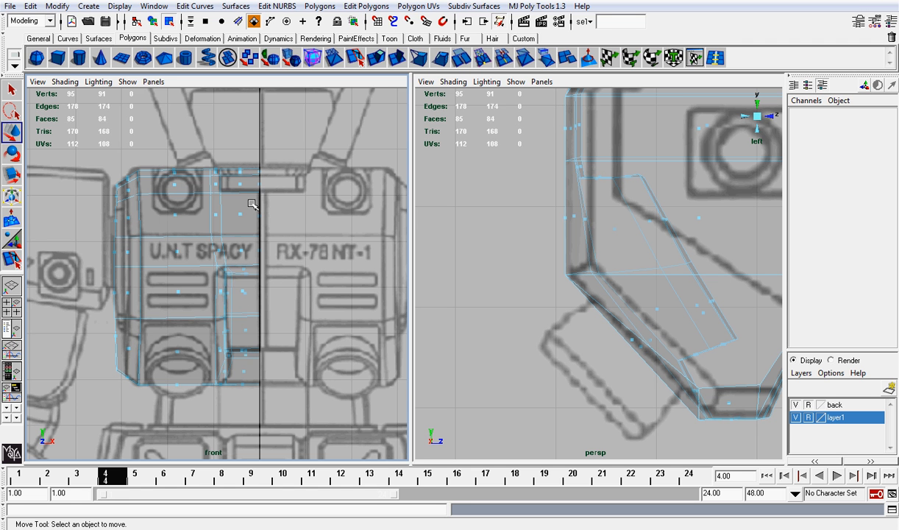
middle_click_drag(253, 203, 295, 288, "alt")
scroll(311, 339, "up", 6)
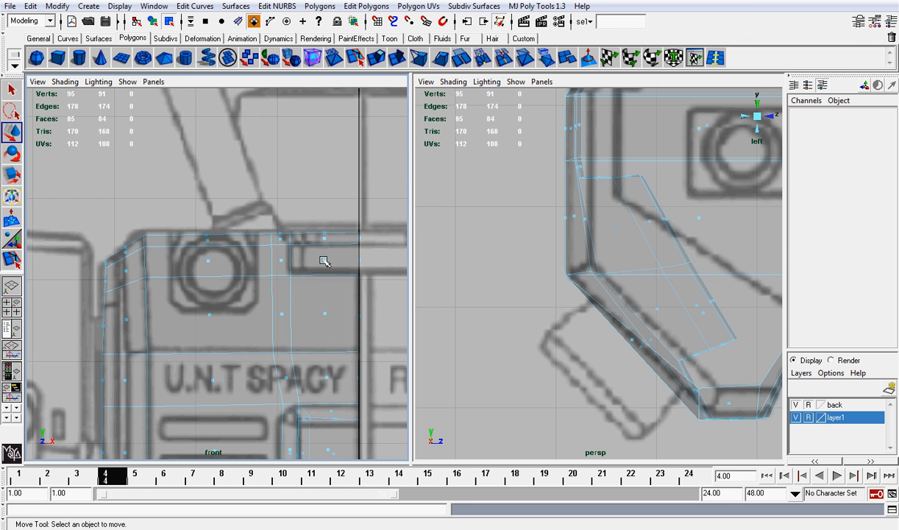
Extrude the face over the upper centre slot and scale it to about 0.883, with 0.815 vertically.
left_click(324, 260)
middle_click_drag(396, 229, 353, 231, "alt")
scroll(622, 195, "down", 5)
middle_click_drag(629, 204, 533, 306, "alt")
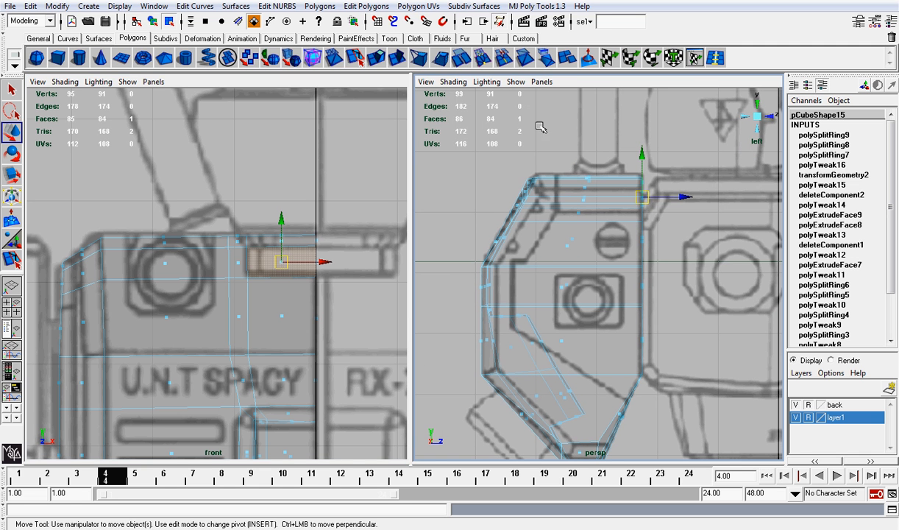
left_click(378, 61)
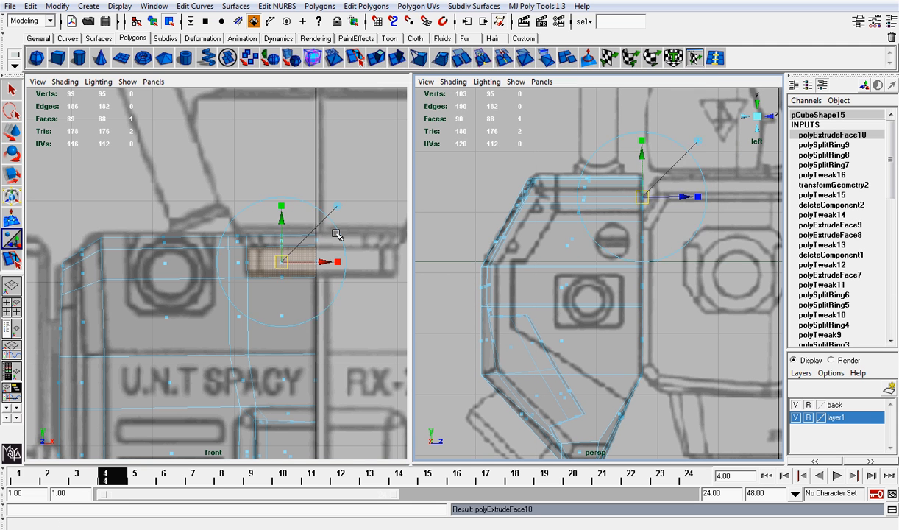
scroll(337, 236, "up", 3)
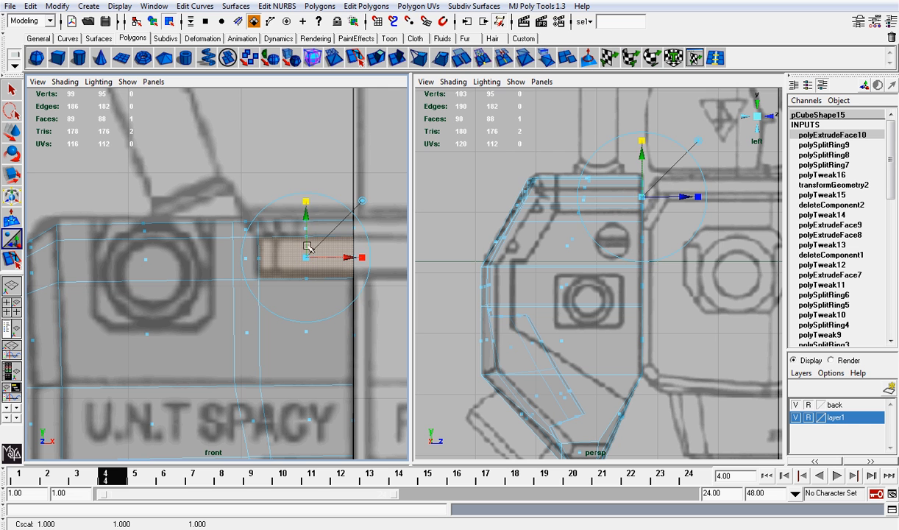
left_click_drag(306, 255, 304, 255)
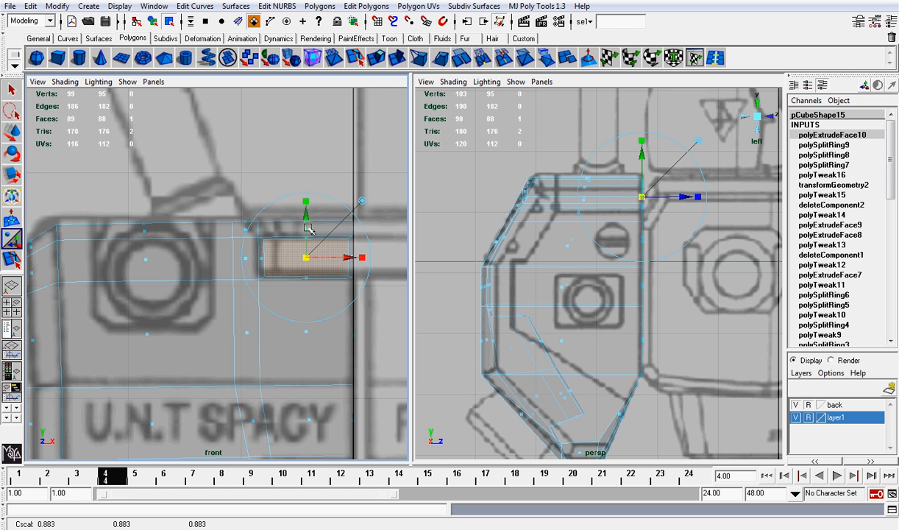
left_click_drag(305, 206, 364, 219)
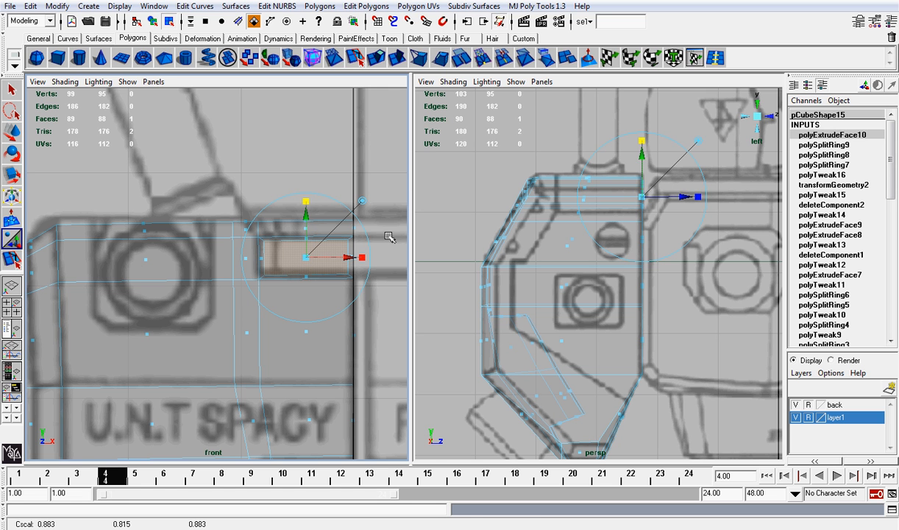
Try a second extrusion of the slot face along Z, and undo it together with the first extrusion's scaling.
key("g")
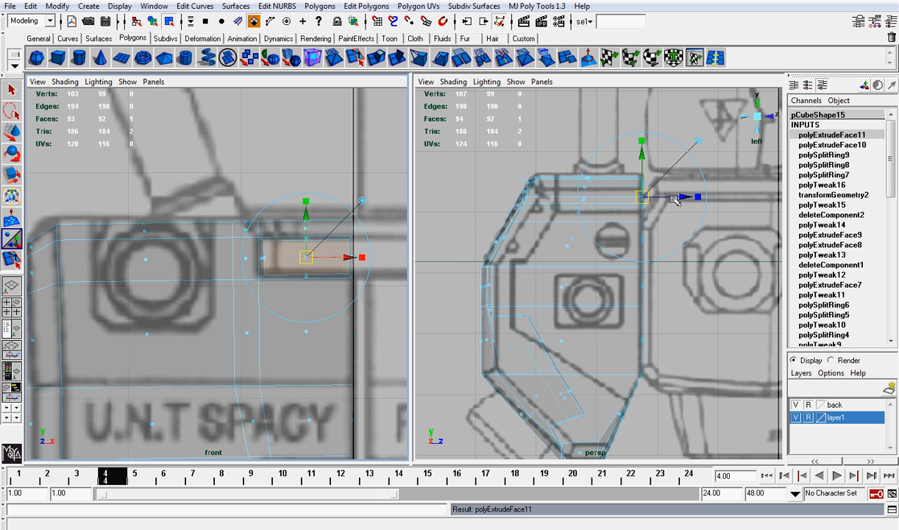
left_click_drag(673, 197, 685, 199)
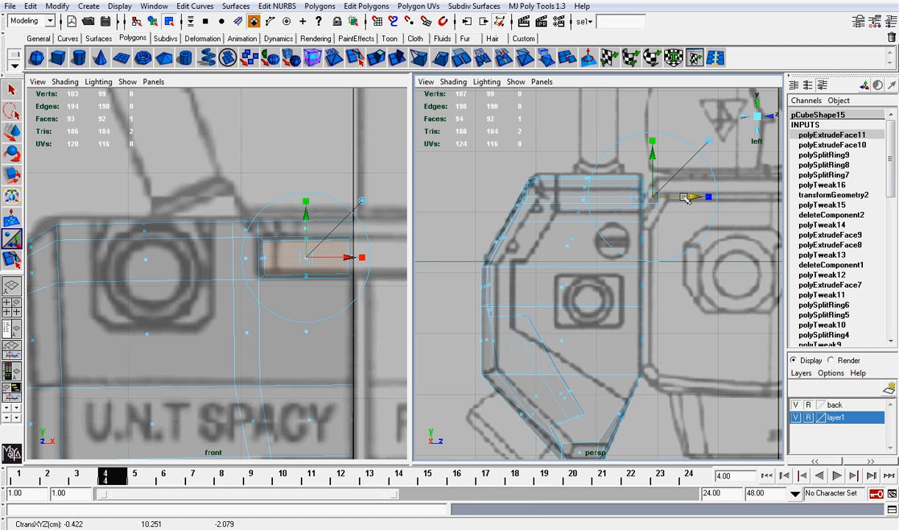
left_click(758, 115)
scroll(690, 179, "down", 3)
mouse_move(691, 179)
left_mouse_down("alt")
mouse_move(647, 242)
mouse_move(655, 260)
mouse_move(626, 227)
mouse_move(653, 234)
mouse_move(622, 245)
left_mouse_up("alt")
left_click_drag(647, 274, 607, 256, "alt")
key("ctrl+z")
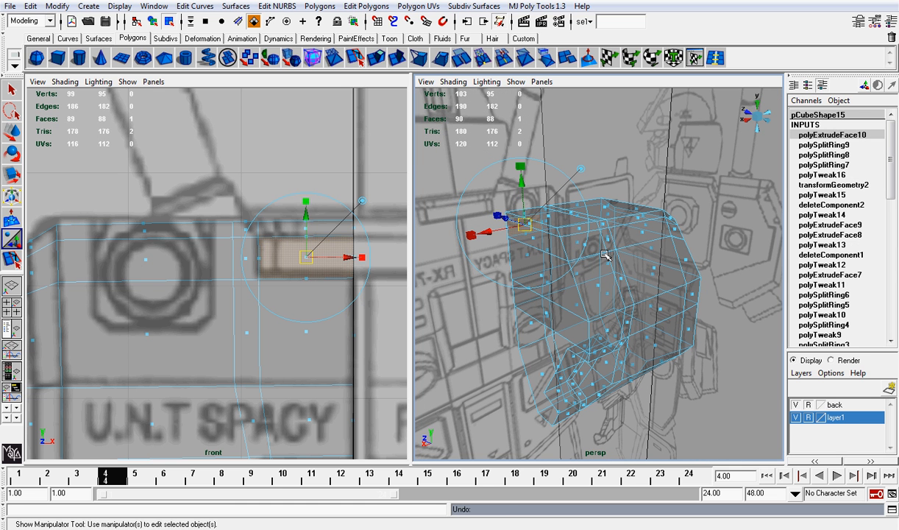
Orient the perspective view to the back and select the backpack half's face over the upper centre slot.
left_click(657, 173)
left_click_drag(644, 218, 724, 195, "alt")
left_click(766, 123)
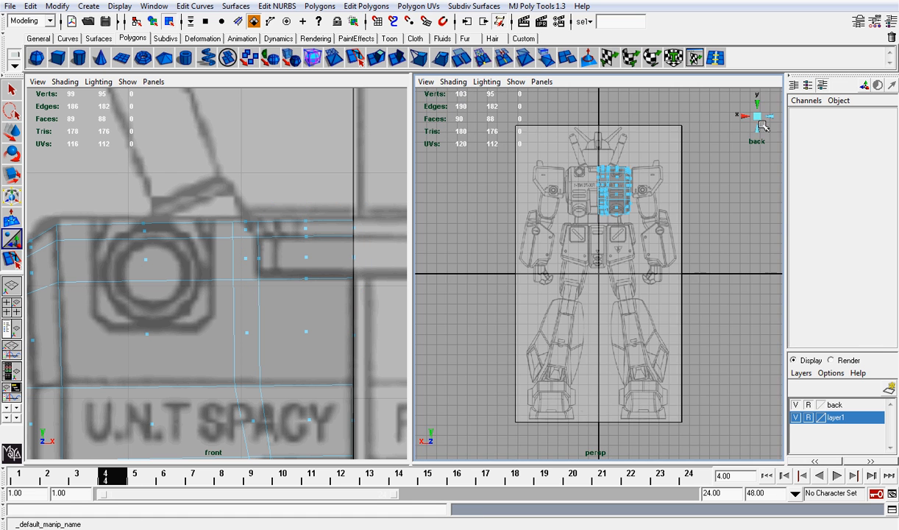
scroll(694, 147, "up", 3)
middle_click_drag(673, 165, 627, 301, "alt")
scroll(622, 297, "up", 4)
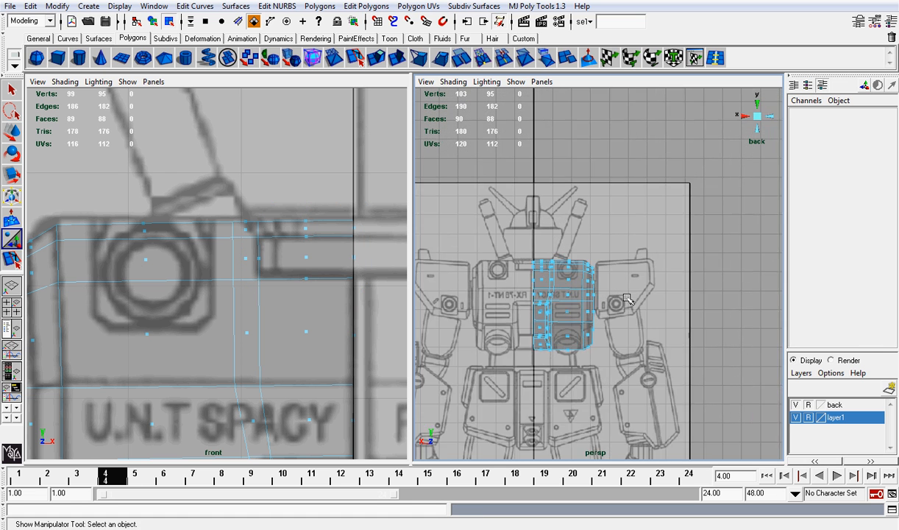
right_click_drag(565, 285, 608, 267)
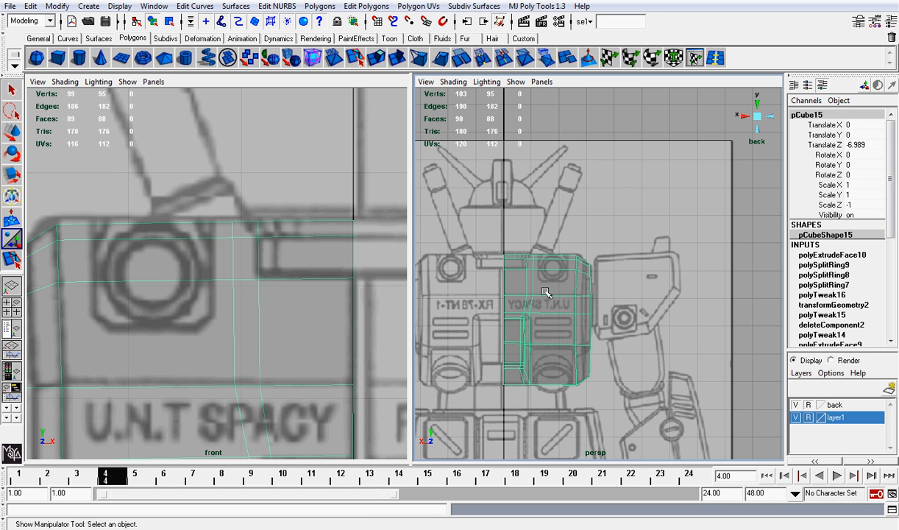
scroll(548, 288, "up", 5)
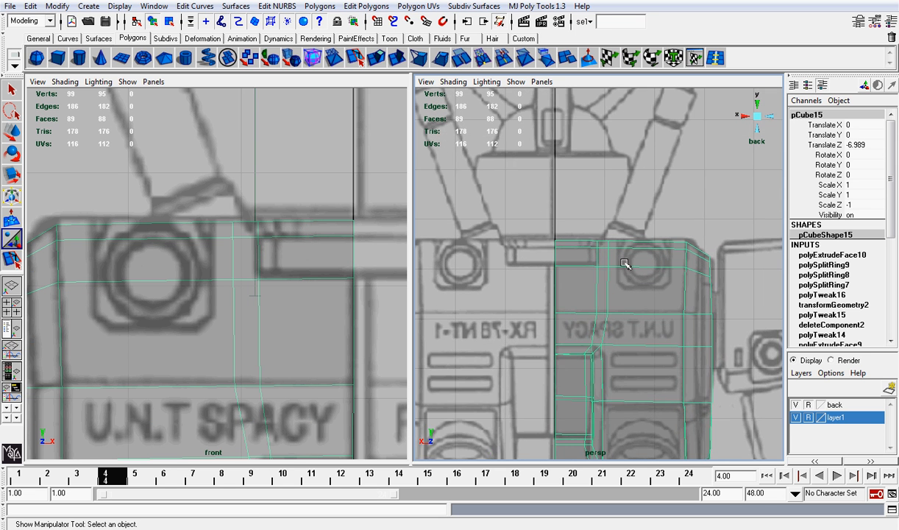
right_click_drag(581, 254, 585, 255)
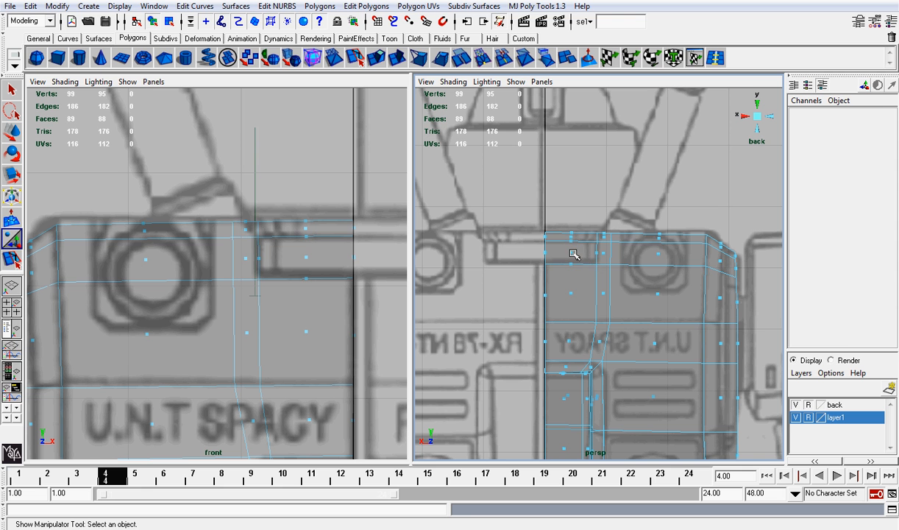
left_click(574, 254)
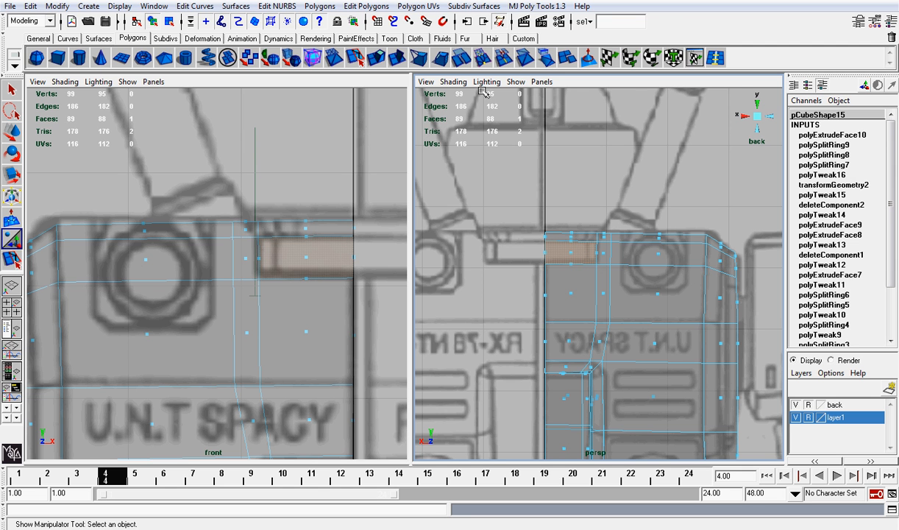
Extrude the rear slot face and scale it to about 0.867, with 0.761 vertically, to form the slot's rim.
left_click(375, 62)
left_click_drag(559, 206, 609, 226, "alt")
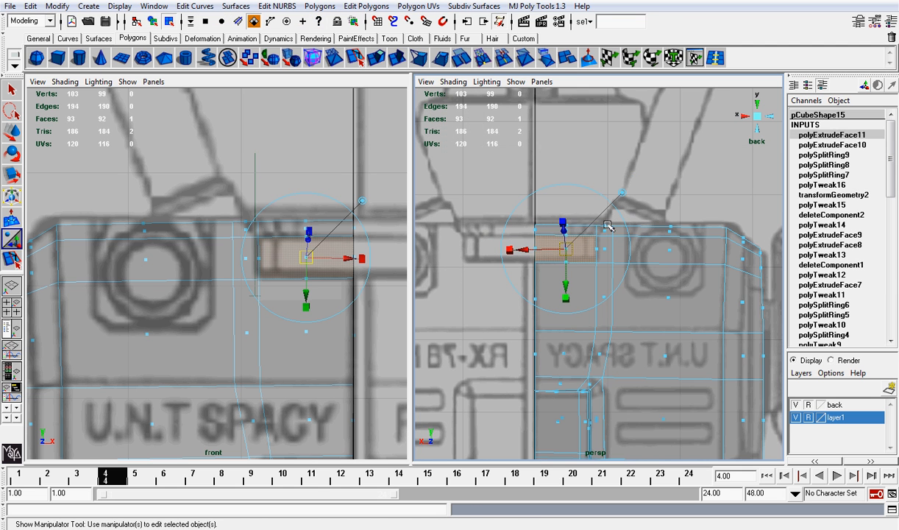
left_click(619, 192)
scroll(606, 213, "up", 1)
left_click(561, 190)
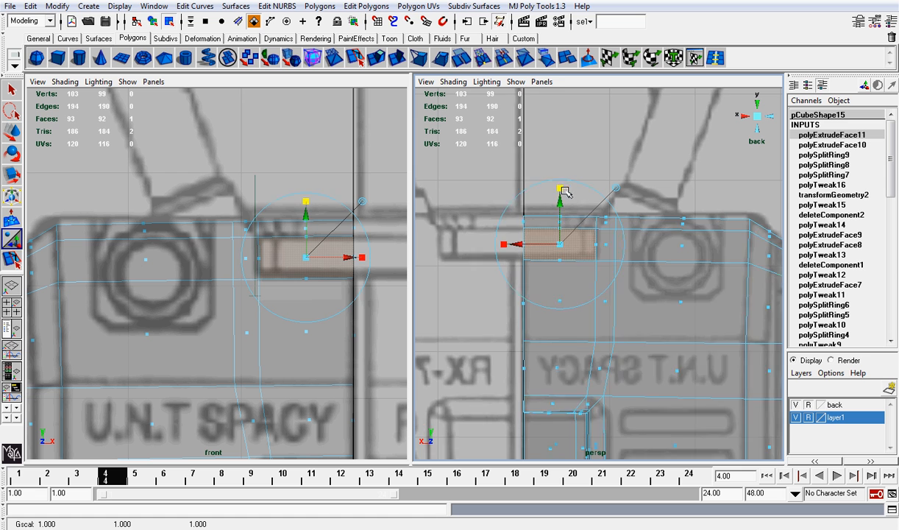
scroll(554, 239, "up", 1)
left_click_drag(550, 238, 543, 237)
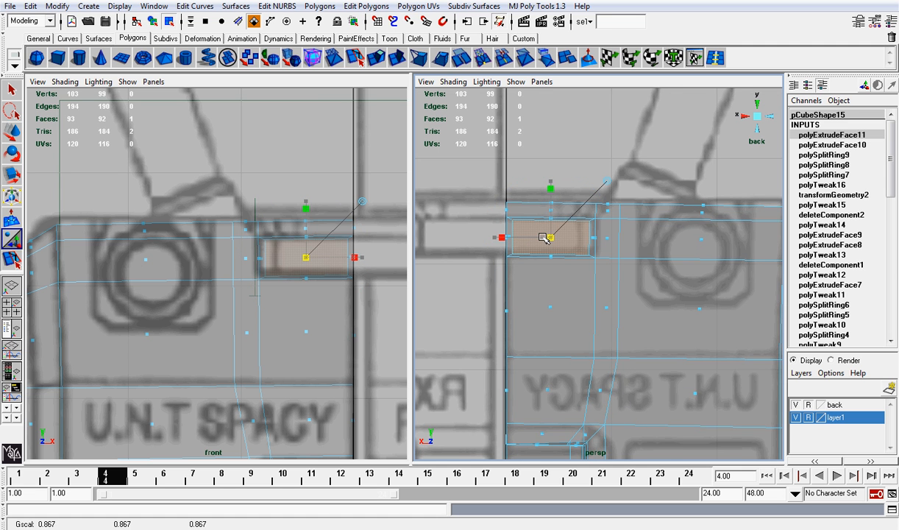
scroll(558, 233, "up", 3)
middle_click_drag(566, 207, 617, 266, "alt")
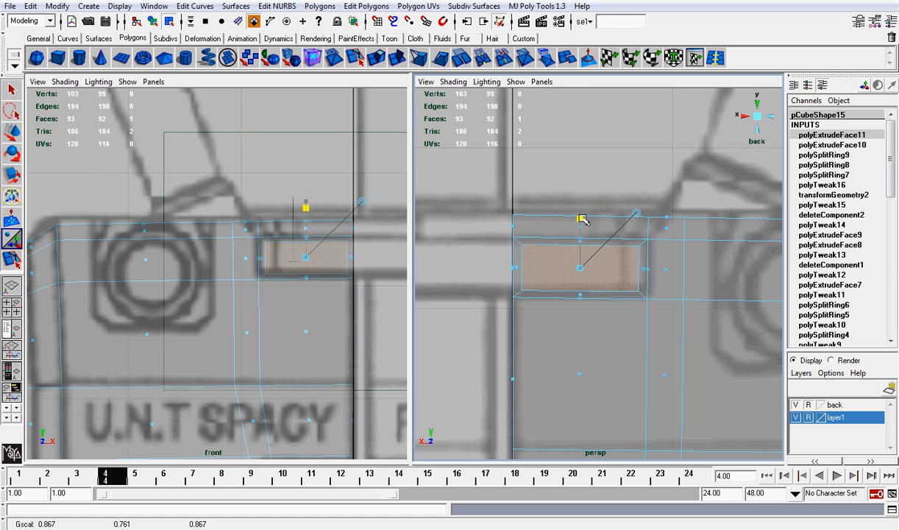
Extrude the inset slot face again and push it into the backpack to form a recess.
key("ctrl+e")
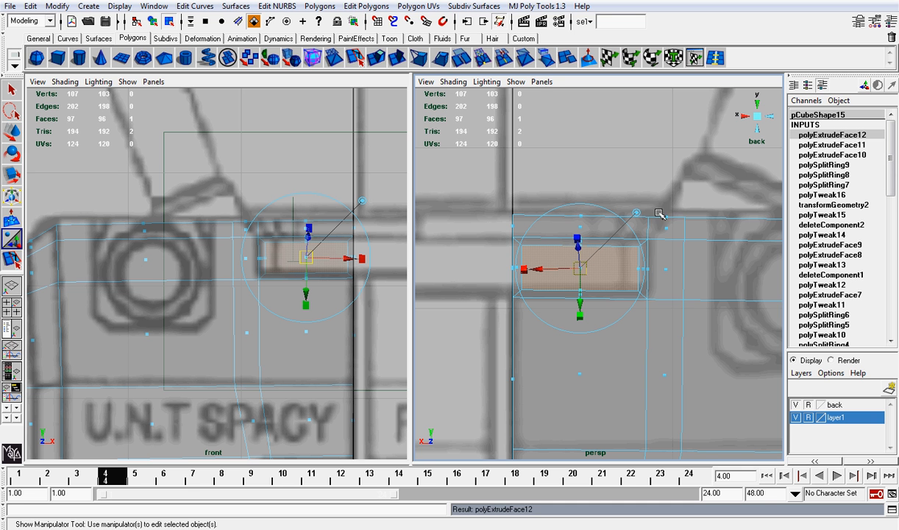
left_click(760, 118)
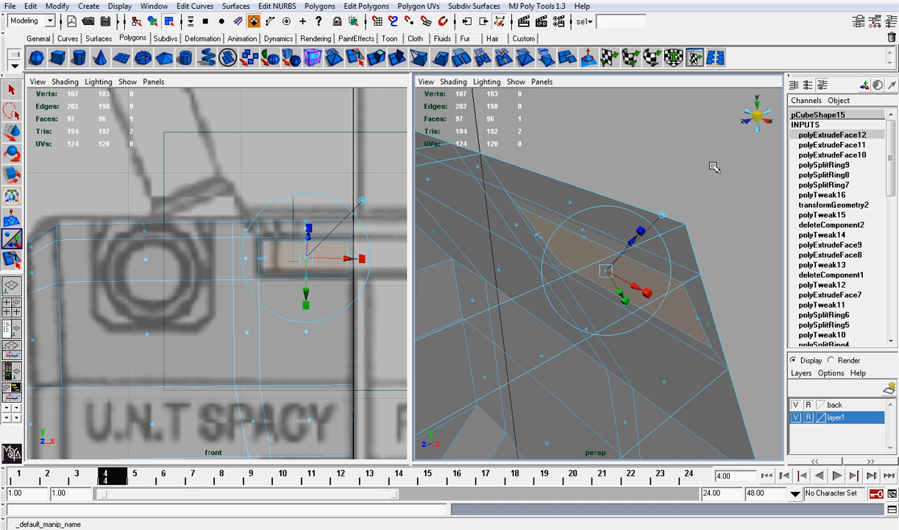
left_click_drag(685, 268, 648, 261, "alt")
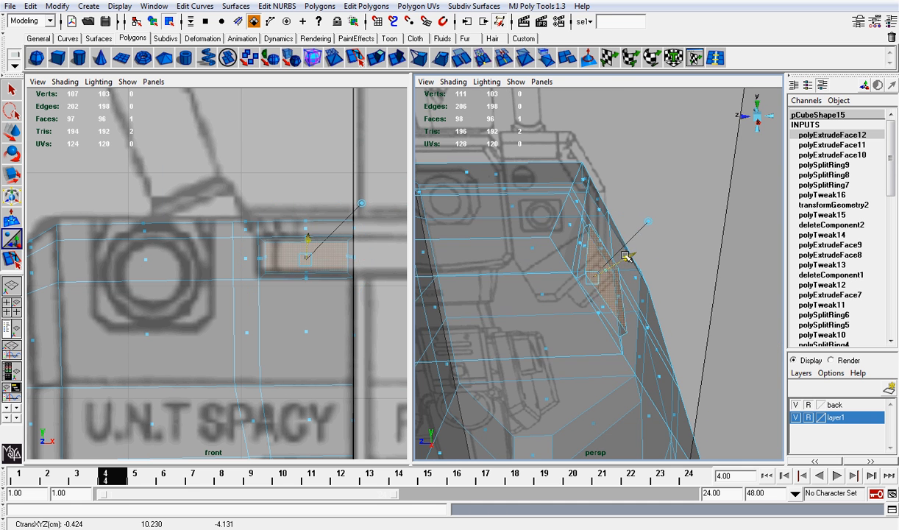
key("w")
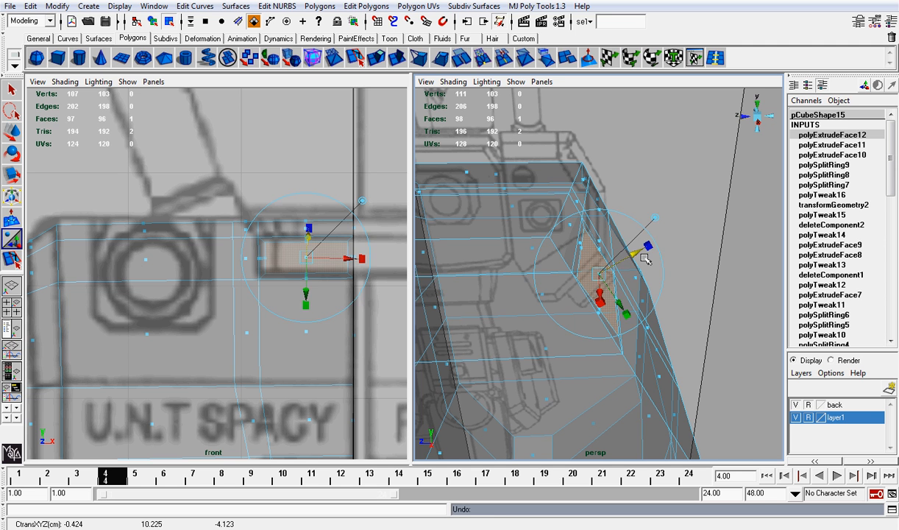
left_click_drag(600, 273, 583, 242, "alt")
left_click_drag(652, 261, 488, 293, "alt")
Extrude the recessed slot face once more for an inner step and clear the face selection.
key("ctrl+e")
left_click(656, 283)
scroll(555, 272, "down", 2)
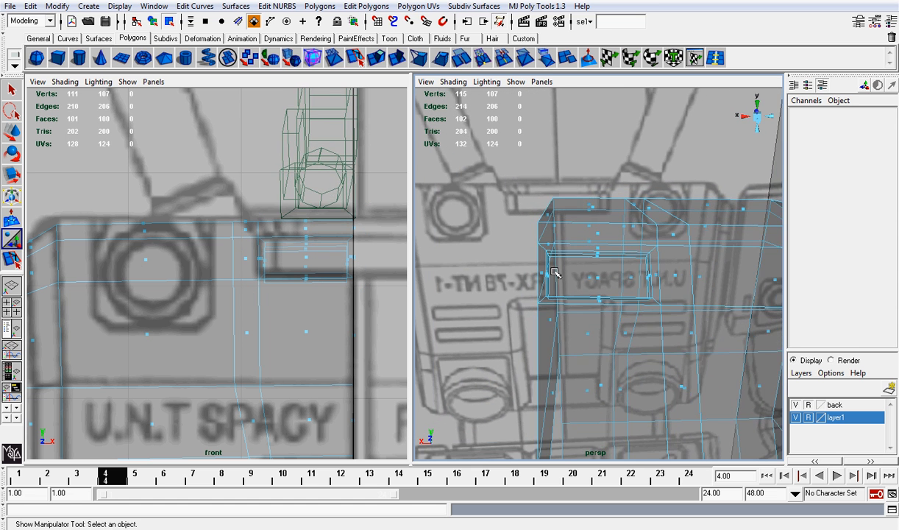
left_click_drag(556, 272, 534, 273, "alt")
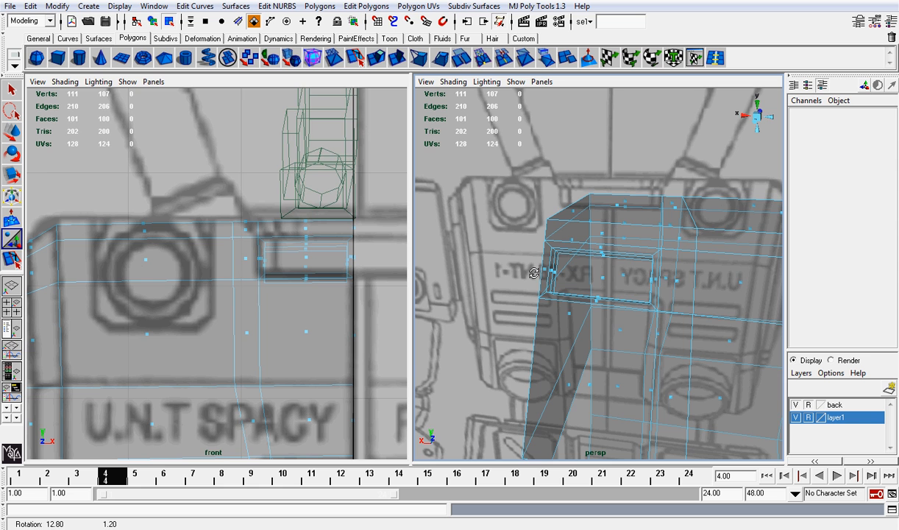
Delete the centre-side faces around the slot on the backpack half and flatten the bordering vertices horizontally along the centre line.
right_click_drag(331, 248, 336, 276)
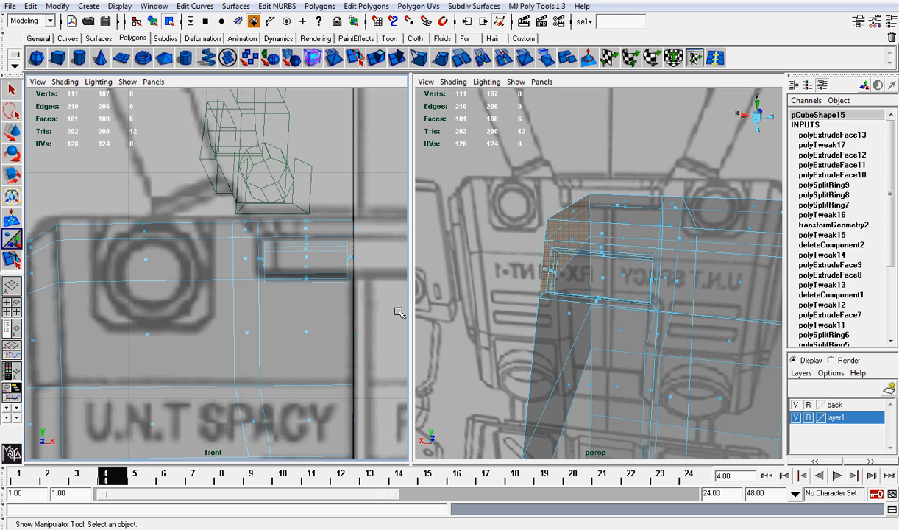
key("Delete")
right_click_drag(348, 243, 326, 243)
left_click_drag(325, 209, 387, 309)
scroll(387, 309, "down", 4)
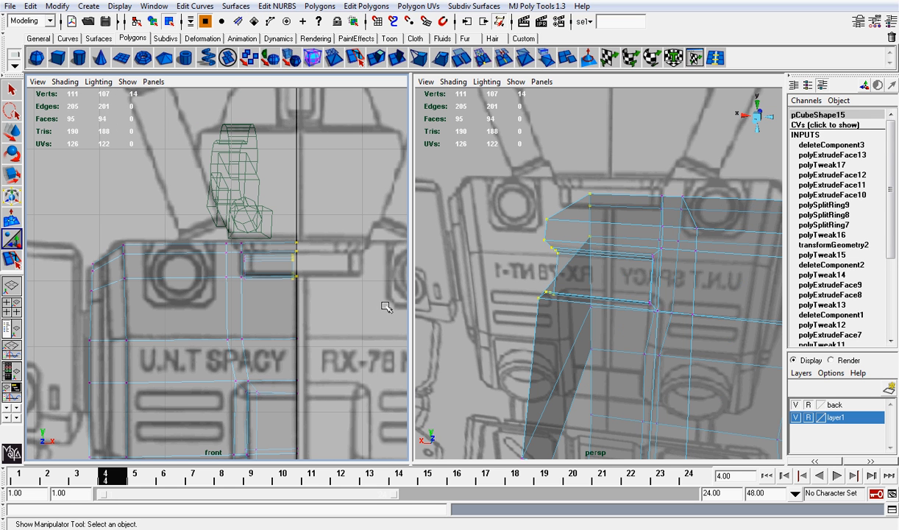
key("r")
left_click_drag(351, 260, 296, 260)
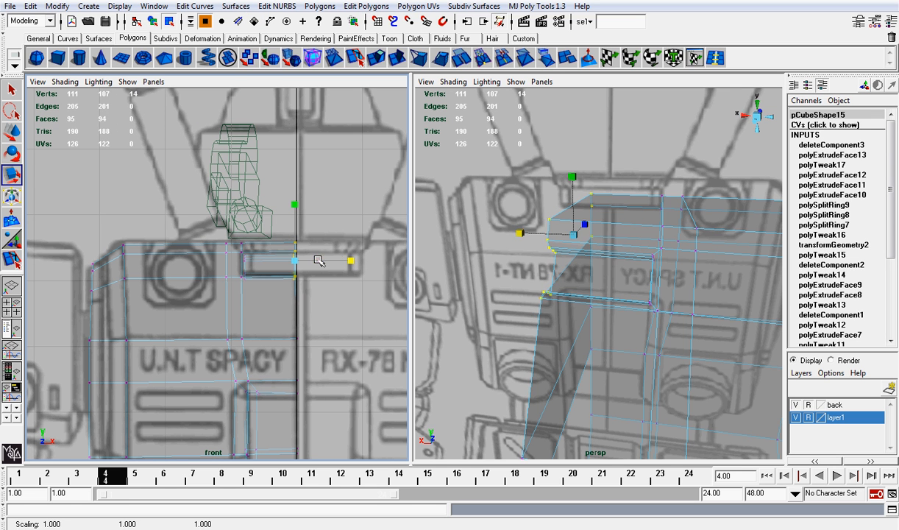
mouse_move(351, 261)
left_mouse_down()
mouse_move(300, 261)
mouse_move(344, 263)
mouse_move(300, 262)
mouse_move(335, 259)
left_mouse_up()
key("w")
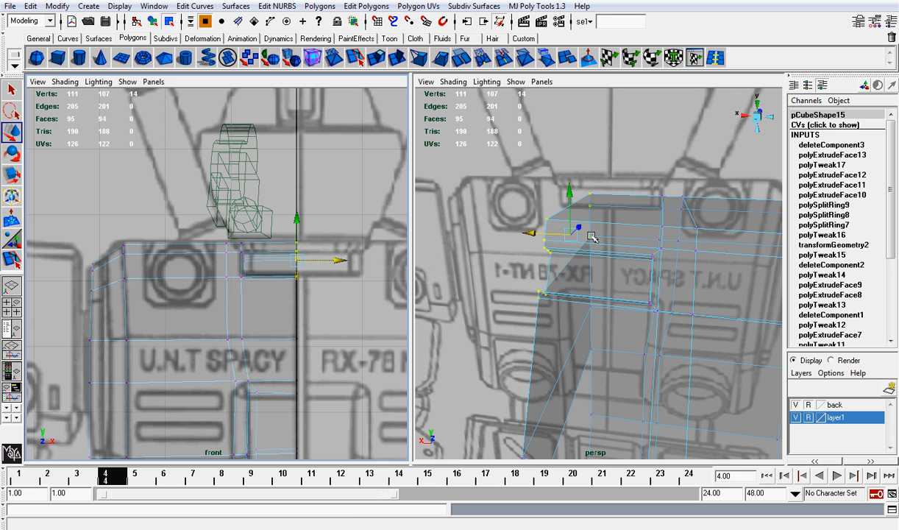
Leave vertex editing for object mode and save the scene.
right_click_drag(590, 235, 631, 224)
scroll(636, 229, "down", 3)
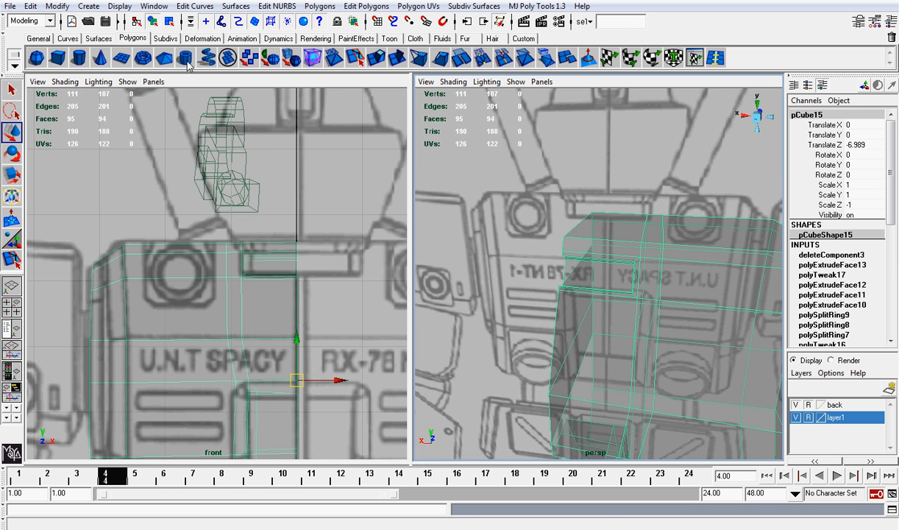
left_click(105, 21)
key("q")
scroll(583, 266, "down", 3)
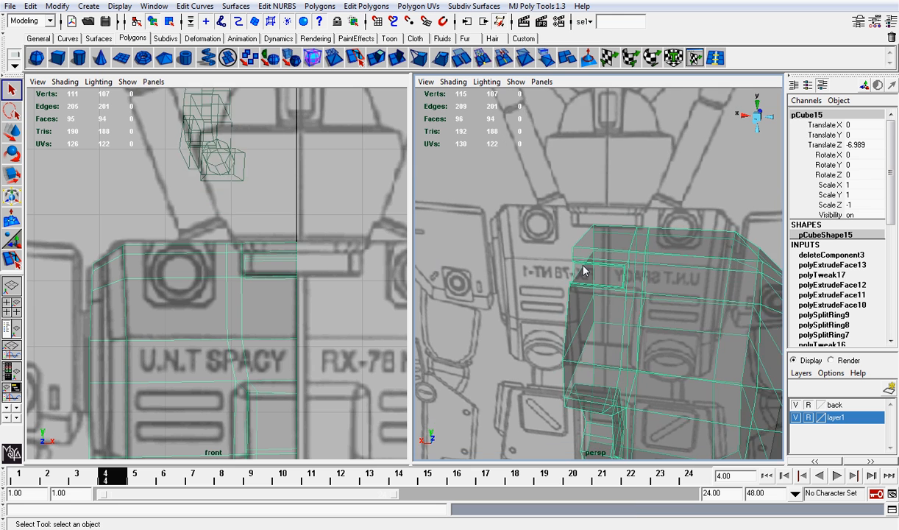
scroll(584, 270, "down", 2)
scroll(253, 288, "down", 2)
scroll(255, 284, "down", 1)
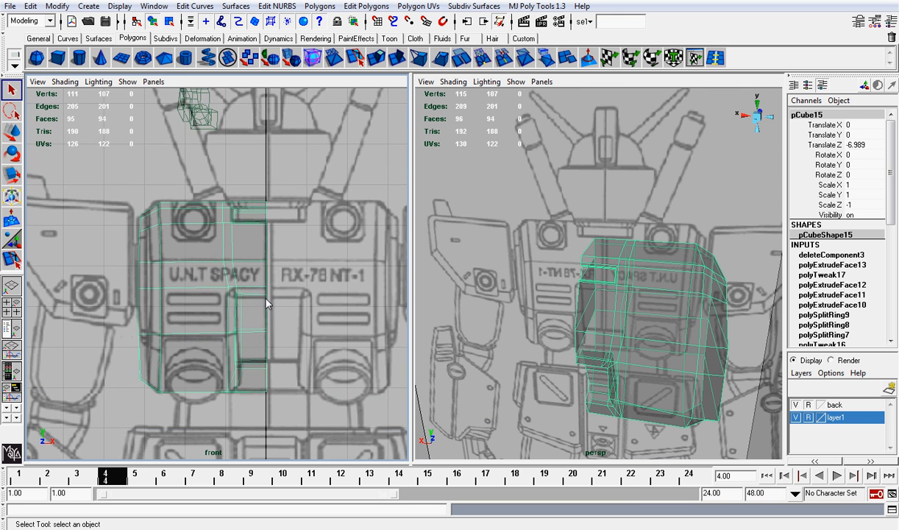
scroll(266, 303, "up", 2)
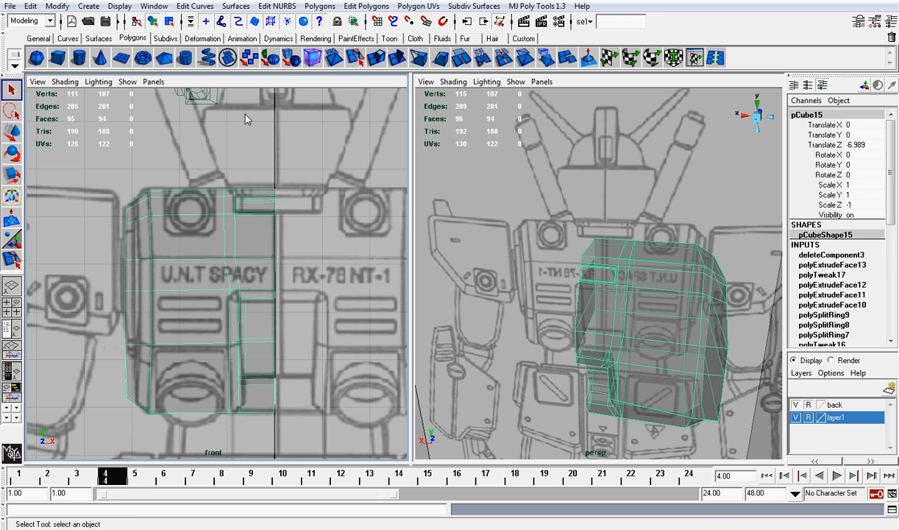
left_click(715, 57)
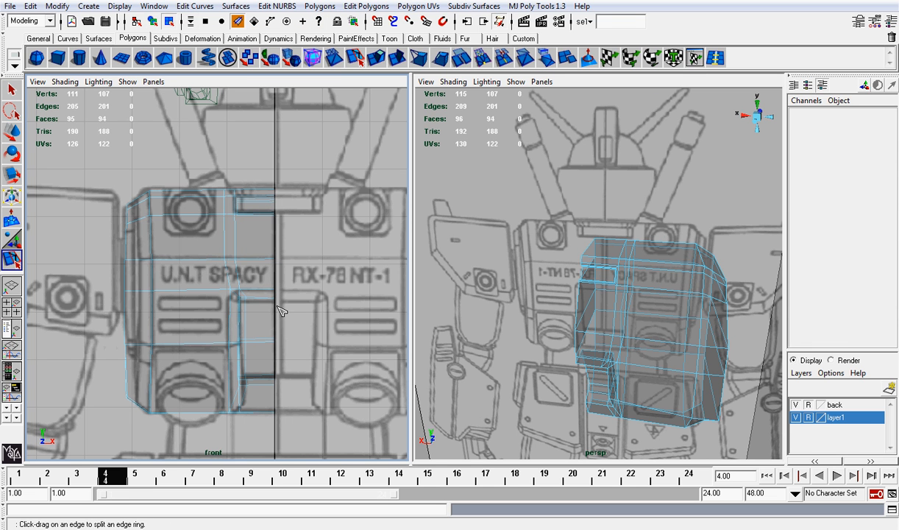
left_click(13, 129)
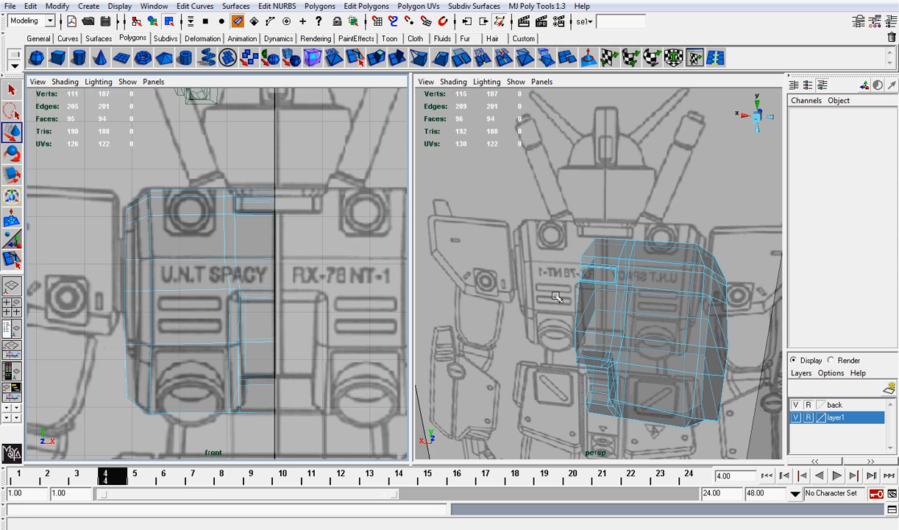
Extrude the backpack half's lower rear face over the round thruster outline and scale it uniformly to 0.85.
left_click_drag(536, 278, 597, 288, "alt")
left_click_drag(652, 337, 621, 334, "alt")
right_click_drag(596, 342, 596, 372)
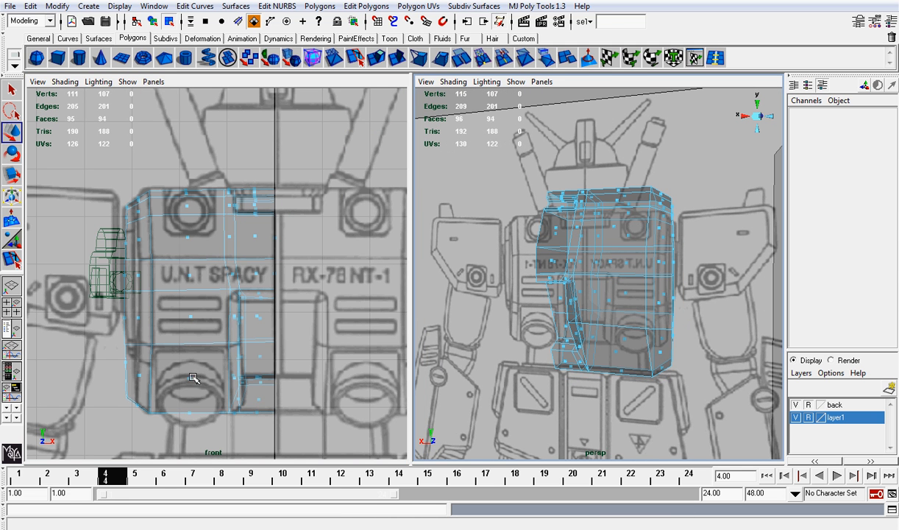
left_click(192, 378)
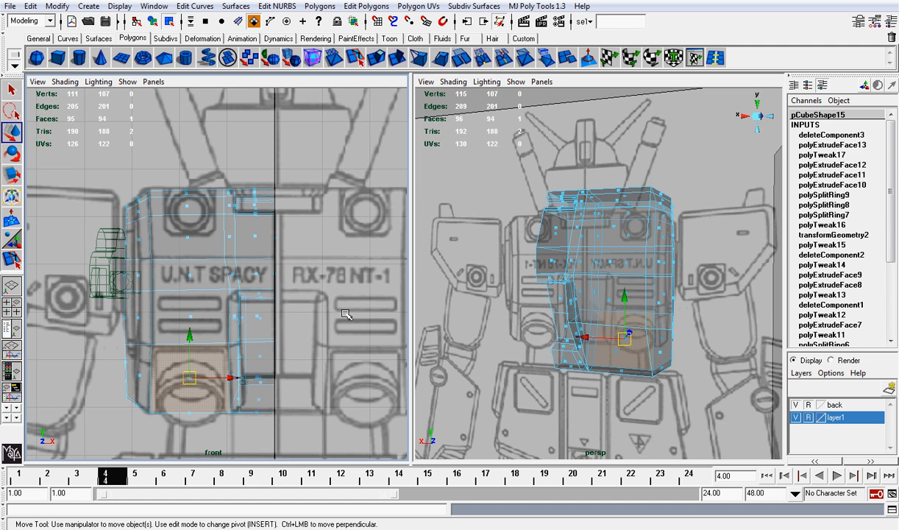
left_click_drag(599, 318, 669, 336, "alt")
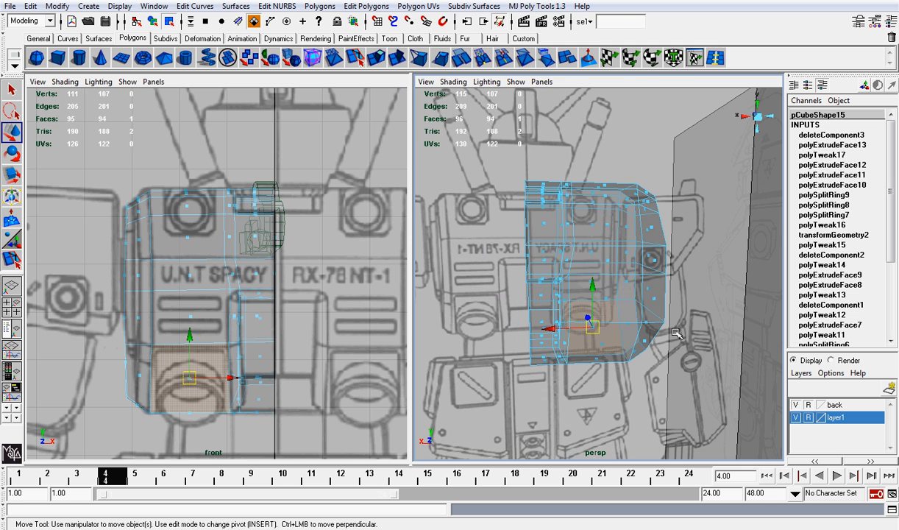
left_click(671, 336)
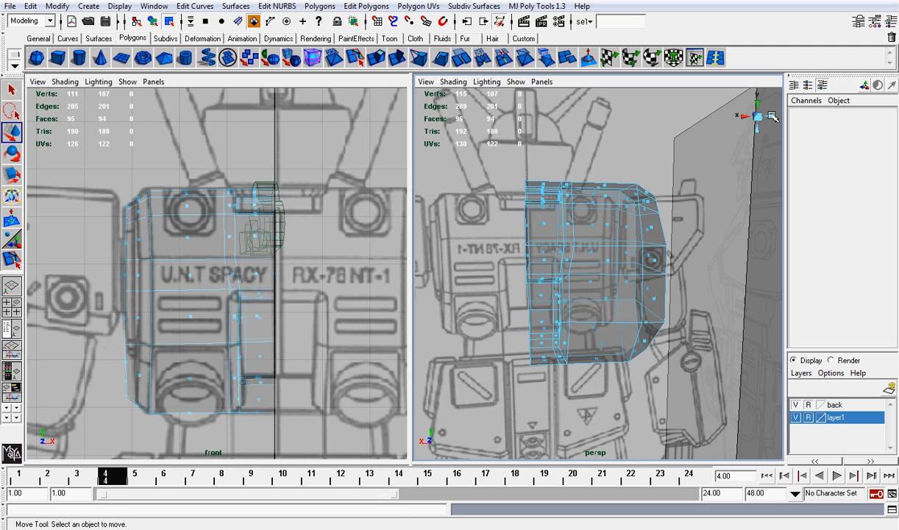
left_click(604, 347)
left_click_drag(671, 226, 648, 217, "alt")
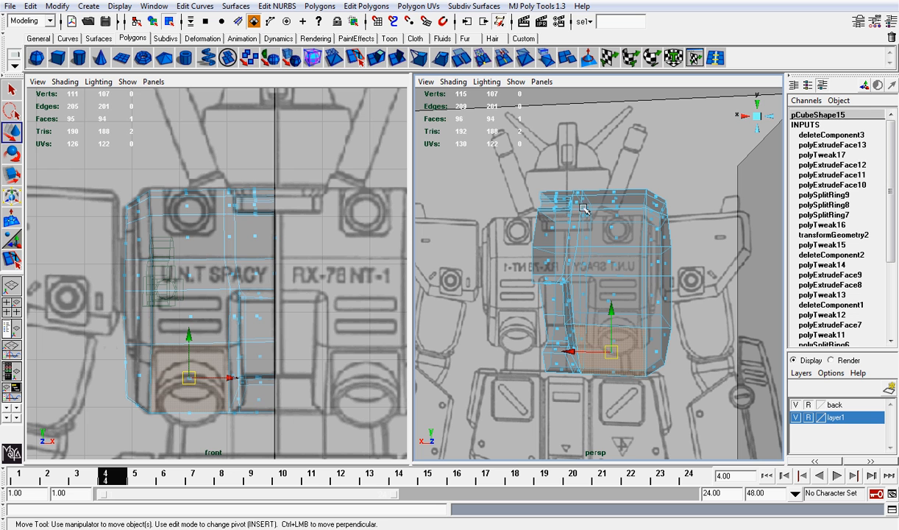
left_click(356, 56)
middle_click_drag(265, 298, 291, 228, "alt")
scroll(293, 253, "up", 2)
left_click(273, 257)
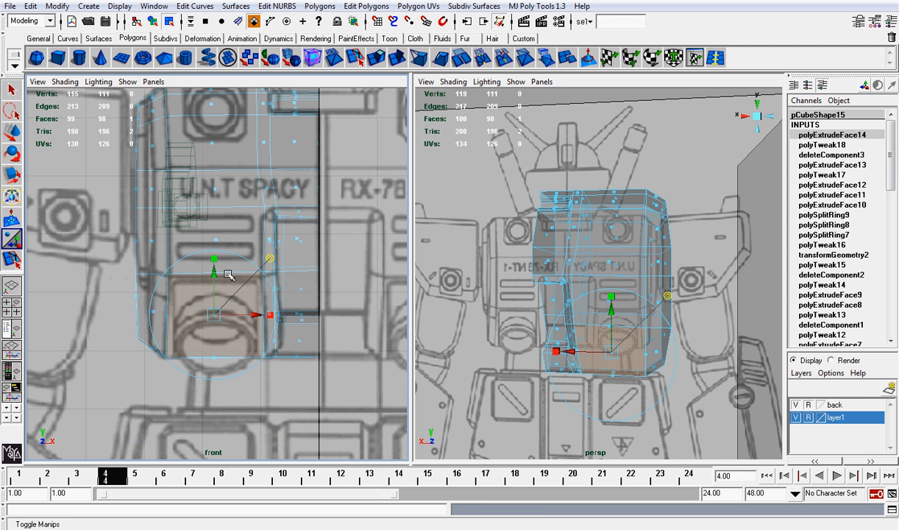
left_click_drag(213, 315, 214, 315)
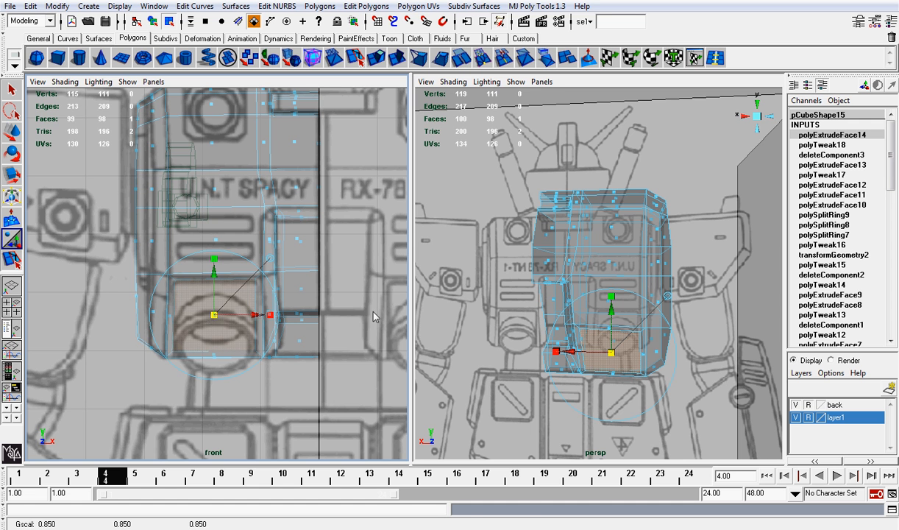
Extrude the inset thruster face twice more to form a stepped recess and return the mesh to object mode.
key("g")
left_click_drag(653, 374, 612, 378, "alt")
key("g")
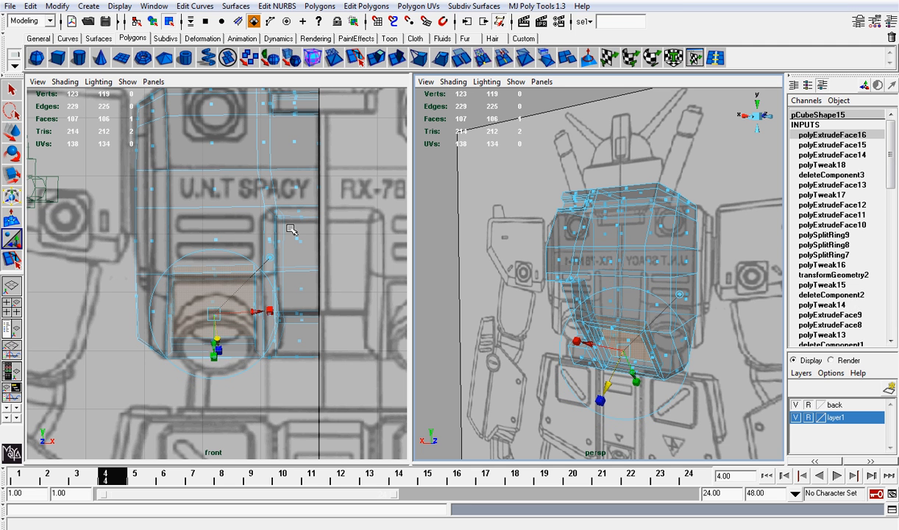
right_click(623, 254)
right_click_drag(624, 254, 668, 239)
left_click(715, 245)
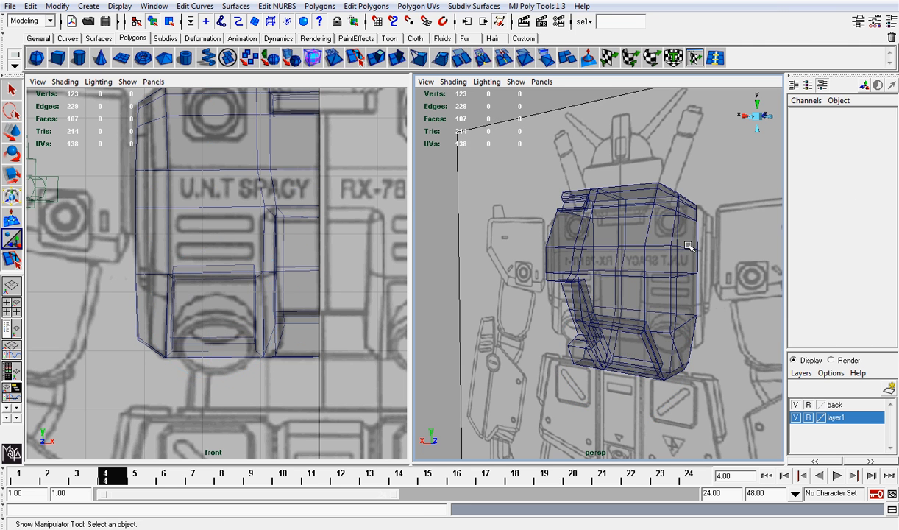
Insert four horizontal edge loops across the backpack half along the upper and lower edges of the blueprint's two vent slots.
left_click(227, 224)
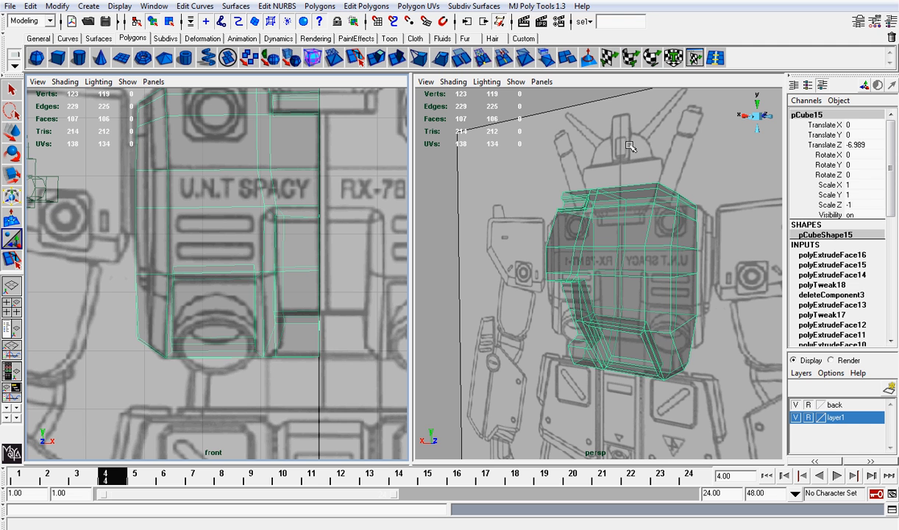
left_click(715, 57)
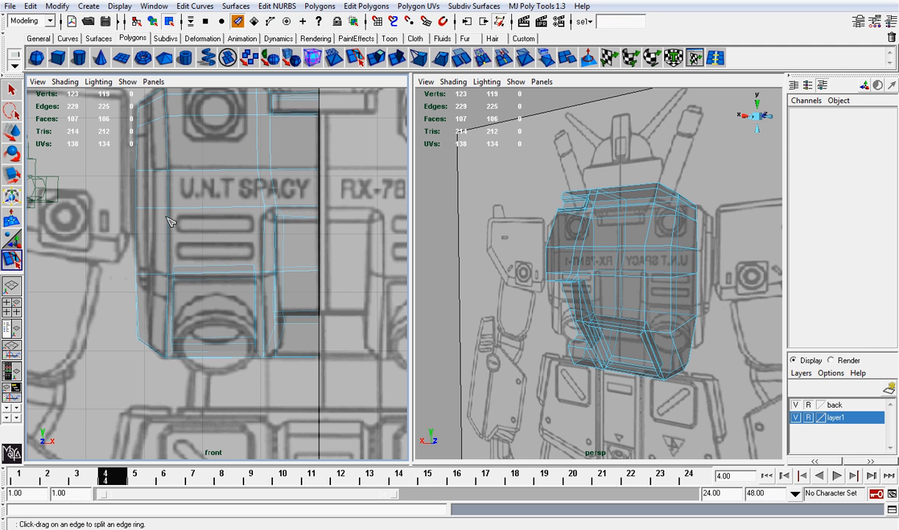
left_click_drag(168, 218, 170, 219)
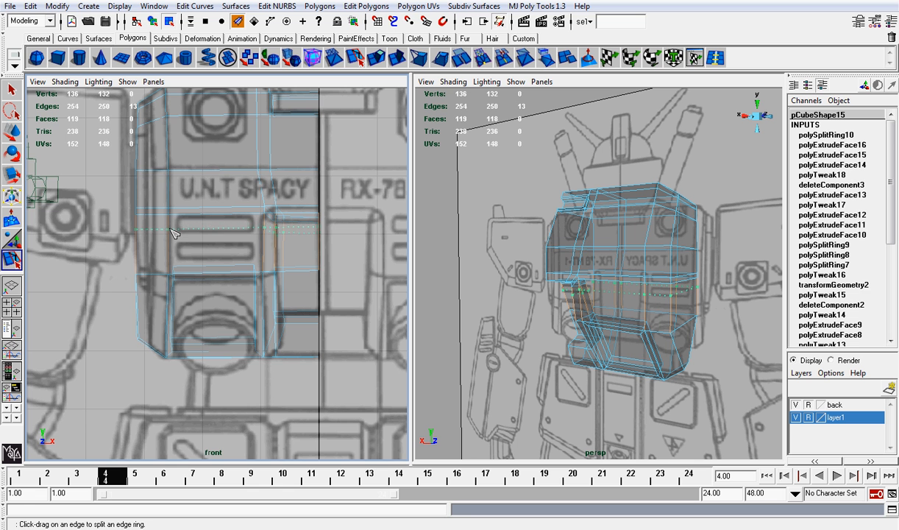
left_click_drag(171, 233, 175, 259)
key("w")
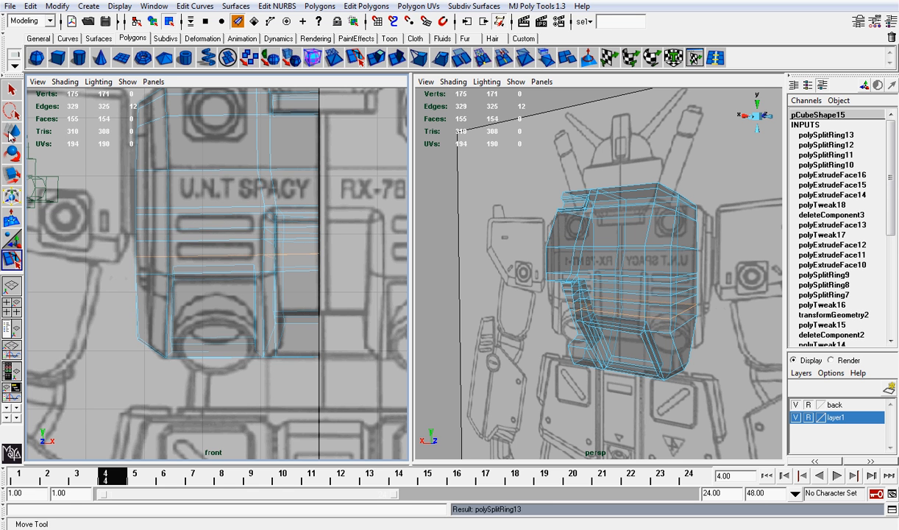
Extrude the two rear faces of the backpack half that lie over the horizontal vent slots.
scroll(683, 292, "up", 3)
scroll(683, 292, "up", 2)
left_click_drag(723, 285, 564, 229, "alt")
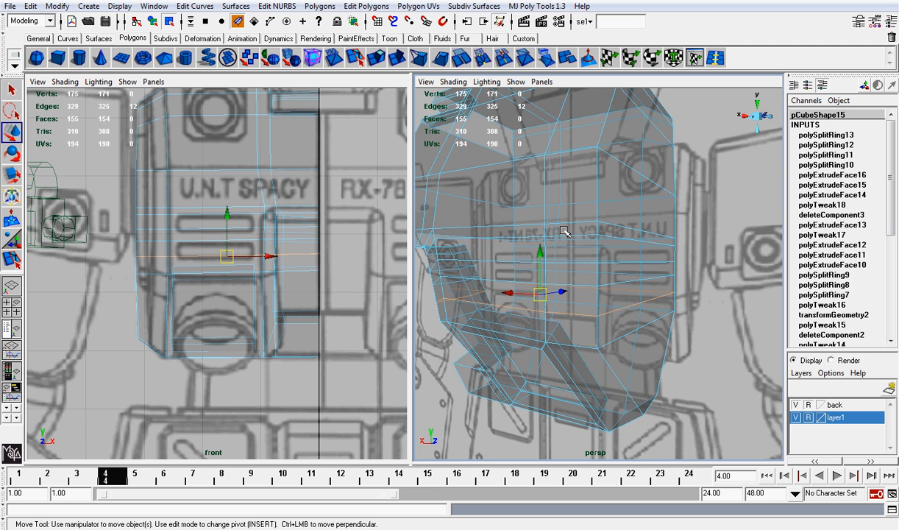
left_click(748, 117)
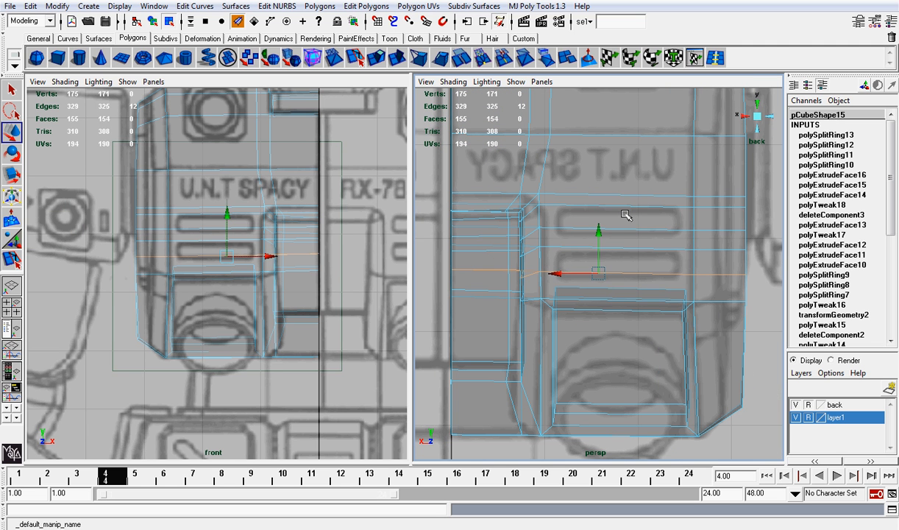
right_click_drag(626, 214, 628, 241)
left_click(618, 217)
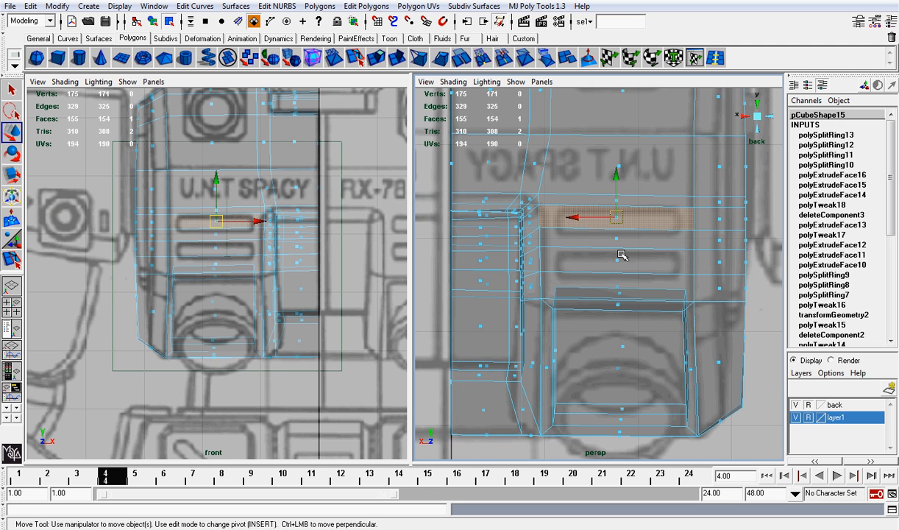
left_click(618, 254, "shift")
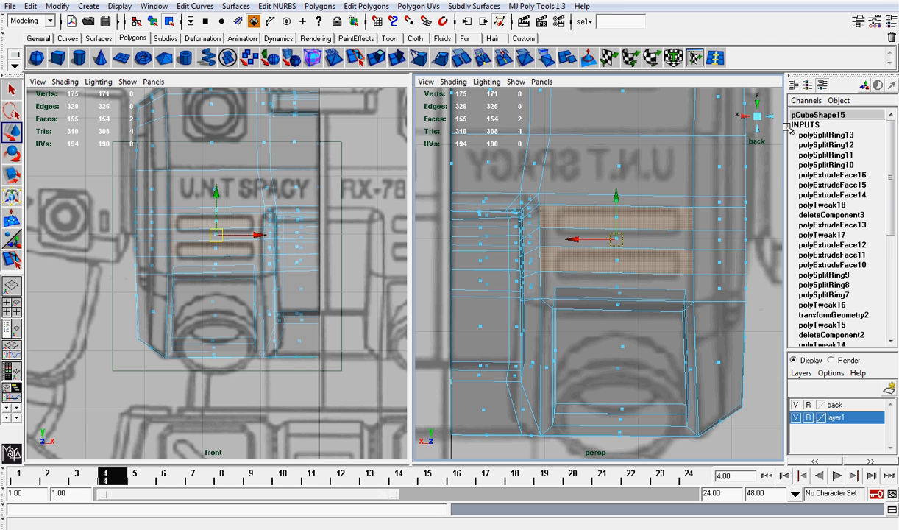
left_click(757, 117)
scroll(727, 232, "down", 5)
left_click_drag(727, 235, 453, 195, "alt")
left_click(378, 56)
left_click_drag(548, 234, 680, 249, "alt")
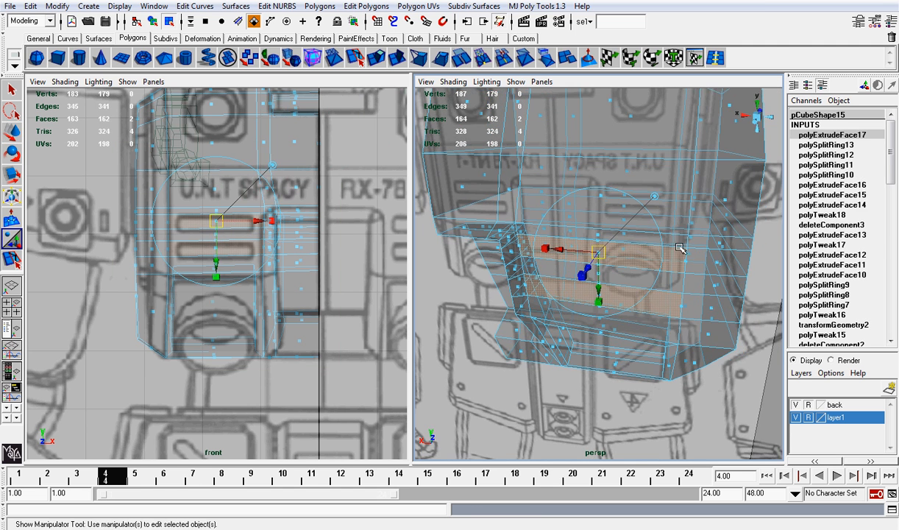
Scale the two extruded vent faces to about 0.933 and shrink them further vertically to form the rims.
left_click(584, 277)
left_click_drag(600, 257, 598, 258)
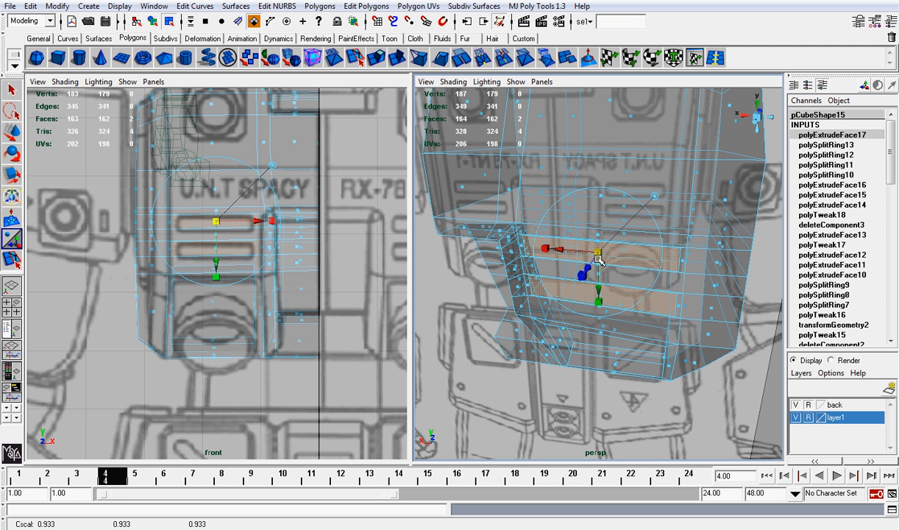
left_click_drag(602, 302, 597, 292)
scroll(617, 276, "up", 3)
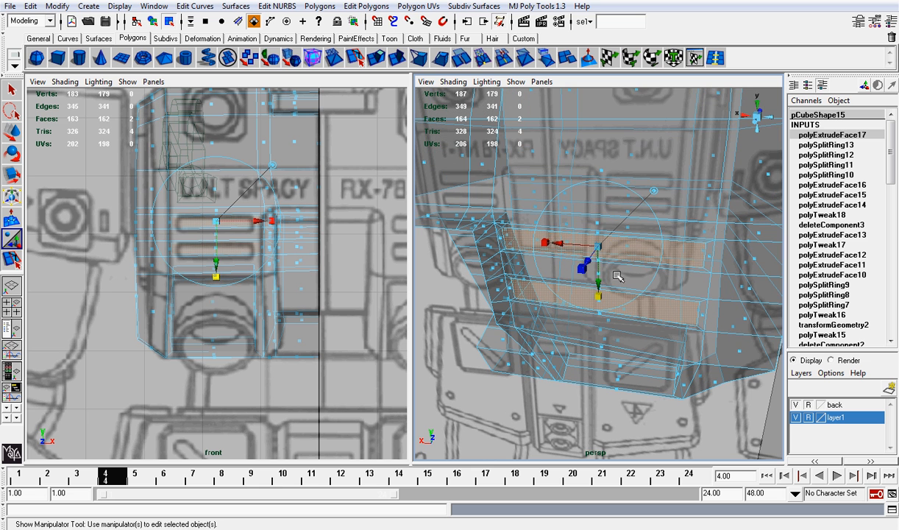
Extrude the inset vent faces twice more, push them into the backpack as recesses and leave face editing.
left_click_drag(596, 249, 593, 260)
key("ctrl+e")
key("ctrl+e")
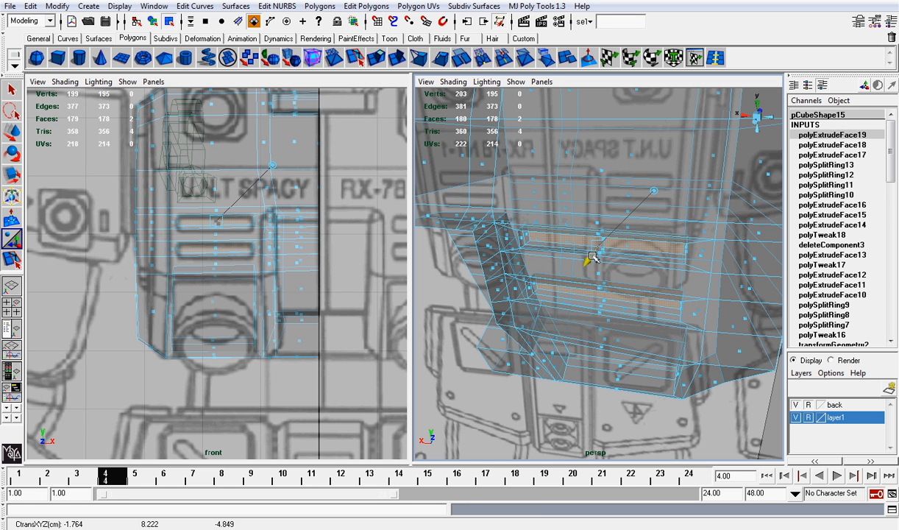
right_click_drag(645, 167, 681, 143)
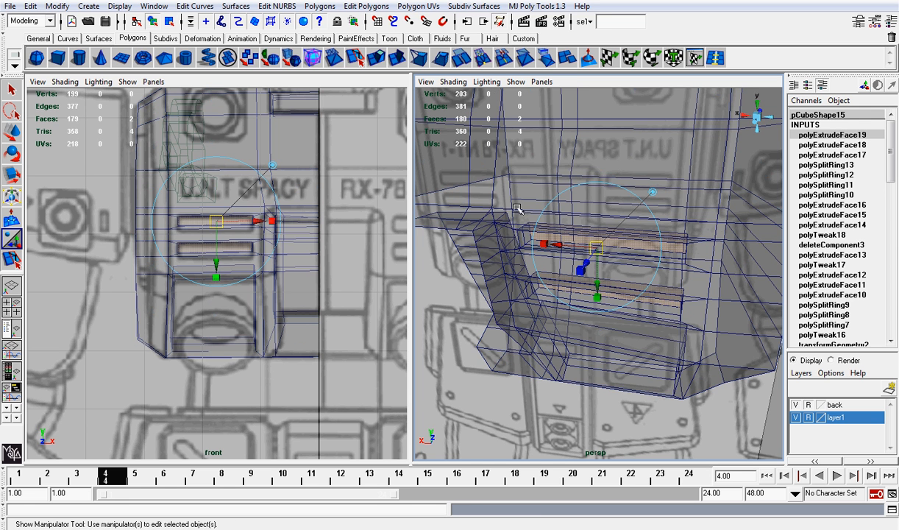
Select the backpack half, face its rear side squarely and start the Insert Edge Loop tool.
scroll(449, 242, "down", 2)
key("space")
middle_click_drag(315, 183, 305, 274, "alt")
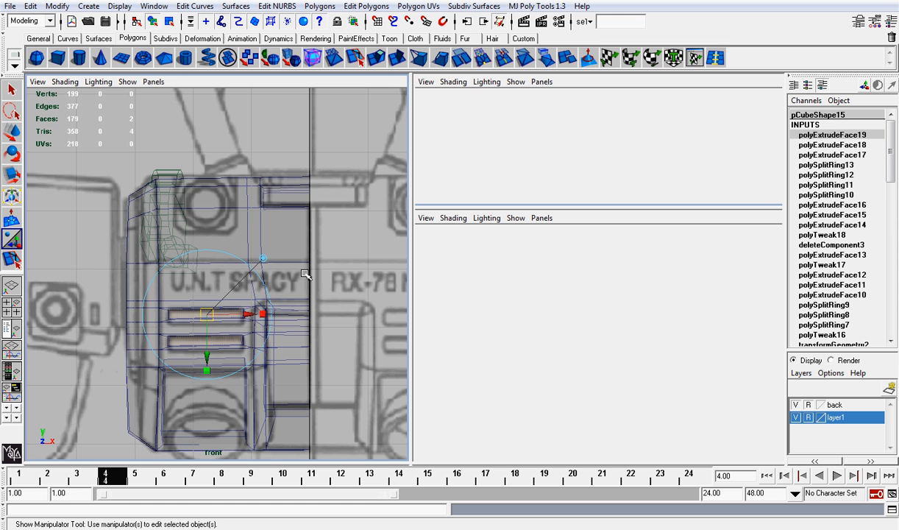
left_click(215, 197)
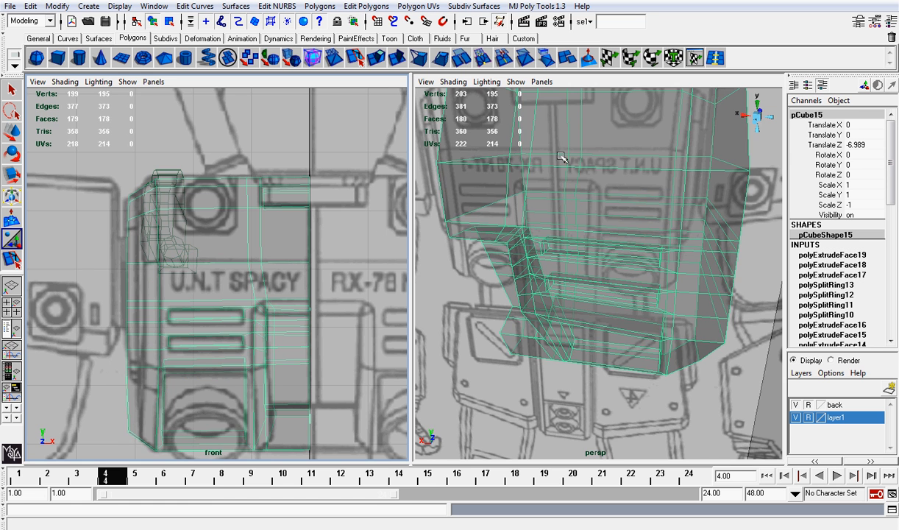
left_click_drag(561, 157, 751, 133, "alt")
left_click(757, 119)
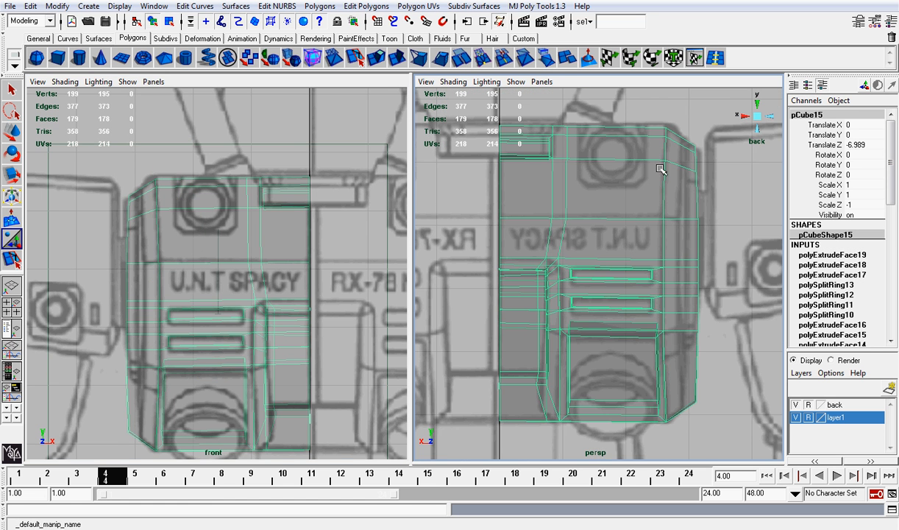
middle_click_drag(660, 170, 630, 217, "alt")
left_click(718, 59)
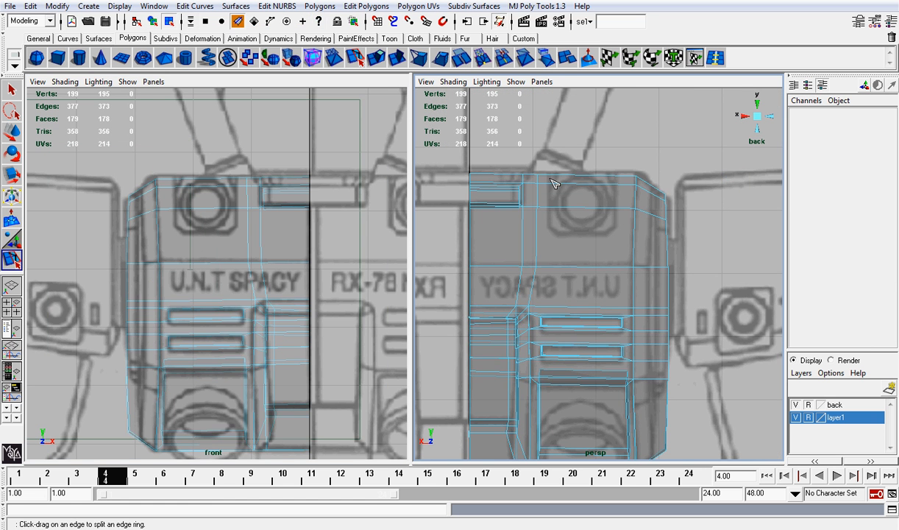
left_click_drag(551, 176, 550, 176)
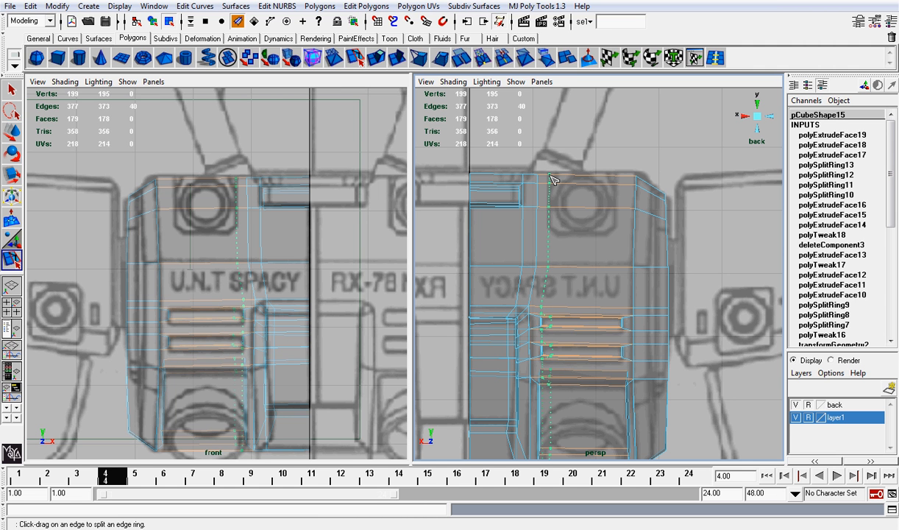
left_click_drag(549, 174, 554, 175)
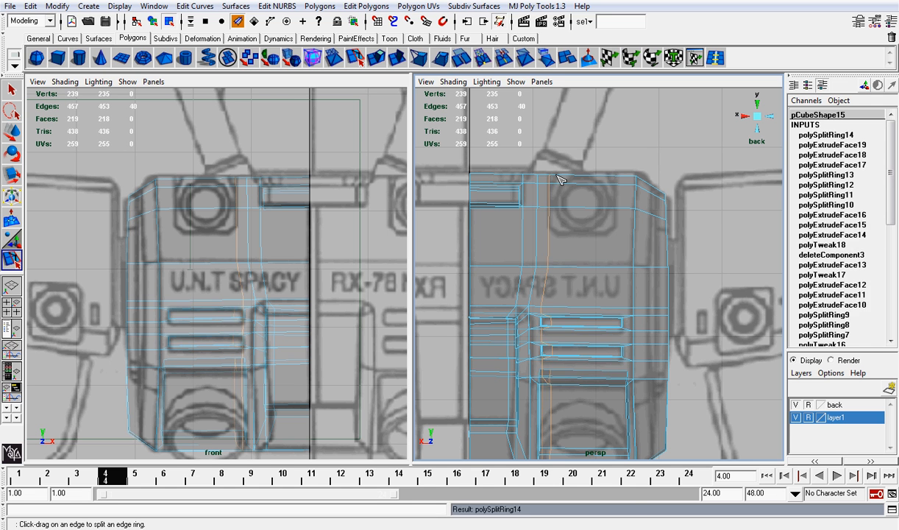
key("ctrl+z")
Insert one horizontal and two vertical edge loops on the backpack half along the lower and side edges of the blueprint's upper square nozzle.
left_click(639, 222)
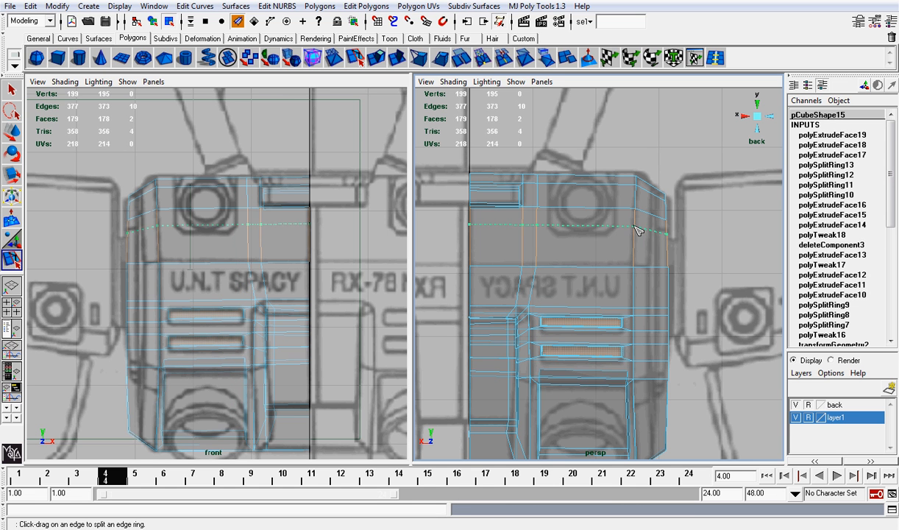
left_click_drag(634, 225, 619, 236)
left_click_drag(550, 232, 557, 234)
key("w")
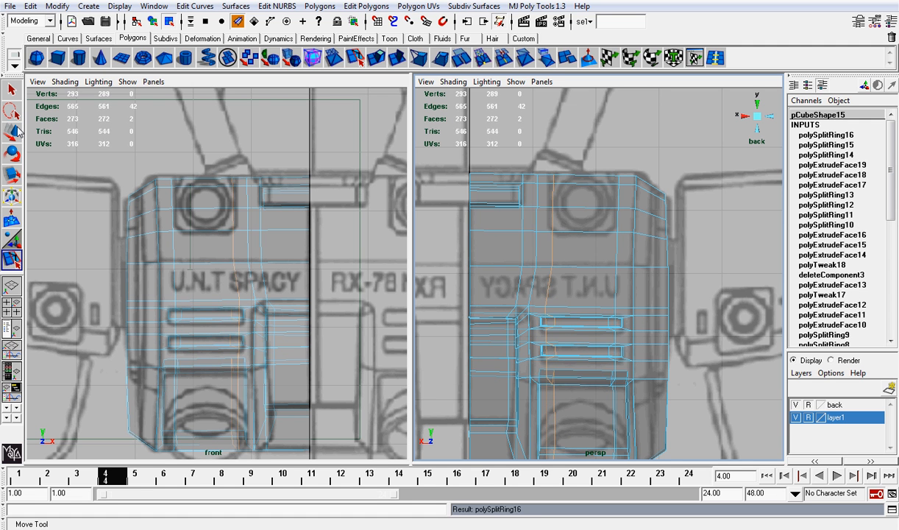
Select the rear faces of the backpack half that cover the blueprint's square nozzle detail near the upper edge.
right_click_drag(574, 168, 598, 192)
left_click(587, 180)
left_click(586, 195, "shift")
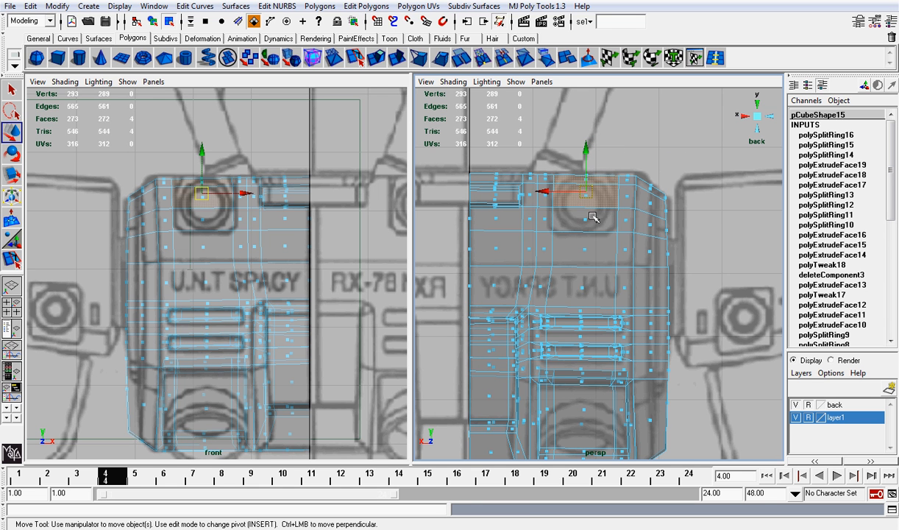
left_click(586, 220, "shift")
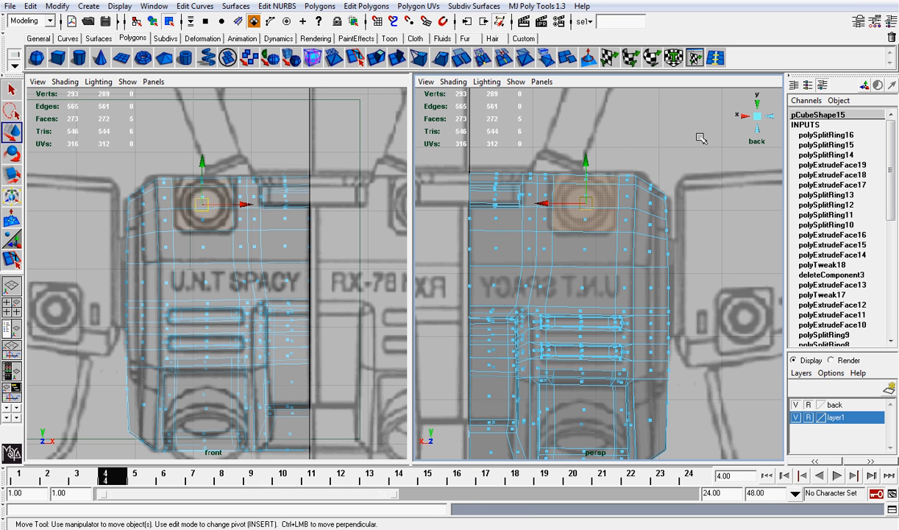
left_click(762, 116)
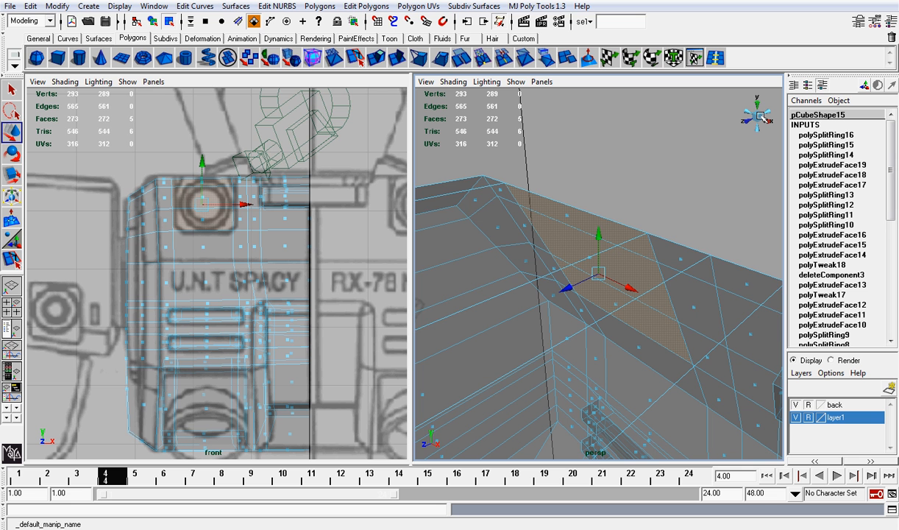
Extrude the selected square of faces at the top of the half backpack and push it inward to form a recess.
left_click_drag(707, 172, 739, 181, "alt")
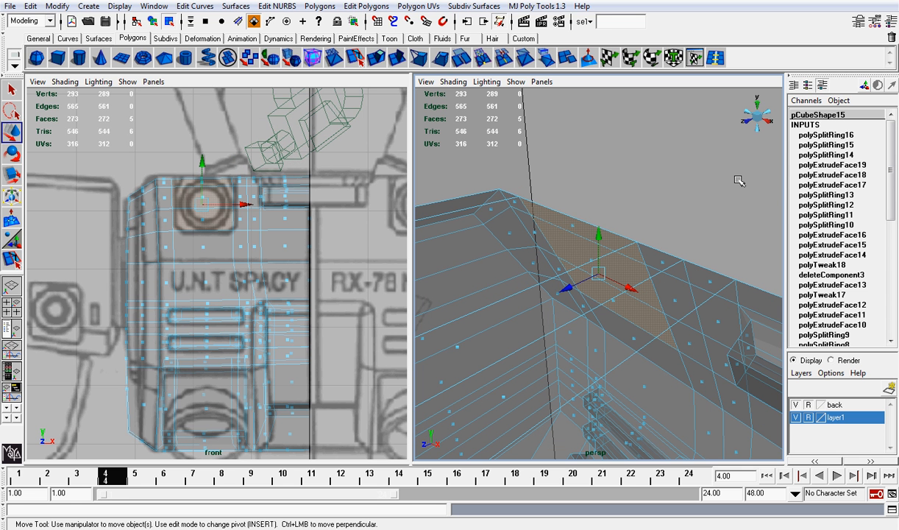
scroll(738, 181, "down", 1)
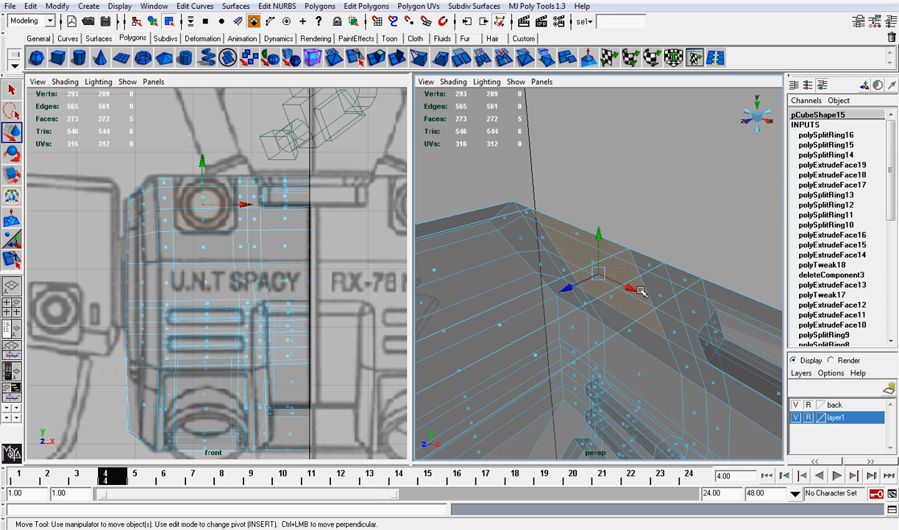
left_click_drag(642, 292, 457, 227, "alt")
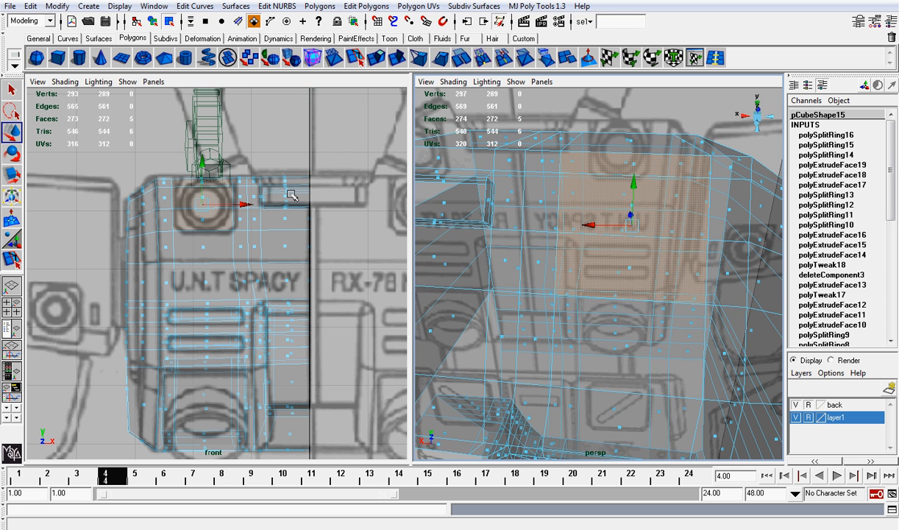
left_click(359, 56)
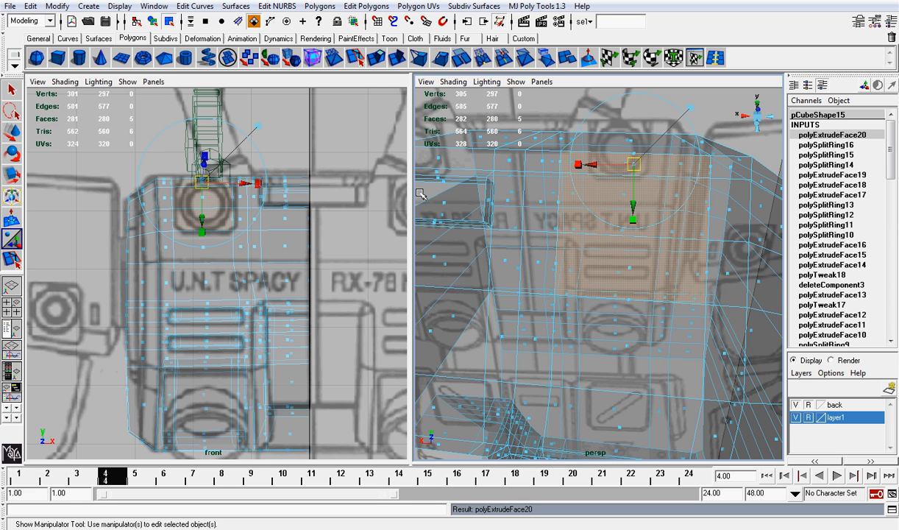
left_click_drag(663, 206, 639, 170, "alt")
left_click_drag(628, 216, 628, 211)
left_click_drag(619, 153, 601, 142)
left_click_drag(621, 188, 582, 202, "alt")
right_click_drag(559, 203, 581, 186)
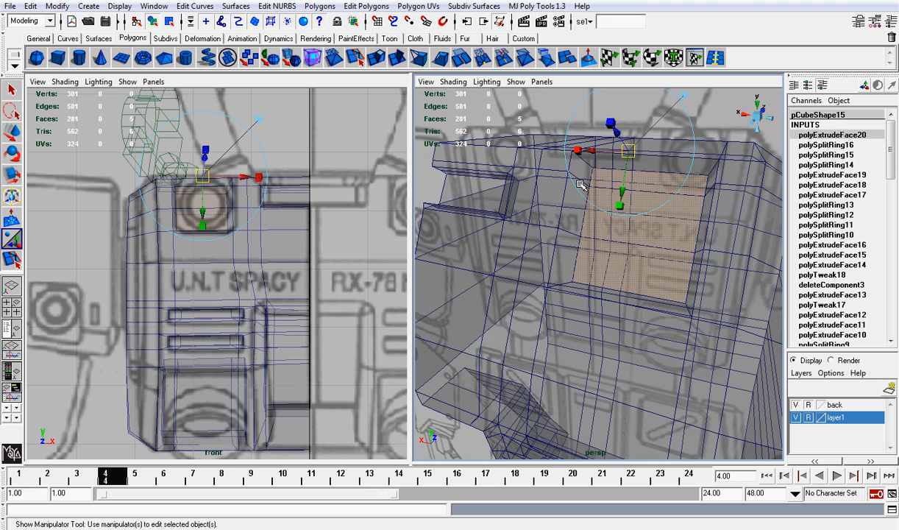
Turn off X-Ray shading in the perspective view and clear the selection on the backpack.
scroll(579, 185, "down", 3)
left_click(454, 81)
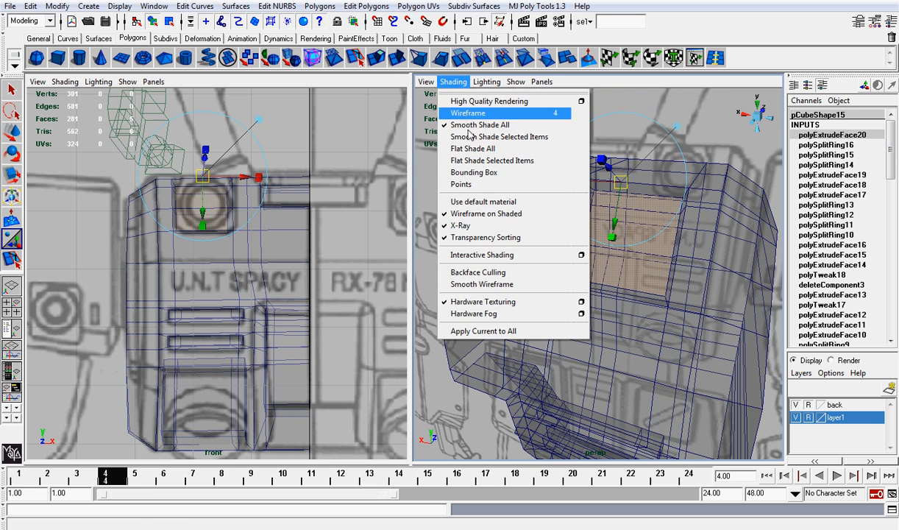
left_click(467, 216)
left_click_drag(560, 224, 693, 178, "alt")
left_click(694, 179)
scroll(649, 293, "down", 3)
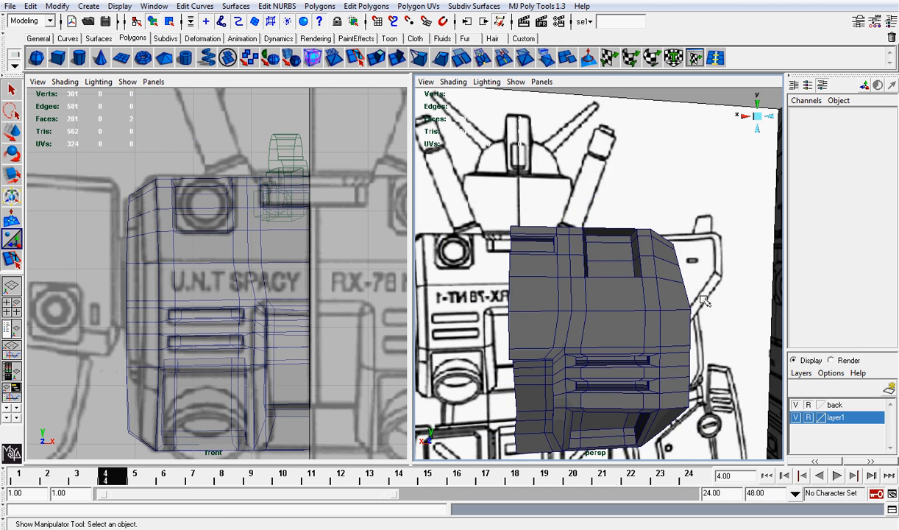
From the back view, select the half backpack's centre-line vertices and adjust them along X with Move and Scale to flatten the mirror seam.
left_click_drag(669, 287, 581, 237, "alt")
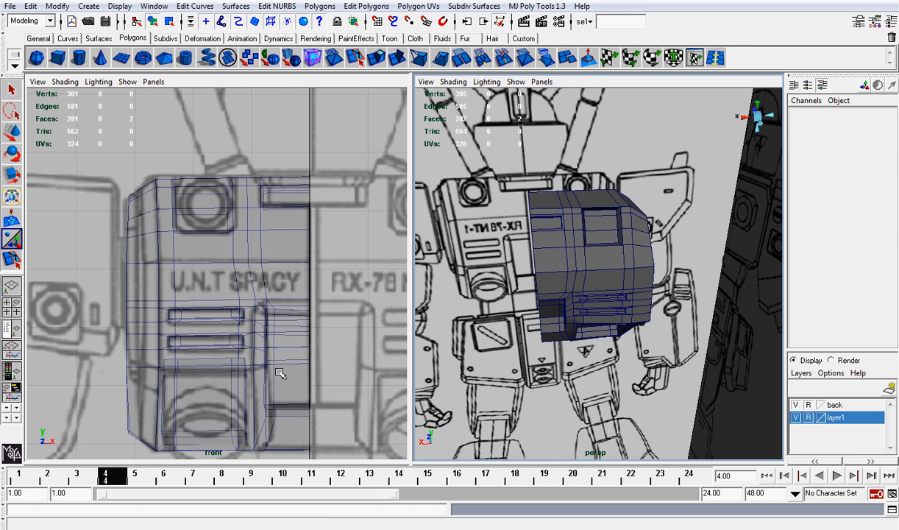
scroll(279, 373, "down", 2)
left_click(621, 220)
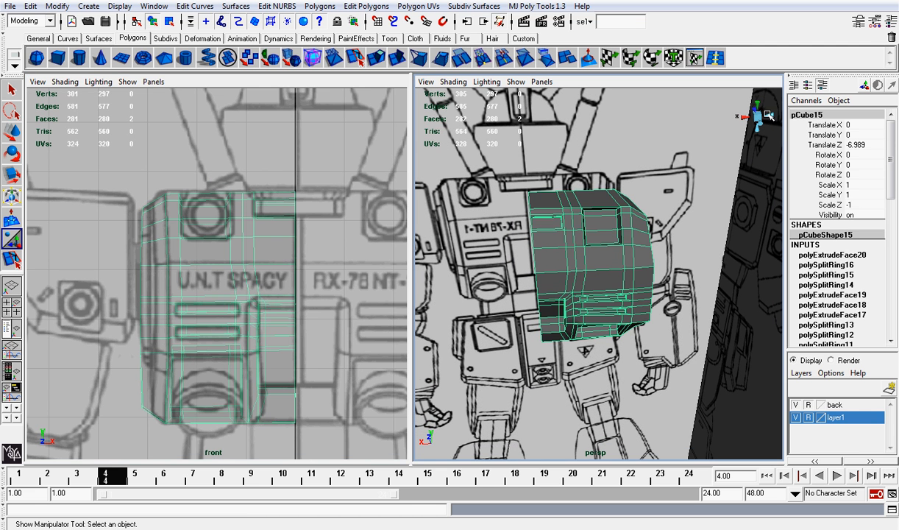
left_click(766, 120)
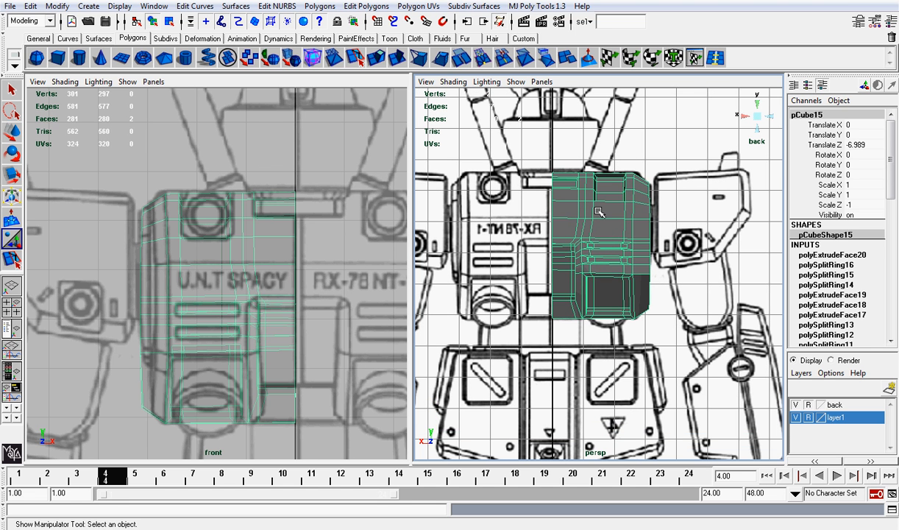
right_click_drag(600, 212, 561, 211)
left_click_drag(552, 189, 553, 349)
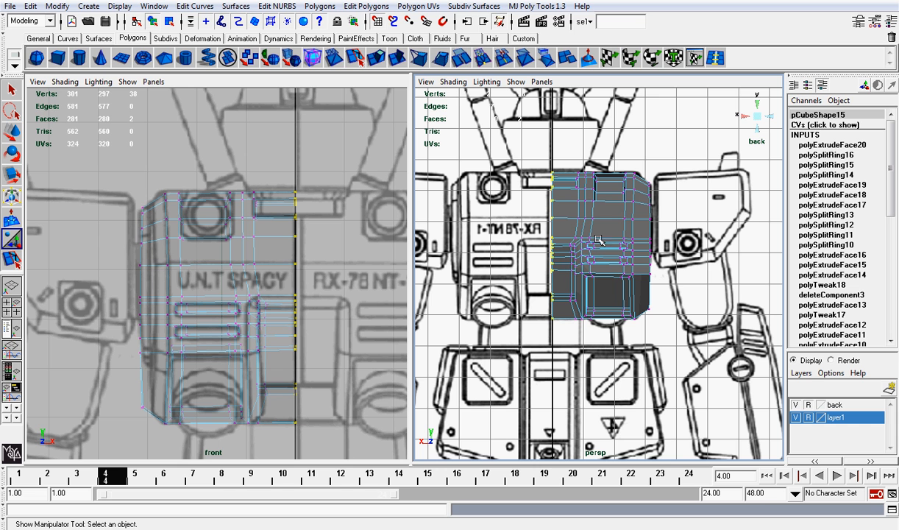
key("w")
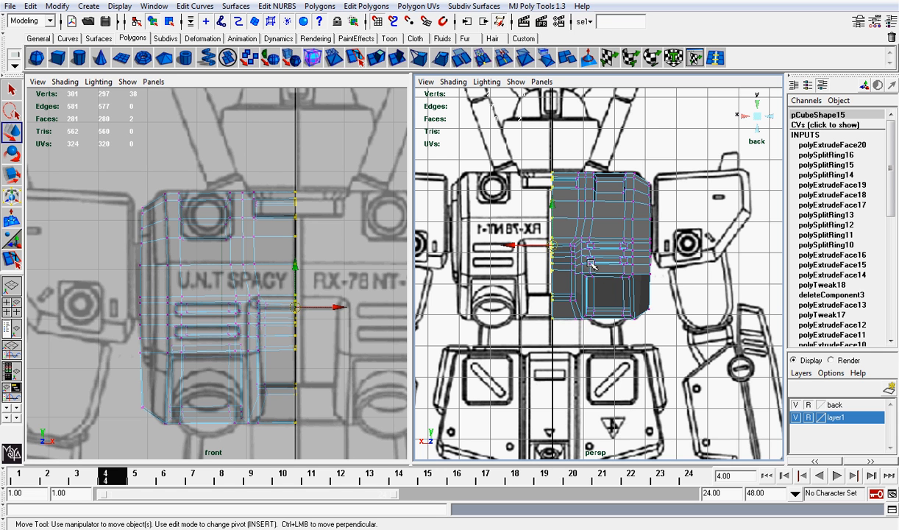
left_click(525, 246)
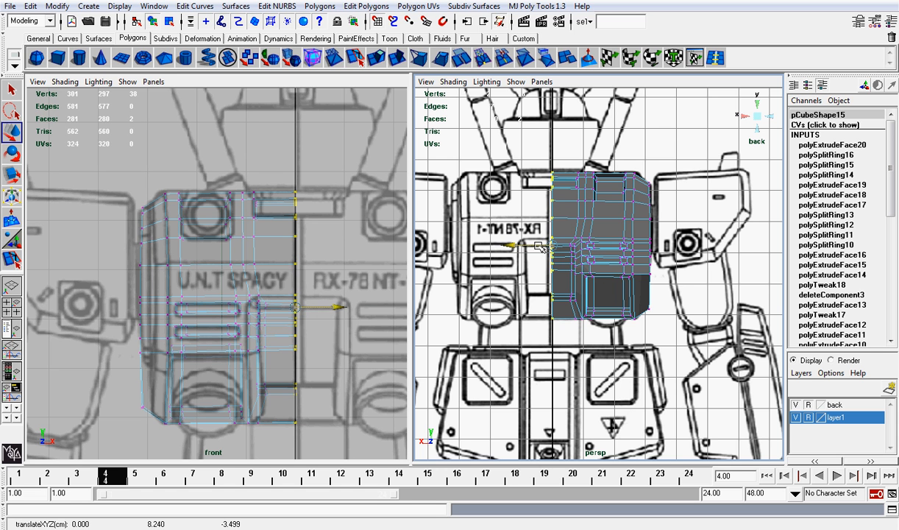
key("r")
left_click_drag(585, 236, 617, 252)
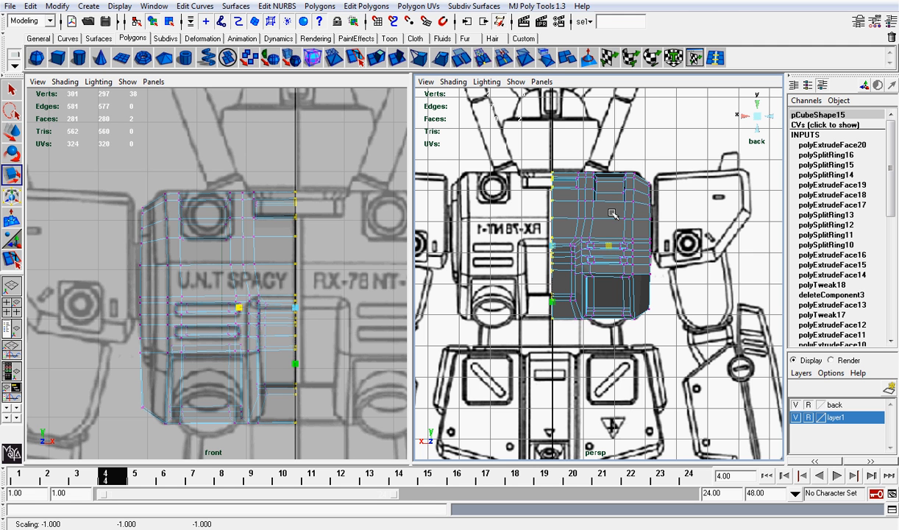
right_click_drag(586, 206, 626, 201)
left_click(625, 201)
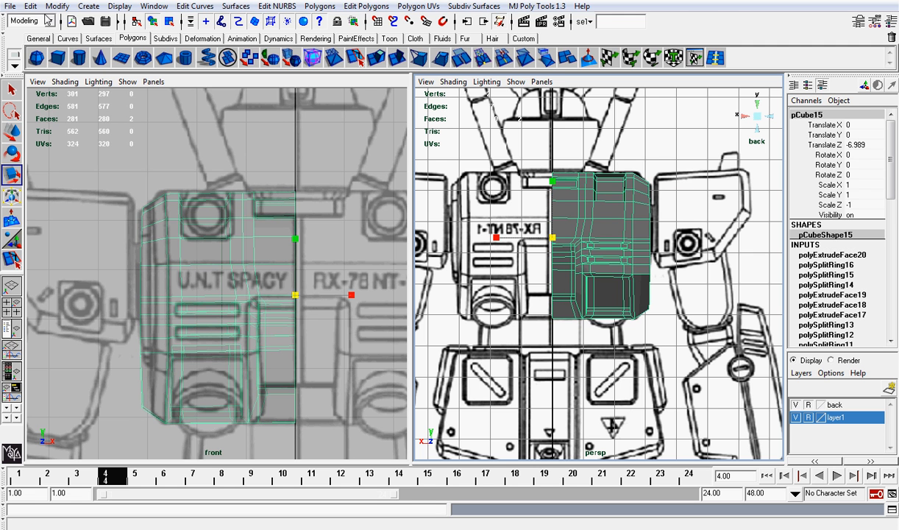
Freeze the half backpack's transformations and delete its construction history.
left_click(57, 6)
left_click(74, 48)
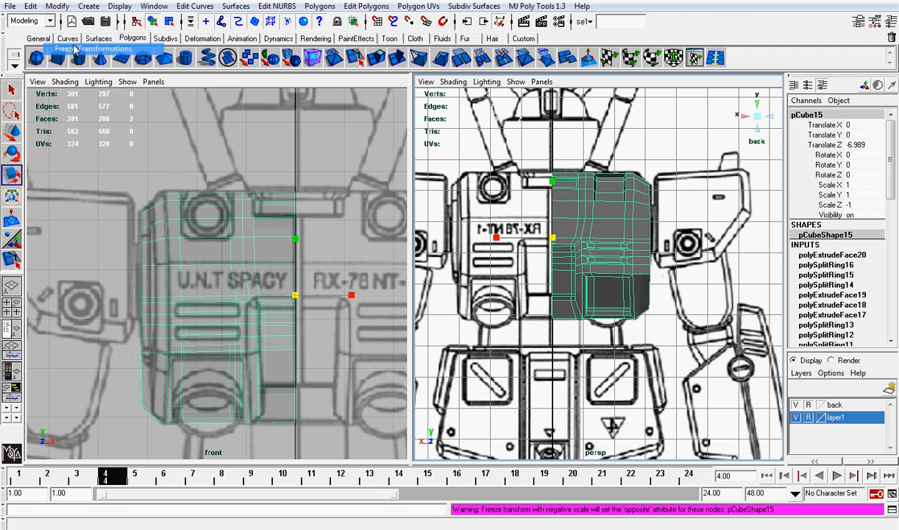
left_click(30, 6)
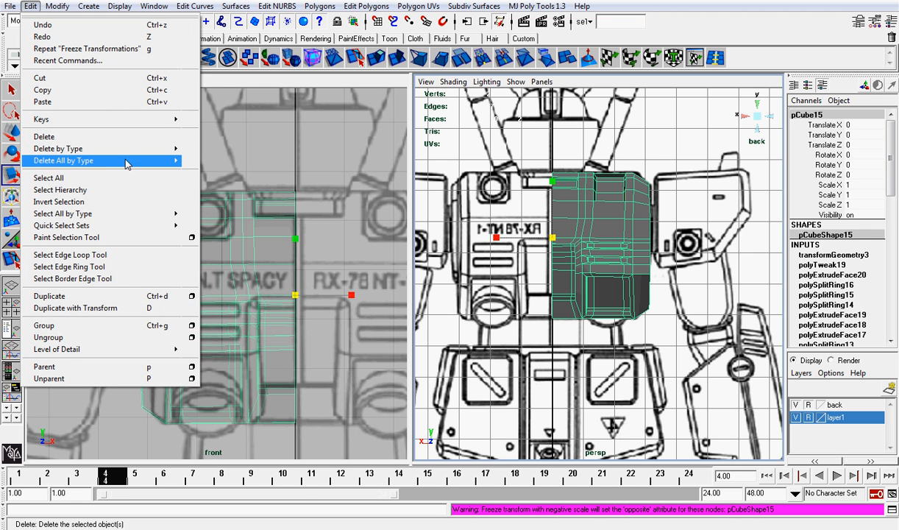
mouse_move(136, 148)
left_click(192, 154)
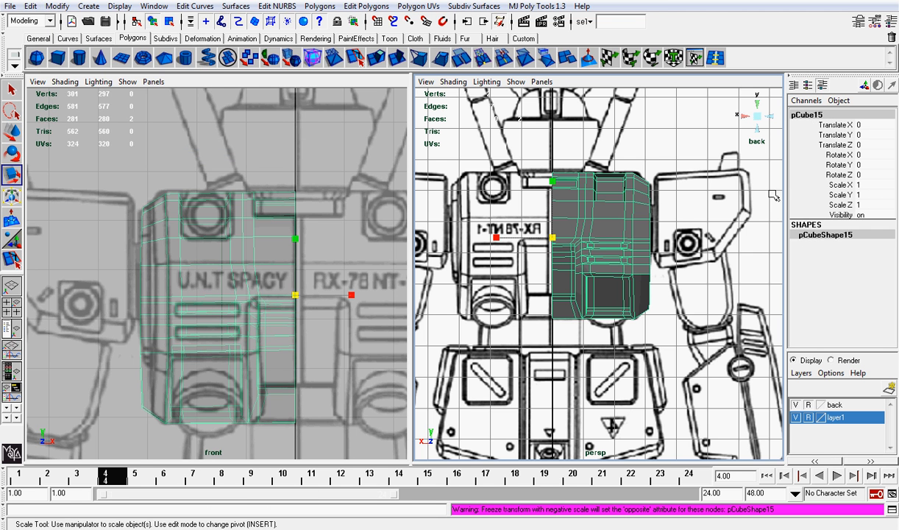
Duplicate the half backpack and mirror the copy across the centre line with a Scale X of -1.
right_click(610, 212)
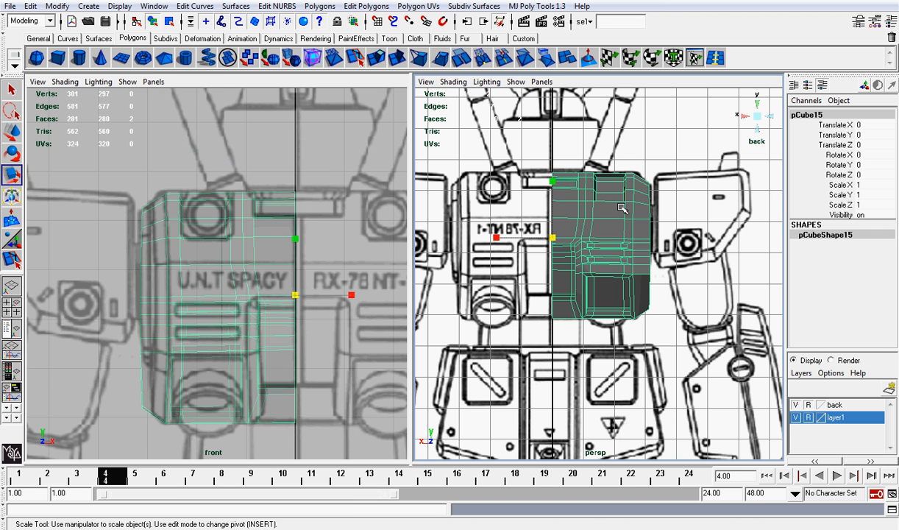
key("ctrl+d")
left_click(857, 185)
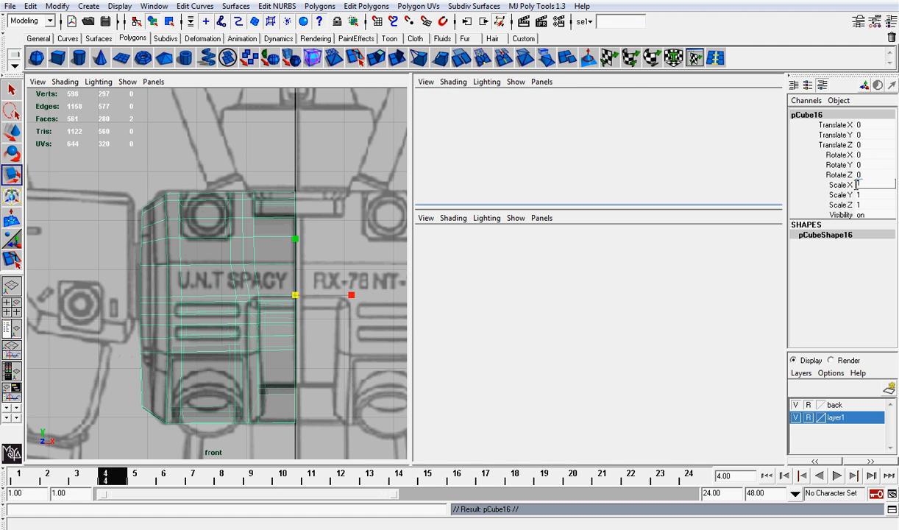
type("-1")
key("Return")
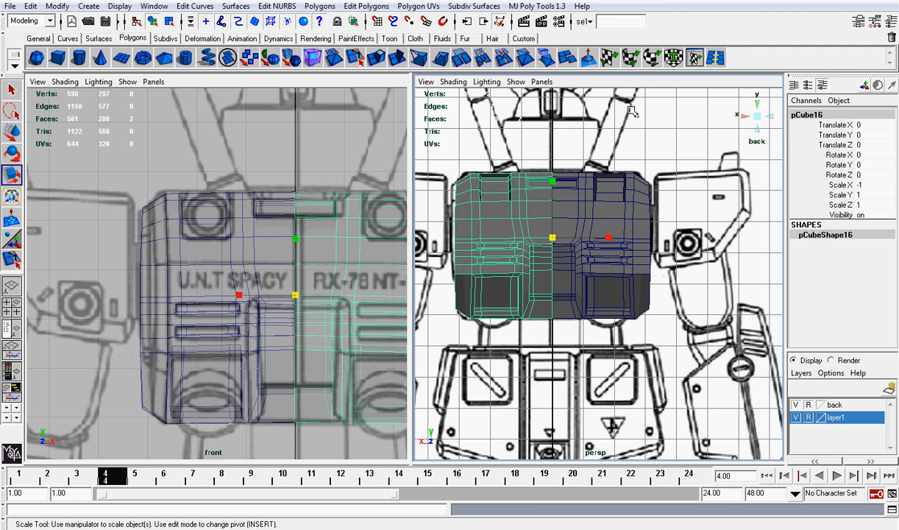
left_click(647, 146)
scroll(671, 156, "up", 6)
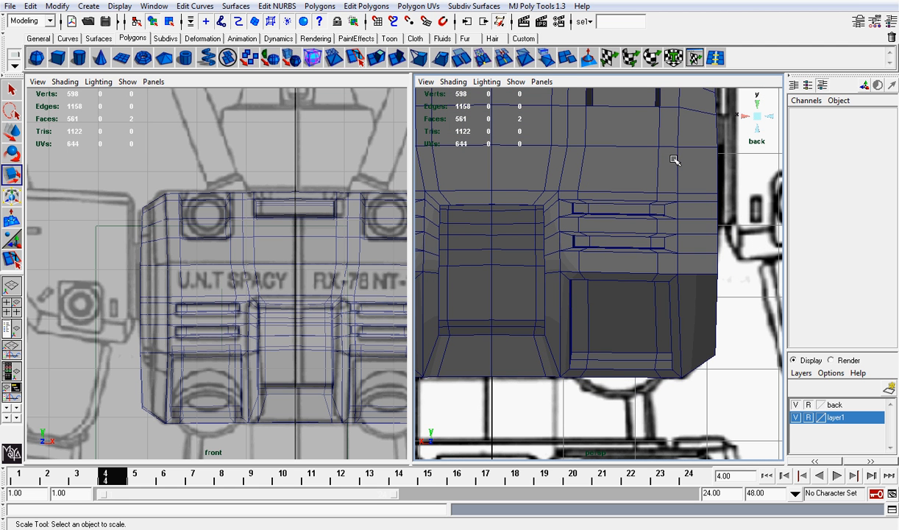
middle_click_drag(555, 207, 627, 245, "alt")
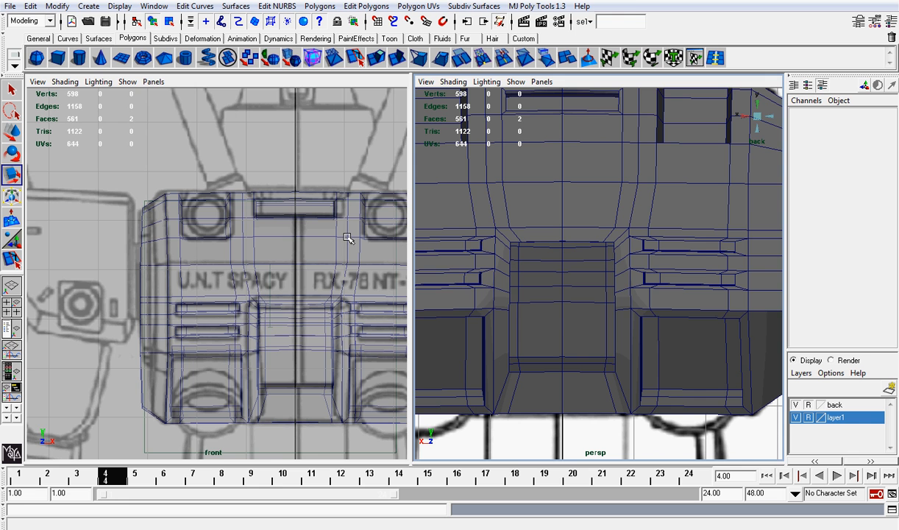
scroll(348, 238, "down", 3)
key("f")
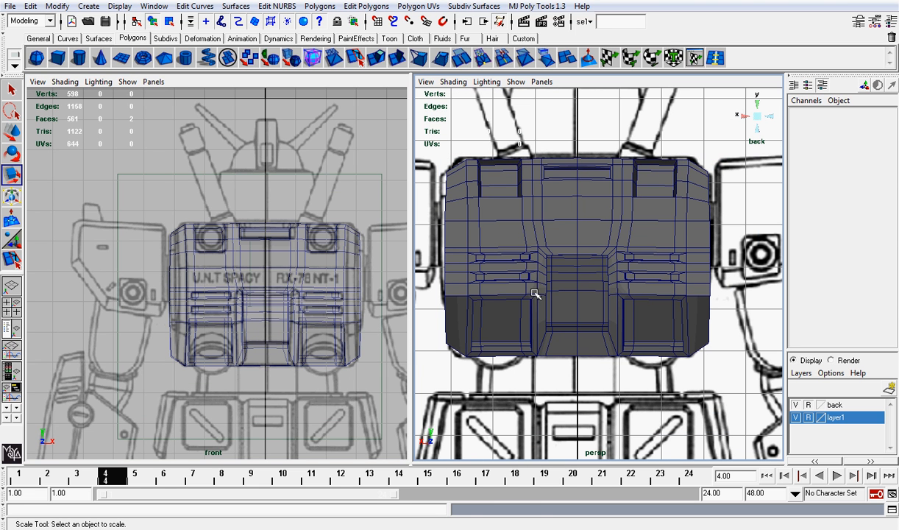
Create a polygon cylinder with 8 axis subdivisions and 0 cap subdivisions.
left_click(78, 56)
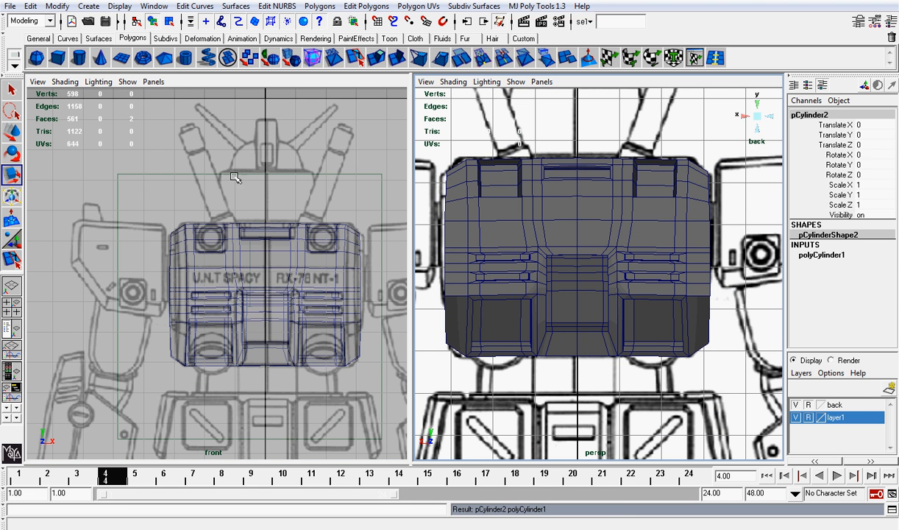
left_click(747, 111)
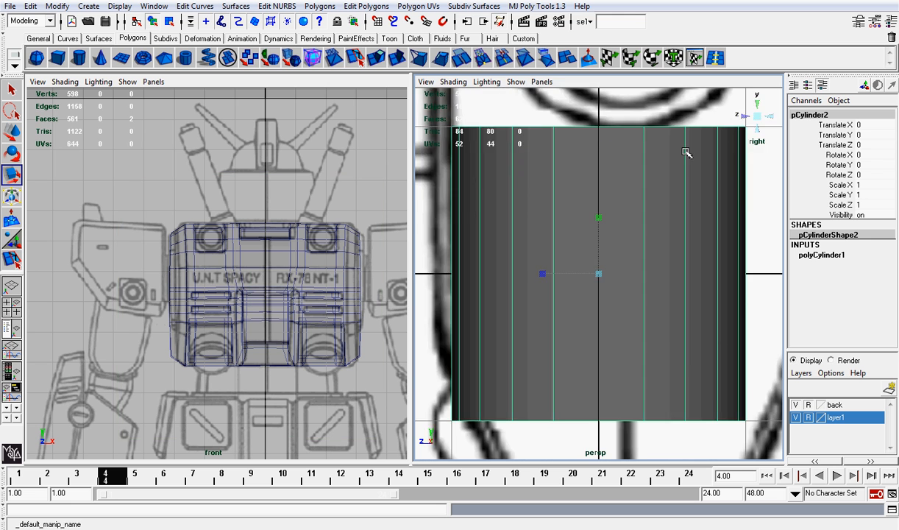
scroll(627, 352, "down", 3)
middle_click_drag(643, 234, 601, 276, "alt")
left_click(828, 255)
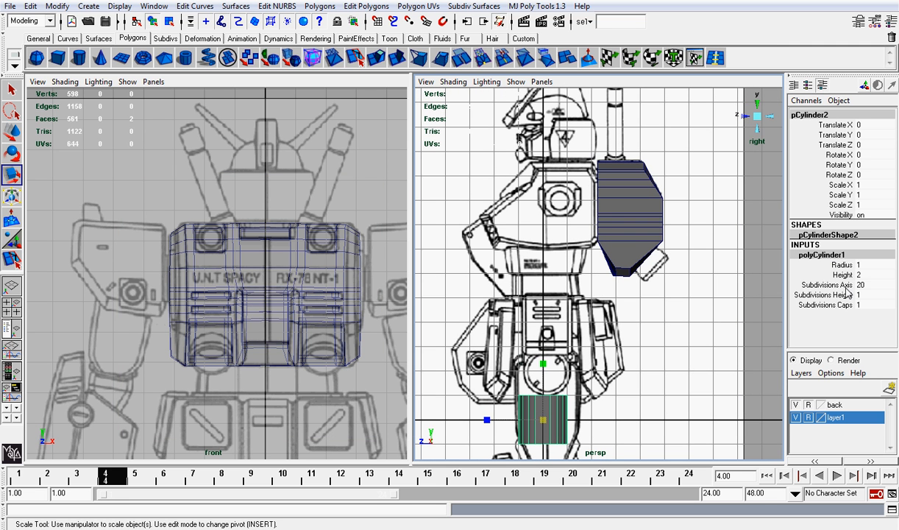
left_click(843, 285)
middle_click_drag(713, 296, 641, 298)
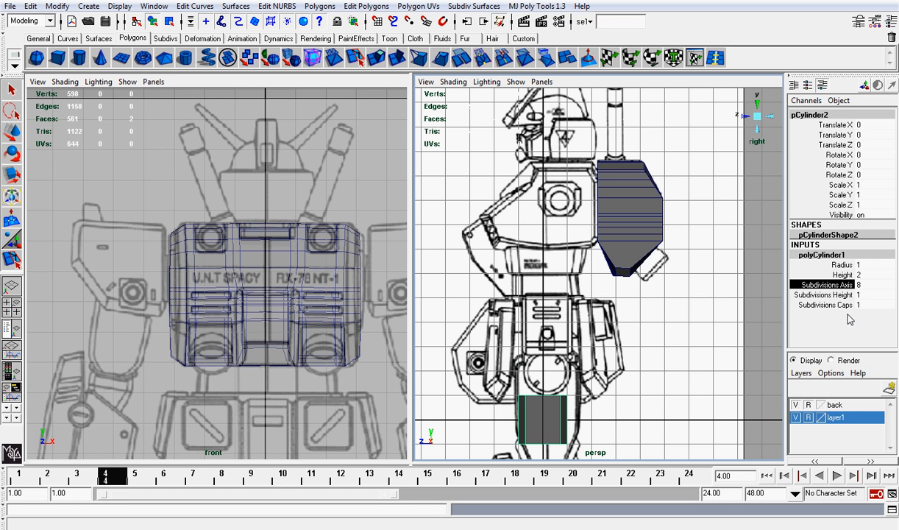
left_click(794, 306)
key("w")
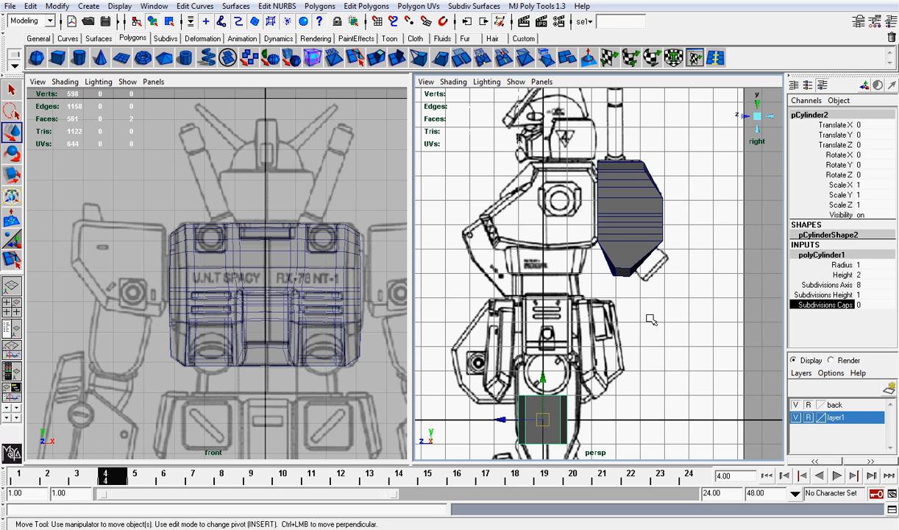
Move the cylinder over the antenna base above the backpack, to about X -1.44, Y 11.218, Z -3.125.
left_click_drag(548, 381, 547, 103)
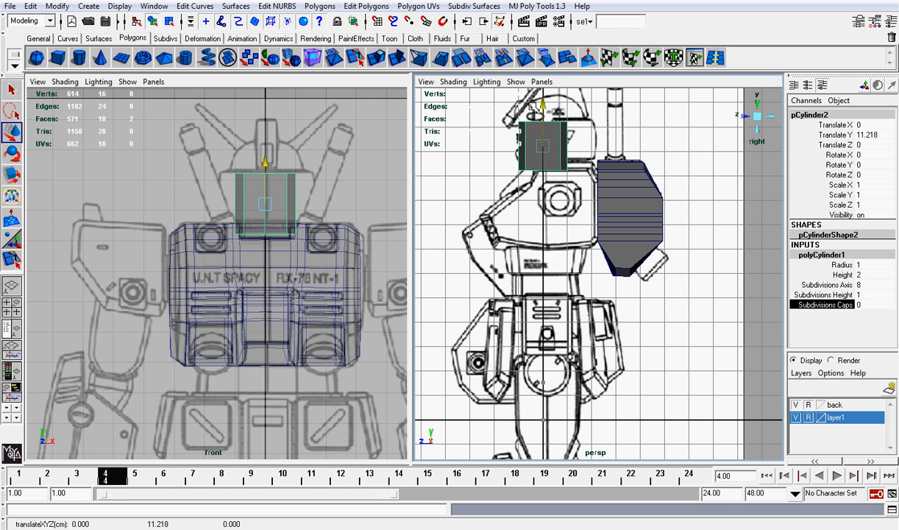
middle_click_drag(466, 144, 431, 229, "alt")
left_click_drag(464, 231, 543, 234)
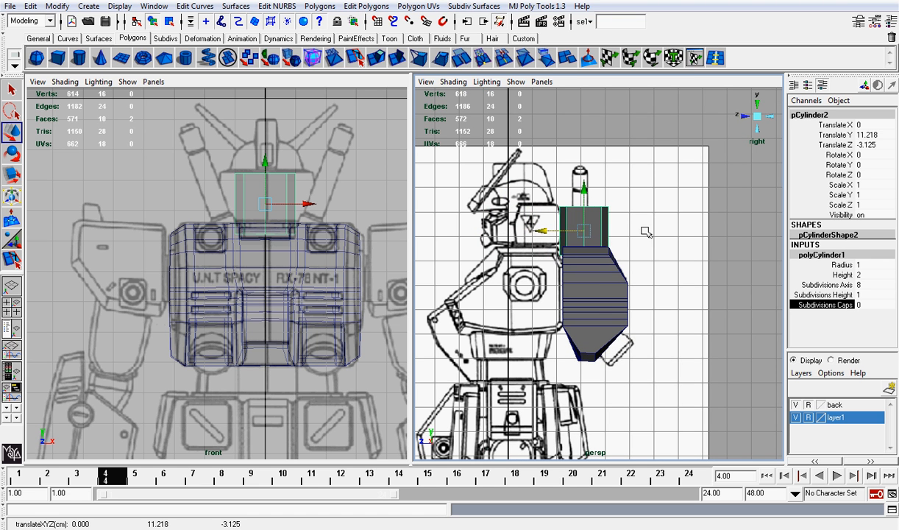
scroll(645, 232, "up", 4)
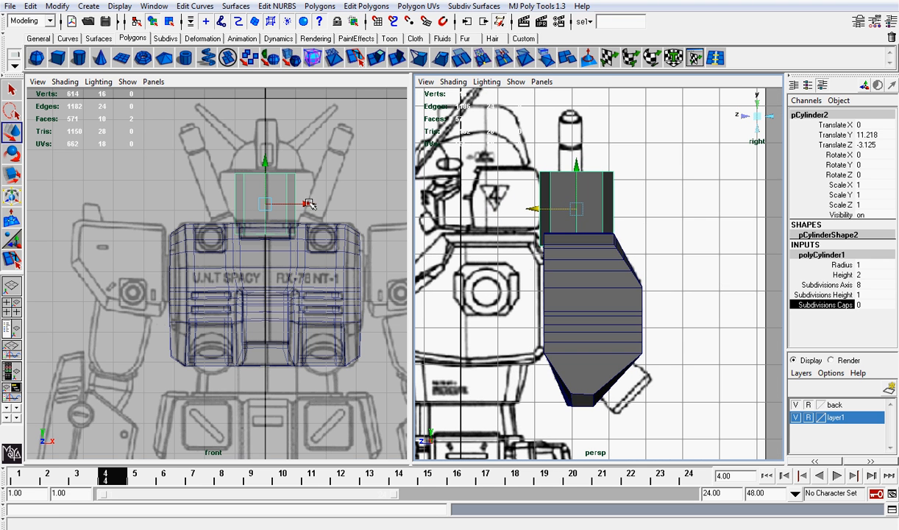
left_click_drag(309, 204, 265, 203)
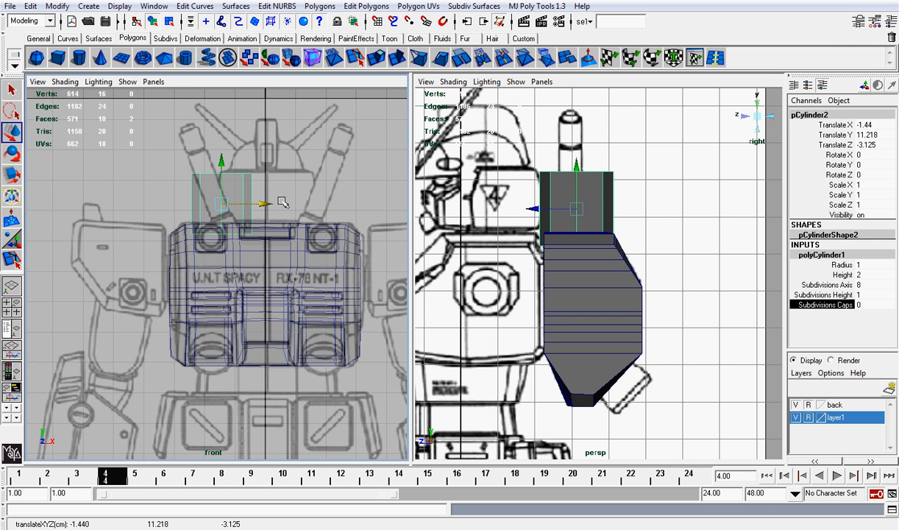
Scale the cylinder uniformly to 0.333 and move it to about Z -2.968 to fit the antenna in the side view.
scroll(282, 203, "up", 2)
scroll(282, 203, "up", 2)
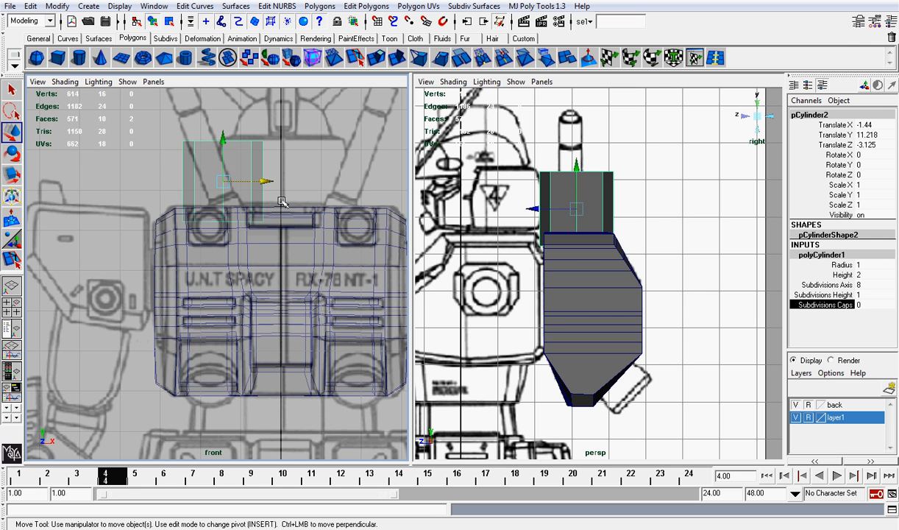
key("r")
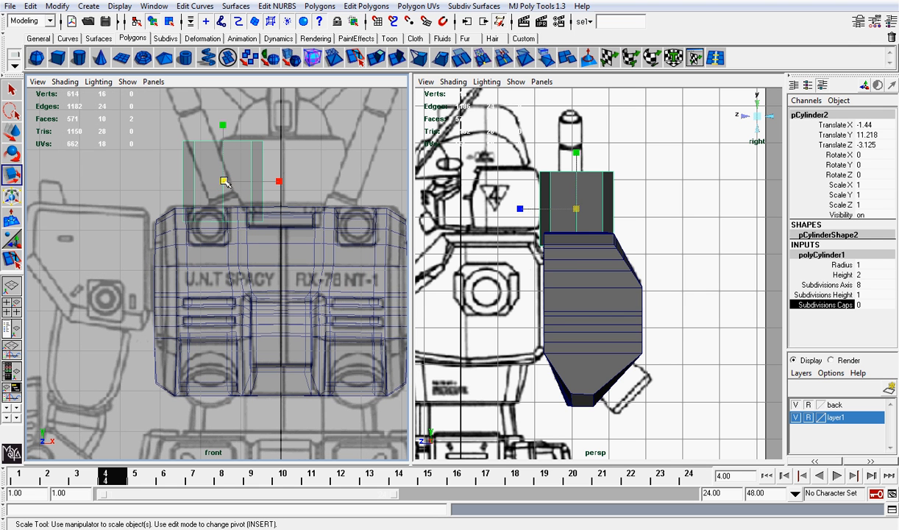
left_click_drag(224, 181, 183, 183)
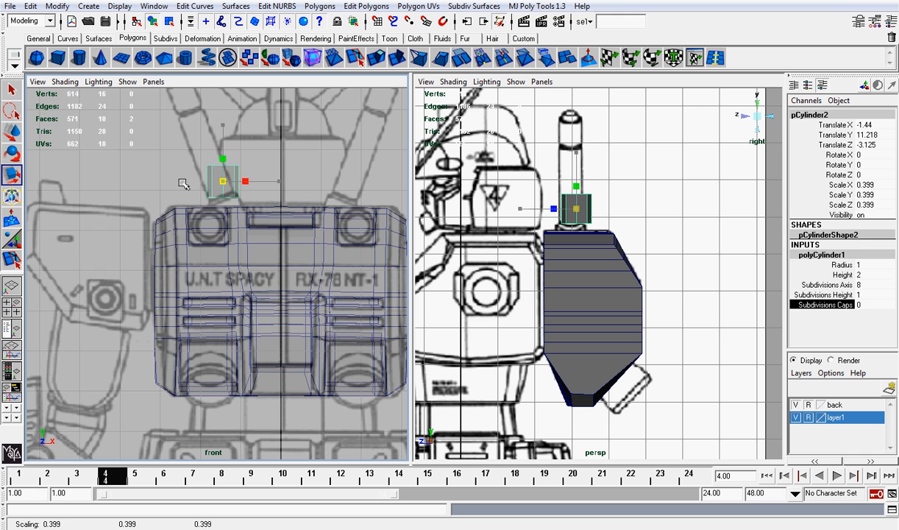
middle_click_drag(234, 189, 260, 255, "alt")
scroll(287, 289, "up", 4)
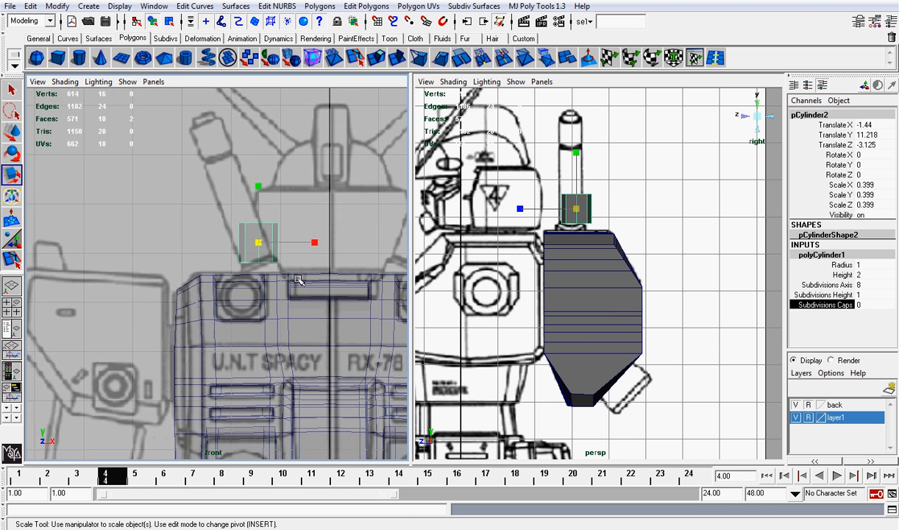
scroll(298, 280, "up", 2)
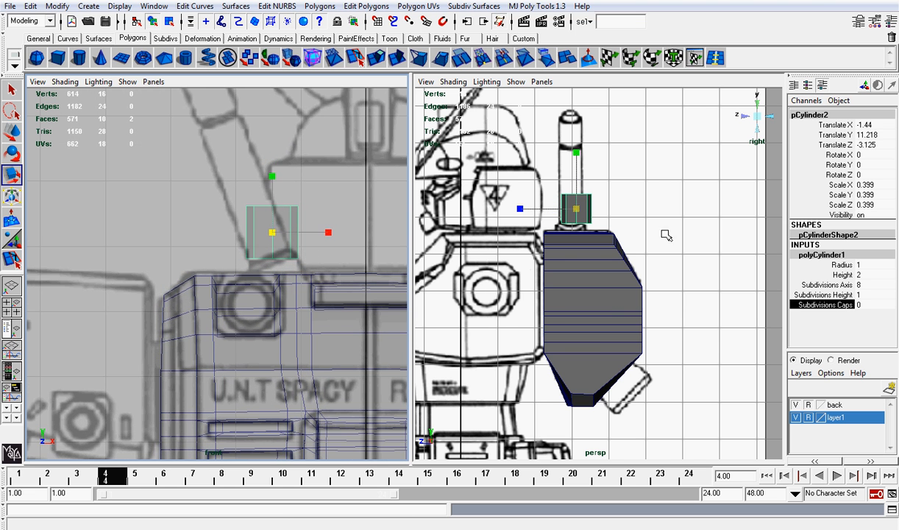
scroll(572, 206, "up", 1)
left_click_drag(573, 198, 543, 198)
key("w")
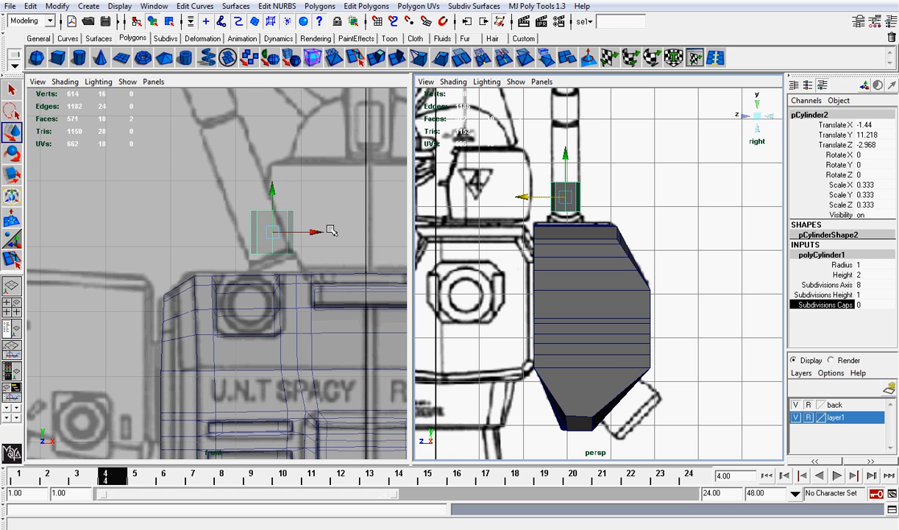
Lower the cylinder to about Y 10.844 and tilt it to Rotate Z 19.974 to follow the antenna's slant.
left_click_drag(270, 190, 282, 213)
key("r")
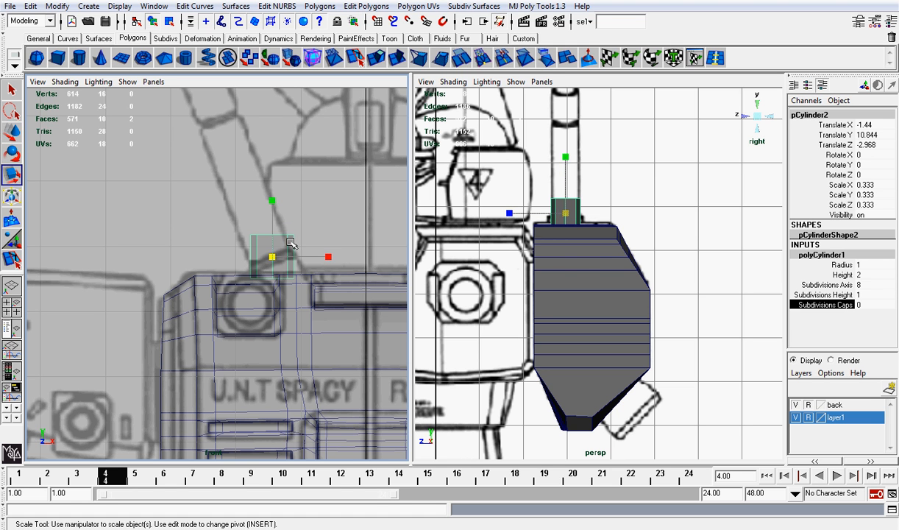
key("e")
left_click_drag(336, 256, 309, 233)
key("w")
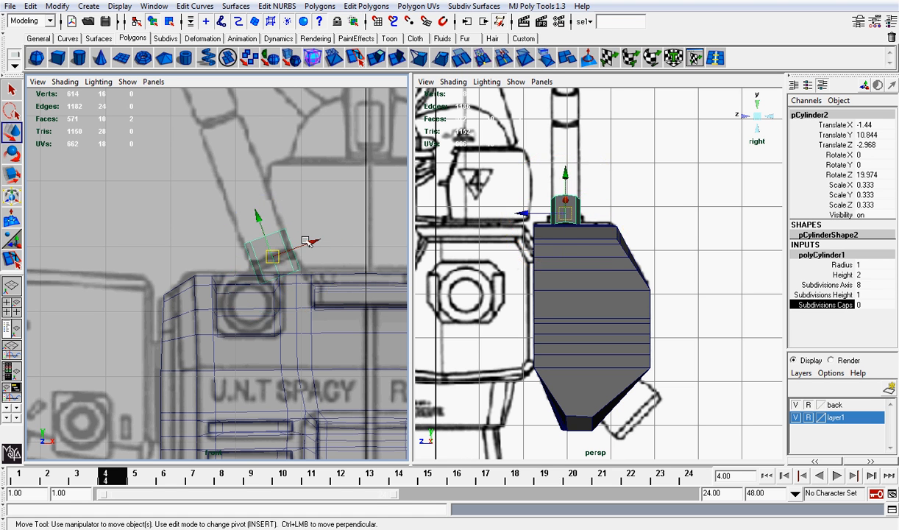
Stretch the cylinder along its axis, moving its upper vertices to the antenna's tip and its lower vertices into the backpack.
right_click_drag(260, 251, 229, 246)
left_click_drag(212, 193, 302, 247)
middle_click_drag(291, 231, 328, 338, "alt")
left_click_drag(328, 339, 227, 134)
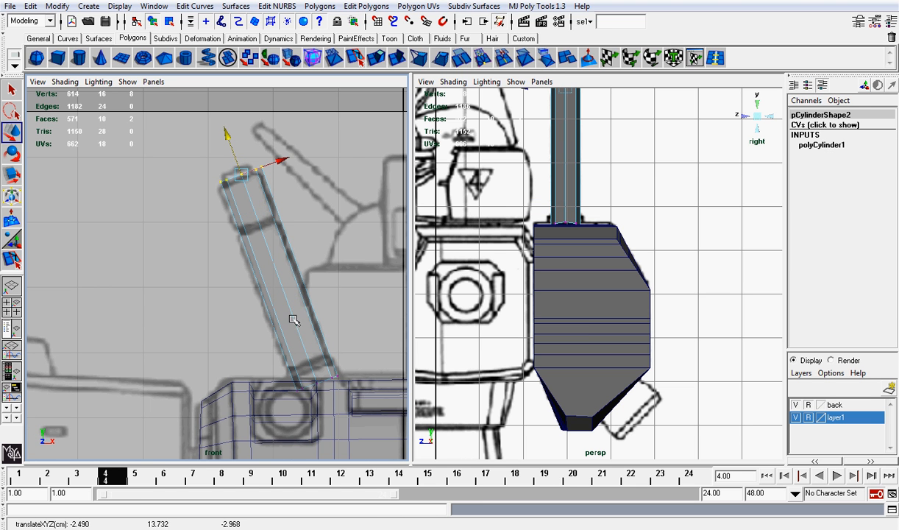
left_click_drag(272, 345, 392, 448)
mouse_move(307, 347)
left_mouse_down()
mouse_move(313, 361)
mouse_move(305, 348)
left_mouse_up()
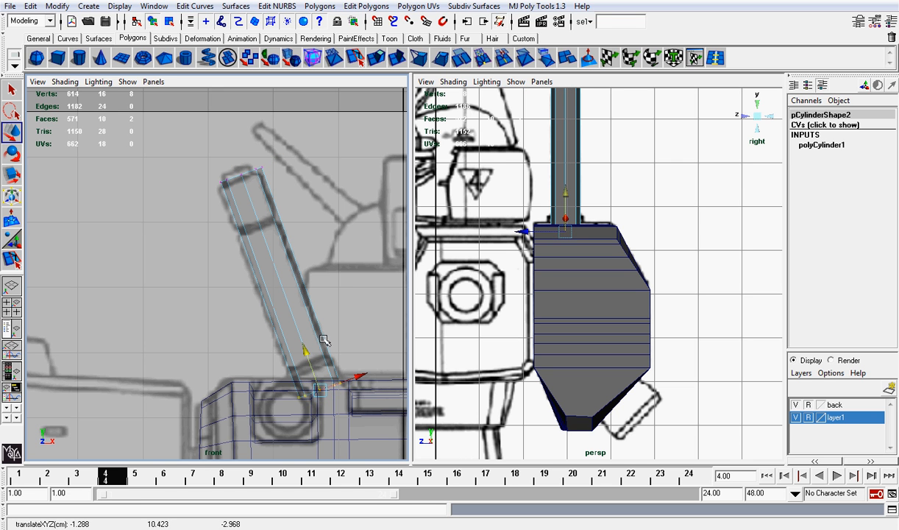
Insert an edge loop around the cylinder near its lower end, where the antenna's base collar starts.
left_click(691, 57)
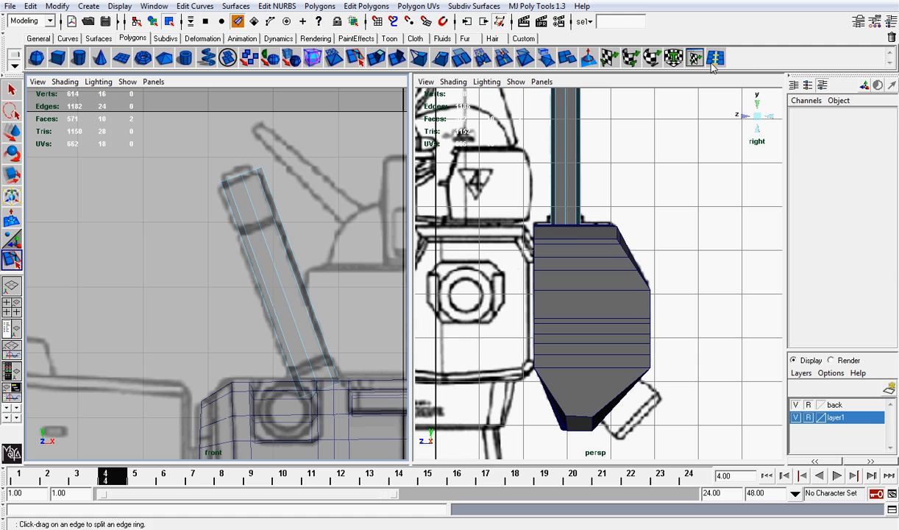
left_click(283, 338)
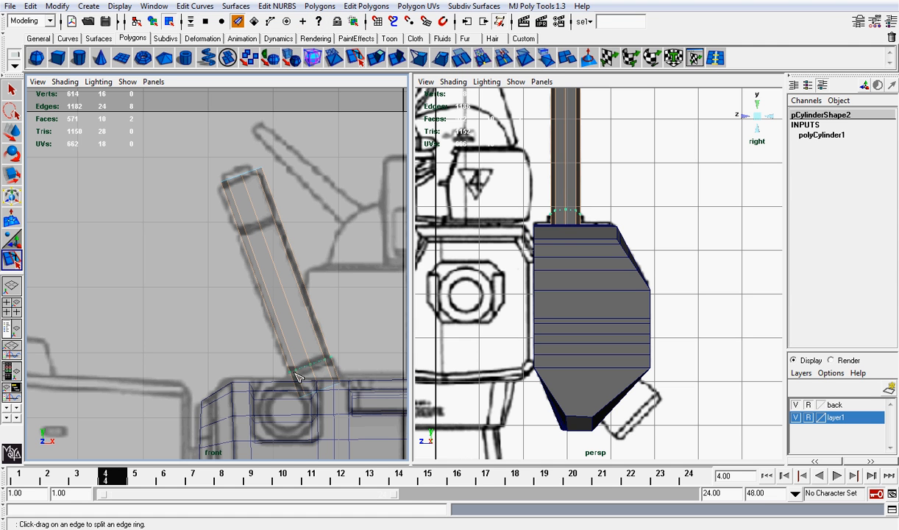
left_click_drag(295, 378, 294, 376)
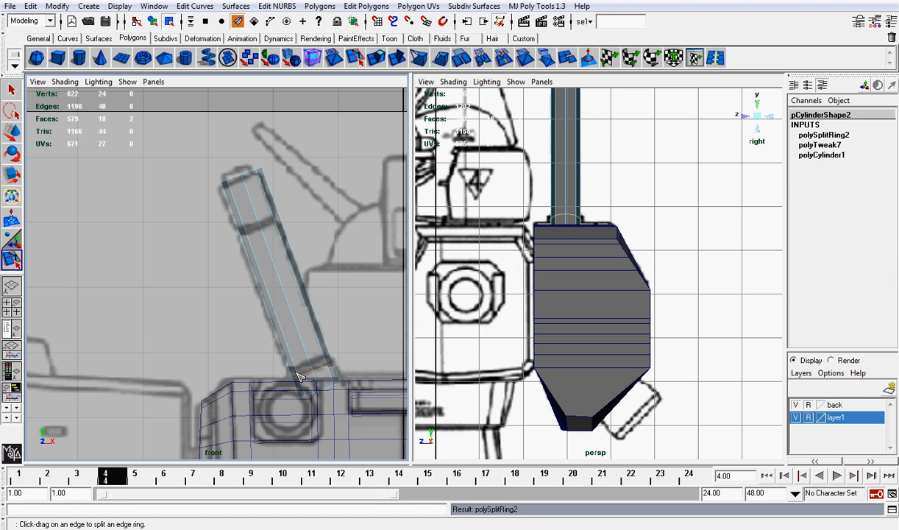
Extrude the faces below the base loop and scale them outward to about 1.217, 1.271, 1.217 to form the collar.
key("w")
scroll(304, 339, "up", 2)
middle_click_drag(335, 386, 305, 325, "alt")
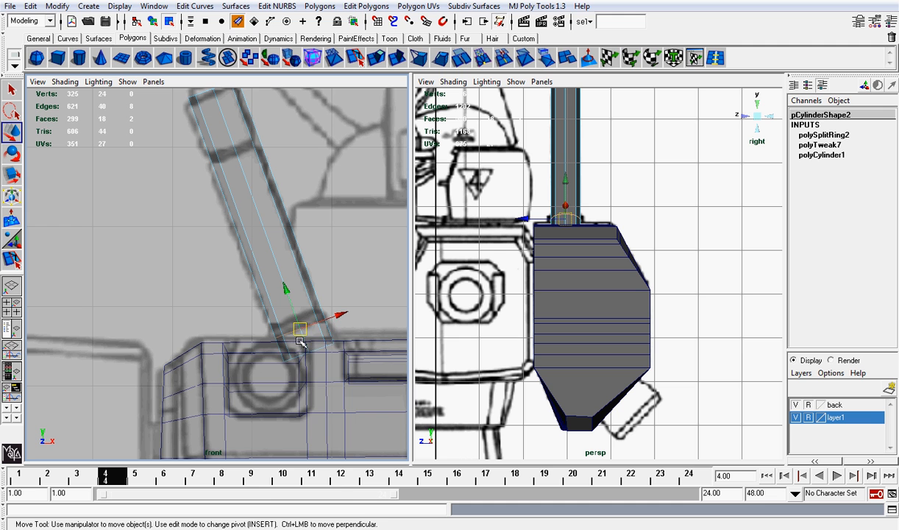
right_click_drag(296, 338, 285, 336)
key("ctrl+z")
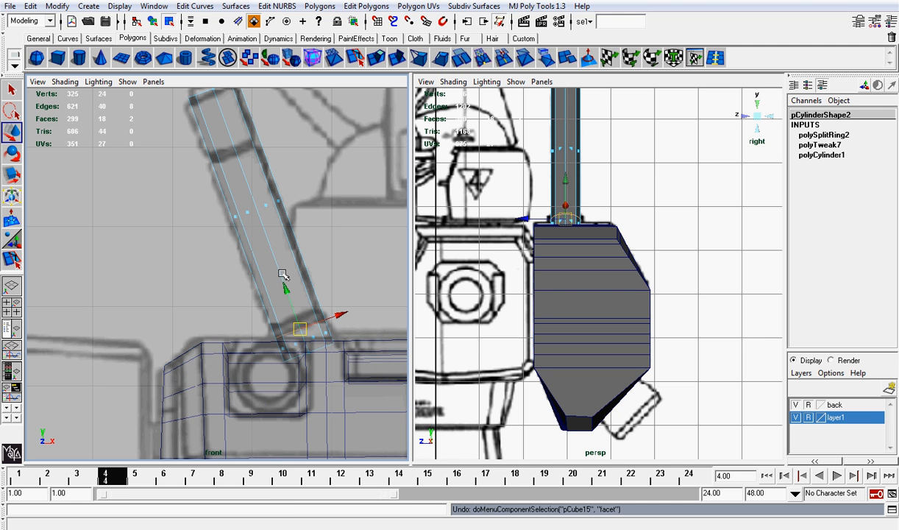
left_click_drag(272, 305, 346, 382)
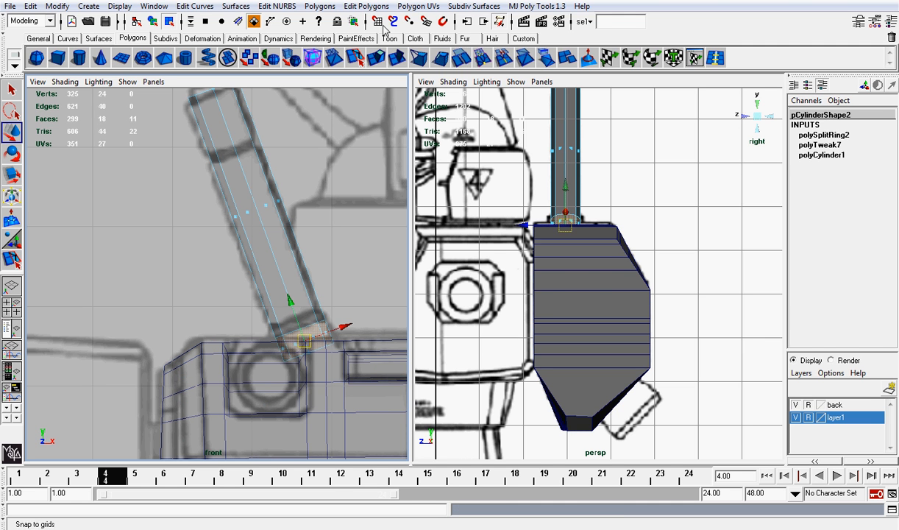
left_click(380, 61)
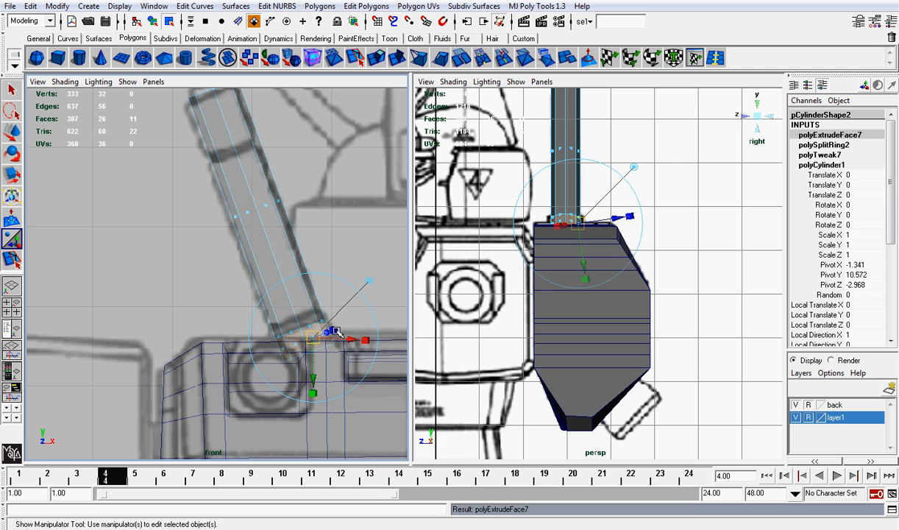
left_click_drag(330, 335, 334, 340)
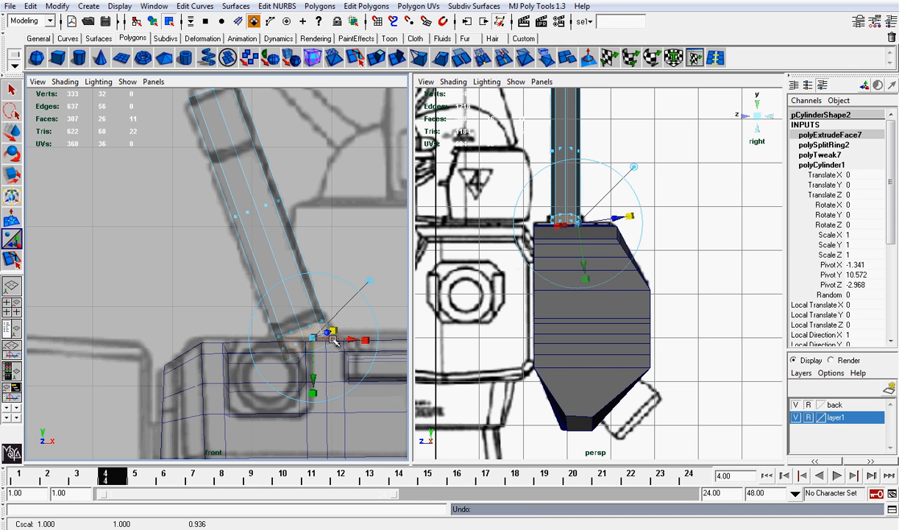
left_click(367, 282)
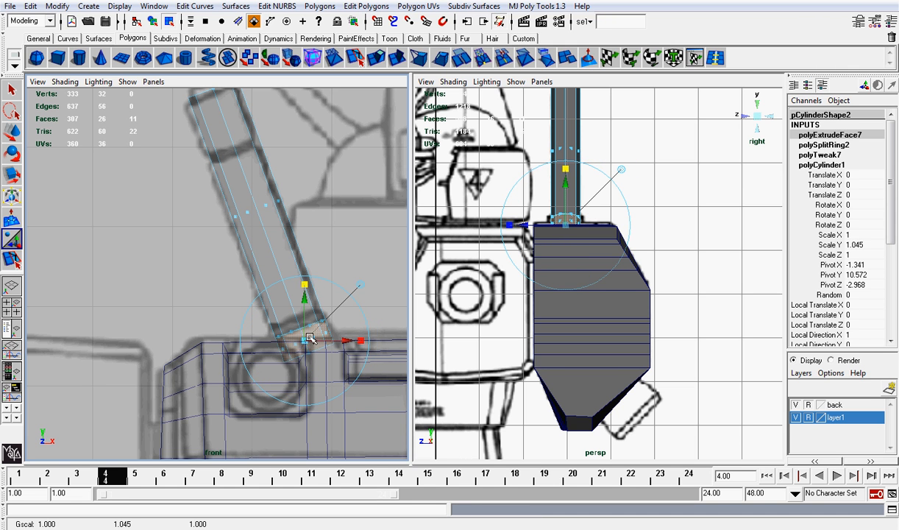
left_click_drag(308, 346, 315, 344)
Slide the collar's faces and vertices along the antenna's axis to match the collar in the reference drawing.
key("w")
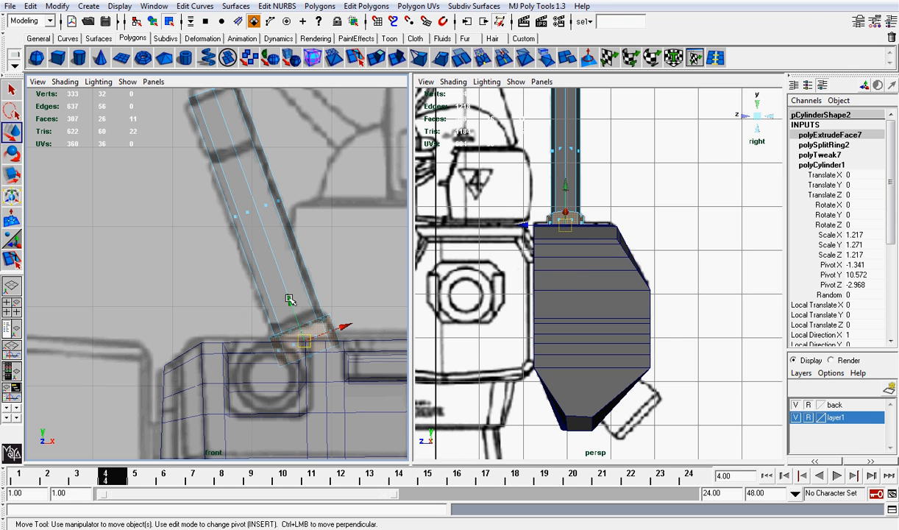
left_click_drag(289, 300, 297, 304)
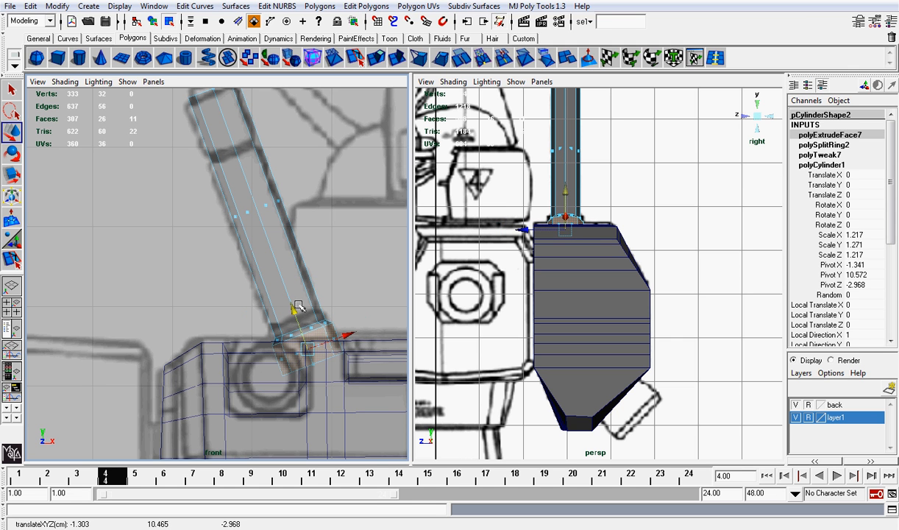
right_click_drag(317, 324, 281, 322)
left_click_drag(271, 300, 356, 379)
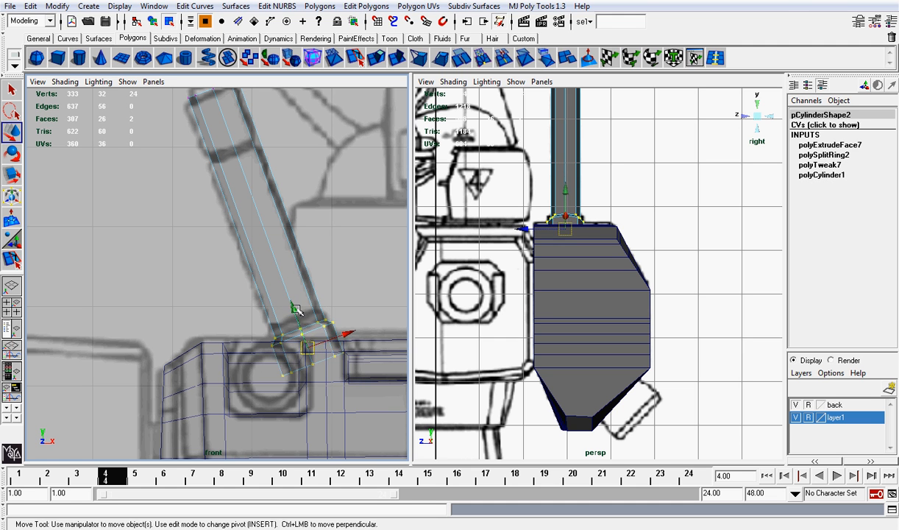
mouse_move(293, 308)
left_mouse_down()
mouse_move(267, 245)
mouse_move(302, 296)
left_mouse_up()
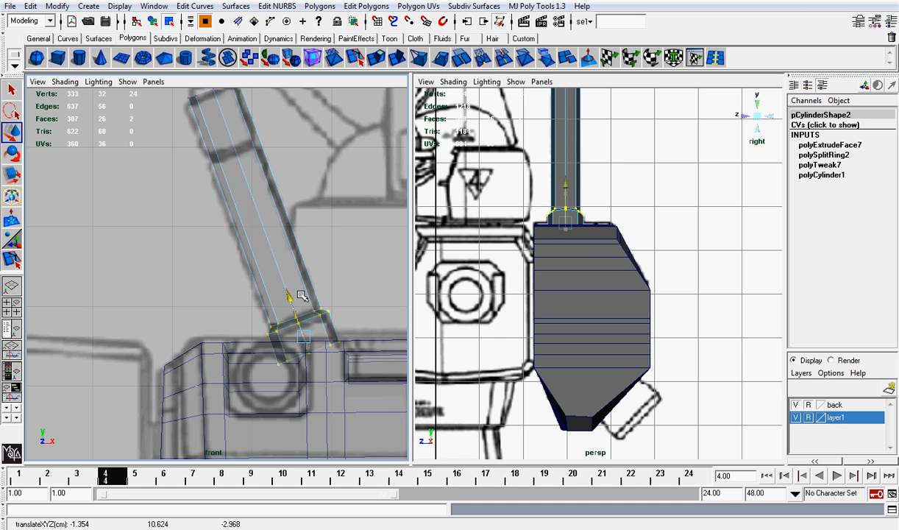
Insert two edge loops around the antenna to bound the dark band below its tip.
left_click(715, 57)
middle_click_drag(159, 171, 172, 213, "alt")
left_click_drag(230, 183, 233, 193)
left_click(227, 195)
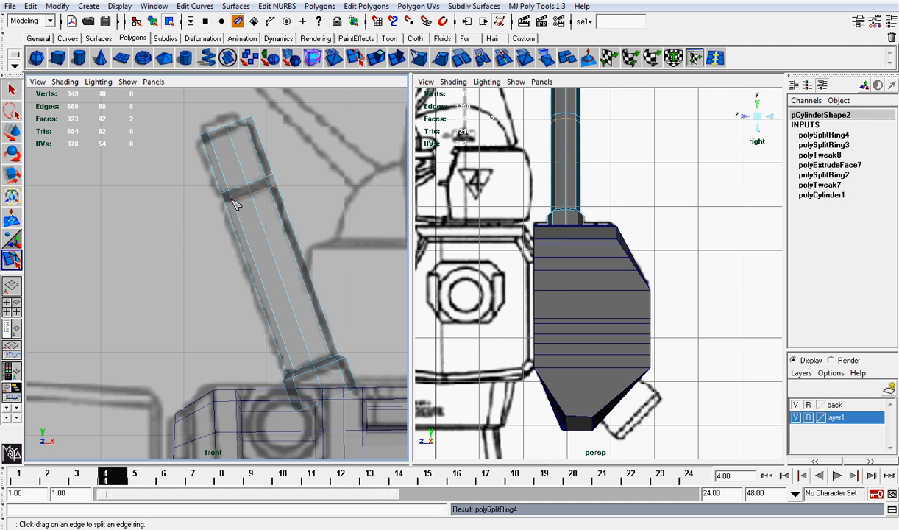
Extrude the faces of the band between the two upper loops and scale them inward to 0.883.
key("w")
scroll(258, 179, "up", 2)
middle_click_drag(254, 169, 260, 203, "alt")
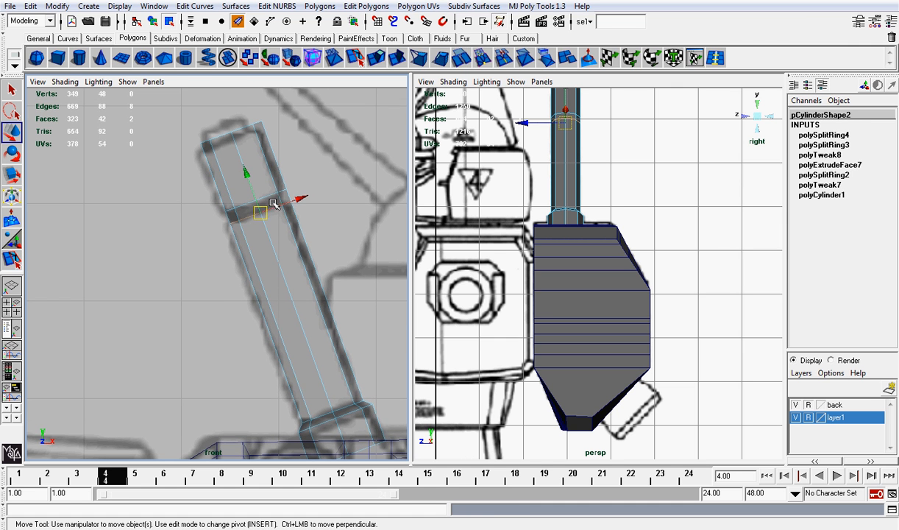
left_click_drag(203, 179, 314, 236)
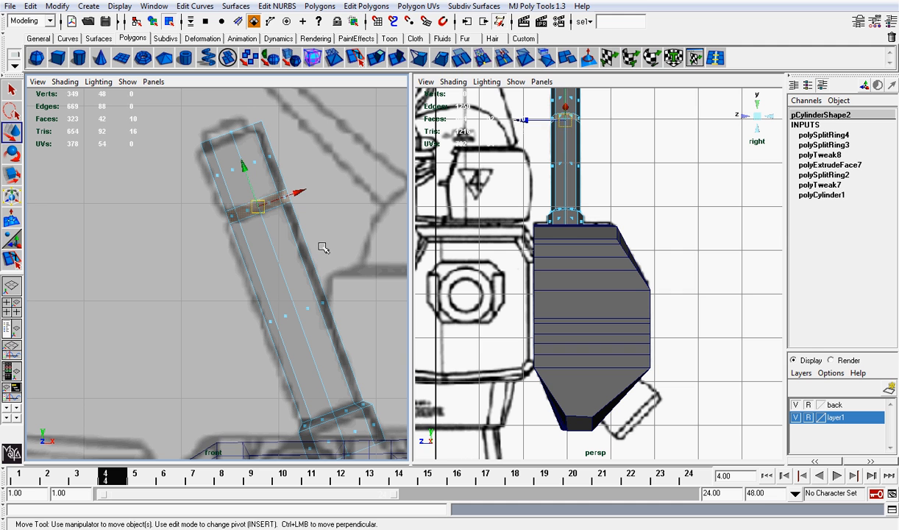
left_click(375, 57)
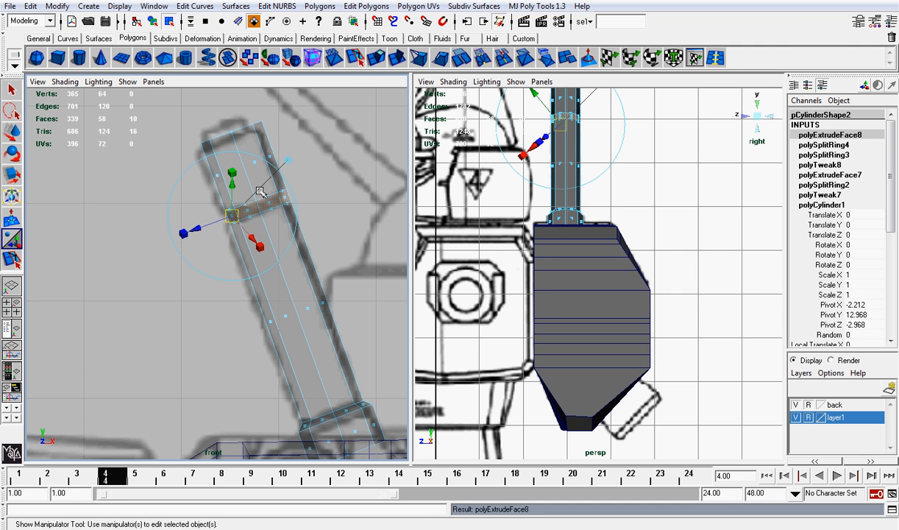
left_click(291, 162)
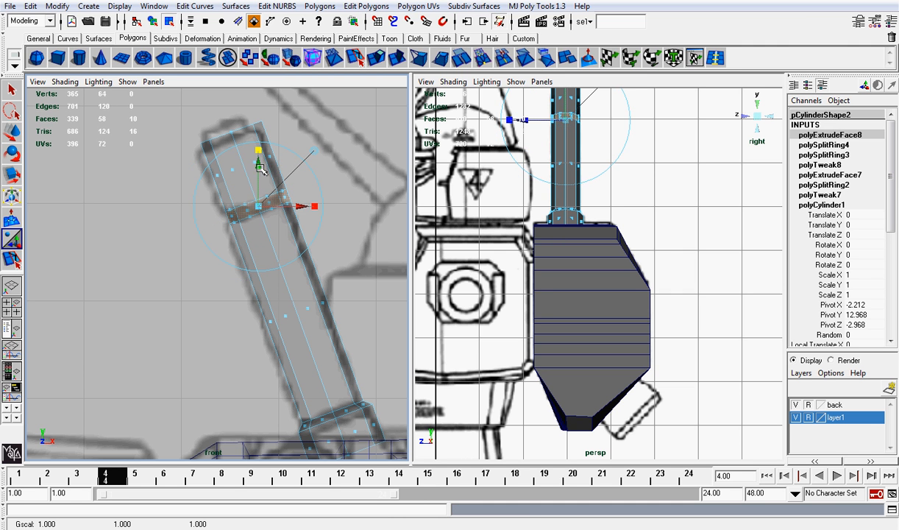
left_click_drag(257, 207, 258, 193)
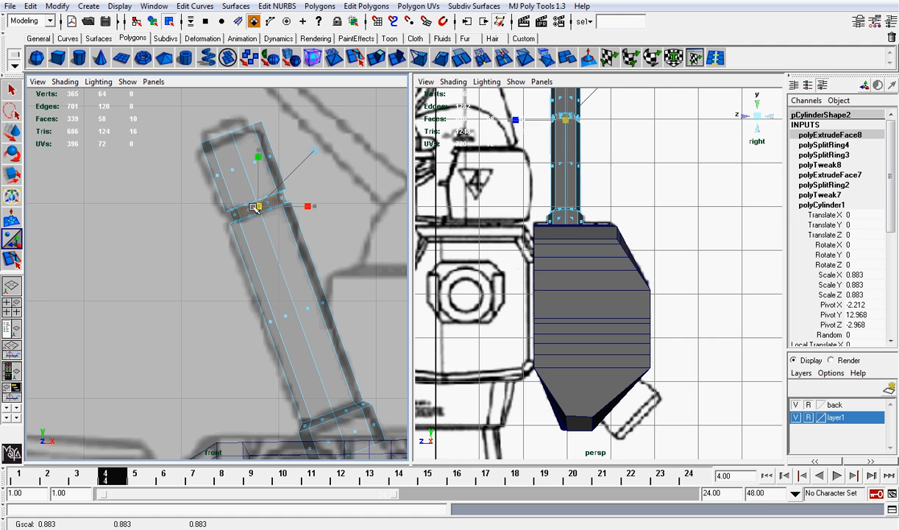
Scale the band's extruded faces to -1 in X and Y, and return to object selection.
scroll(264, 174, "up", 2)
key("w")
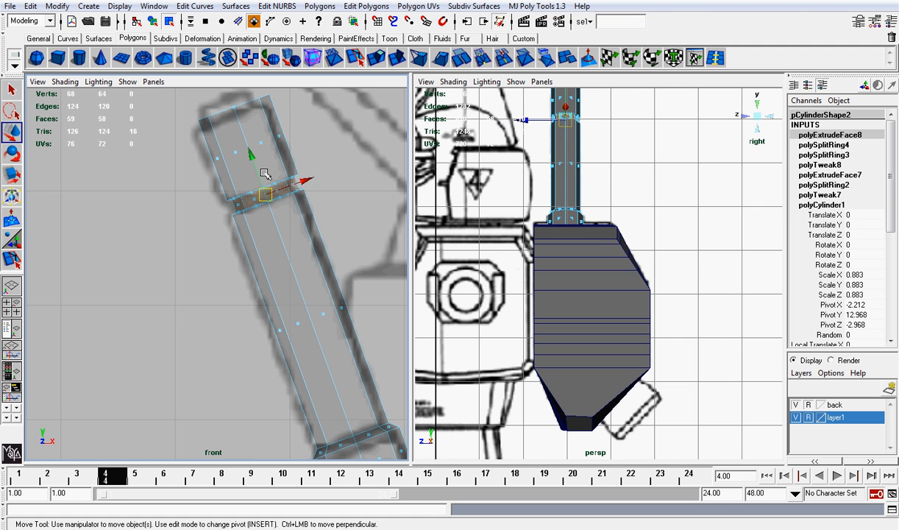
key("r")
left_click_drag(283, 245, 293, 175)
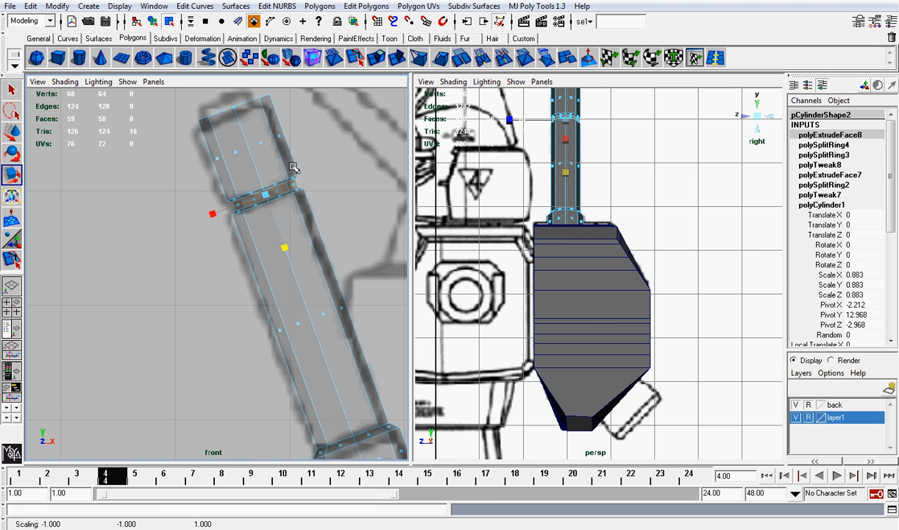
key("F8")
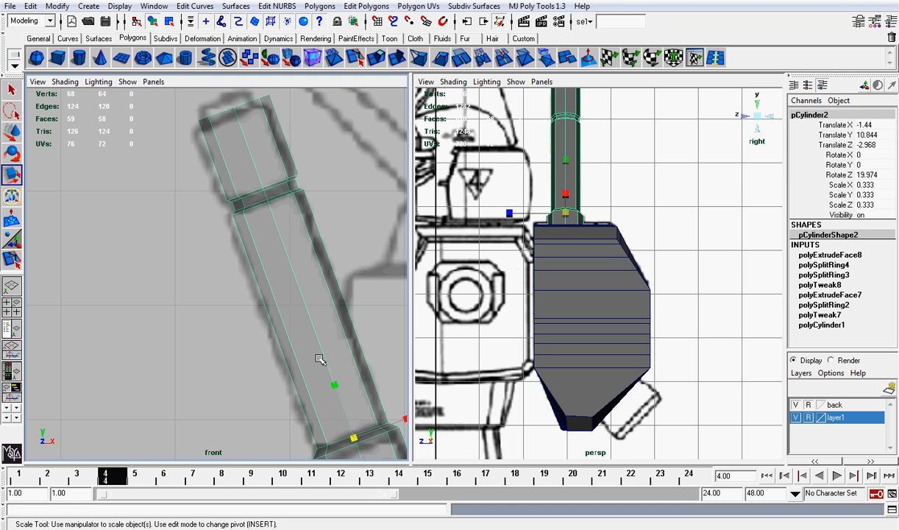
Narrow the antenna cylinder to Scale X 0.295 and shift it to about X -1.464, Y 10.835.
middle_click_drag(375, 365, 337, 330, "alt")
left_click_drag(311, 350, 299, 349)
key("w")
Try extruding the face on the antenna's tip twice, and save the scene.
middle_click_drag(262, 212, 293, 340, "alt")
scroll(293, 338, "up", 1)
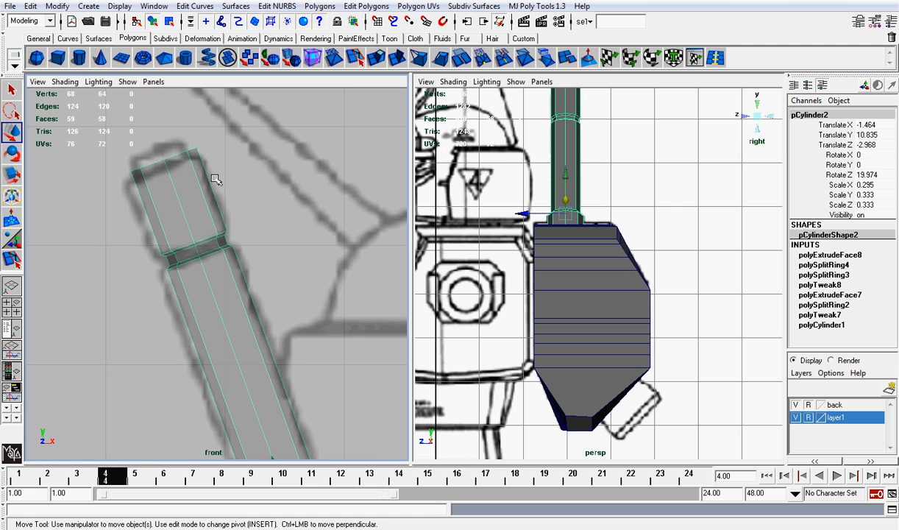
right_click_drag(159, 167, 111, 194)
left_click(163, 160)
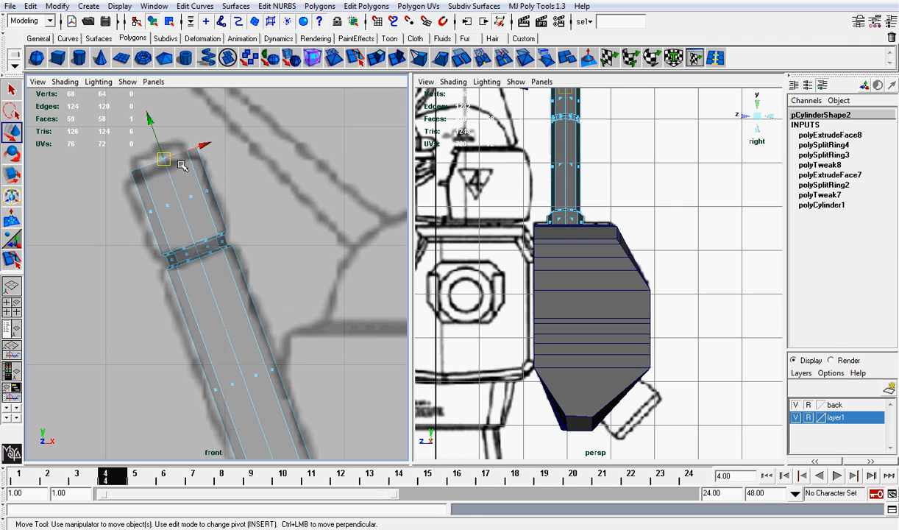
middle_click_drag(294, 147, 321, 180, "alt")
left_click(375, 60)
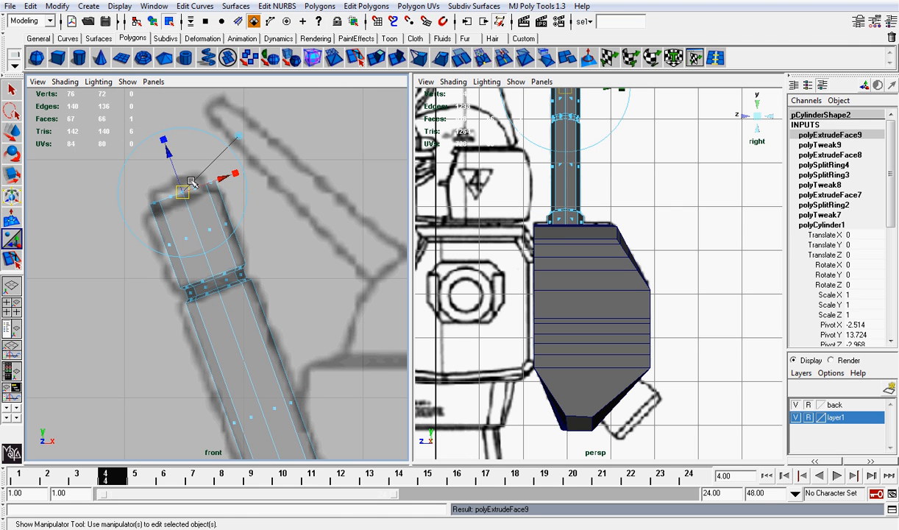
left_click_drag(177, 176, 173, 163)
key("ctrl+z")
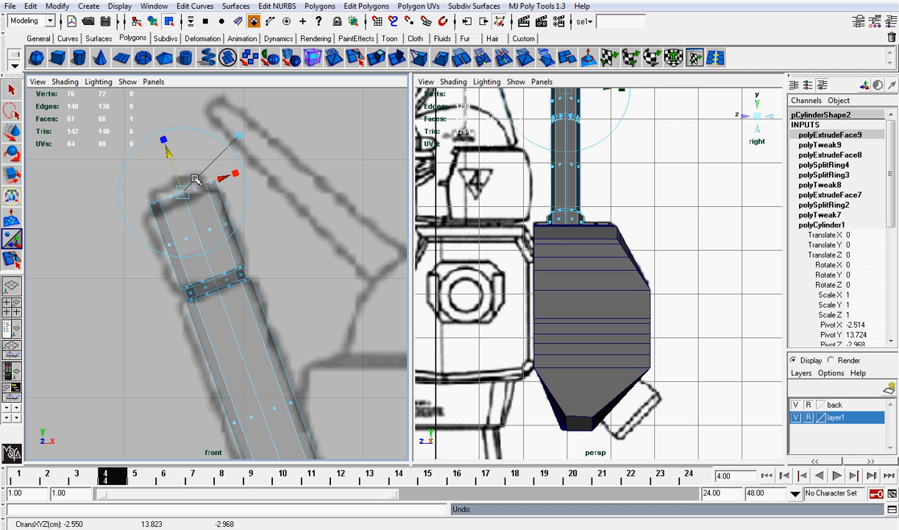
key("g")
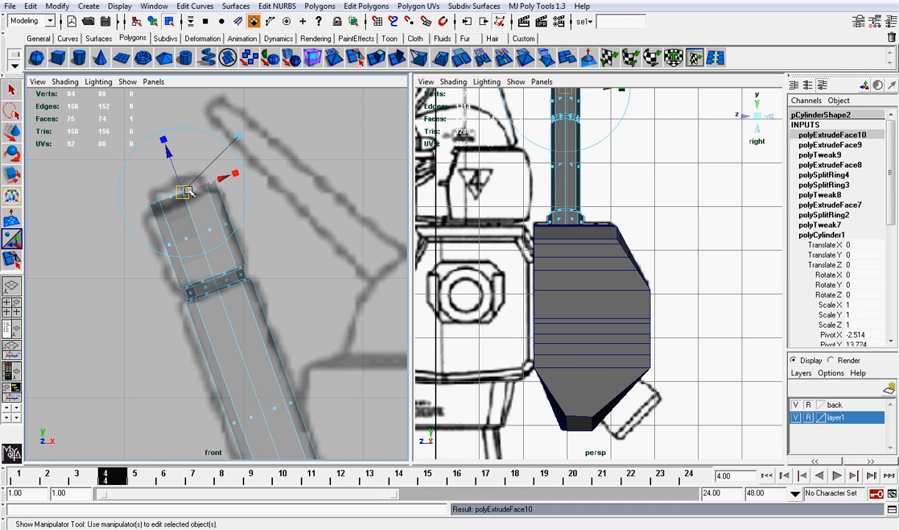
key("q")
key("ctrl+s")
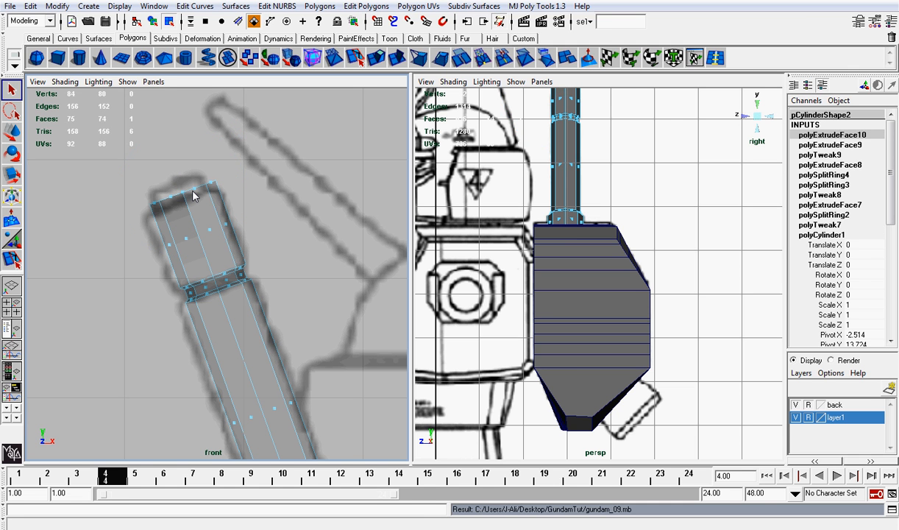
Undo the extrusions on the antenna's tip and redo the antenna's last small move.
key("ctrl+z")
key("ctrl+z")
key("ctrl+z")
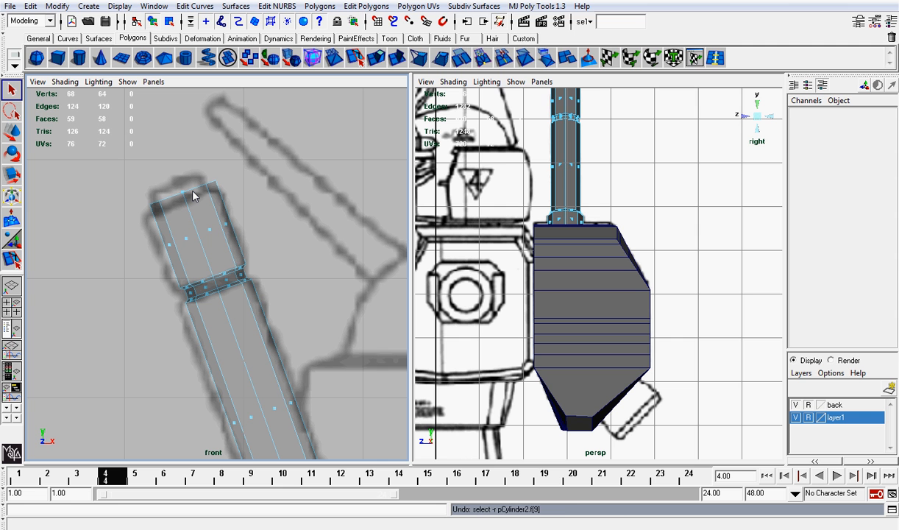
key("ctrl+z")
key("ctrl+z")
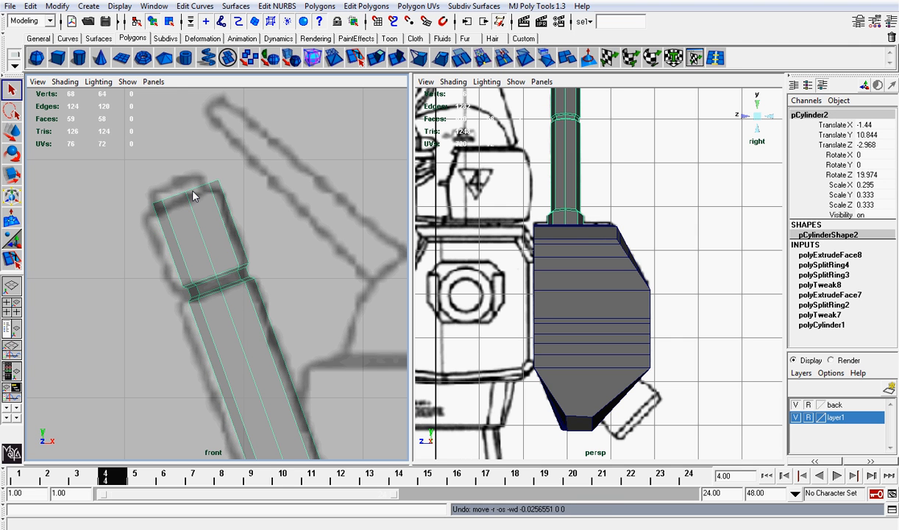
left_click(30, 6)
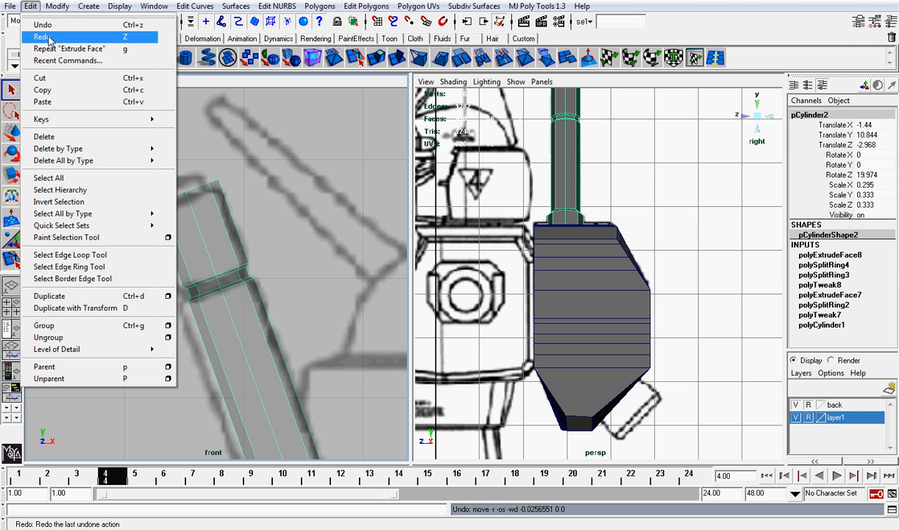
left_click(48, 39)
Extrude the face on the antenna's tip and scale it inward to 0.617.
right_click_drag(204, 215, 206, 235)
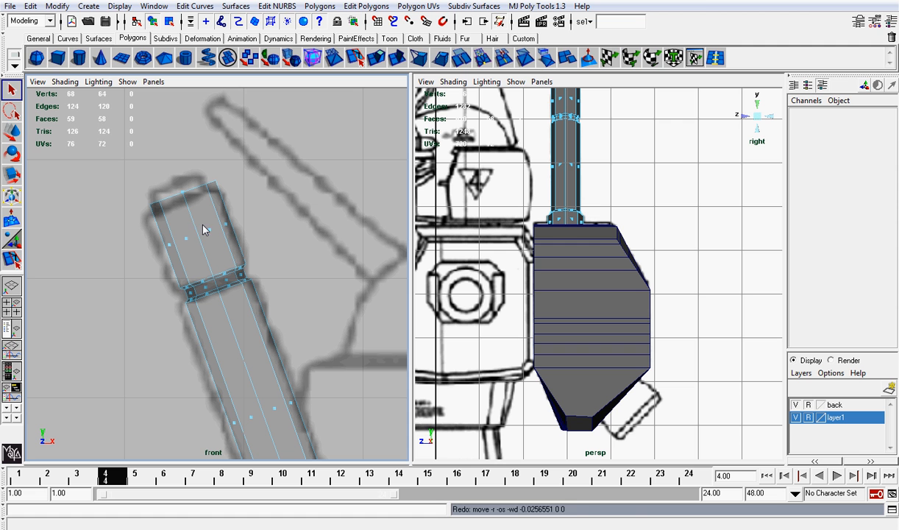
left_click(190, 201)
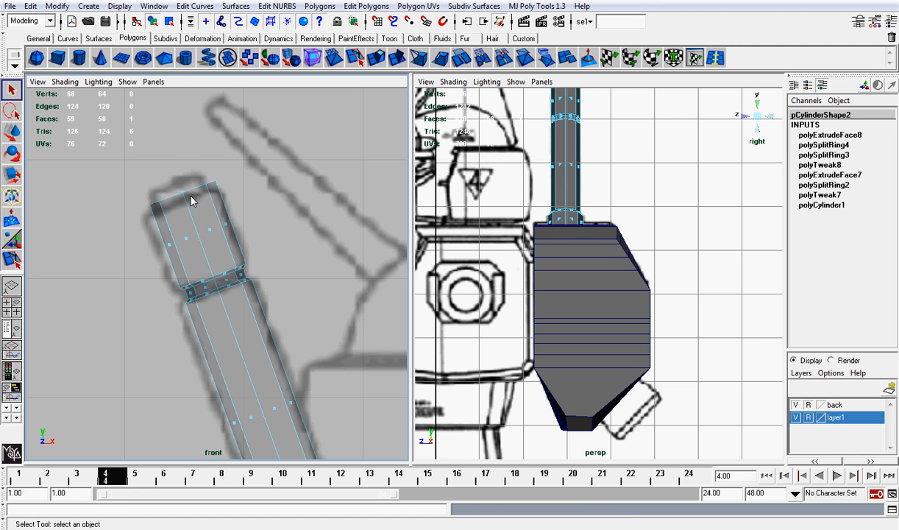
key("w")
left_click_drag(167, 159, 165, 149)
key("ctrl+z")
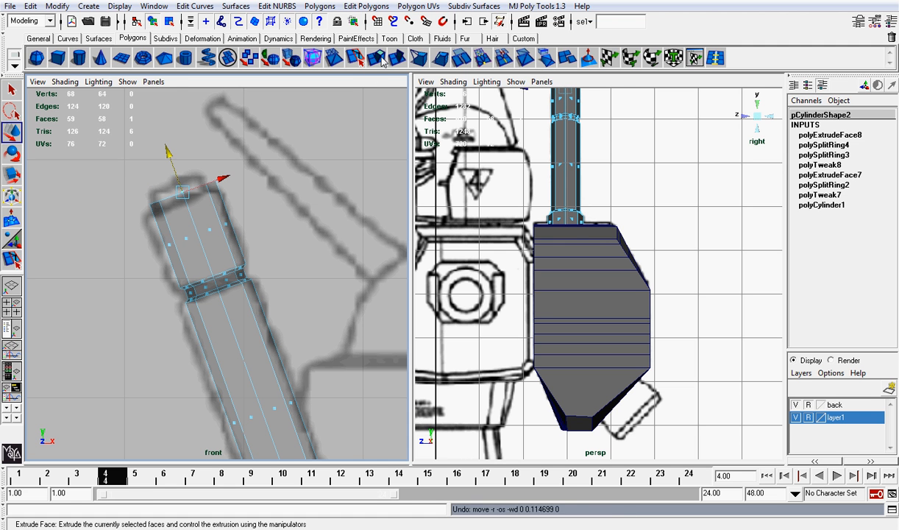
left_click(380, 61)
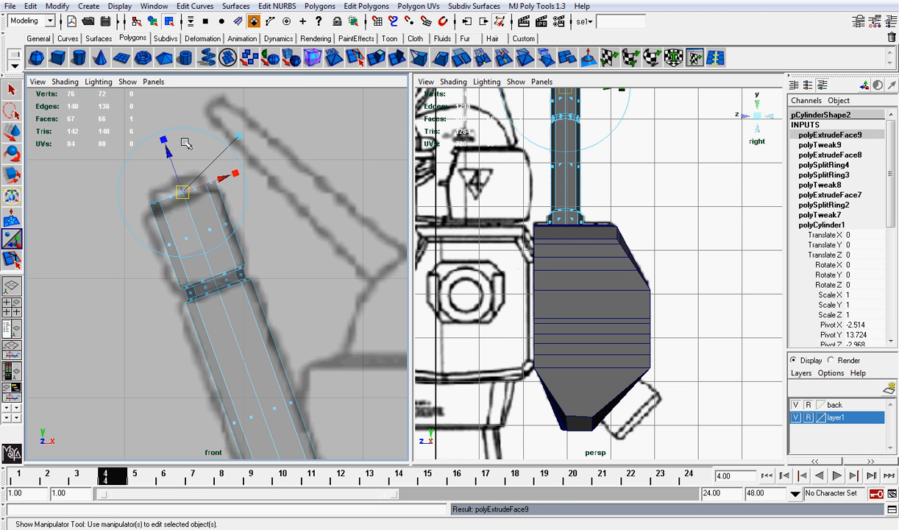
left_click(166, 139)
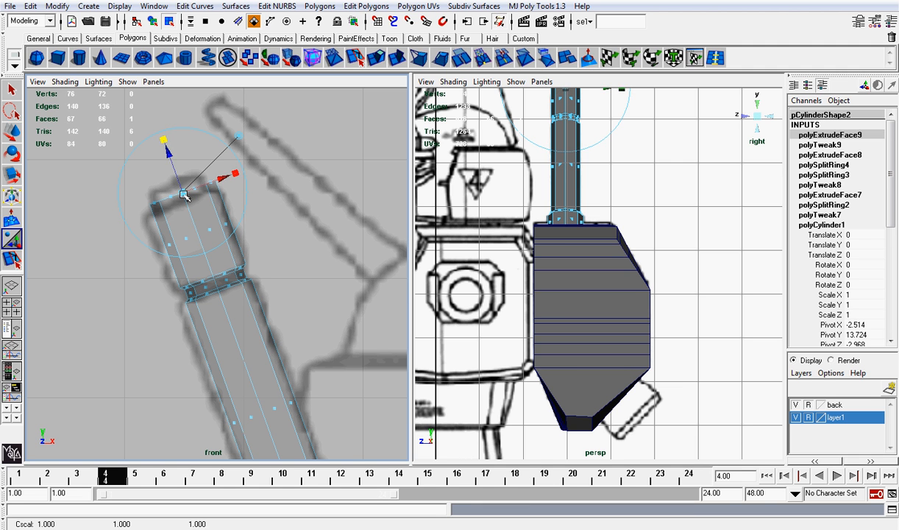
left_click_drag(183, 195, 170, 196)
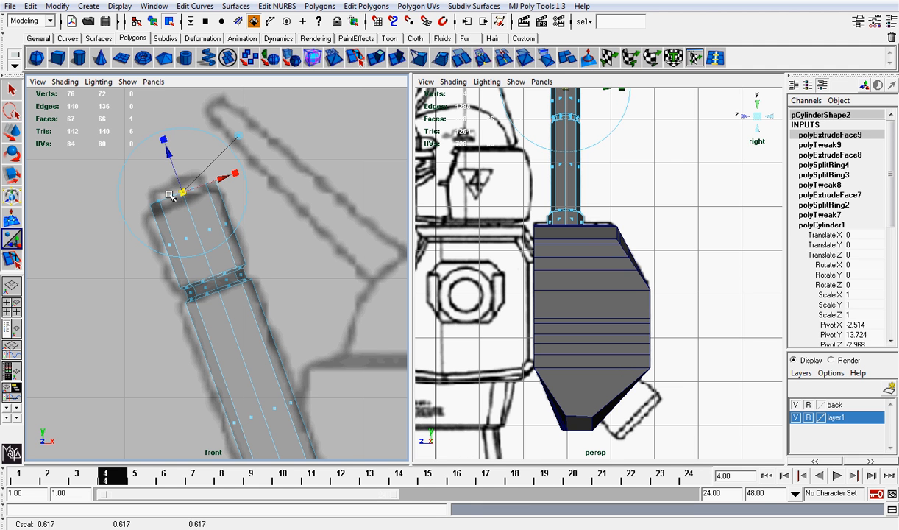
Extrude the inset tip face outward into a short raised plug reaching the reference outline.
key("g")
left_click_drag(166, 151, 162, 142)
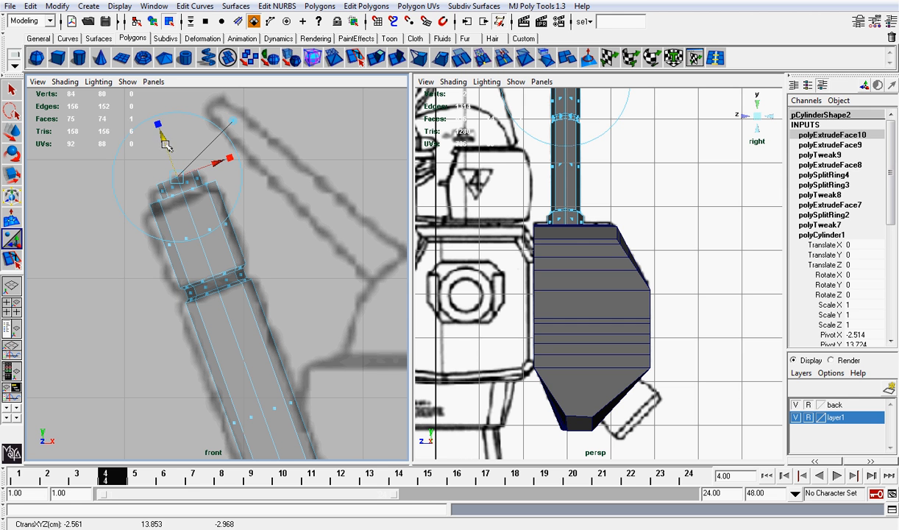
left_click(759, 117)
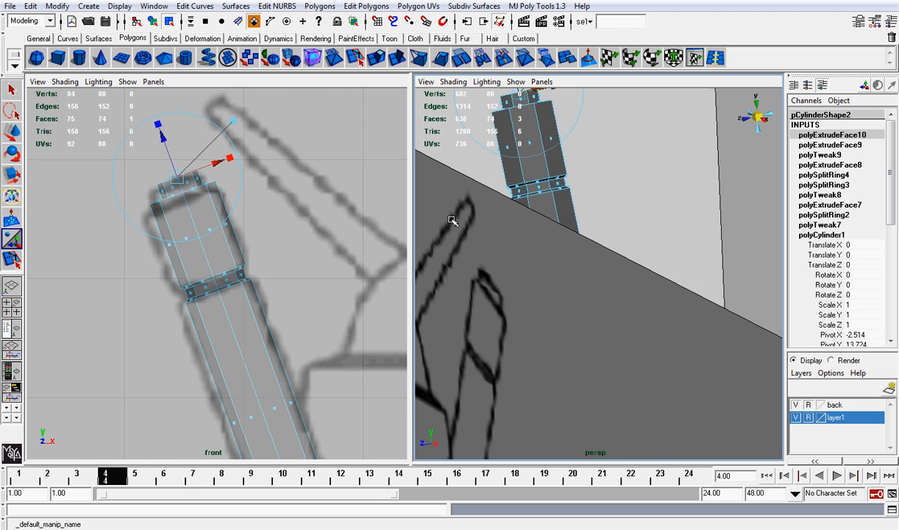
key("f")
scroll(515, 235, "down", 5)
left_click_drag(622, 291, 639, 298, "alt")
Try enlarging the plug's top face uniformly.
left_click(580, 255)
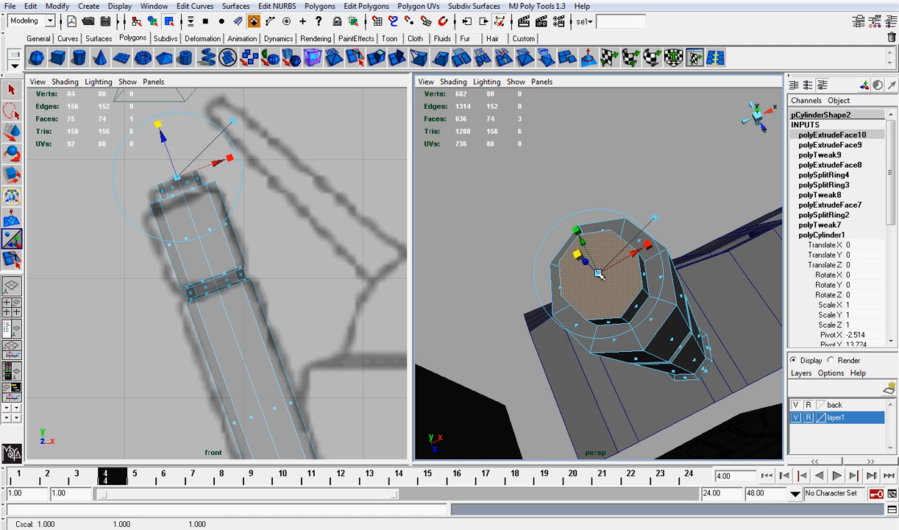
left_click_drag(598, 274, 620, 278)
key("t")
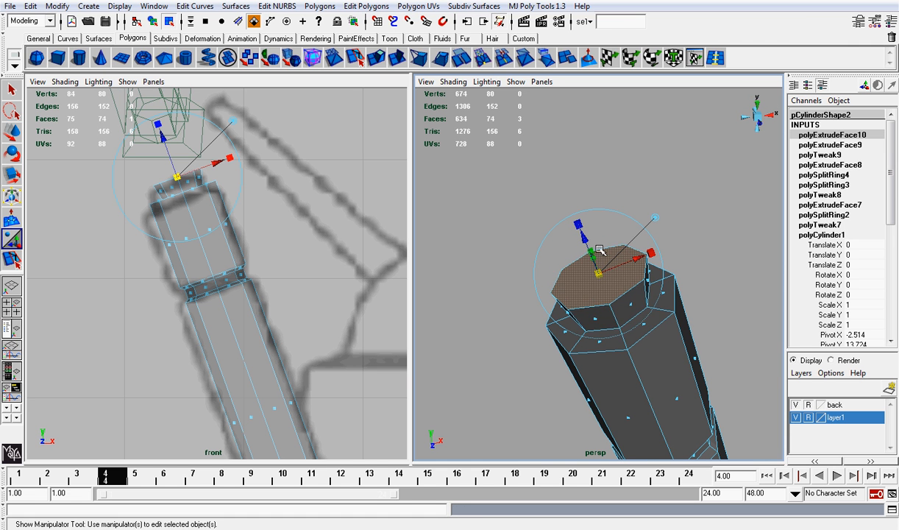
left_click(653, 229)
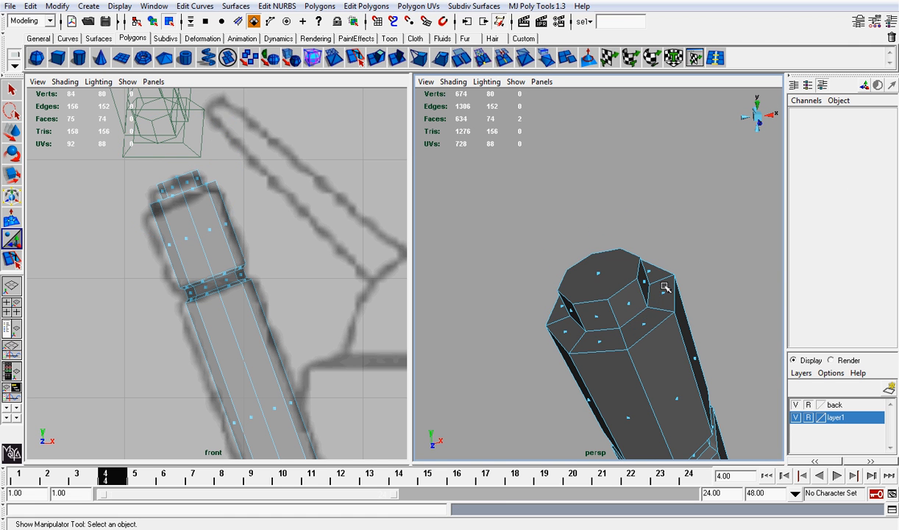
Select the edge loop around the plug's base and scale it outward to about 1.232.
right_click_drag(634, 318, 636, 303)
left_click(636, 315)
left_click(418, 6)
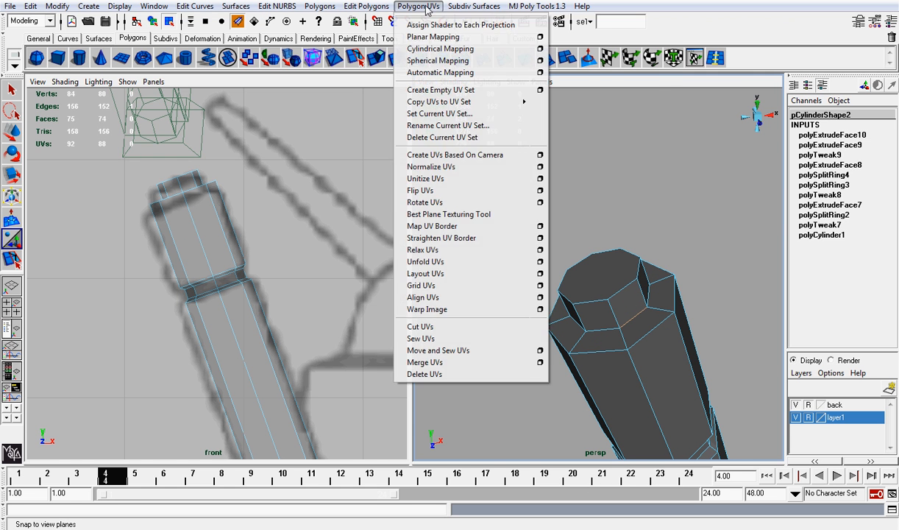
mouse_move(537, 6)
left_click(560, 114)
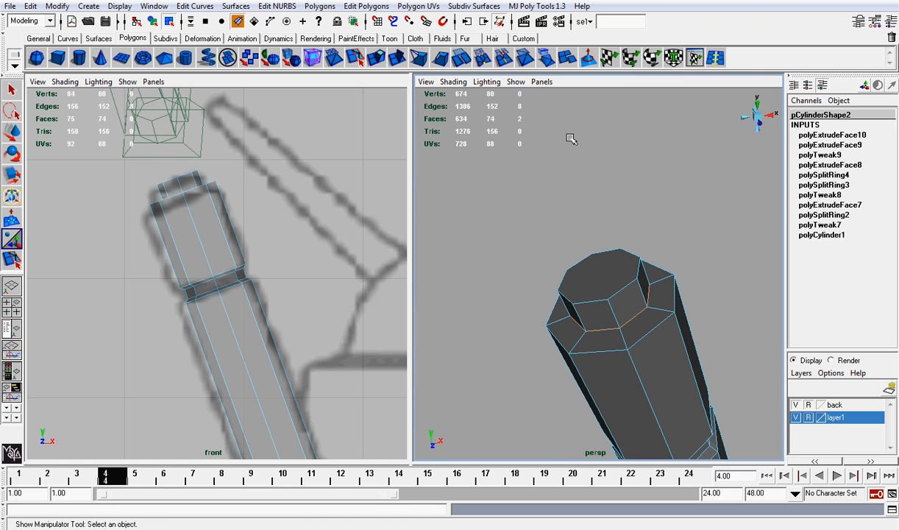
key("r")
left_click_drag(602, 303, 627, 303)
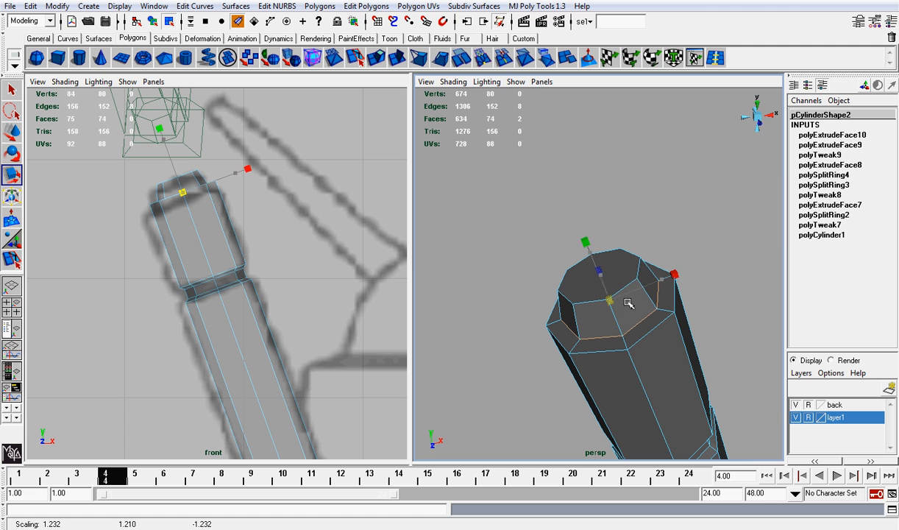
Try selecting the plug's top rim as an edge loop with Select Loop from two of its front edges.
left_click(628, 286)
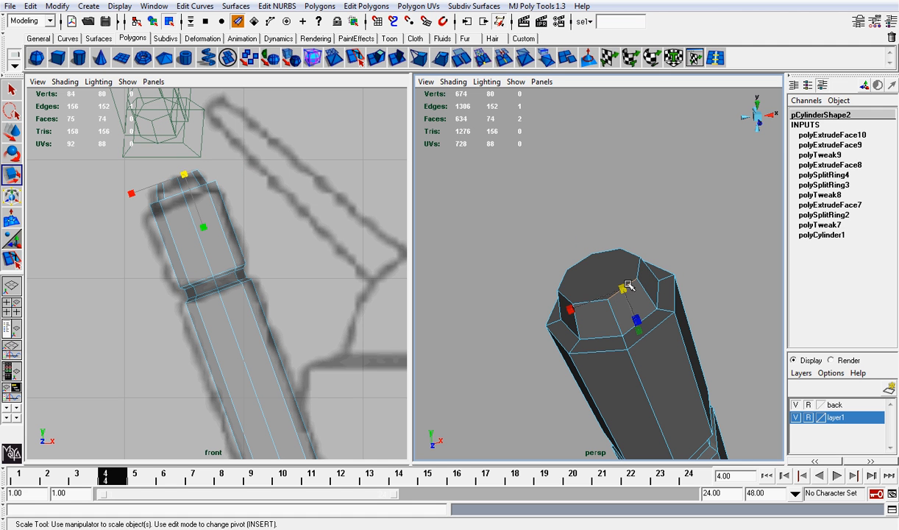
left_click(536, 6)
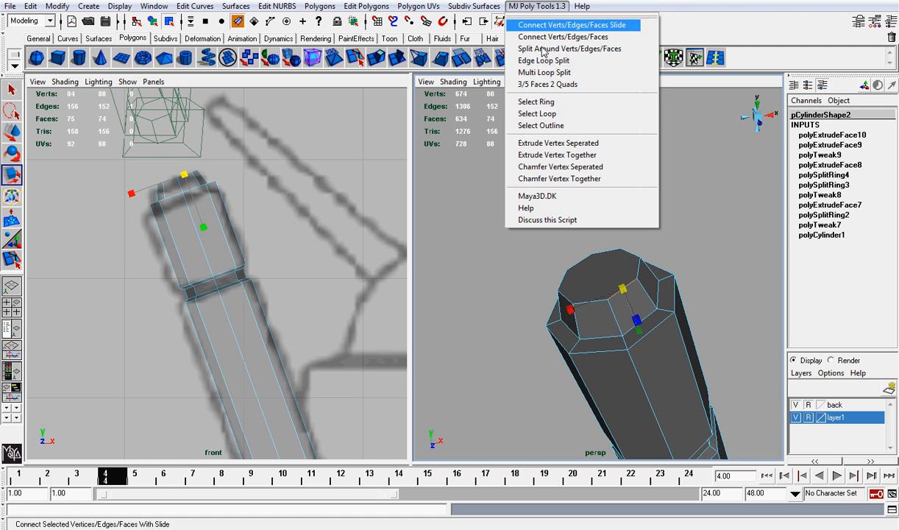
left_click(544, 114)
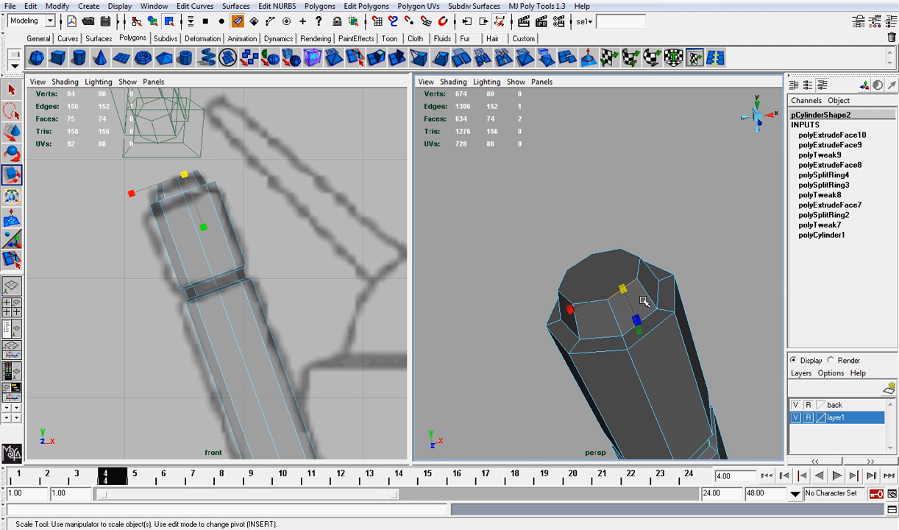
left_click(598, 301)
left_click(537, 6)
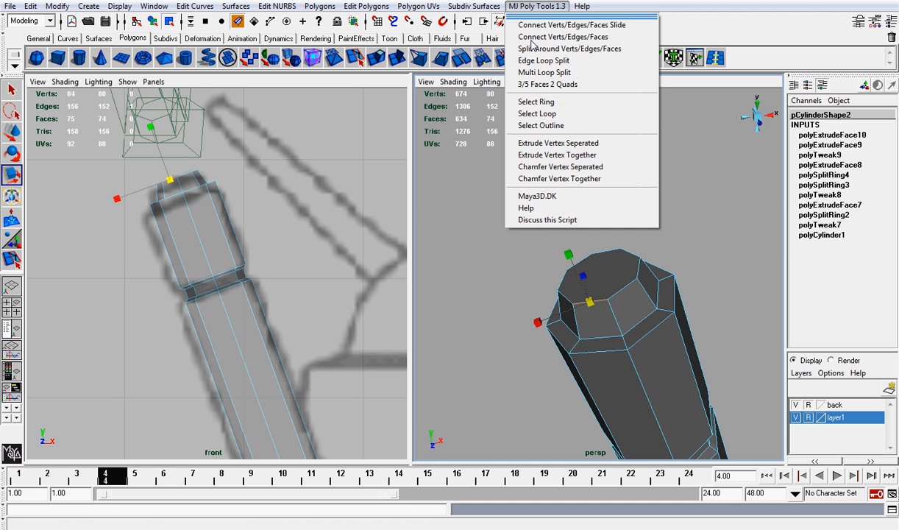
left_click(554, 114)
Select the edges around the plug's top rim one by one and scale them outward to match the widened base.
left_click(644, 264)
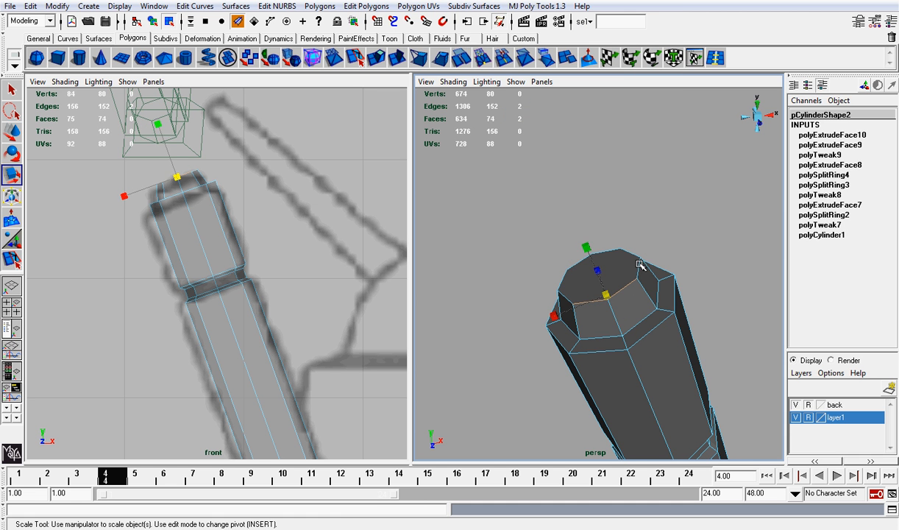
left_click_drag(610, 247, 612, 240, "alt")
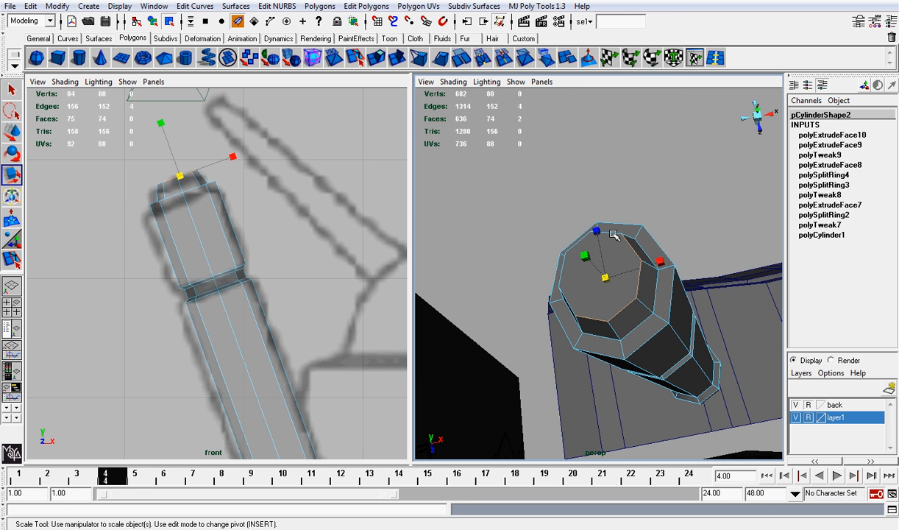
left_click(591, 238, "shift")
left_click(567, 296, "shift")
left_click_drag(598, 294, 617, 271, "alt")
left_click_drag(617, 271, 604, 234, "alt")
left_click(635, 210)
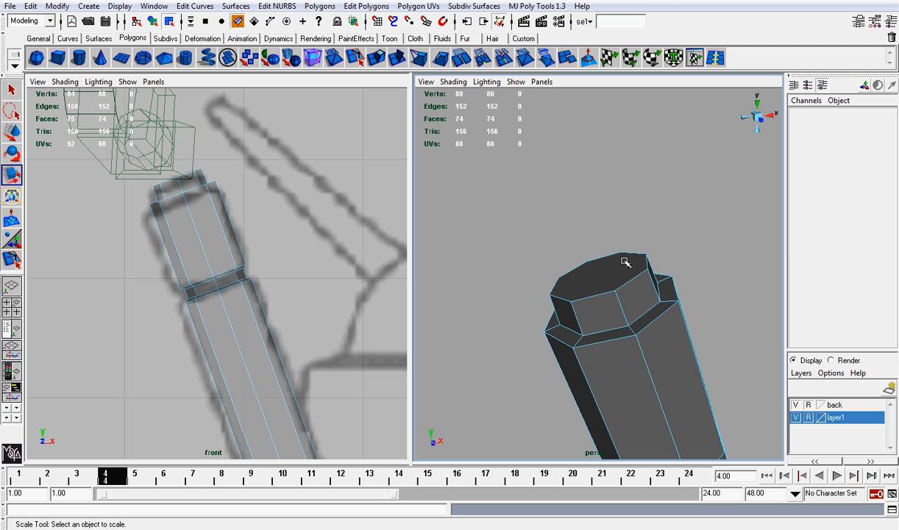
Extrude the plug's top face and scale the extrusion to about 0.917 to form a thin rim.
right_click_drag(621, 262, 626, 279)
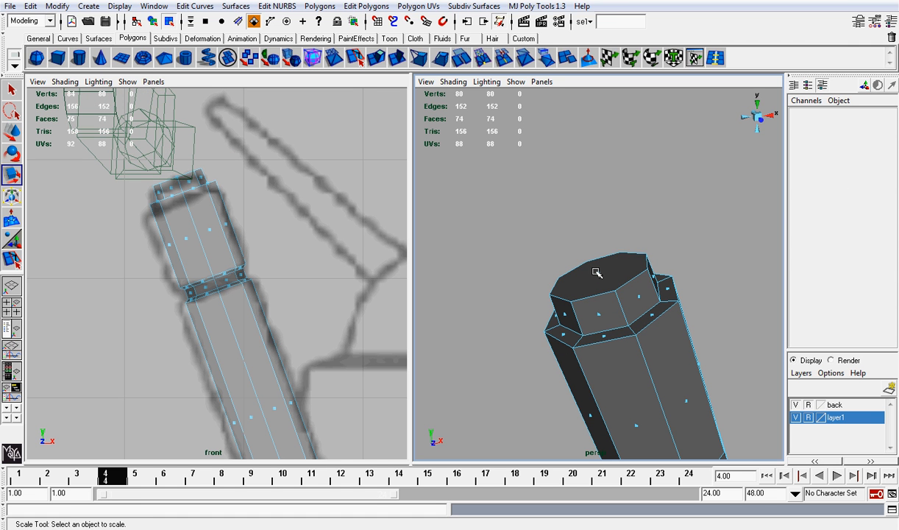
left_click(601, 272)
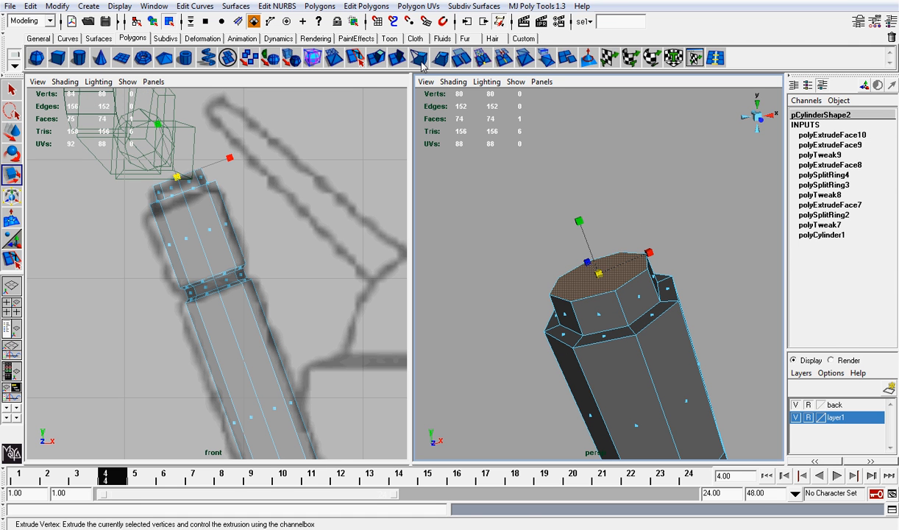
left_click(399, 58)
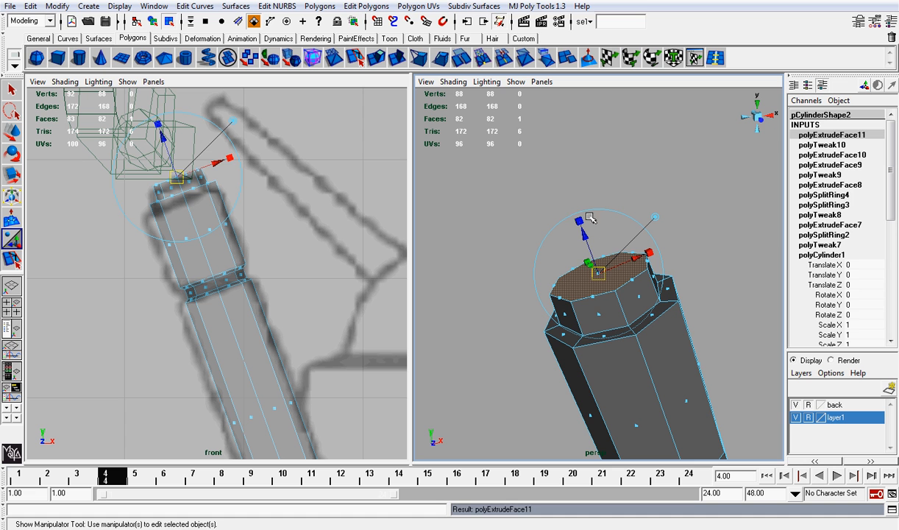
left_click_drag(597, 271, 601, 277)
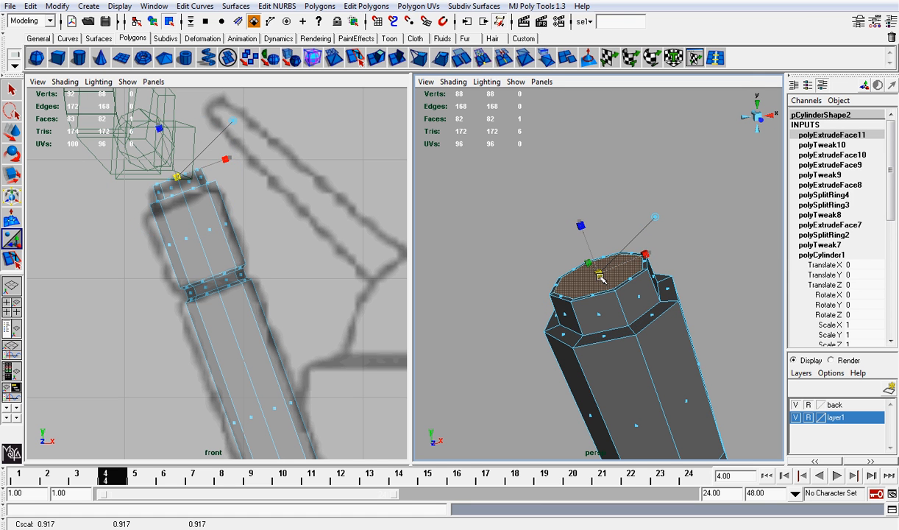
Extrude the inset face again and push it down into the plug to hollow out the tip.
key("g")
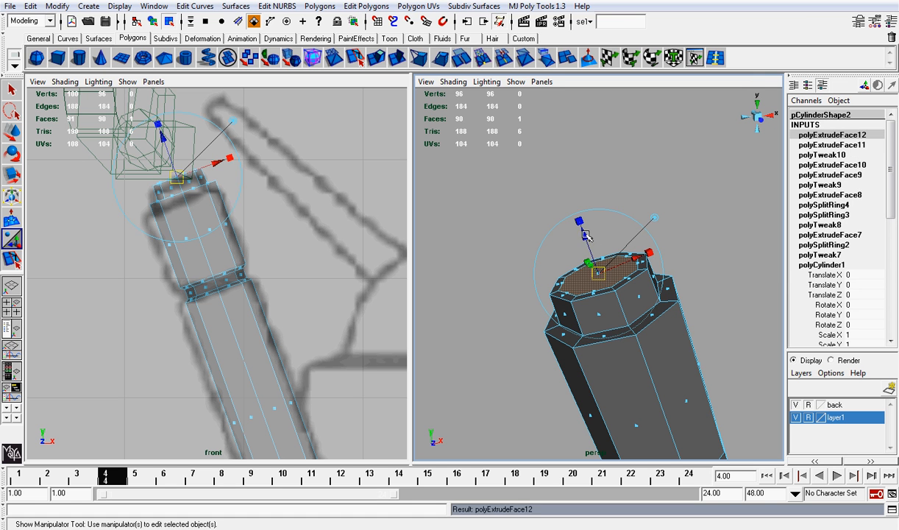
left_click_drag(586, 235, 609, 296)
key("g")
left_click_drag(617, 226, 623, 267, "alt")
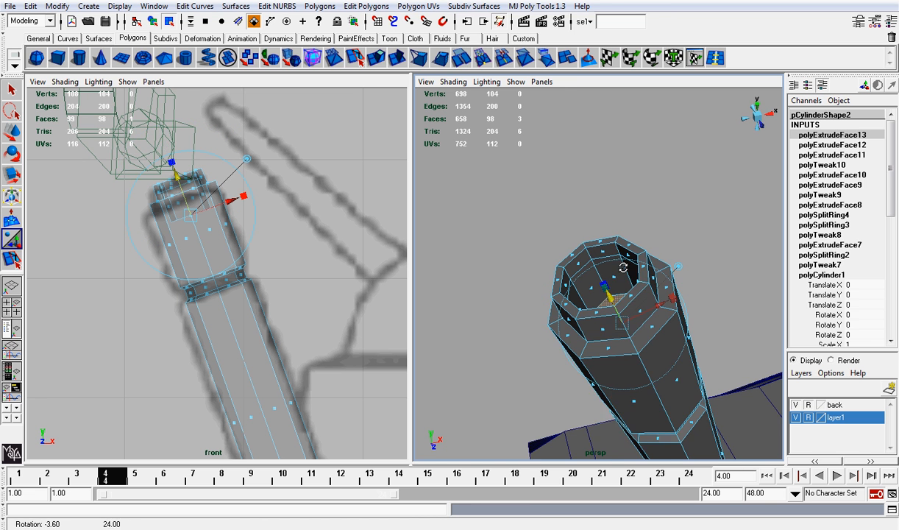
left_click(662, 199)
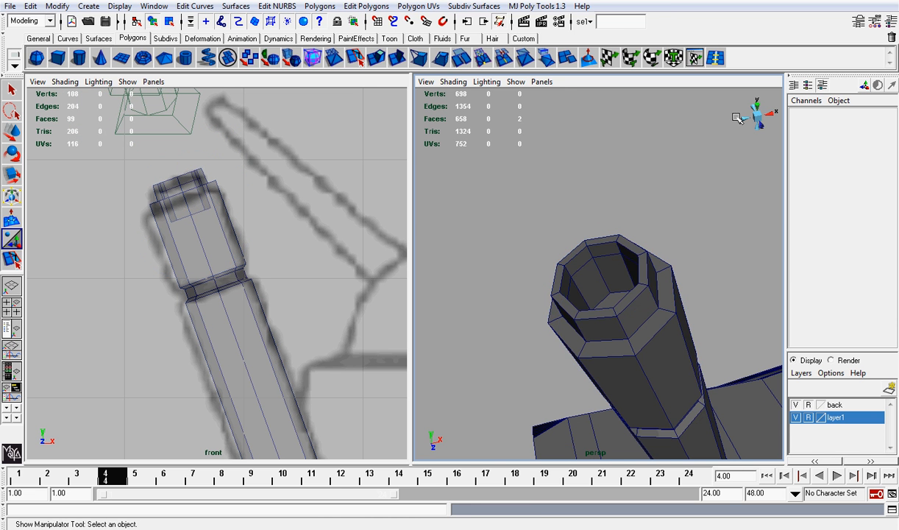
View the backpack from the front with X-Ray shading on and frame it against the reference drawing.
left_click(760, 124)
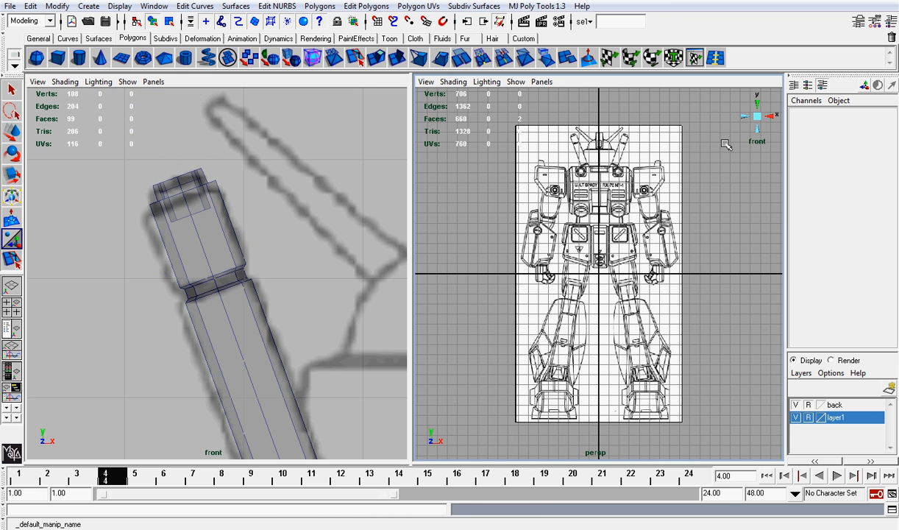
left_click(452, 82)
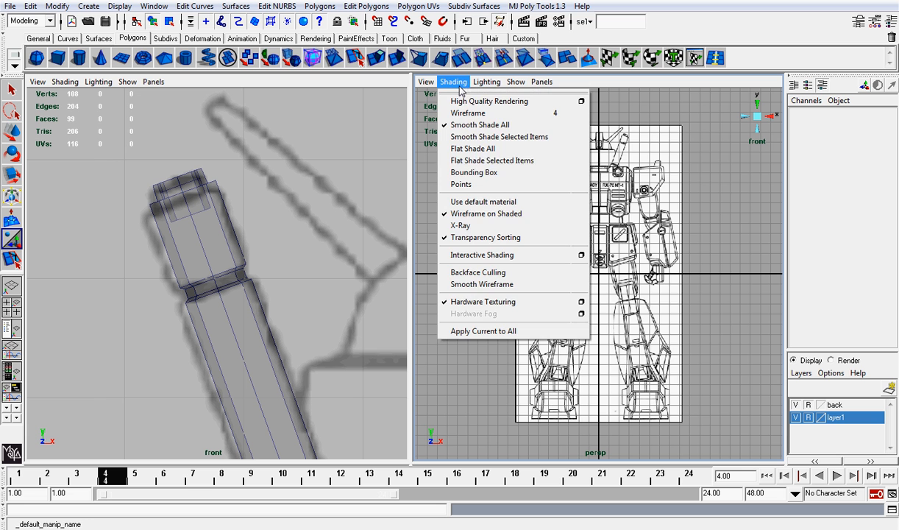
left_click(486, 226)
scroll(577, 256, "up", 5)
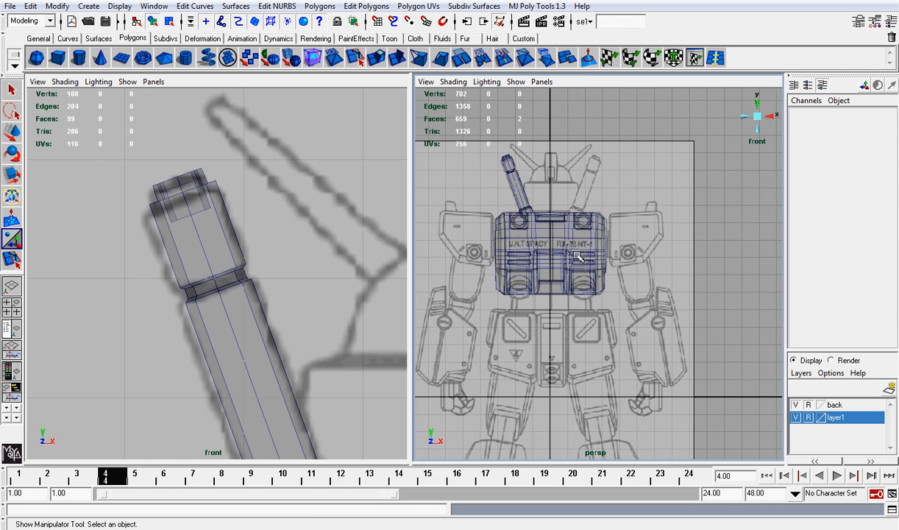
scroll(578, 256, "up", 3)
key("space")
key("space")
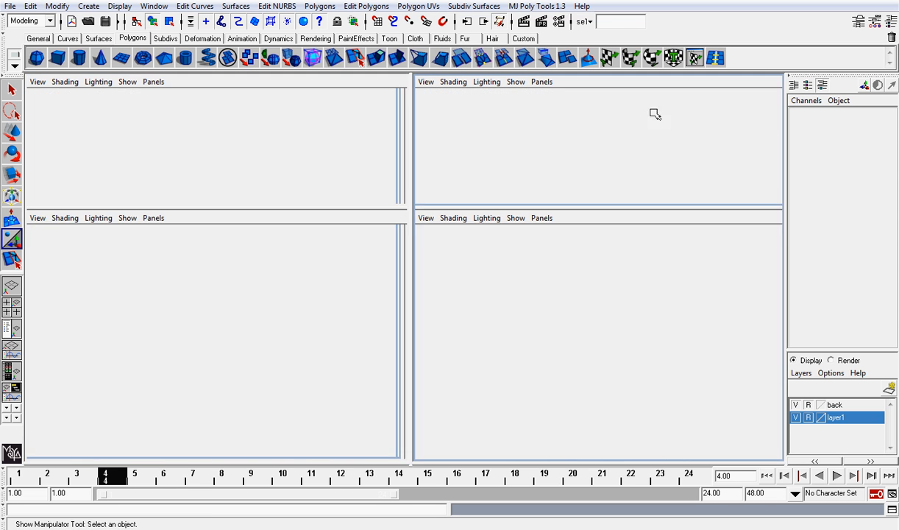
scroll(573, 198, "up", 1)
middle_click_drag(535, 163, 644, 301, "alt")
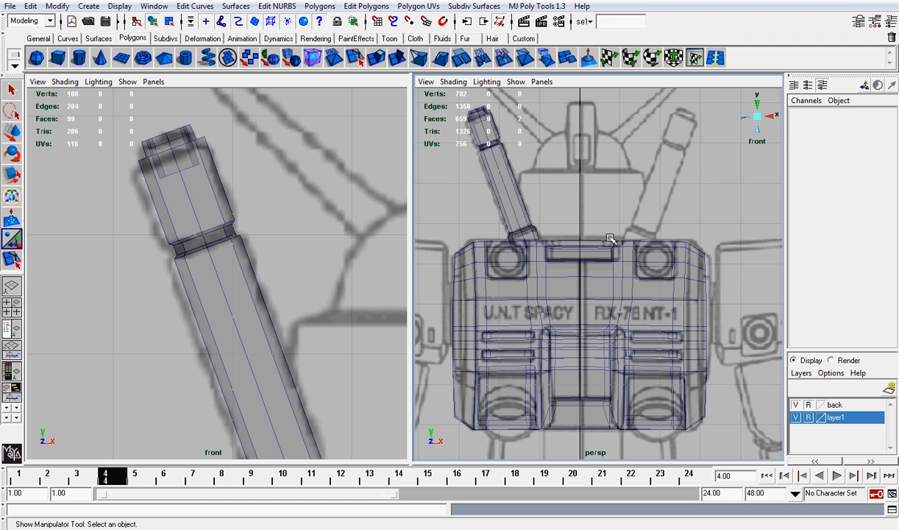
middle_click_drag(617, 274, 598, 305, "alt")
Freeze the antenna cylinder's transformations and delete its construction history.
left_click(502, 220)
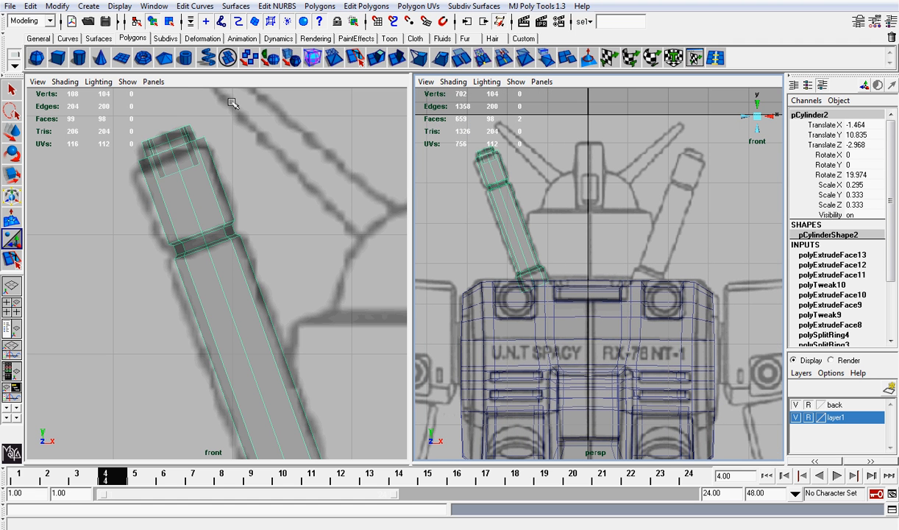
left_click(57, 6)
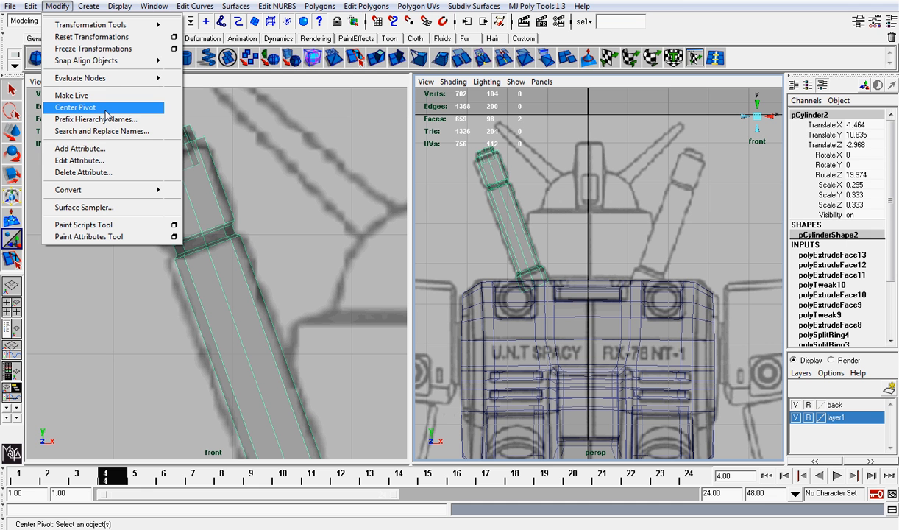
left_click(84, 49)
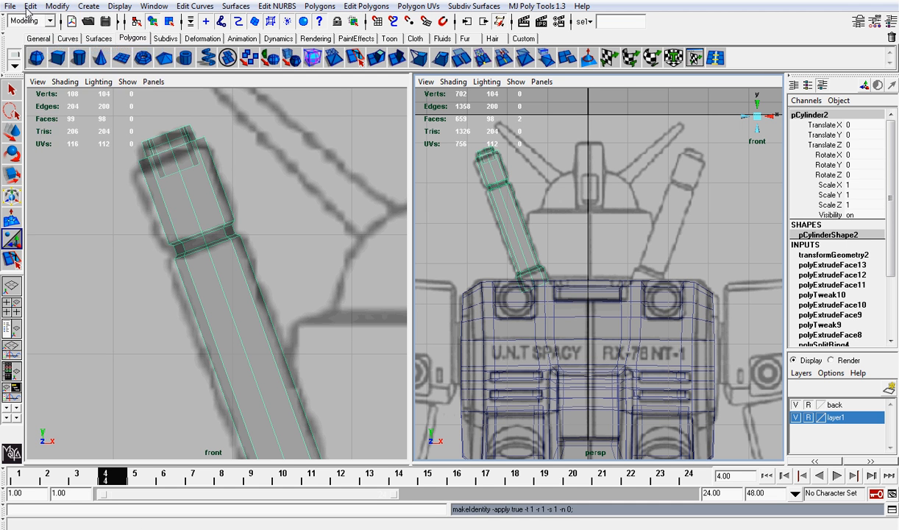
left_click(31, 6)
mouse_move(67, 147)
left_click(217, 155)
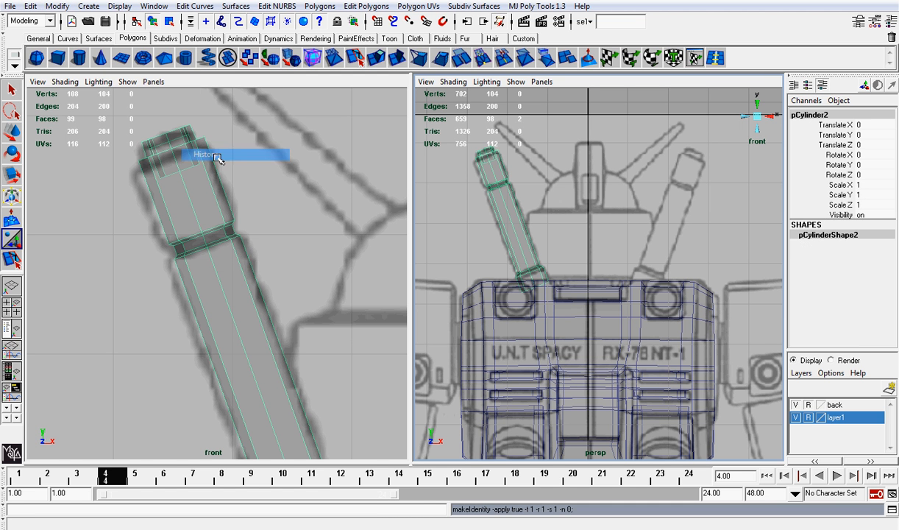
Move the antenna cylinder's pivot onto the body's vertical centre line at X 0, Y 13.
key("w")
scroll(542, 198, "down", 2)
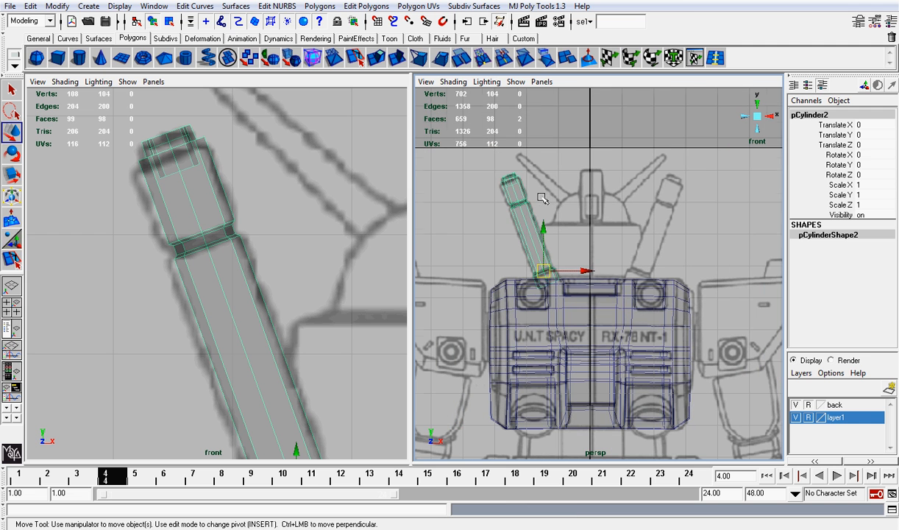
key("Insert")
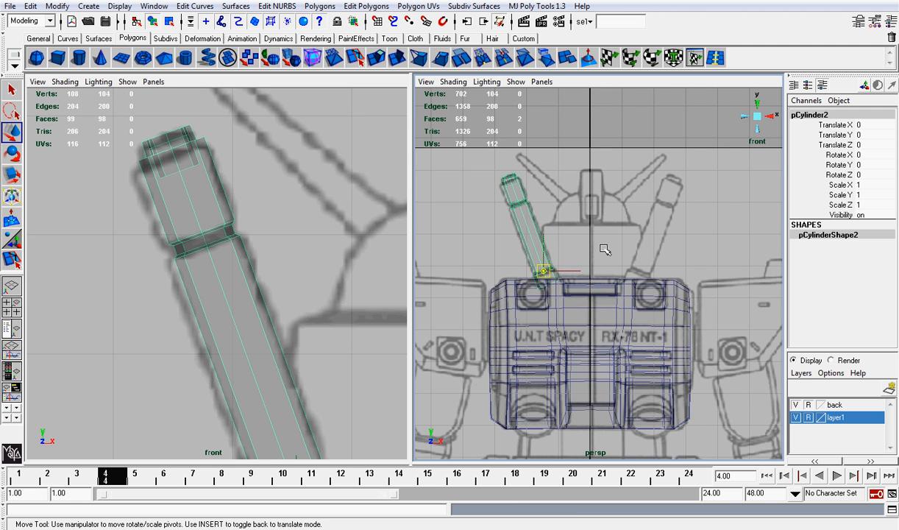
middle_click_drag(584, 241, 585, 221)
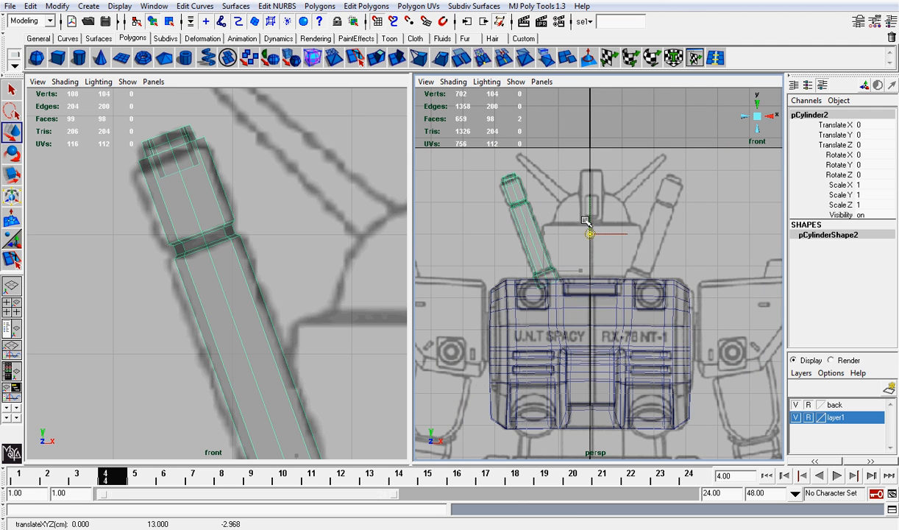
key("Insert")
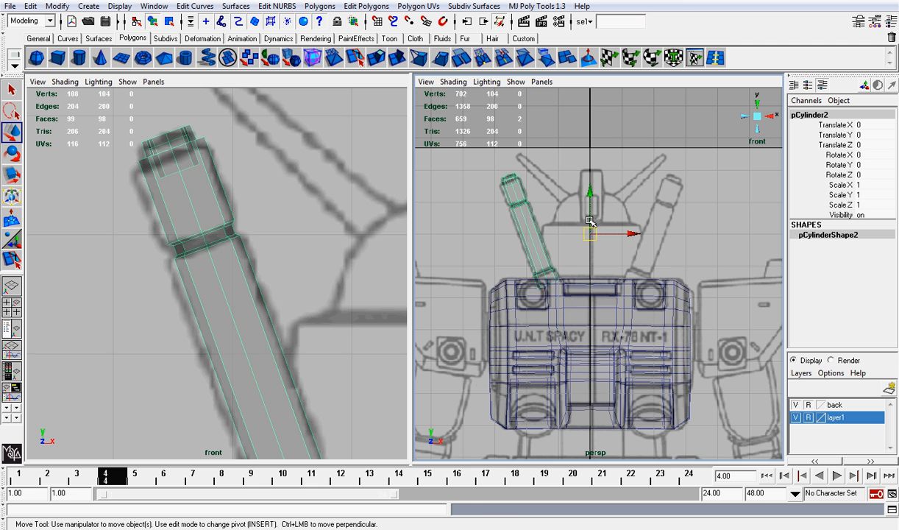
Duplicate the antenna cylinder and set the copy's Scale X to -1 to mirror it to the other side.
key("ctrl+d")
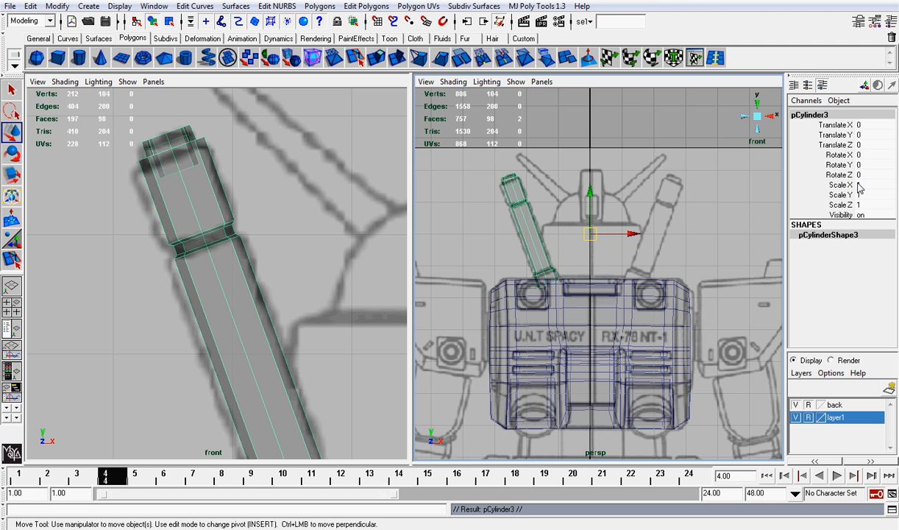
left_click(858, 184)
type("-1")
key("Return")
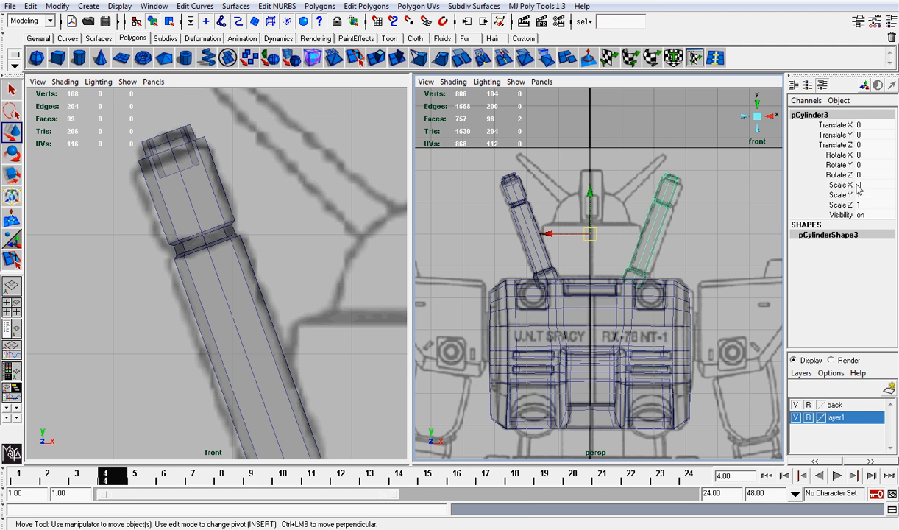
left_click(704, 244)
Return to a perspective view, turn X-Ray shading off and hide the back and layer1 reference layers.
middle_click_drag(643, 315, 629, 248, "alt")
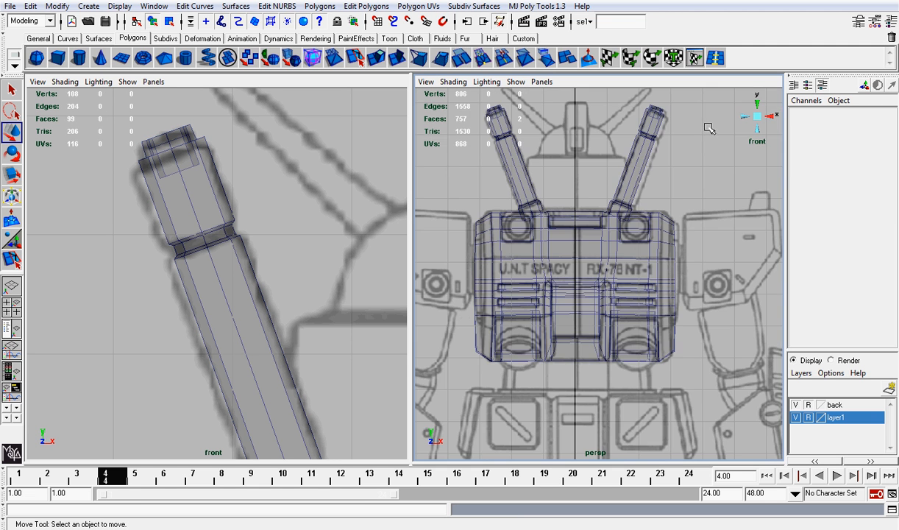
left_click(764, 120)
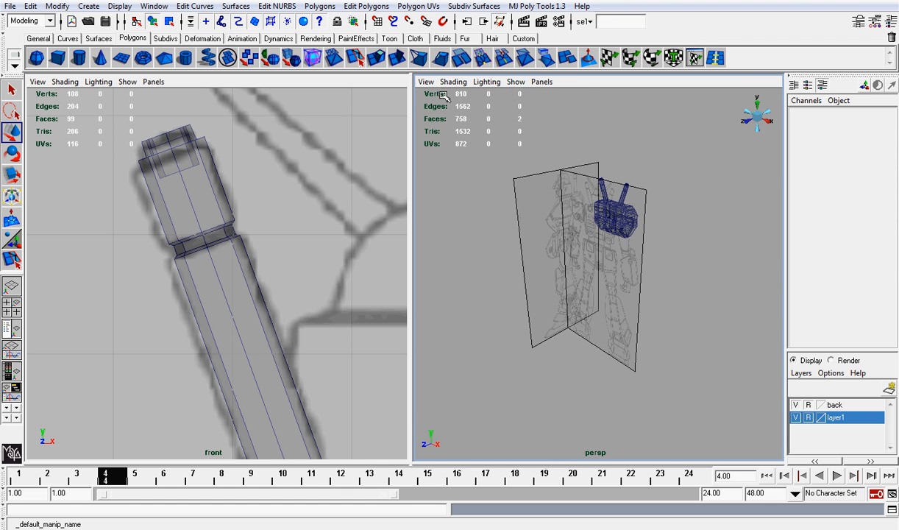
left_click(451, 81)
left_click(498, 226)
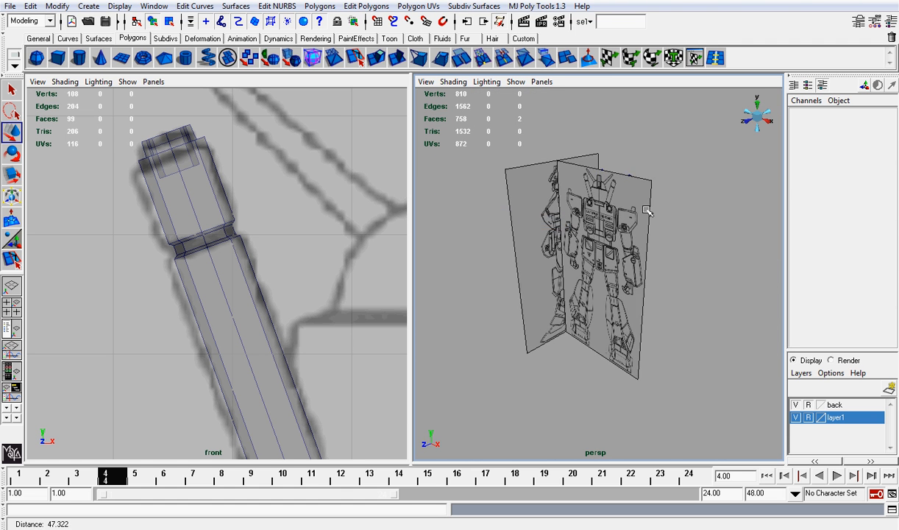
scroll(764, 401, "up", 2)
left_click(797, 406)
left_click(797, 417)
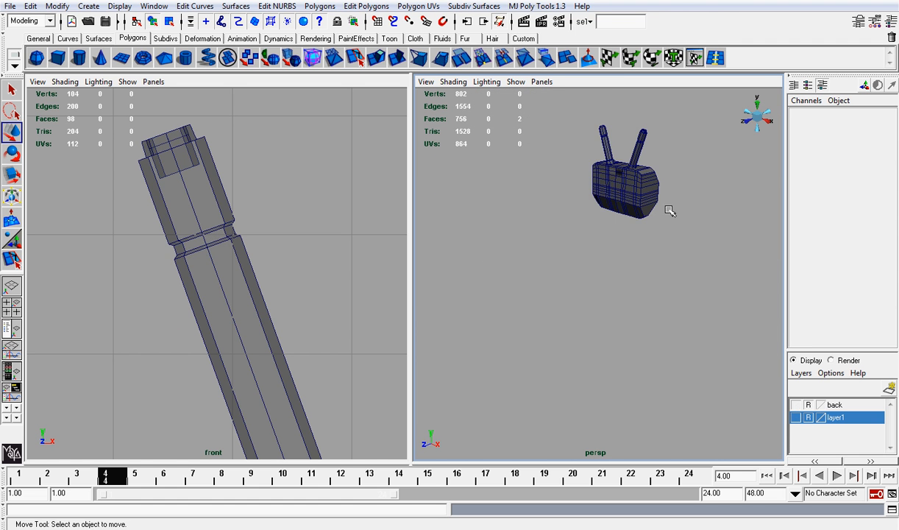
Delete the half of the backpack body on the negative X side, working from the top view.
middle_click_drag(667, 207, 575, 332, "alt")
scroll(604, 257, "up", 3)
left_click_drag(607, 259, 706, 275, "alt")
left_click(761, 119)
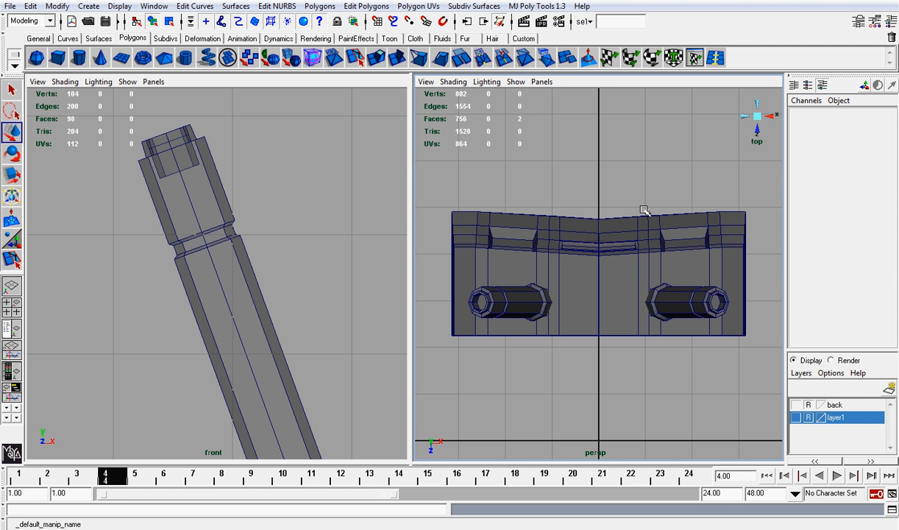
right_click_drag(646, 221, 622, 220)
middle_click_drag(663, 228, 641, 233, "alt")
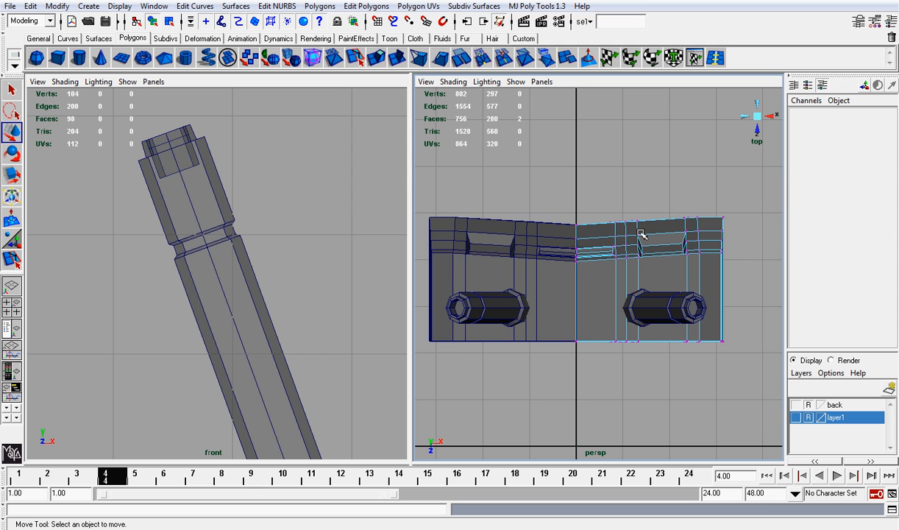
left_click(518, 252)
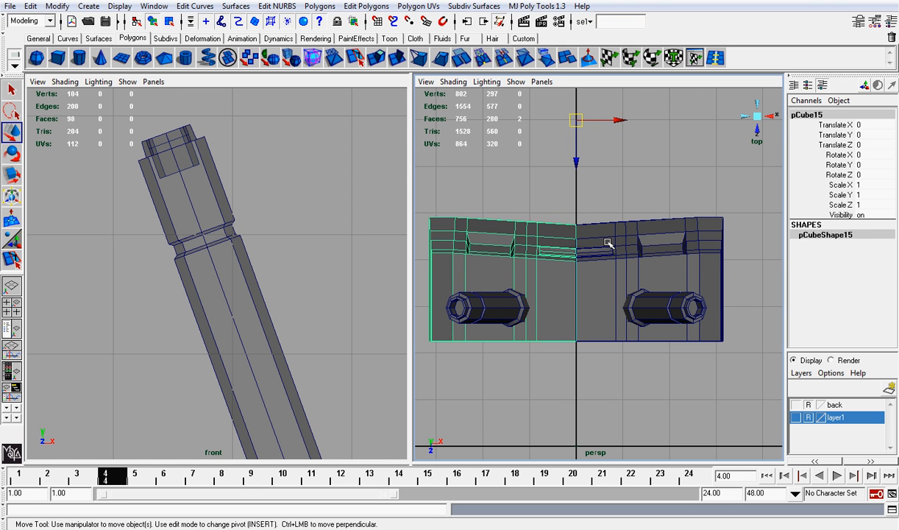
key("Delete")
Try flattening the remaining body half's vertices along its sloped face by scaling them in Z to about 0.135.
left_click(629, 239)
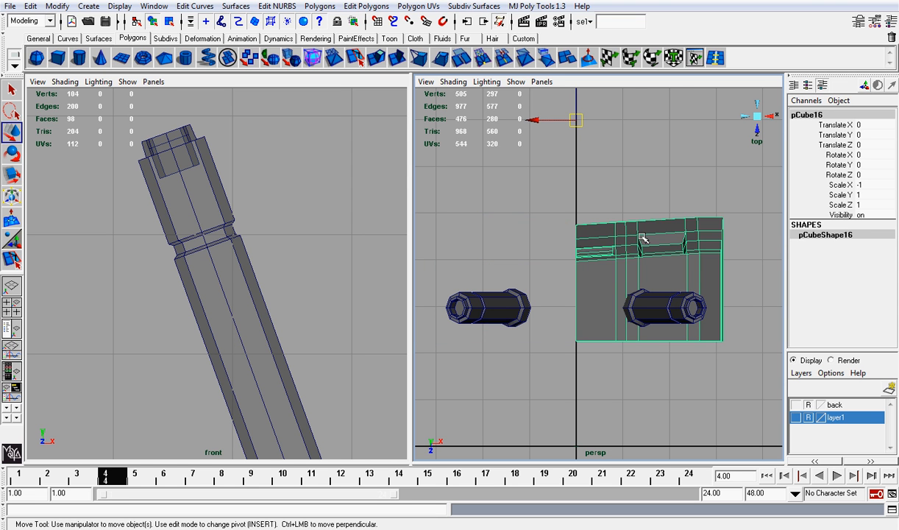
right_click_drag(643, 237, 613, 236)
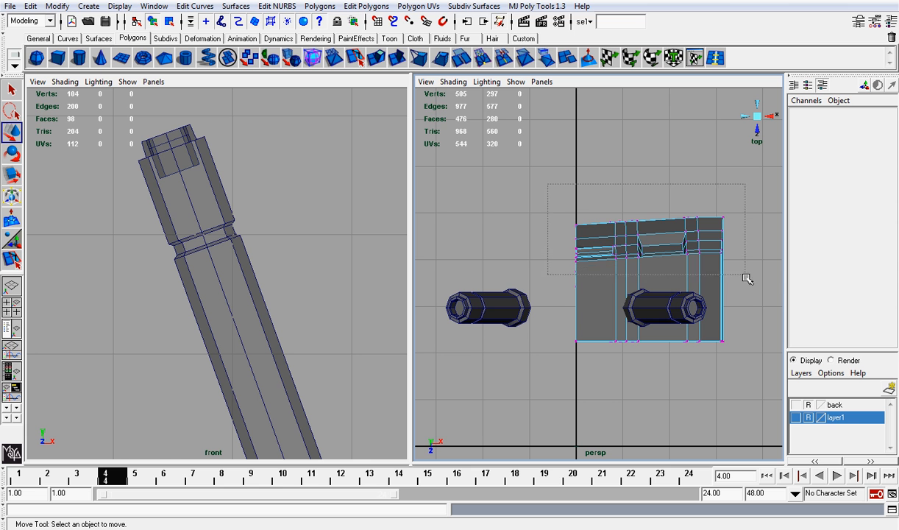
left_click_drag(745, 277, 744, 276)
key("r")
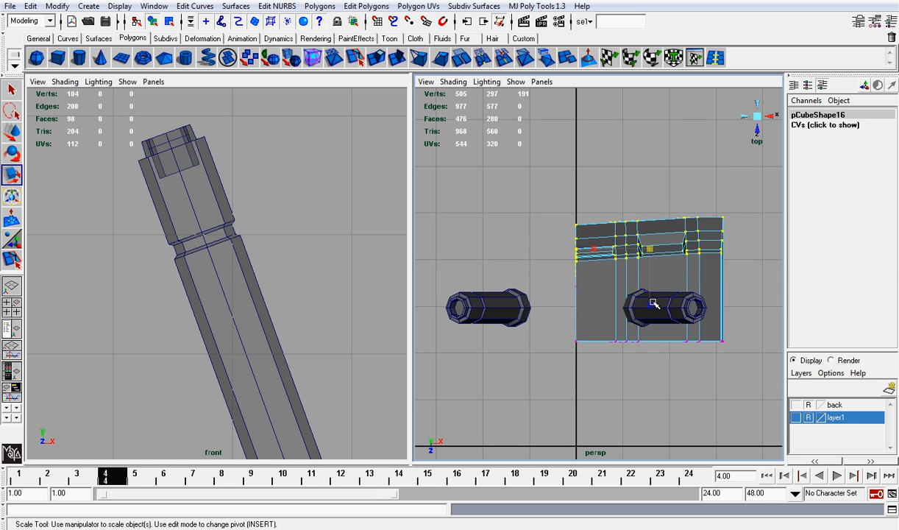
middle_click_drag(653, 303, 652, 256)
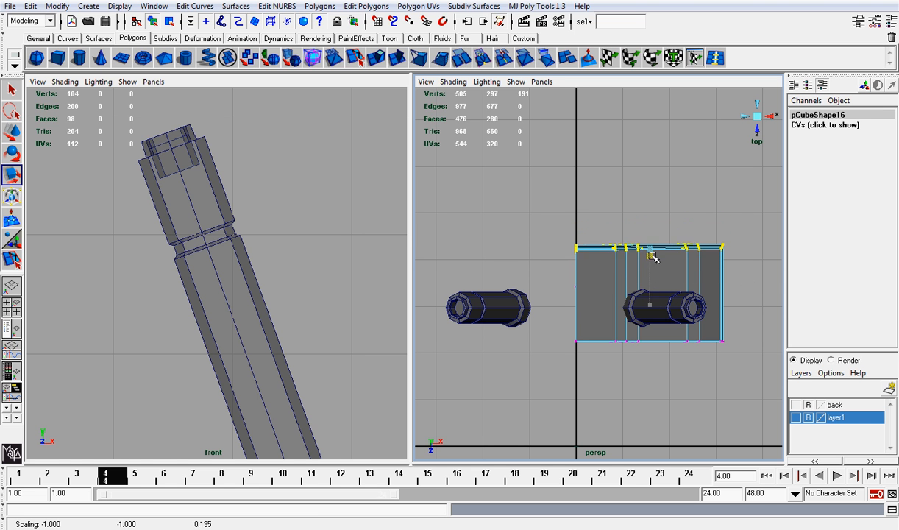
Check the flattened body half from the side and undo the last vertex scaling.
left_click(770, 118)
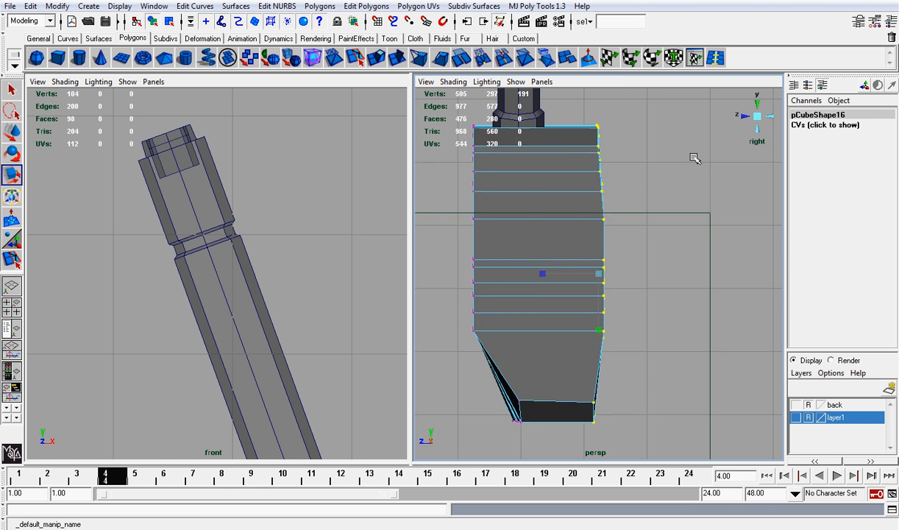
left_click_drag(763, 120, 470, 170, "alt")
key("ctrl+z")
left_click_drag(568, 183, 696, 217, "alt")
left_click(757, 105)
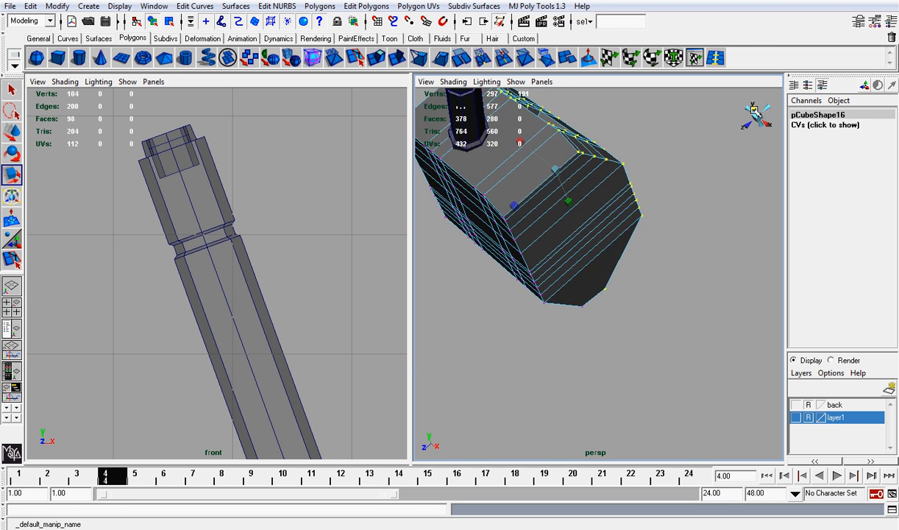
Undo the remaining vertex edits and the deletion of the backpack body's negative X half.
scroll(711, 159, "down", 2)
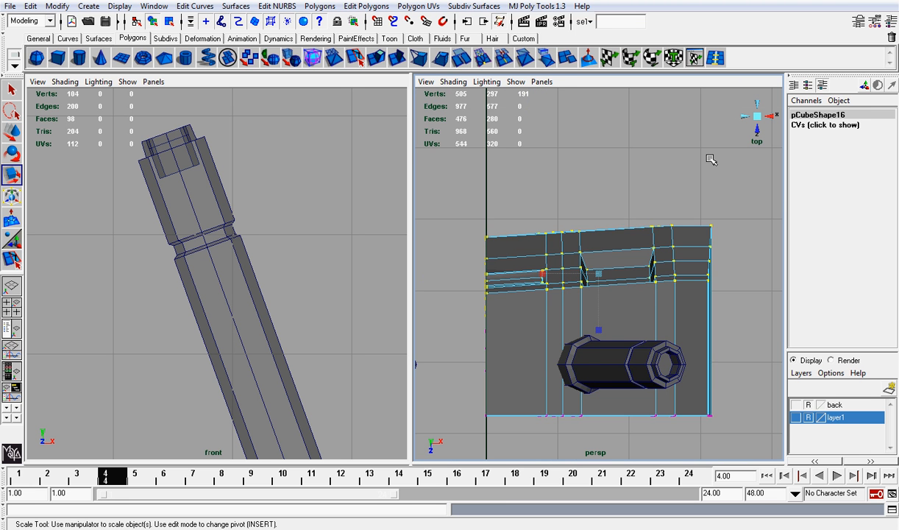
scroll(710, 159, "down", 3)
key("ctrl+z")
key("ctrl+z")
key("ctrl+z")
key("ctrl+z")
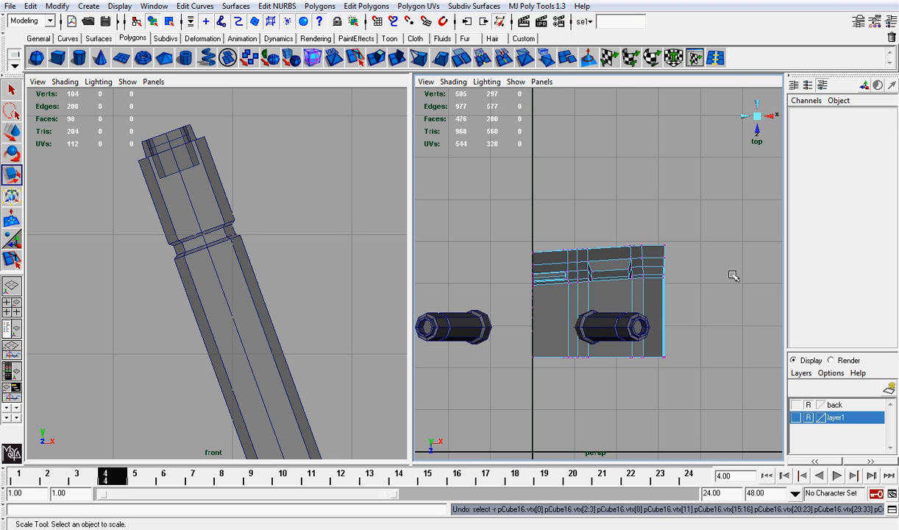
left_click(694, 209)
scroll(616, 225, "down", 3)
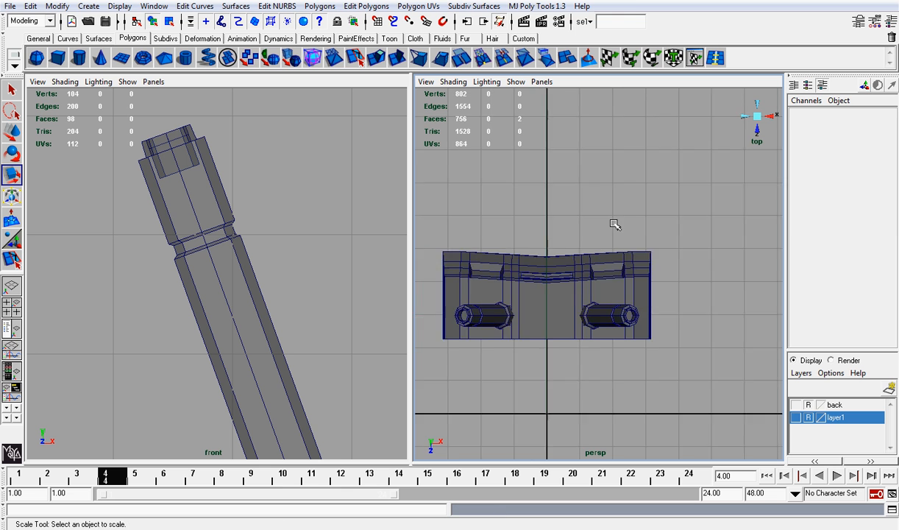
Move the centre-seam vertices and the neighbouring vertex columns of the positive X half toward negative Z to straighten the sloped face.
scroll(586, 245, "up", 3)
left_click(531, 272)
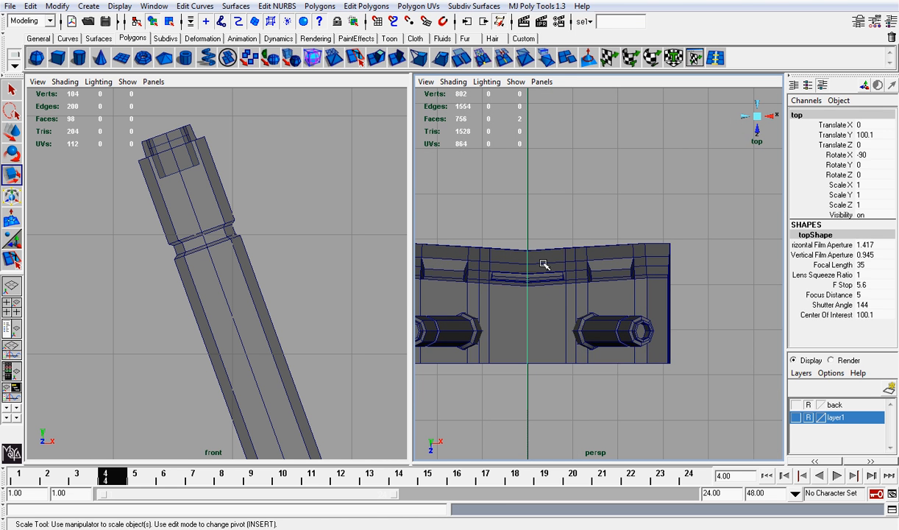
right_click_drag(530, 256, 506, 255)
scroll(530, 249, "up", 2)
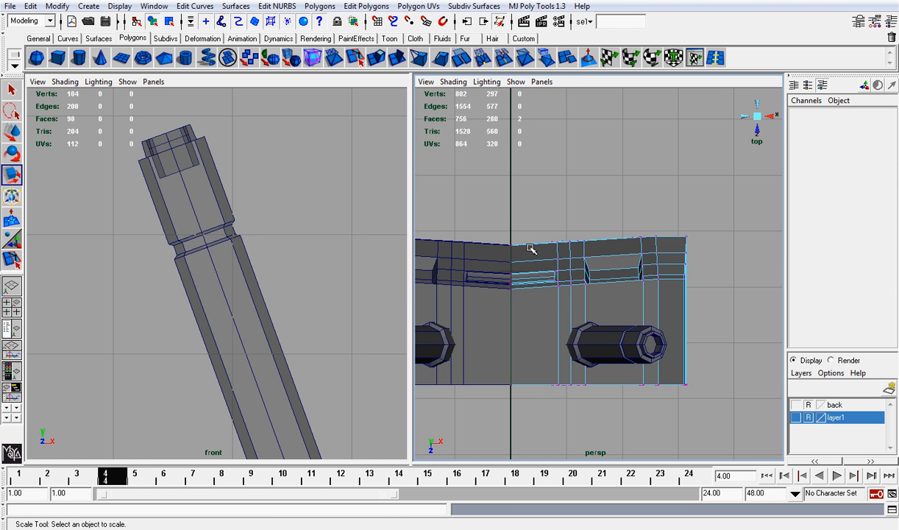
left_click_drag(531, 259, 522, 298)
key("w")
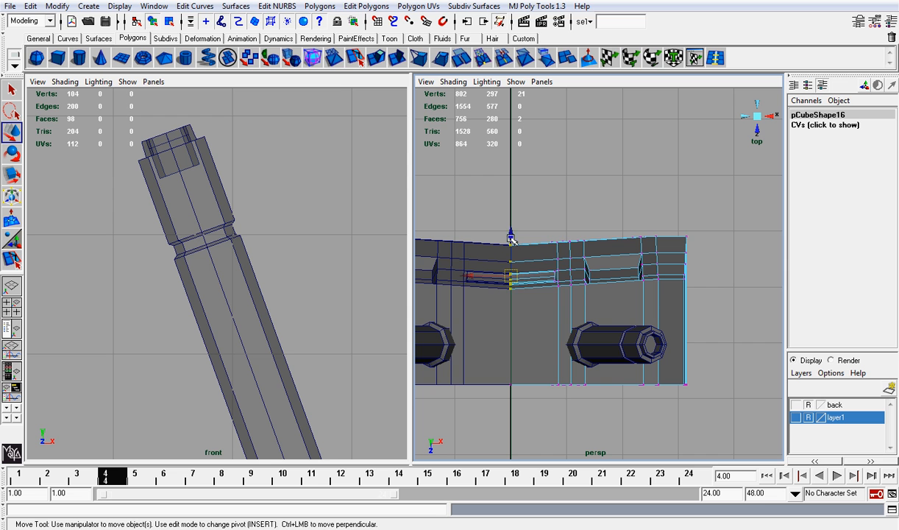
left_click_drag(512, 239, 599, 294)
left_click_drag(572, 226, 573, 222)
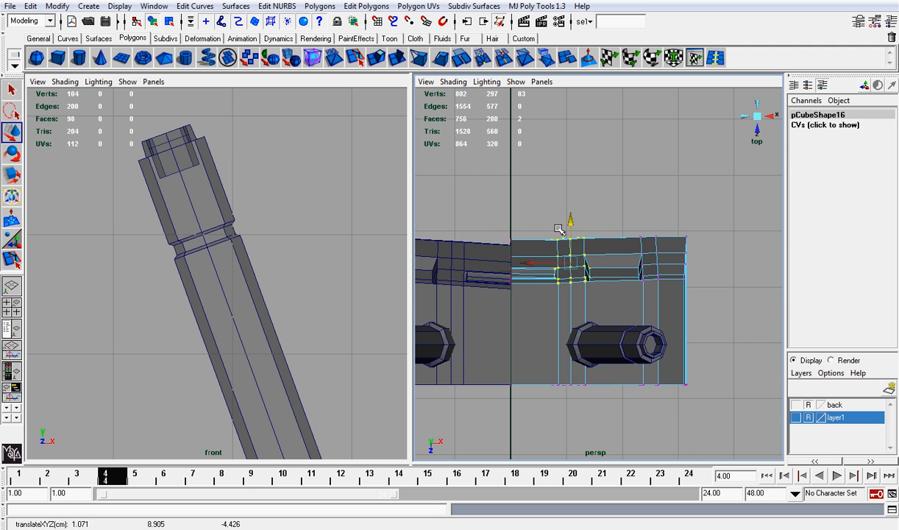
Replace the outdated negative X half with a duplicate of the edited half, setting the duplicate's Scale X to 1.
left_click_drag(494, 213, 512, 285)
left_click(482, 293)
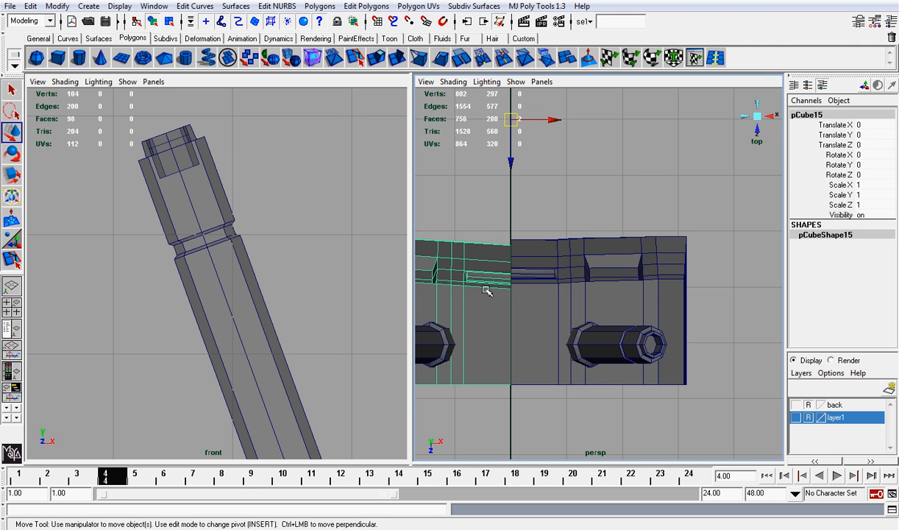
key("Delete")
left_click(610, 278)
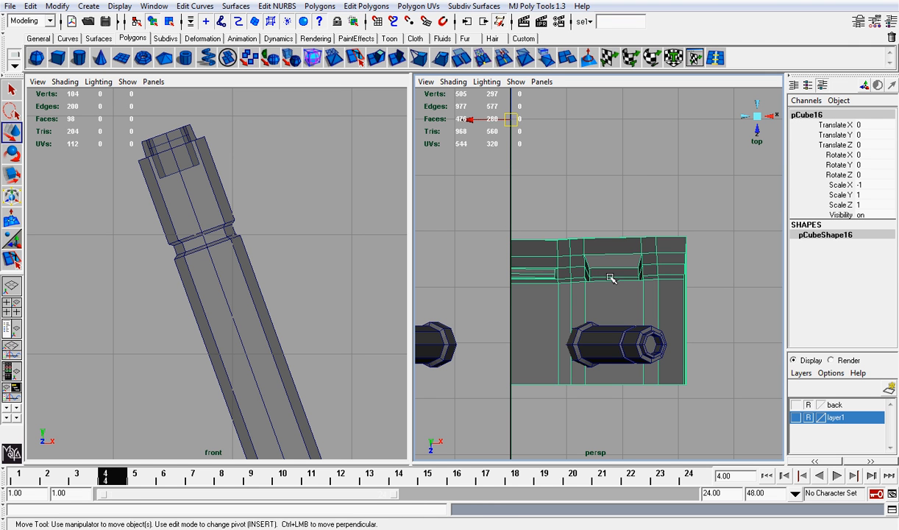
key("ctrl+d")
left_click(860, 184)
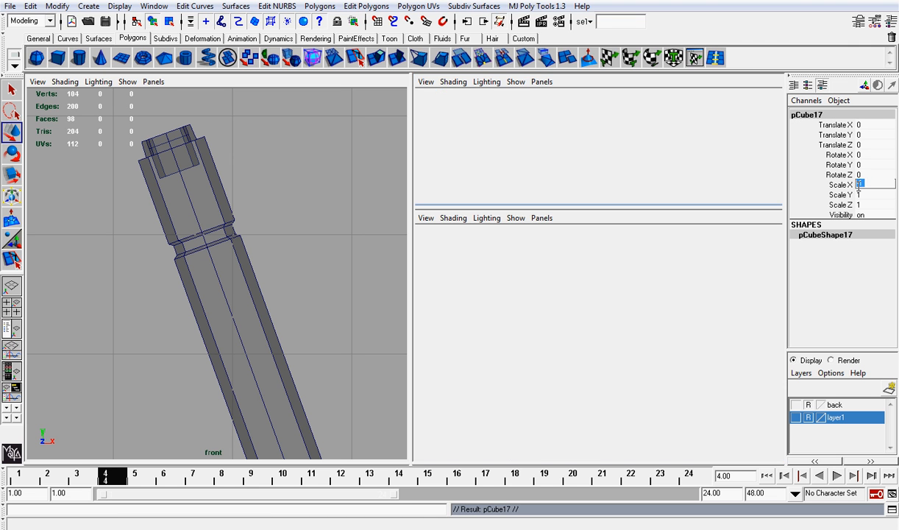
type("-1")
key("Return")
left_click(678, 195)
scroll(662, 200, "down", 3)
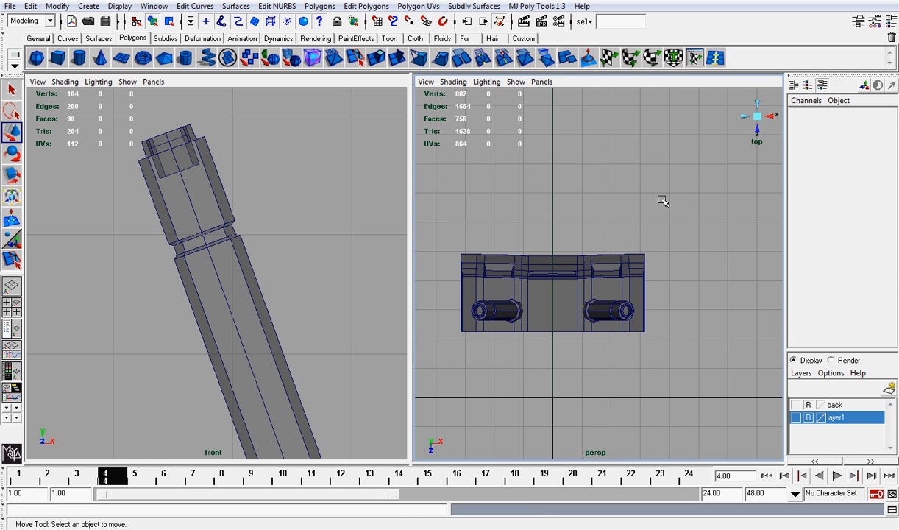
Delete the newly mirrored negative X half of the body, leaving only the edited half.
left_click(758, 119)
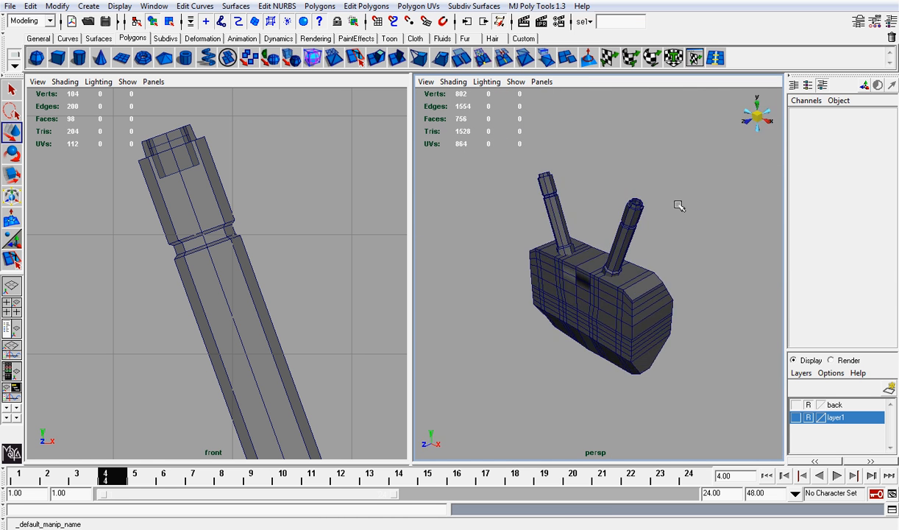
left_click_drag(678, 203, 465, 82, "alt")
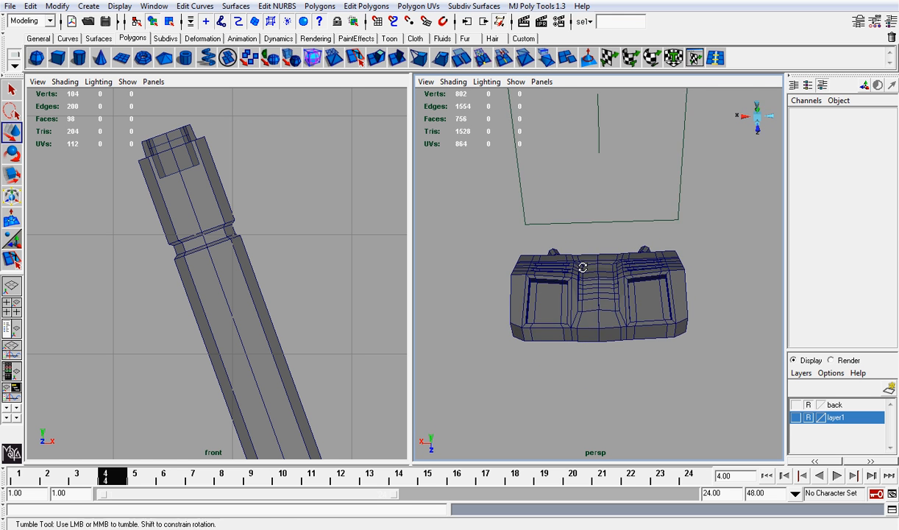
left_click_drag(582, 267, 572, 234, "alt")
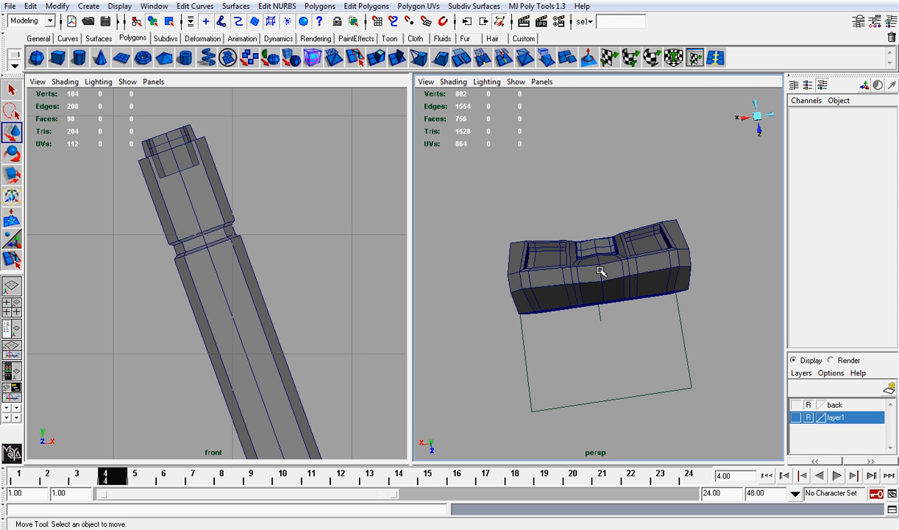
left_click_drag(601, 272, 618, 263, "alt")
right_click_drag(618, 262, 680, 261, "alt")
left_click_drag(681, 261, 554, 249, "alt")
left_click(564, 246)
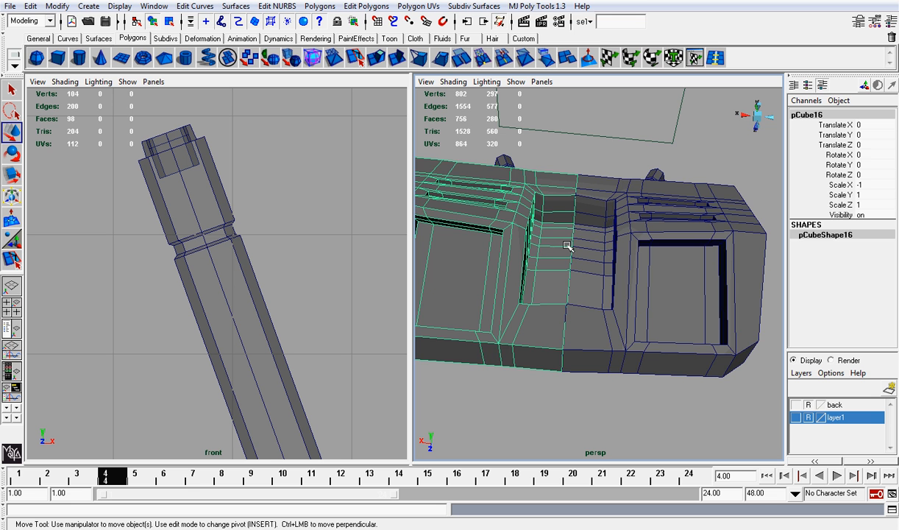
left_click(612, 254)
key("Delete")
left_click(565, 243)
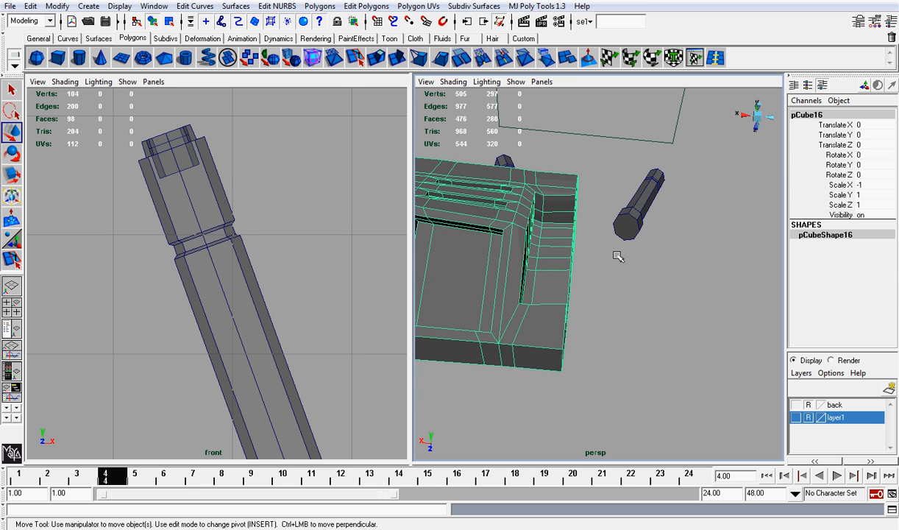
Examine the remaining half's open side and recessed centre panel in vertex mode, from the left view and in perspective.
left_click_drag(618, 257, 532, 283, "alt")
right_click_drag(557, 304, 514, 303)
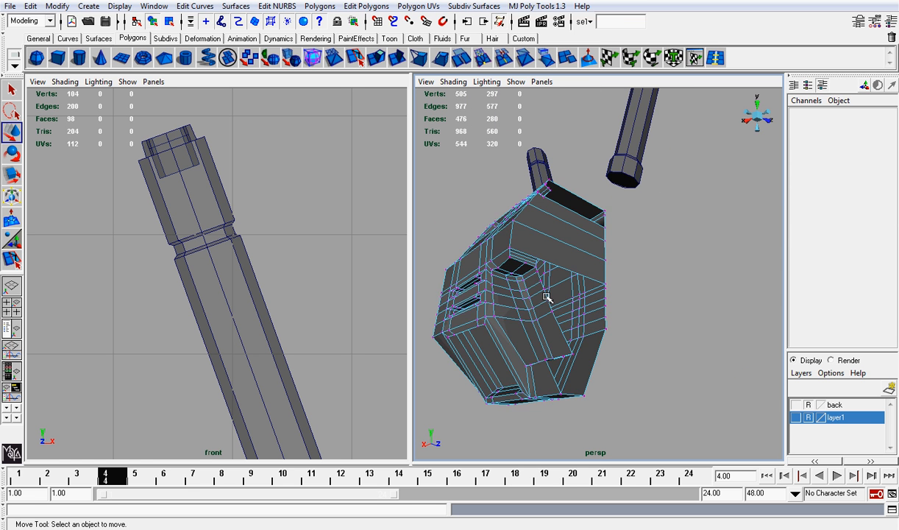
left_click_drag(550, 297, 511, 312, "alt")
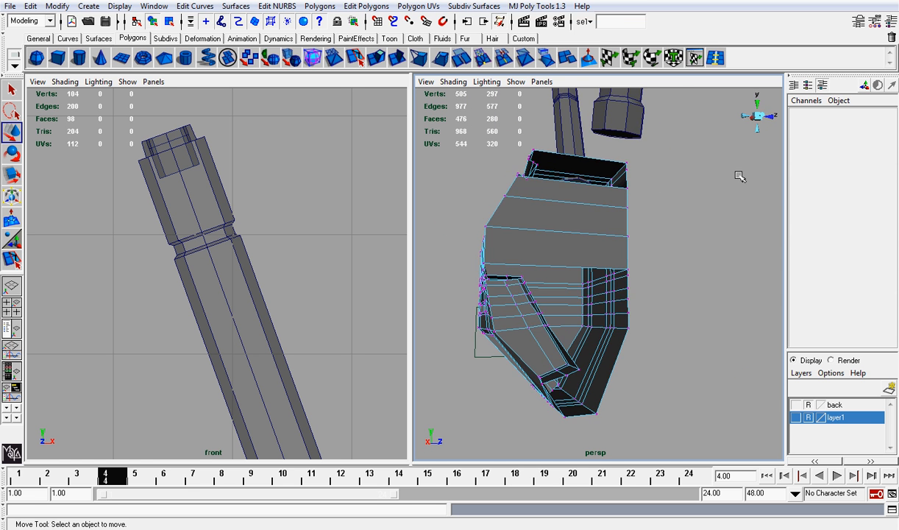
left_click(759, 118)
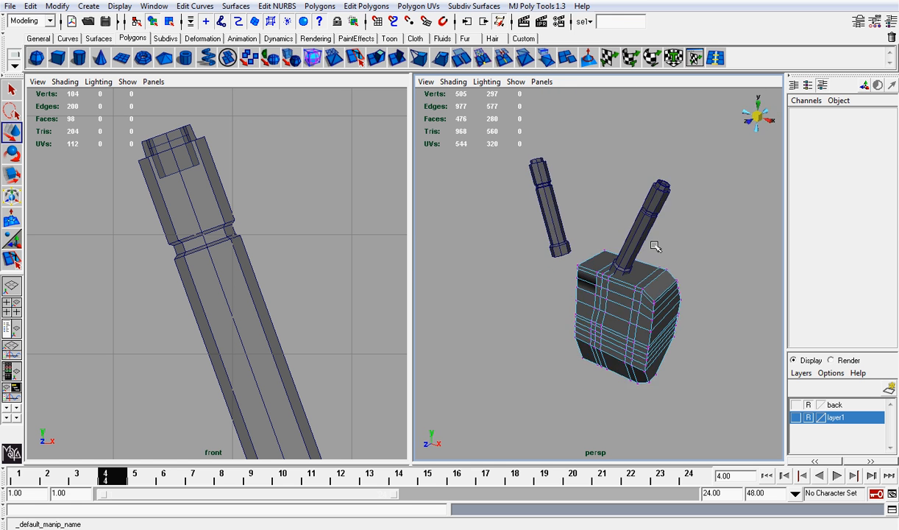
left_click(749, 110)
right_click_drag(660, 293, 642, 325, "alt")
middle_click_drag(642, 325, 650, 228, "alt")
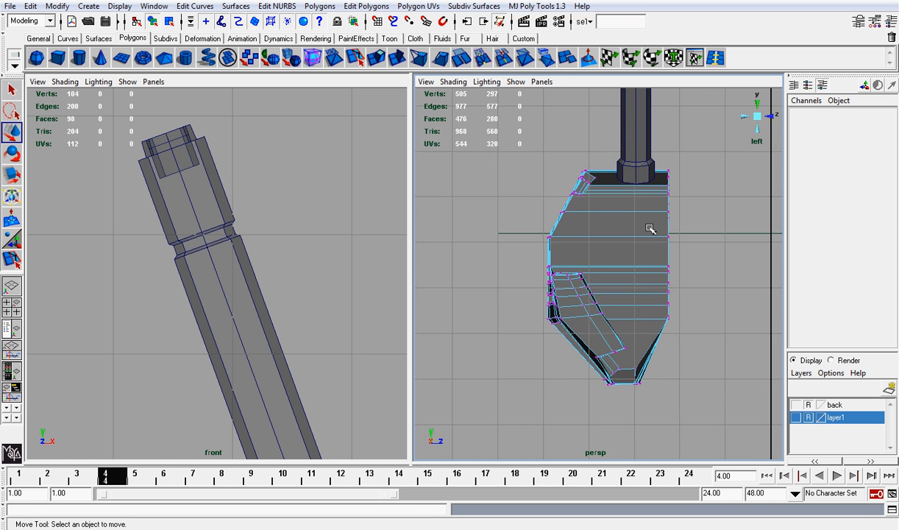
scroll(638, 251, "up", 6)
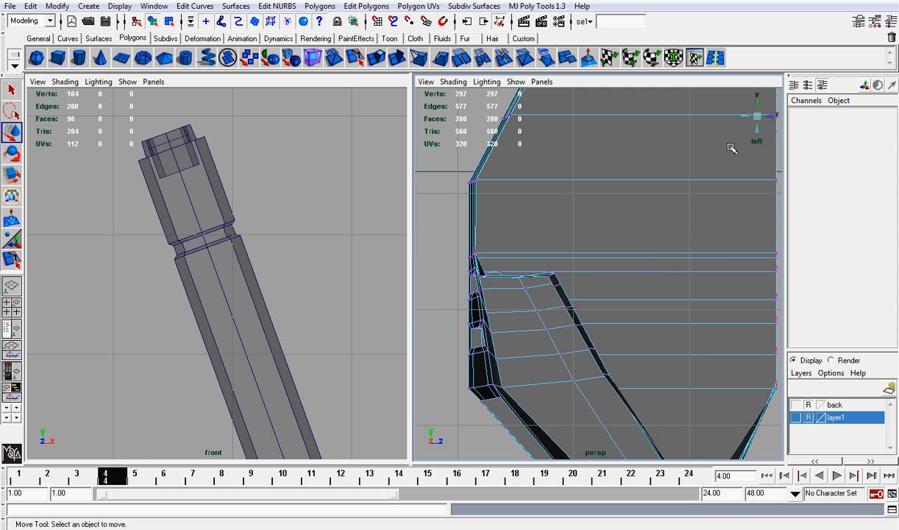
left_click(757, 117)
right_click_drag(634, 253, 660, 313, "alt")
left_click_drag(660, 314, 463, 227, "alt")
right_click_drag(463, 229, 560, 297, "alt")
left_click_drag(597, 315, 587, 267, "alt")
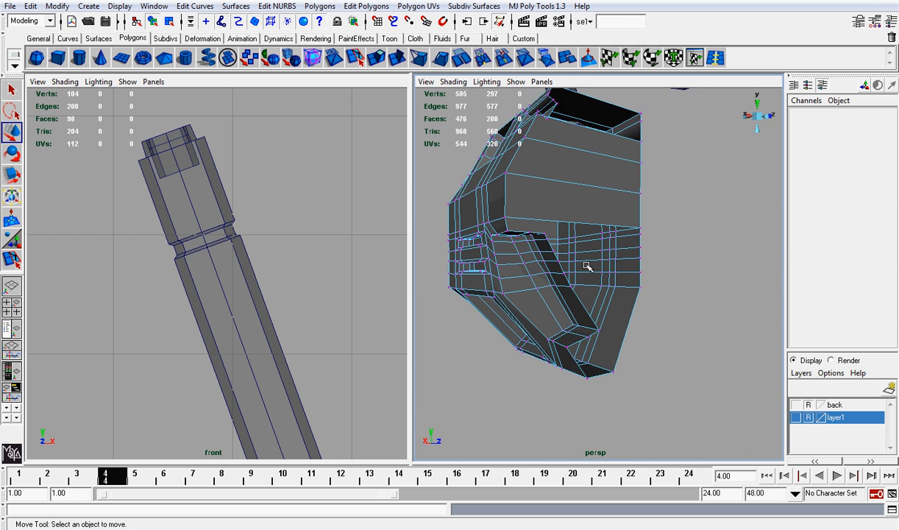
Try aligning the vertices along the recess's centre edge by scaling them in Z and rotating them about -32 degrees around X.
right_click_drag(586, 266, 583, 279, "alt")
left_click_drag(582, 278, 638, 225, "alt")
left_click_drag(639, 225, 649, 253, "alt")
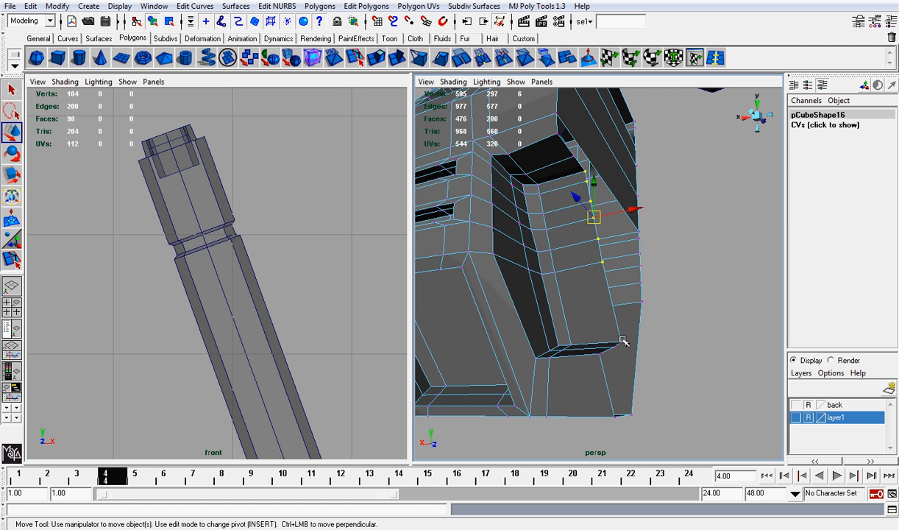
key("r")
left_click_drag(585, 269, 530, 306, "alt")
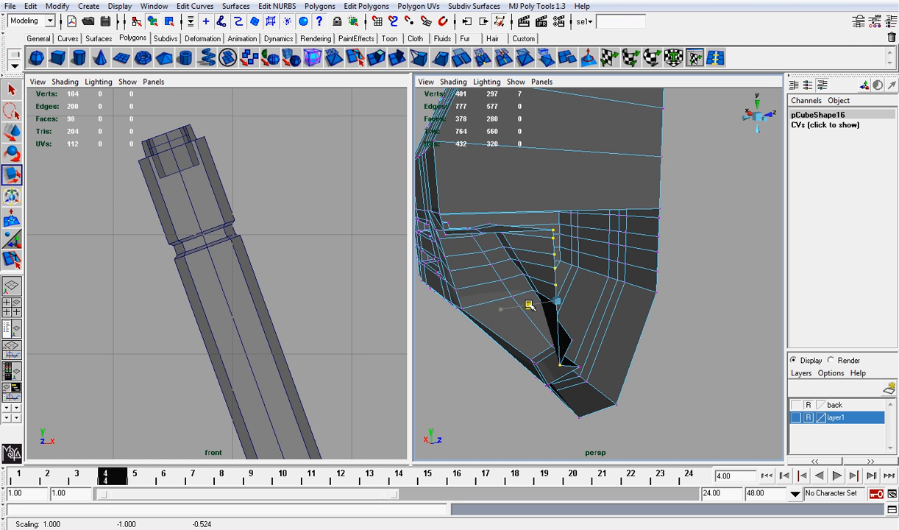
key("e")
left_click_drag(519, 258, 609, 257)
key("ctrl+z")
left_click_drag(724, 239, 738, 260, "alt")
left_click(642, 358)
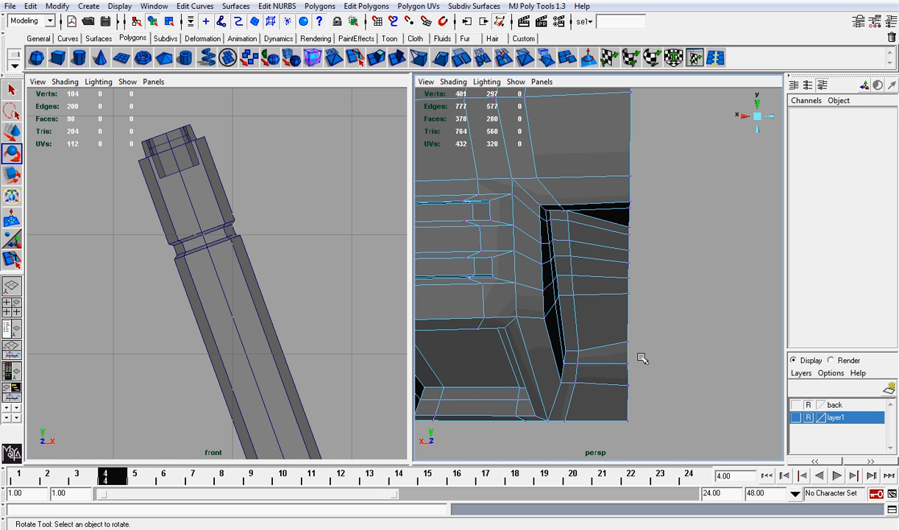
Try moving the upper and lower vertices of the recess's centre edge individually upward to even out the edge's spacing.
left_click(630, 341)
key("w")
mouse_move(652, 346)
left_mouse_down("alt")
mouse_move(596, 370)
mouse_move(596, 361)
mouse_move(637, 360)
mouse_move(646, 346)
left_mouse_up("alt")
left_click(596, 360)
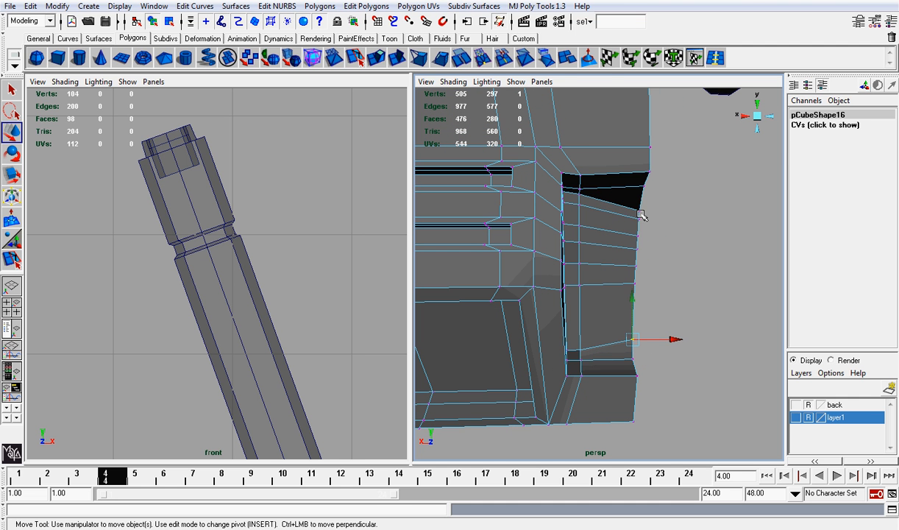
left_click_drag(642, 190, 637, 173)
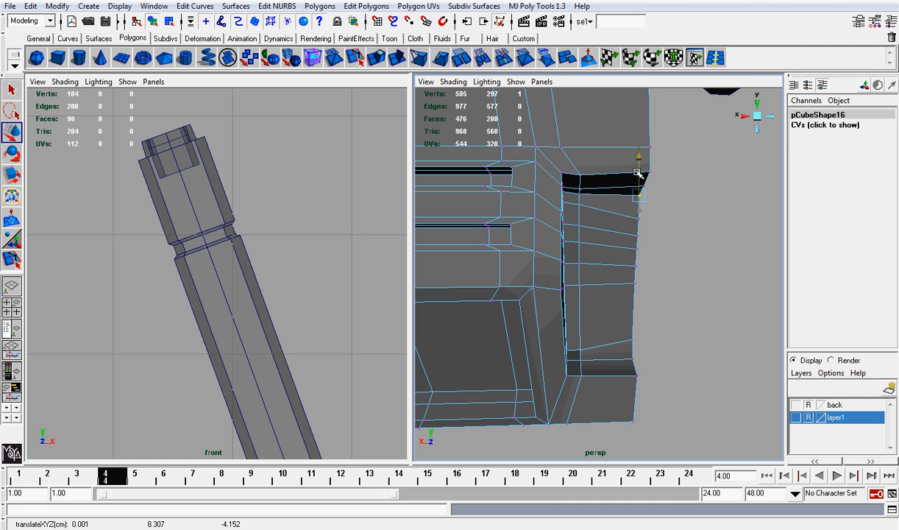
left_click(634, 339)
left_click_drag(632, 332, 635, 309)
left_click(657, 280)
Undo the recess edge's vertex moves, rotation and scaling, along with the deletion of the mirrored body half.
left_click_drag(675, 275, 527, 288, "alt")
scroll(532, 291, "up", 2)
key("ctrl+z")
key("ctrl+z")
key("ctrl+z")
key("ctrl+z")
key("ctrl+z")
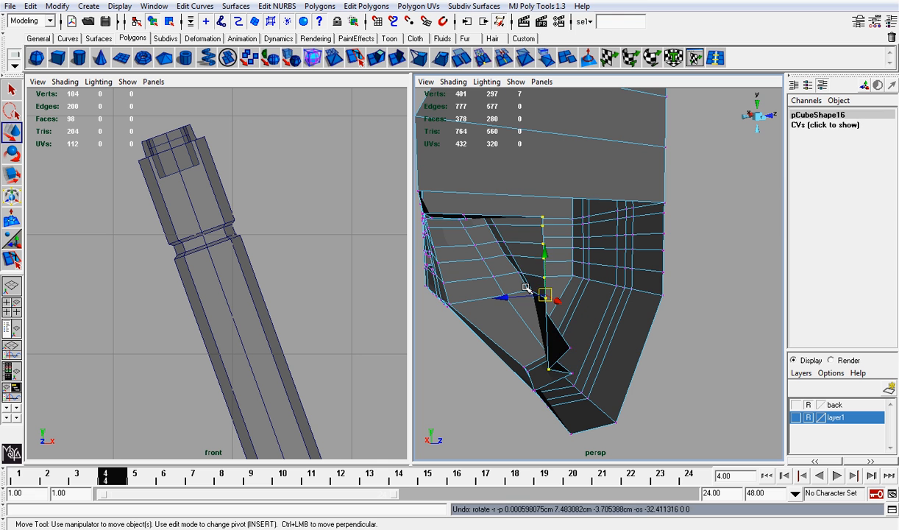
key("ctrl+z")
key("ctrl+z")
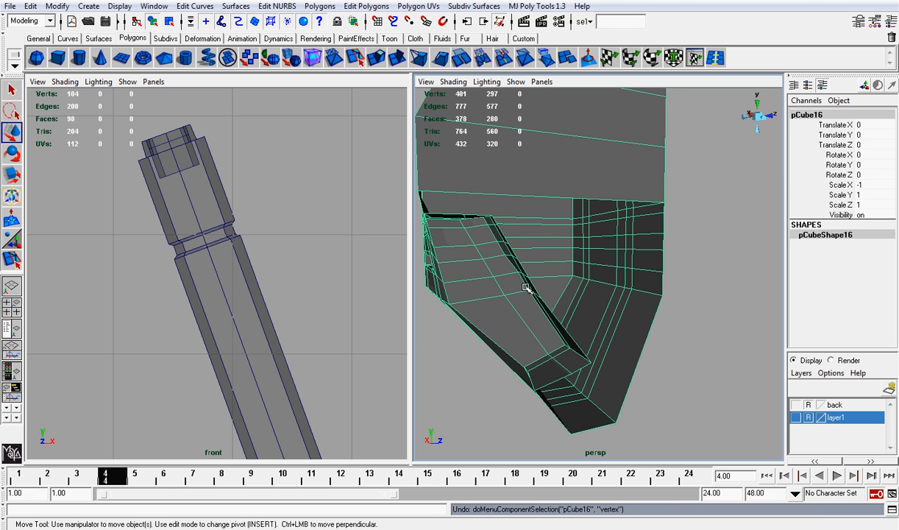
left_click_drag(528, 285, 612, 250, "alt")
key("ctrl+z")
left_click(611, 251)
scroll(610, 251, "down", 3)
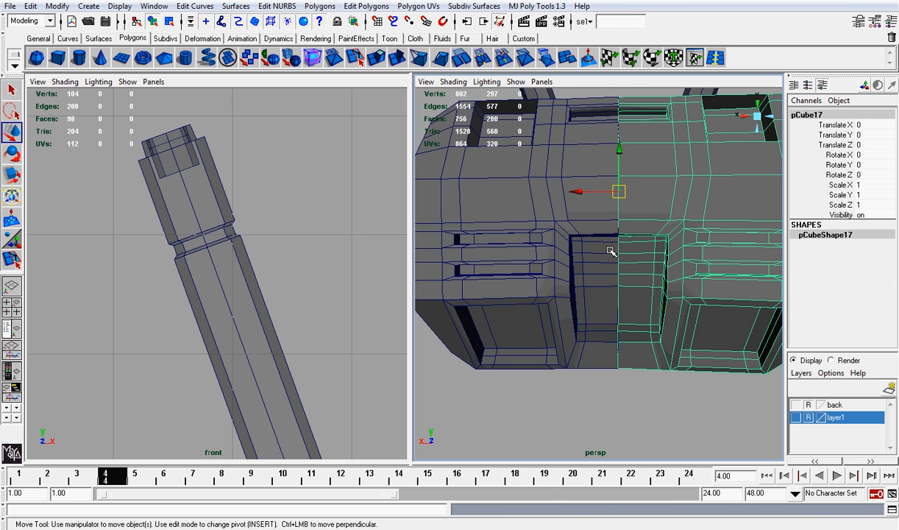
Check the complete body in perspective, and show the back and layer1 reference layers.
right_click_drag(684, 204, 688, 205)
scroll(715, 213, "down", 3)
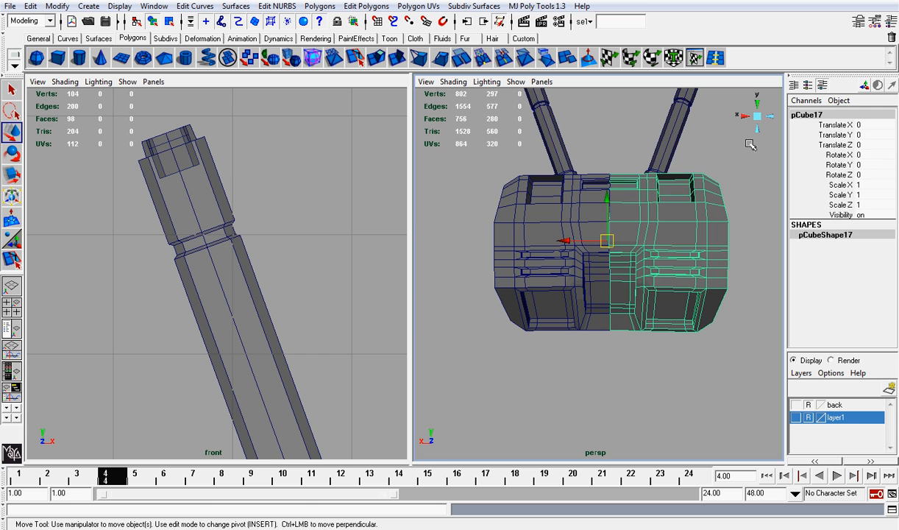
left_click(709, 148)
left_click_drag(712, 174, 694, 175, "alt")
scroll(721, 183, "down", 3)
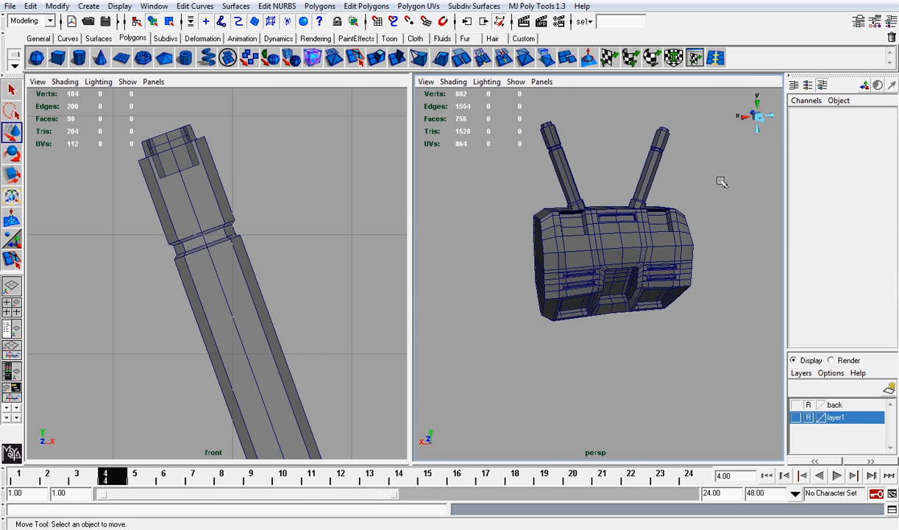
left_click(795, 406)
left_click(798, 418)
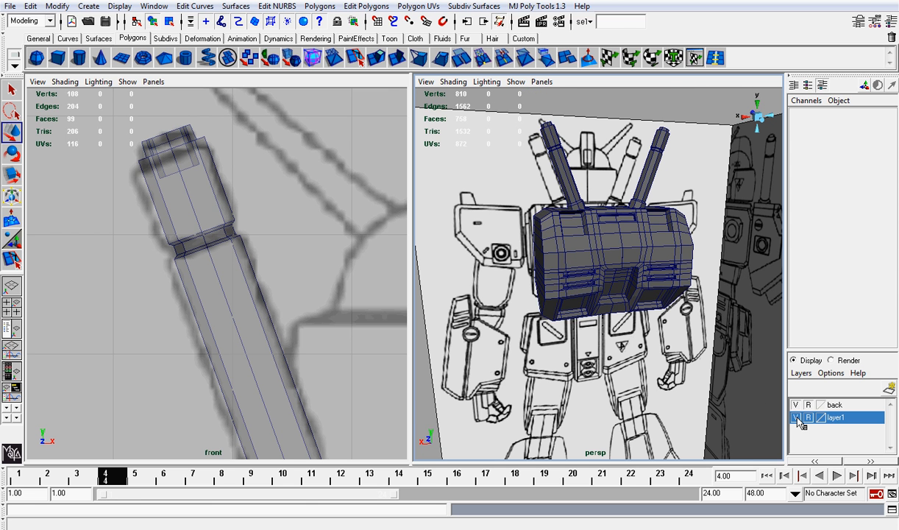
Create a polygon cylinder at the origin, with the backpack and its reference drawing framed in the front view.
scroll(554, 299, "down", 2)
key("space")
key("space")
scroll(249, 319, "down", 6)
middle_click_drag(312, 338, 296, 311, "alt")
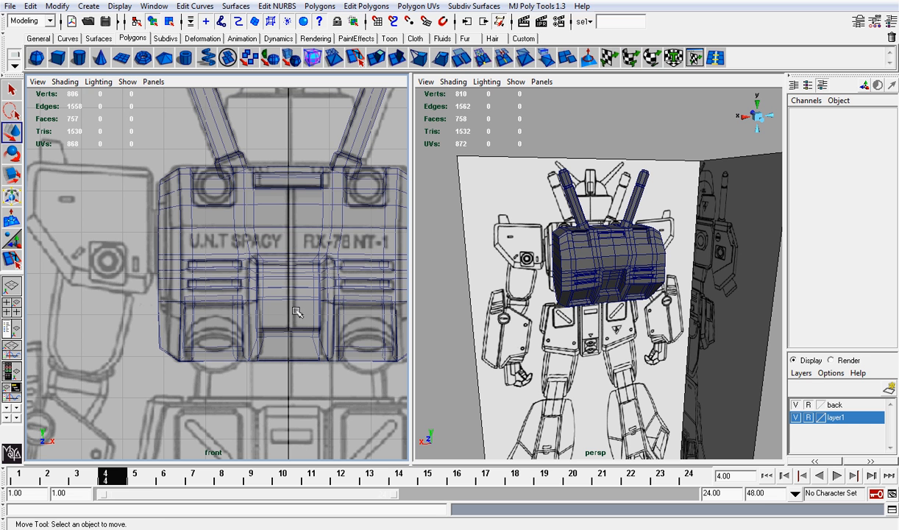
left_click(78, 59)
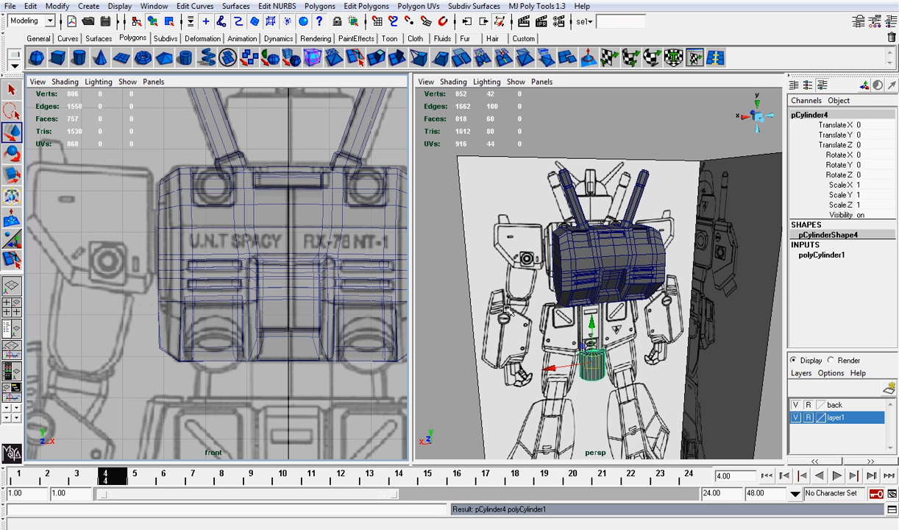
Set the new cylinder's axis subdivisions to 8 and its cap subdivisions to 0.
left_click(839, 254)
left_click(823, 284)
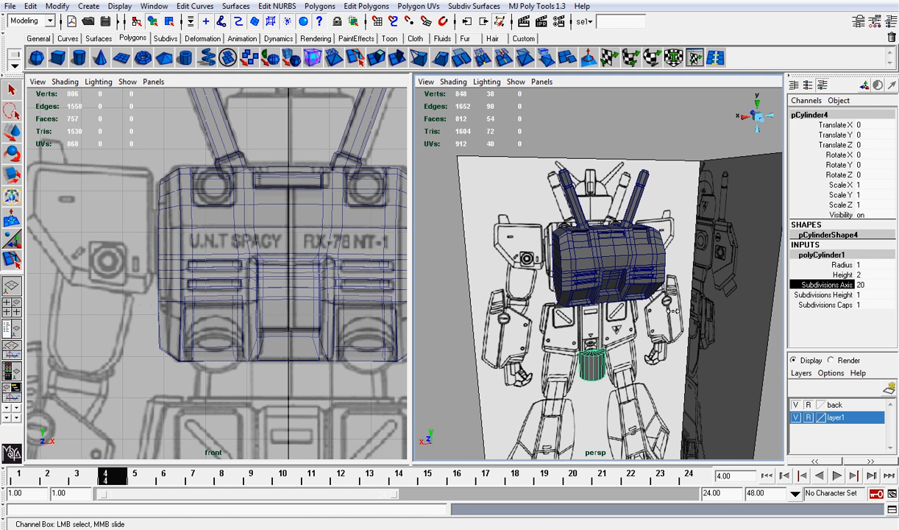
middle_click_drag(660, 298, 623, 301)
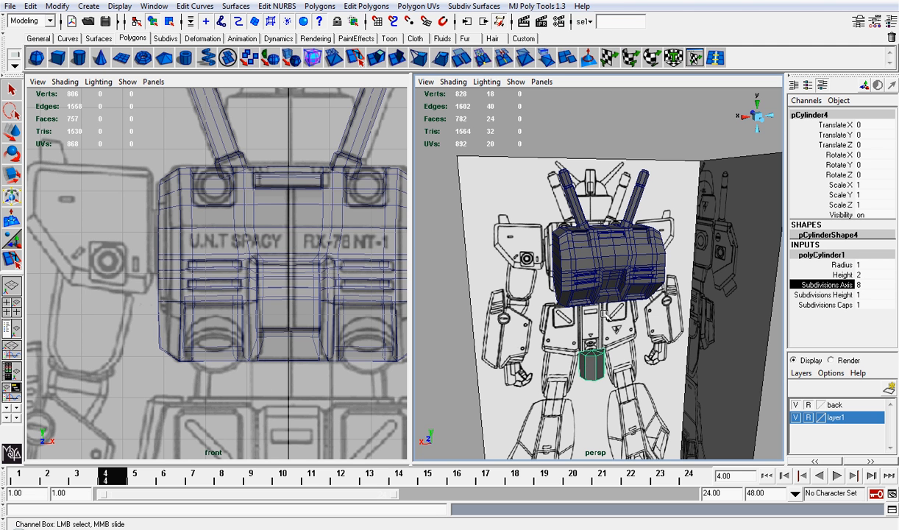
scroll(335, 351, "down", 1)
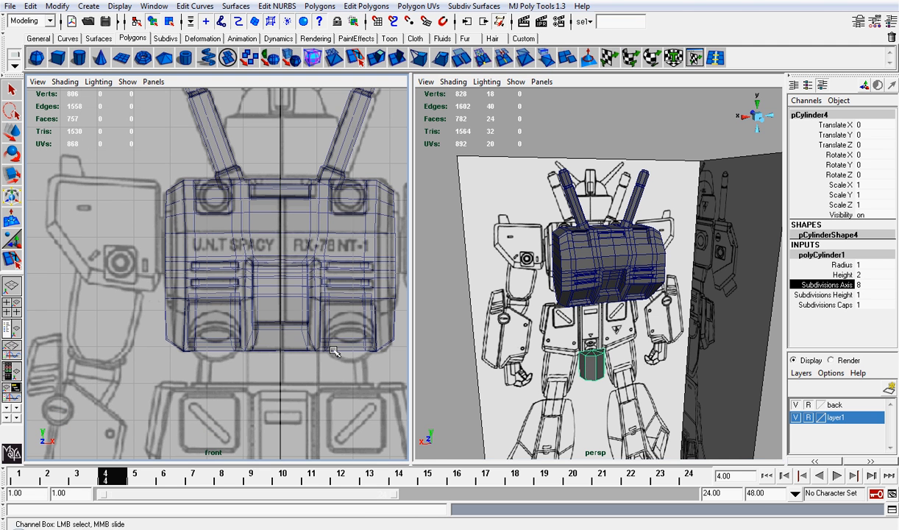
left_click(850, 304)
middle_click_drag(693, 328, 642, 313)
Move the cylinder up to about Y 6.434, at the lower middle of the backpack.
scroll(204, 283, "down", 3)
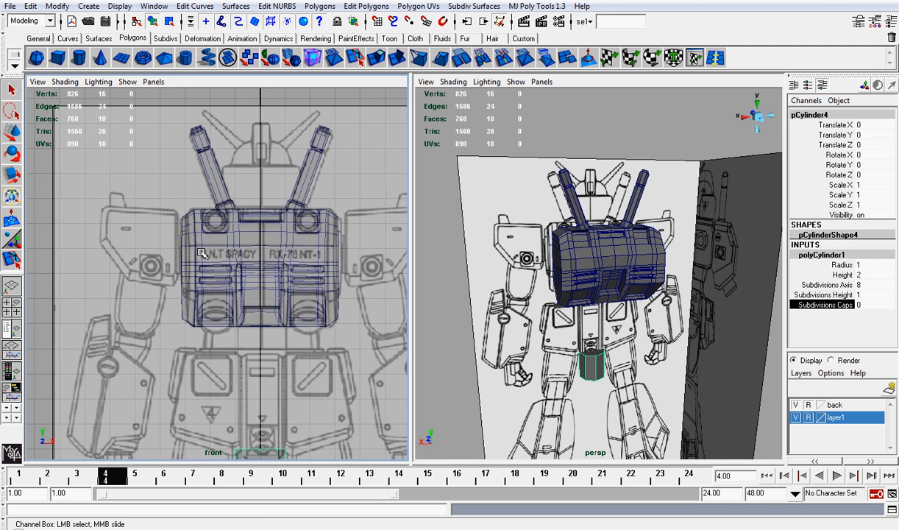
key("w")
left_click_drag(259, 431, 259, 310)
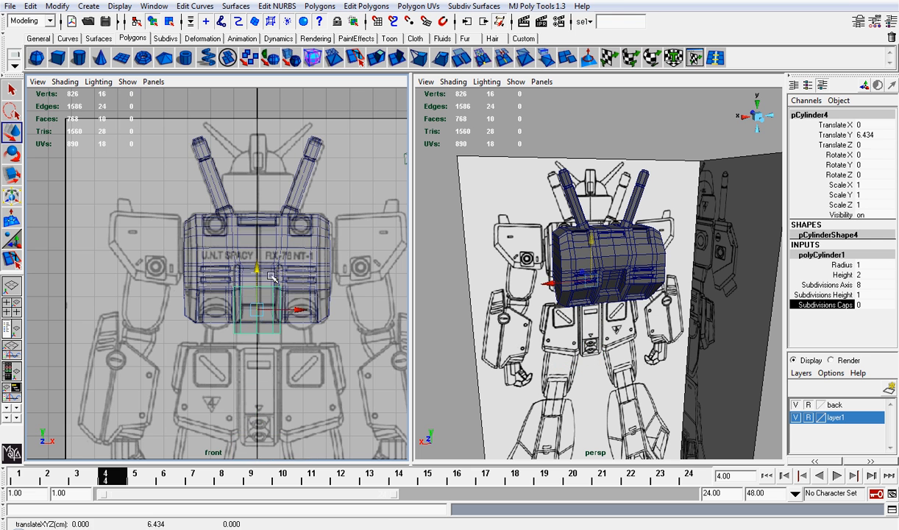
Rotate the cylinder to exactly 90 degrees about X so its end faces the front view.
scroll(298, 309, "up", 3)
middle_click_drag(303, 312, 294, 252, "alt")
scroll(295, 251, "up", 3)
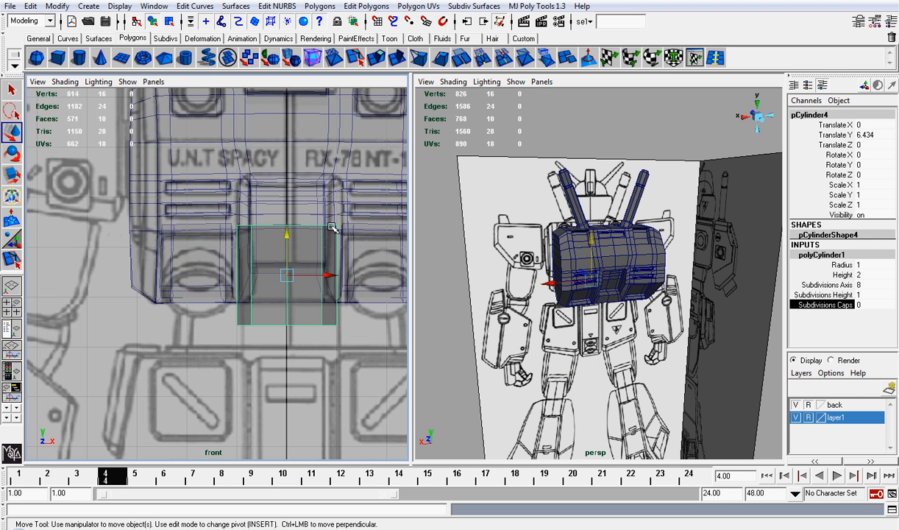
key("e")
key("space")
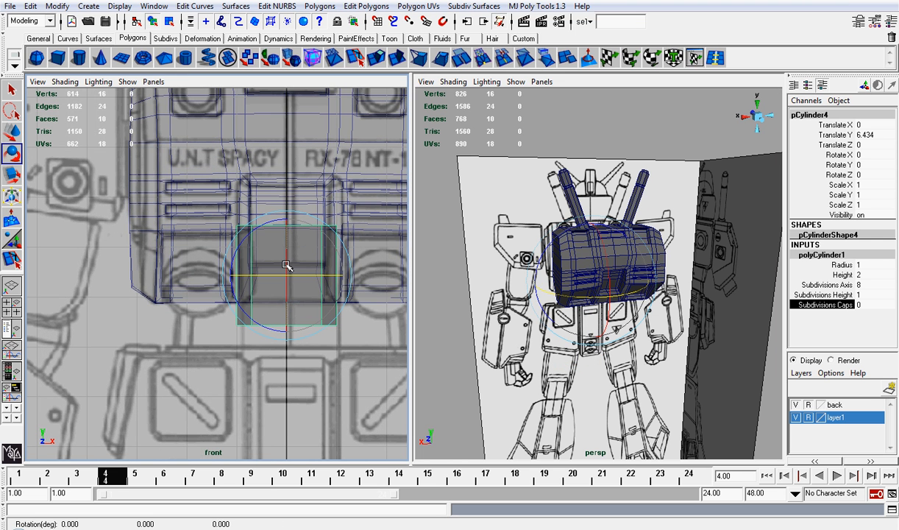
left_click_drag(286, 265, 286, 217)
left_click(859, 155)
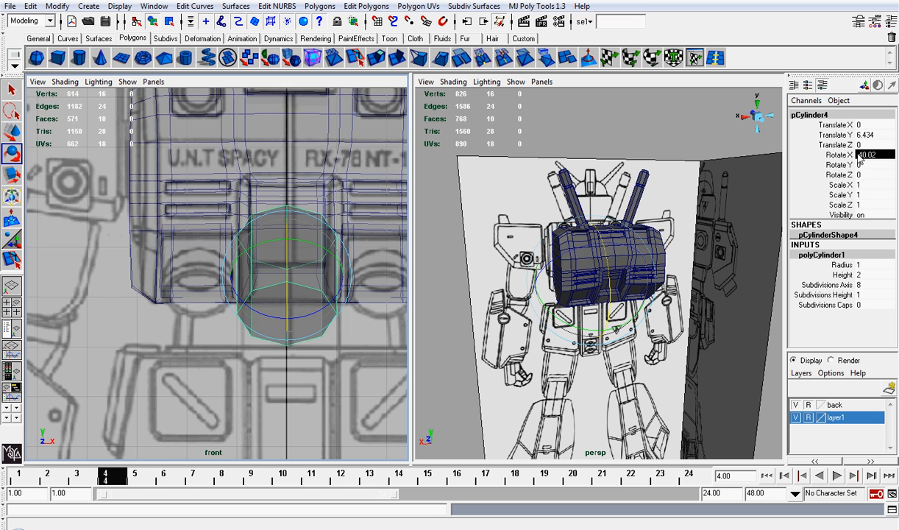
type("90")
key("Return")
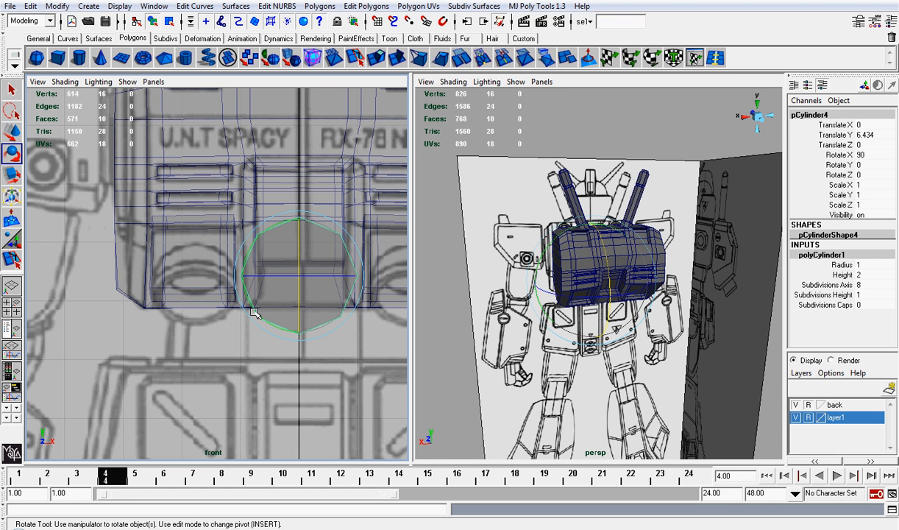
Move the cylinder to about X -1.684 and scale it uniformly to about 0.769 over the reference thruster circle.
key("w")
left_click_drag(307, 278, 170, 273)
scroll(222, 278, "up", 2)
key("r")
key("e")
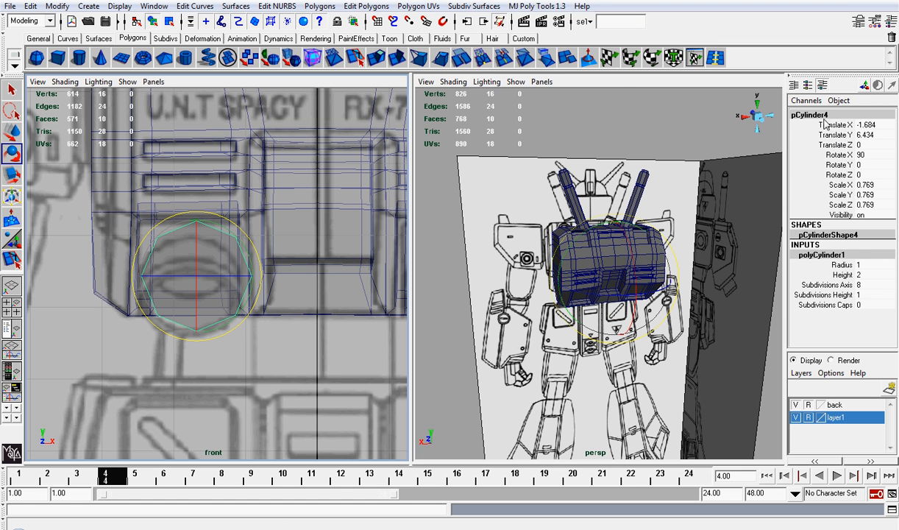
In the right-side view, move the cylinder back to about Z -4.868, behind the backpack's lower slope.
left_click(741, 123)
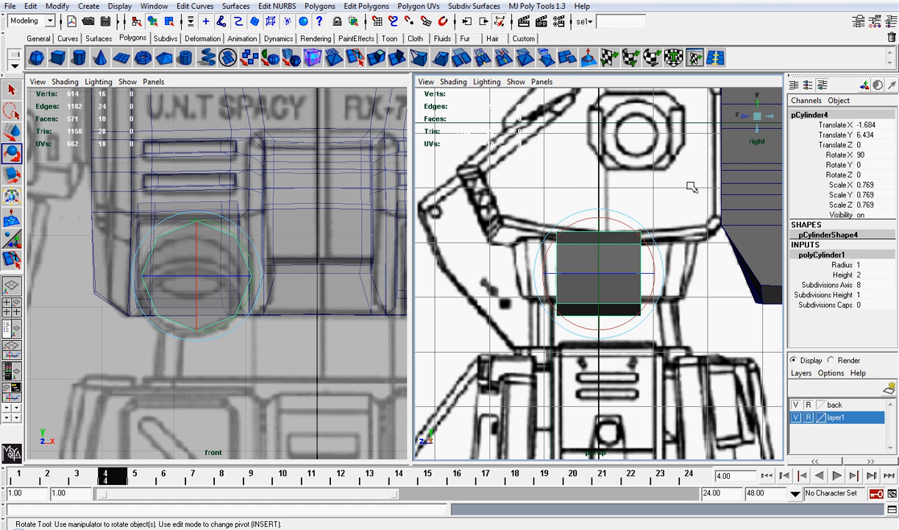
scroll(692, 187, "down", 4)
middle_click_drag(704, 211, 600, 223, "alt")
key("w")
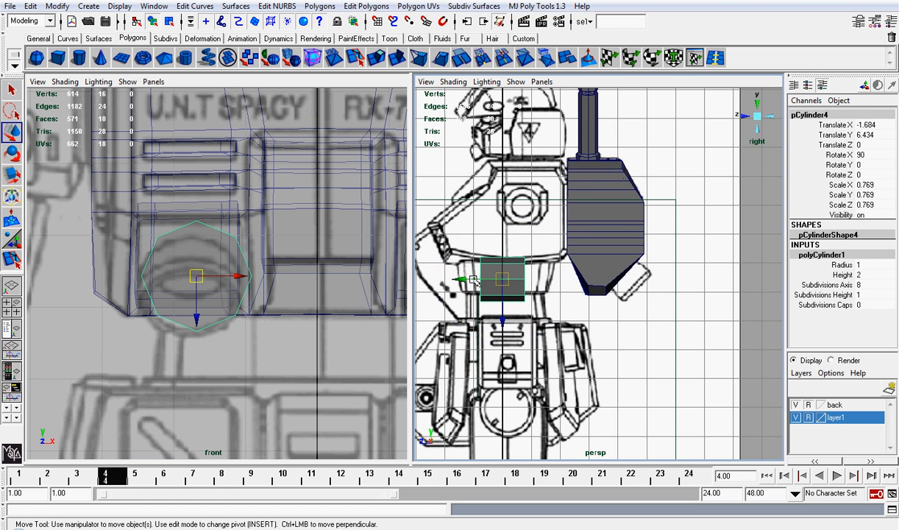
left_click_drag(473, 279, 603, 274)
scroll(721, 241, "up", 3)
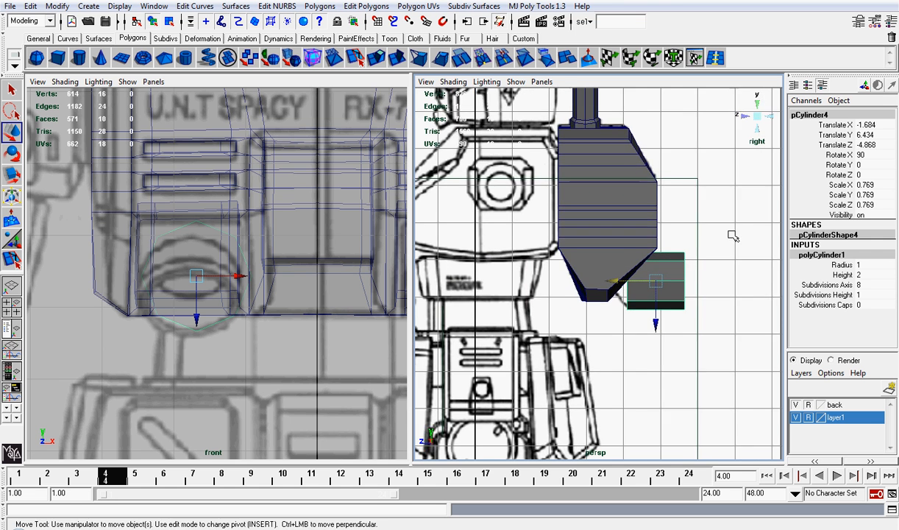
Select the short edge near the bottom of the backpack's mirrored half and move it down toward the base.
middle_click_drag(733, 237, 568, 283, "alt")
scroll(563, 284, "up", 4)
middle_click_drag(513, 309, 641, 266, "alt")
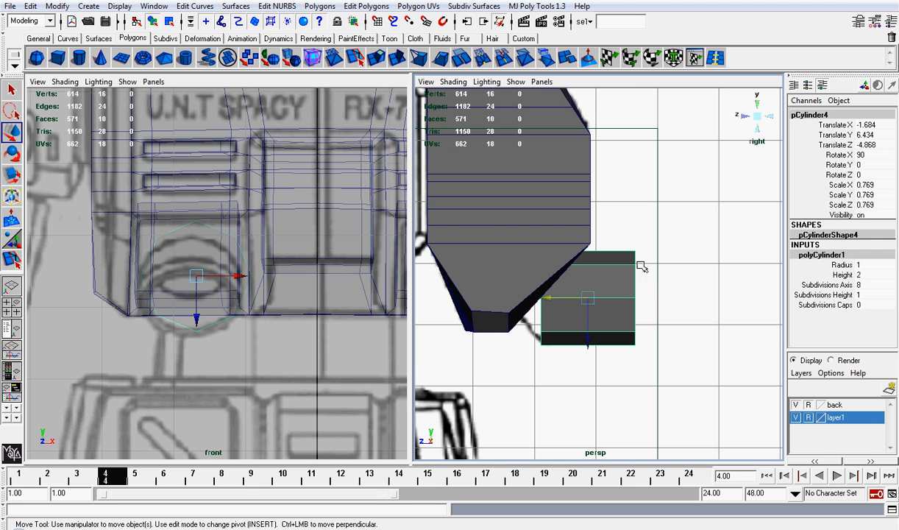
right_click_drag(488, 313, 488, 282)
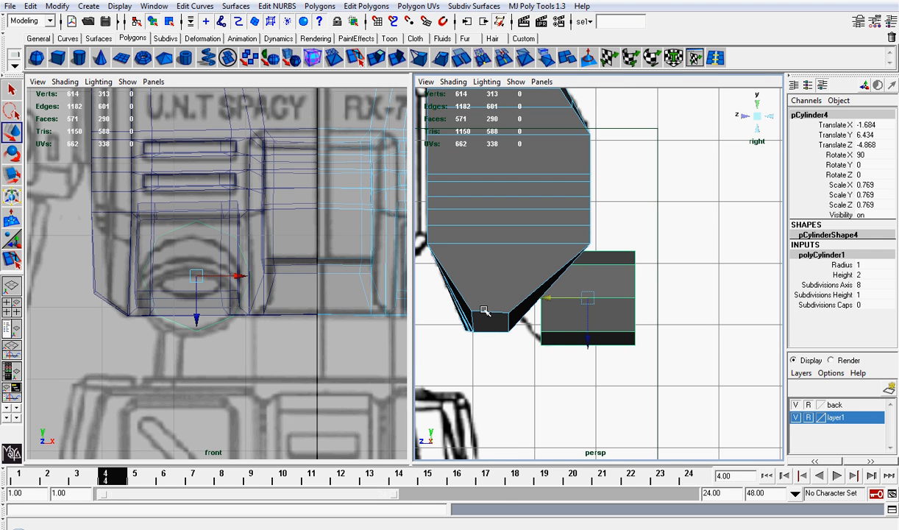
left_click(485, 311)
left_click_drag(492, 273, 497, 289)
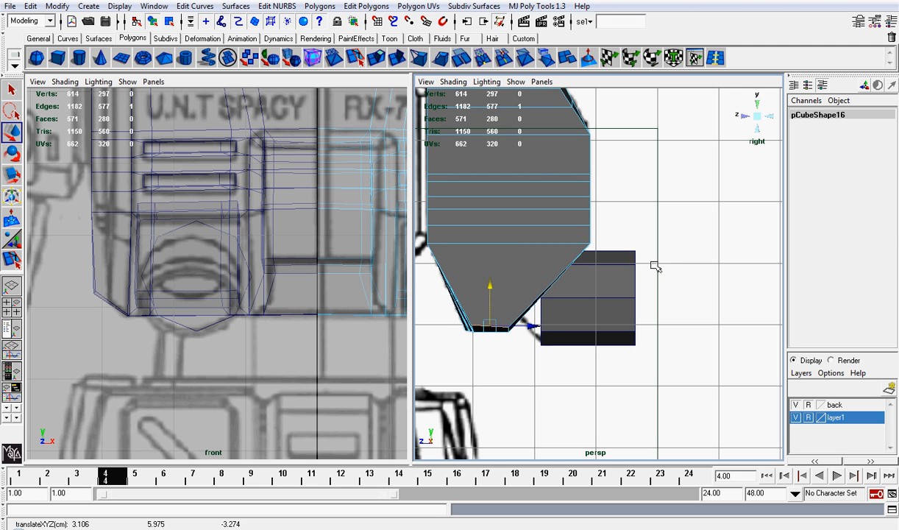
Turn on X-ray shading in the side view and rotate the cylinder to about 45.7 degrees about X, matching the drawn thruster.
left_click(612, 287)
scroll(613, 287, "up", 1)
left_click(454, 80)
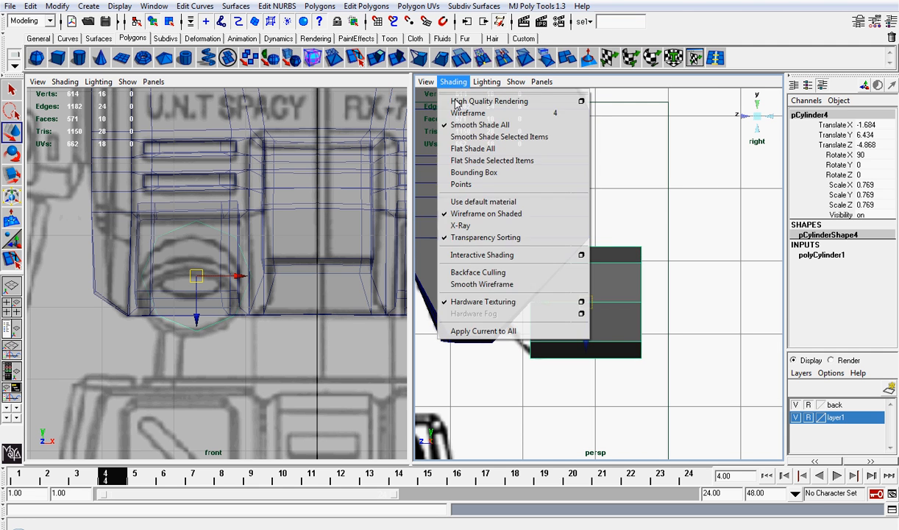
left_click(464, 218)
middle_click_drag(597, 256, 628, 344, "alt")
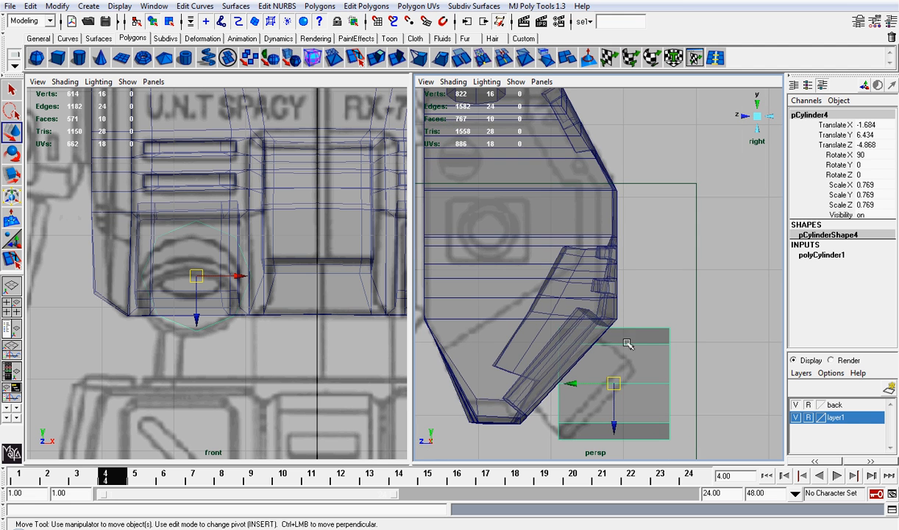
key("e")
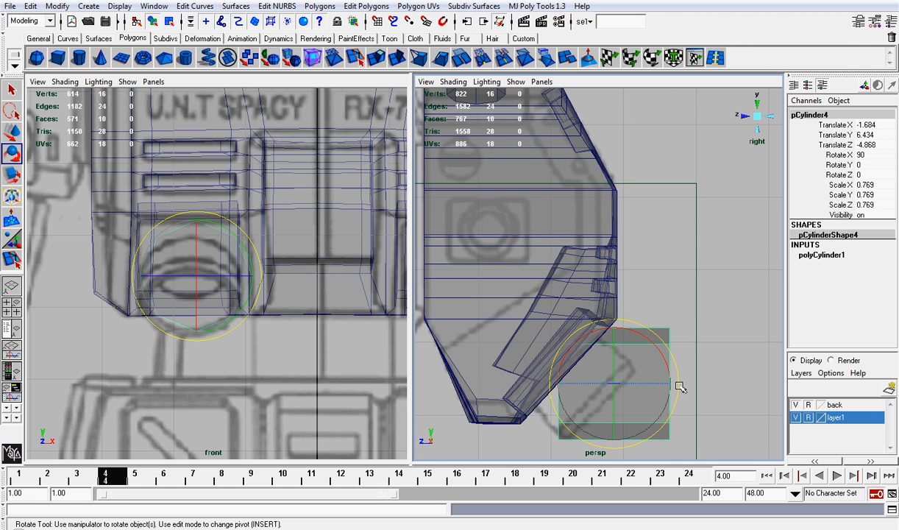
left_click_drag(679, 385, 644, 419)
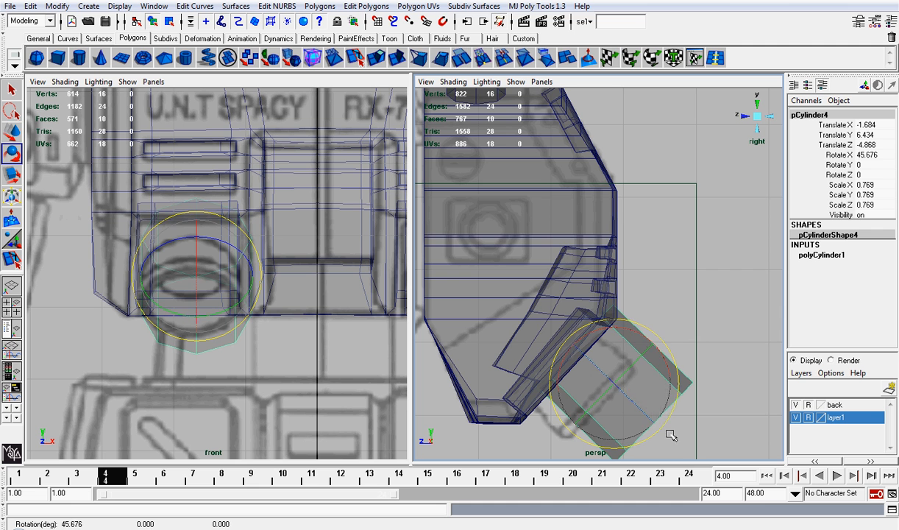
Scale the cylinder uniformly to about 0.692 and move it into the angled recess, at about Y 6.583 and Z -4.255.
key("w")
left_click_drag(583, 410, 557, 393)
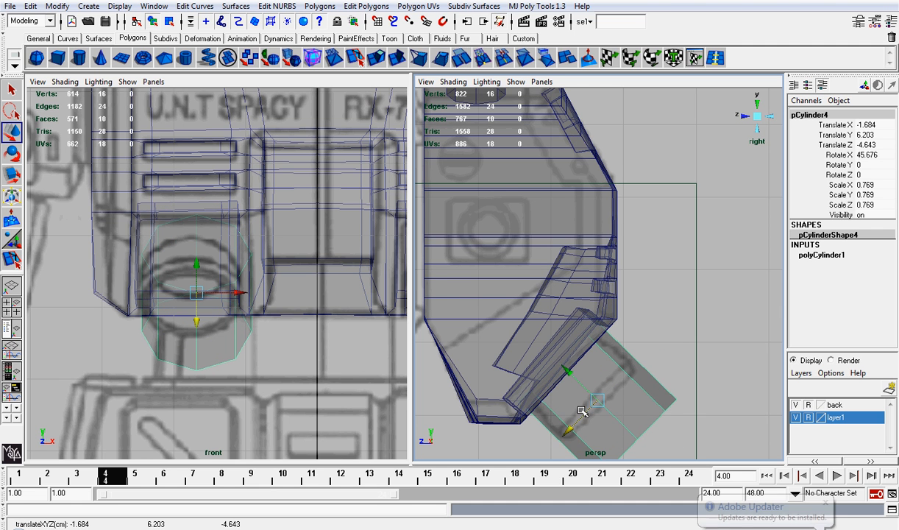
middle_click_drag(584, 379, 601, 316, "alt")
key("r")
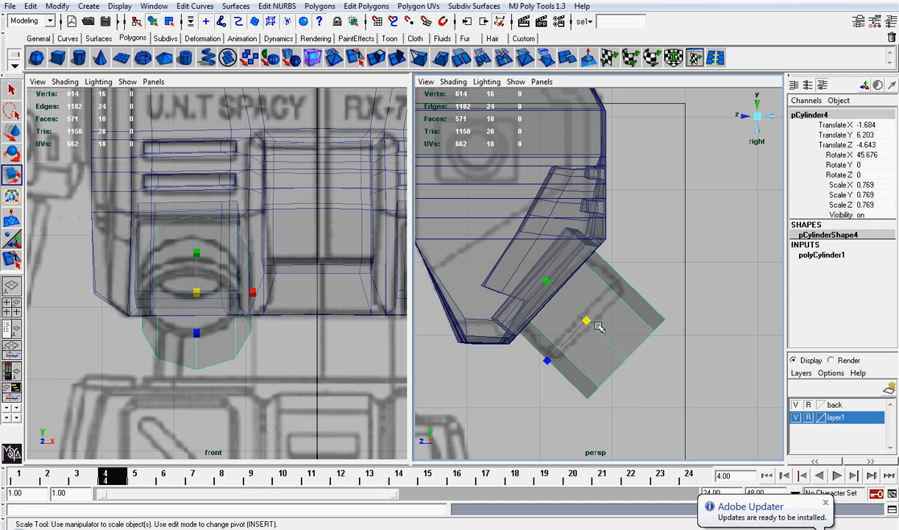
left_click_drag(587, 320, 578, 321)
key("w")
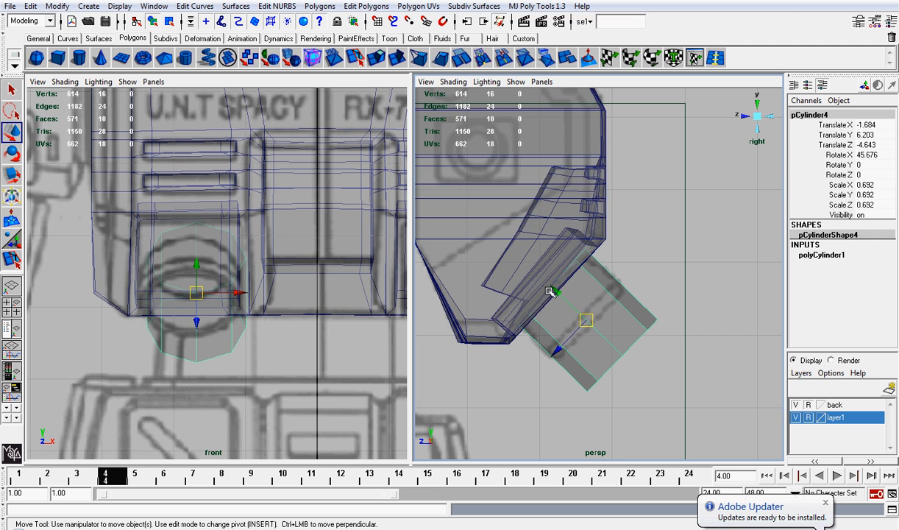
left_click_drag(554, 292, 523, 270)
Select the vertex ring at the cylinder's inner end and scale it down to taper the cylinder.
right_click_drag(605, 280, 580, 278)
left_click_drag(548, 280, 507, 243)
key("r")
key("w")
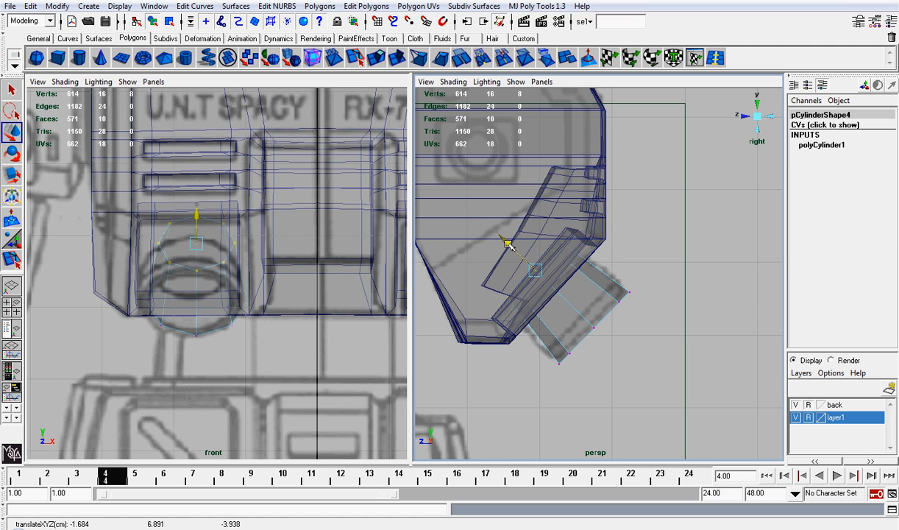
Return to object selection and move the whole cylinder sideways to about X -1.78, centred on the reference thruster circle.
left_click(199, 328)
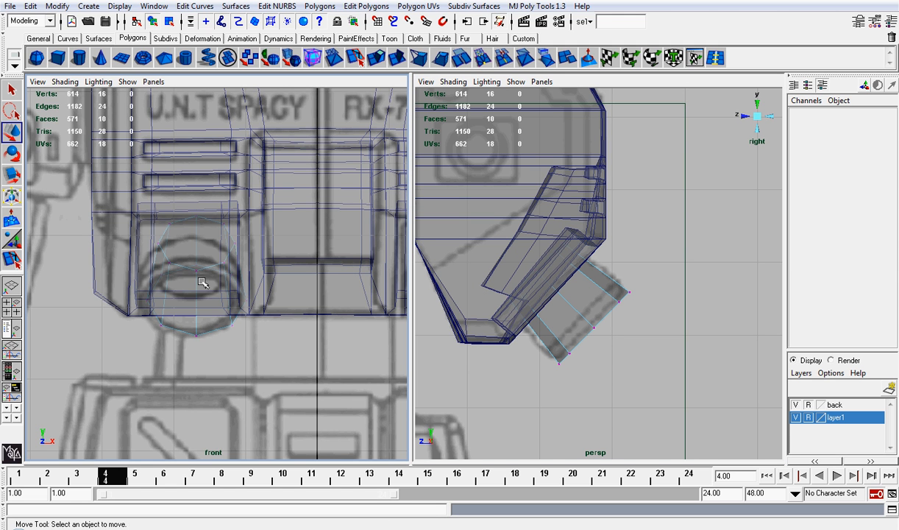
right_click_drag(213, 265, 228, 309)
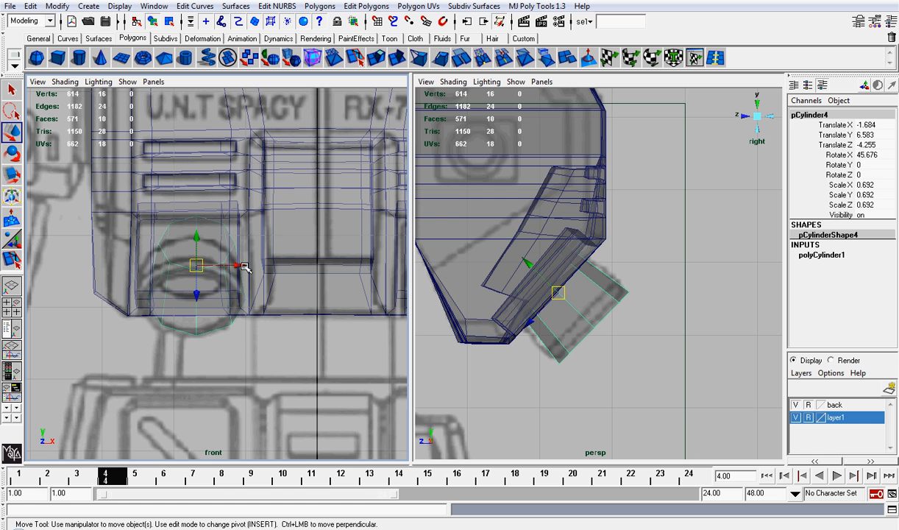
left_click_drag(245, 268, 237, 265)
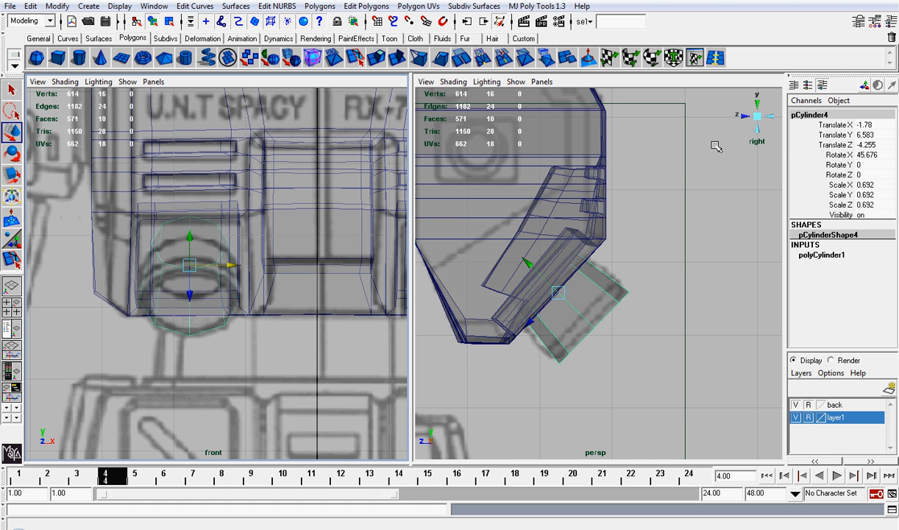
Return the side view to perspective, hide the back and layer1 reference layers, and turn off X-ray shading.
left_click(764, 117)
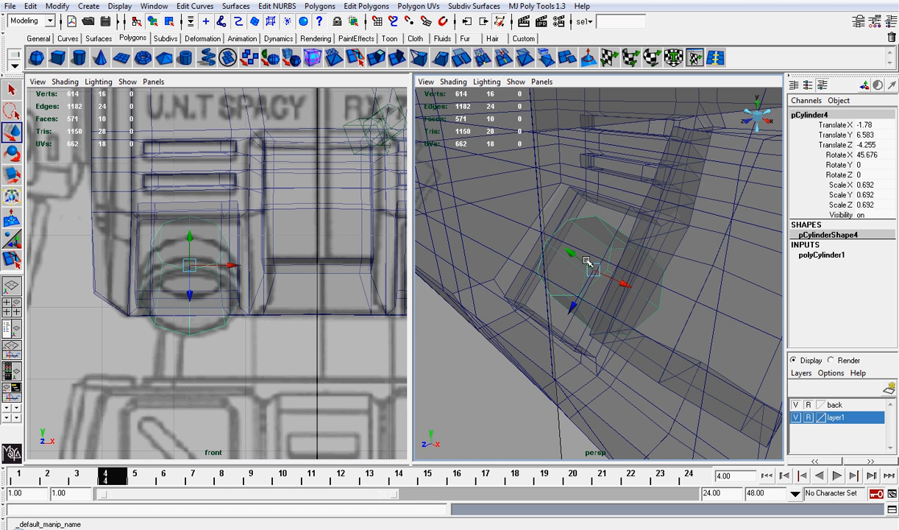
scroll(586, 260, "down", 10)
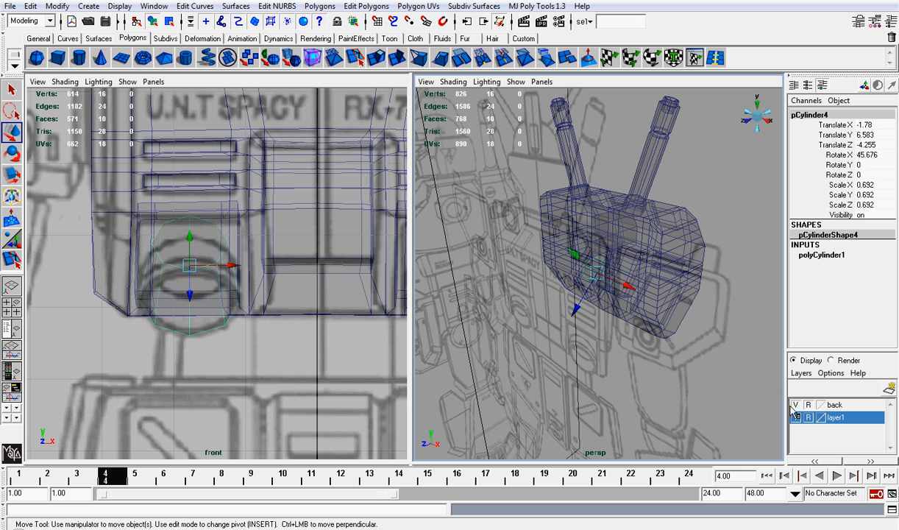
left_click(794, 404)
scroll(684, 317, "up", 8)
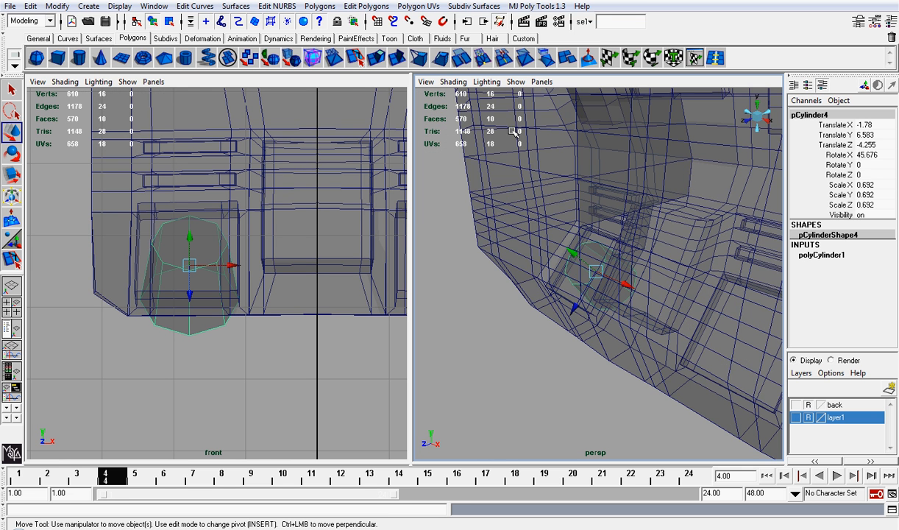
left_click(453, 81)
left_click(471, 221)
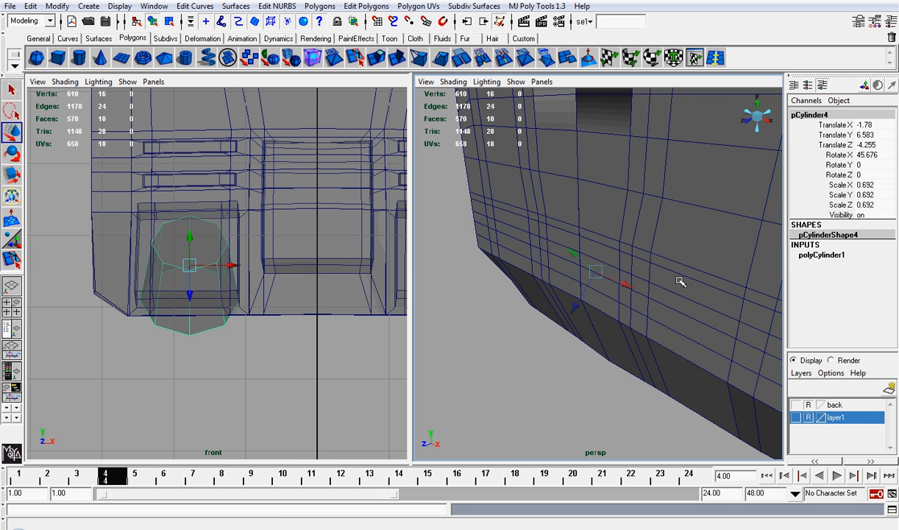
Select the vertex ring at the cylinder's inner end and scale it up to reduce the taper.
mouse_move(682, 281)
left_mouse_down("alt")
mouse_move(629, 267)
mouse_move(467, 251)
mouse_move(463, 237)
left_mouse_up("alt")
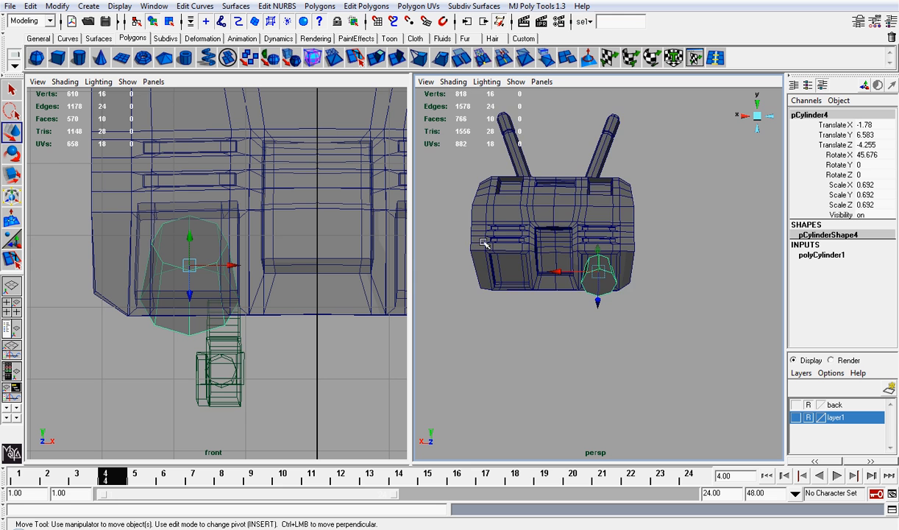
scroll(612, 250, "up", 3)
left_click_drag(620, 252, 602, 256, "alt")
right_click_drag(602, 256, 545, 258)
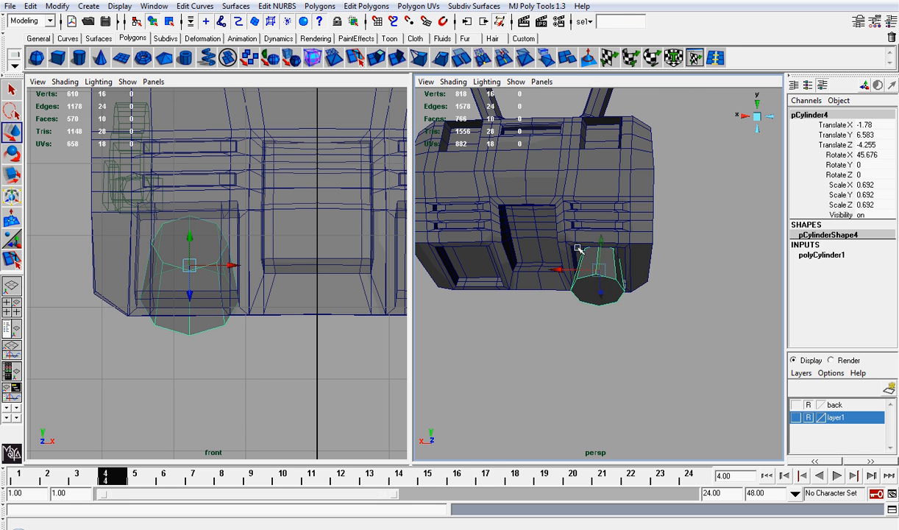
left_click_drag(551, 215, 631, 242)
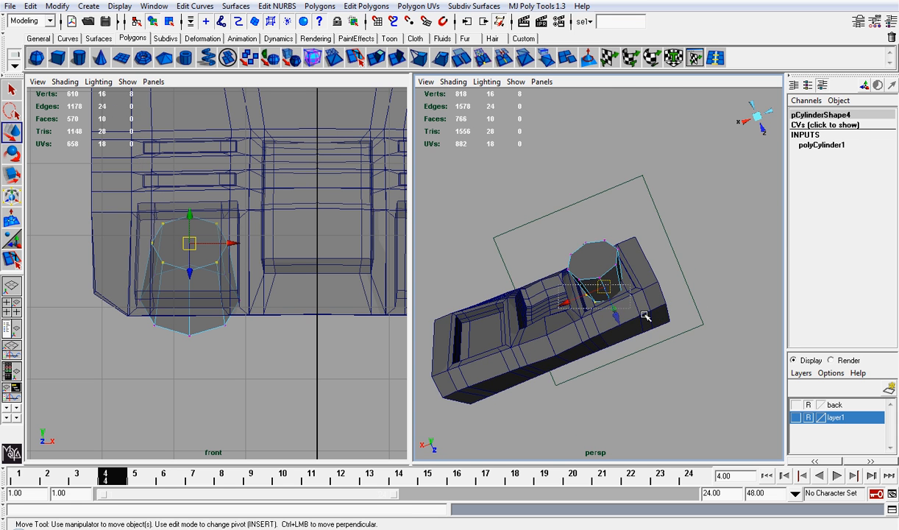
left_click_drag(671, 269, 619, 257, "alt")
key("r")
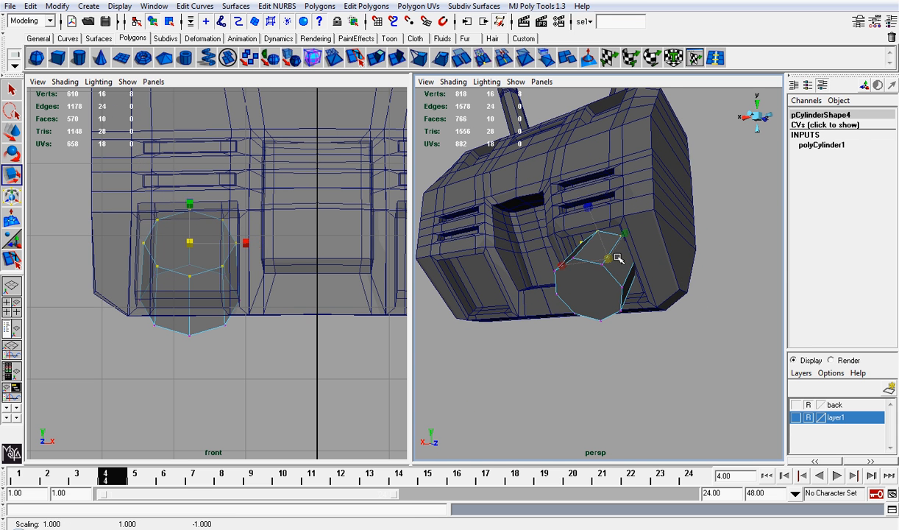
Select all of the cylinder's vertices and scale them up slightly and uniformly.
left_click_drag(570, 241, 610, 259, "alt")
left_click_drag(509, 204, 723, 380)
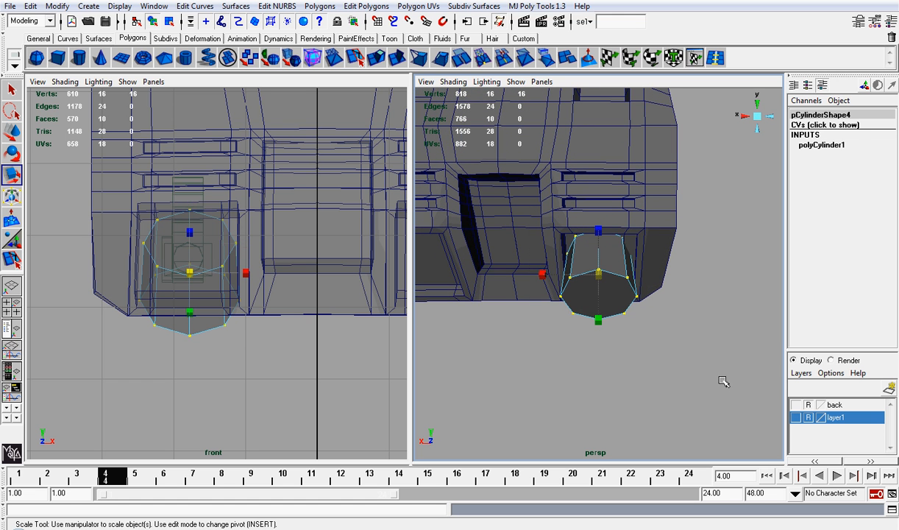
left_click_drag(604, 274, 613, 274)
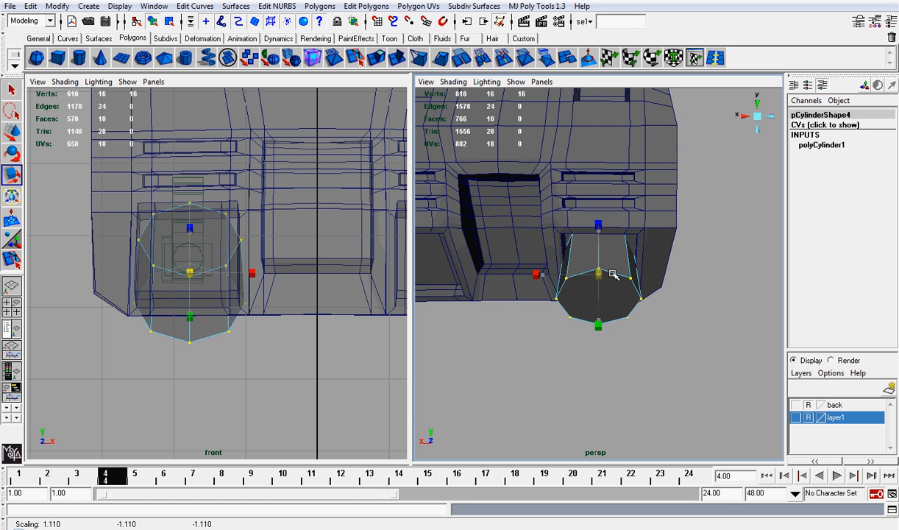
Clear the vertex selection and show the layer1 and back reference layers.
left_click(708, 262)
left_click_drag(708, 263, 669, 309, "alt")
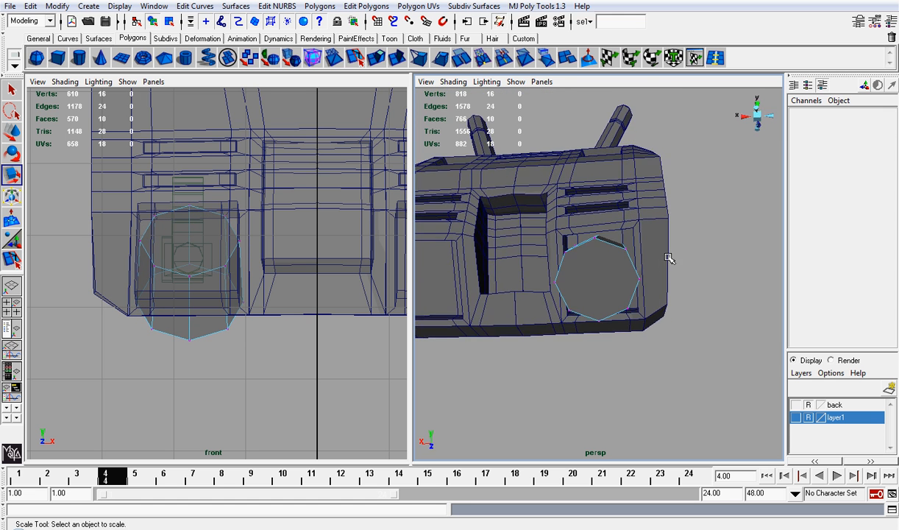
left_click(795, 418)
left_click(795, 405)
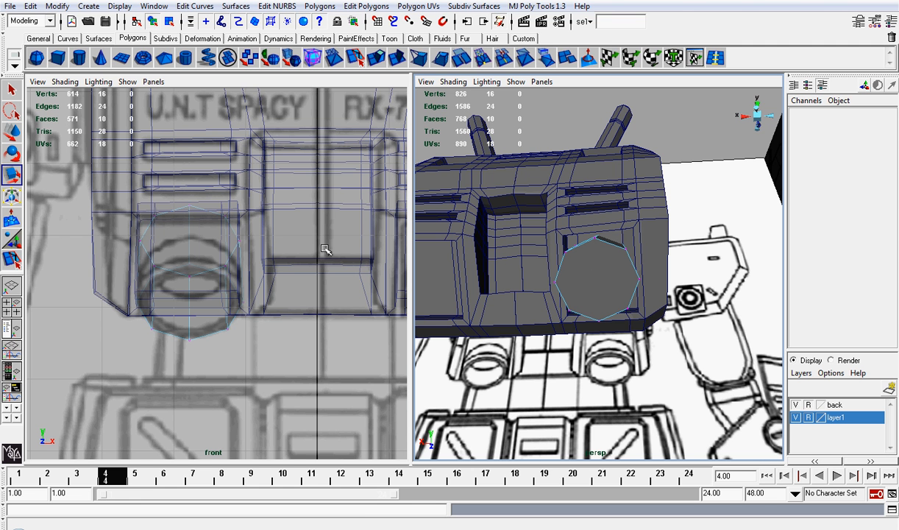
Extrude the face at the cylinder's outer end and scale it uniformly to about 0.883 to form a rim.
right_click_drag(625, 267, 623, 294)
left_click(601, 280)
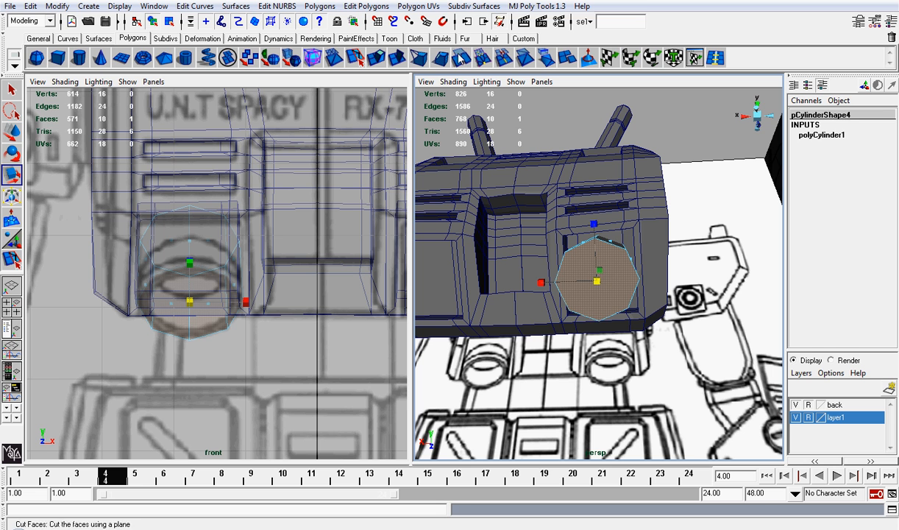
left_click(379, 63)
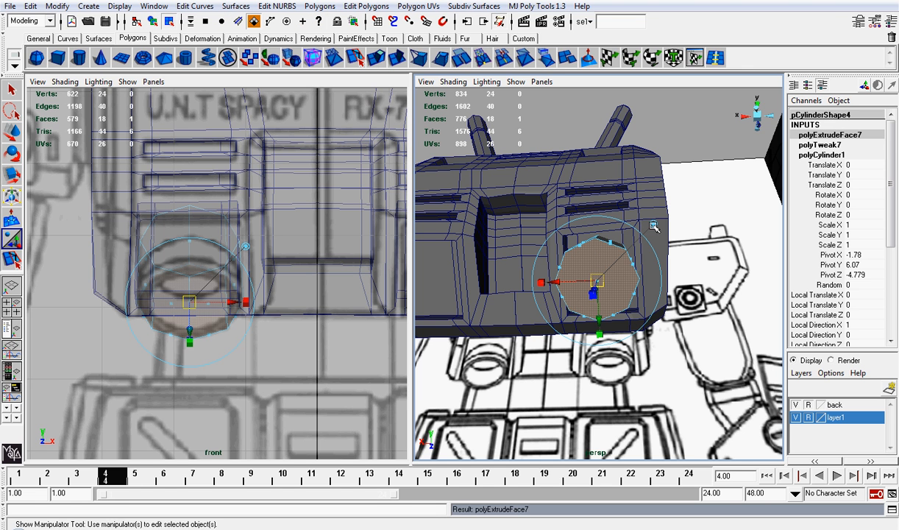
left_click(652, 225)
left_click(596, 237)
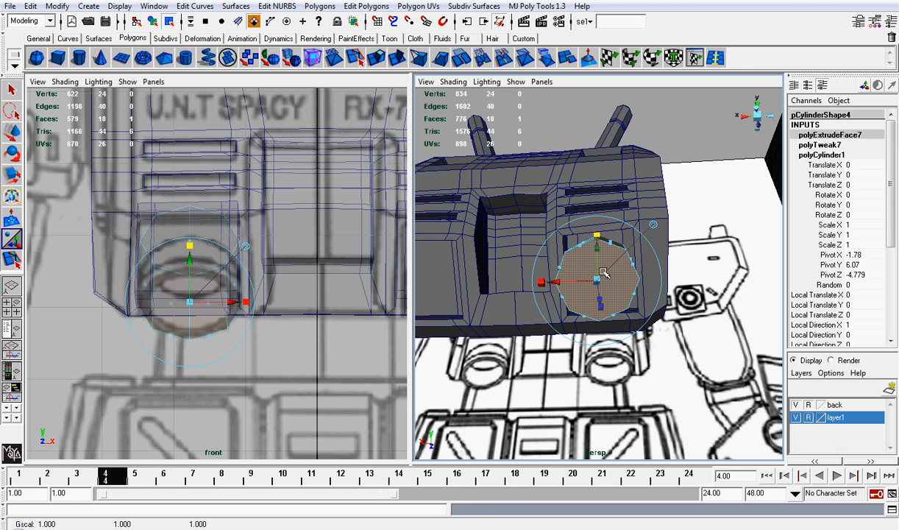
left_click_drag(601, 280, 597, 279)
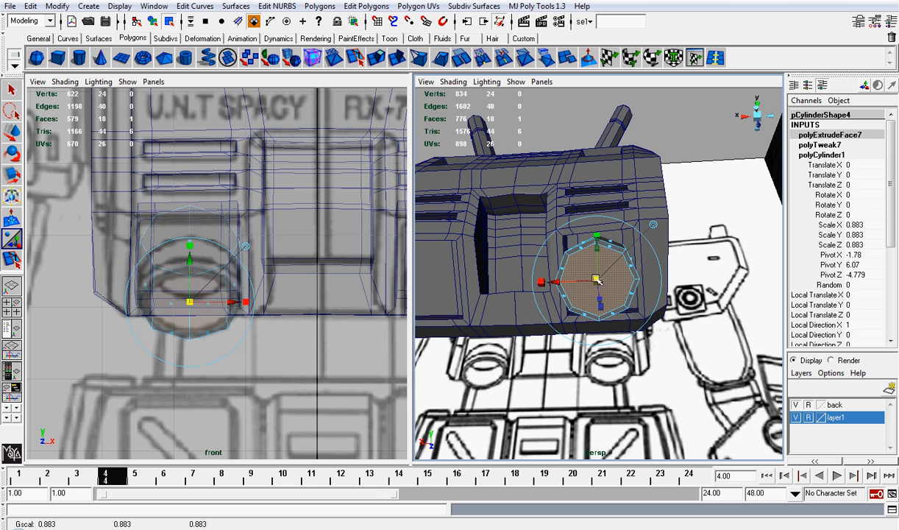
Extrude the inset end face again and scale it uniformly to 0.883 for a second ring.
scroll(624, 266, "up", 3)
key("g")
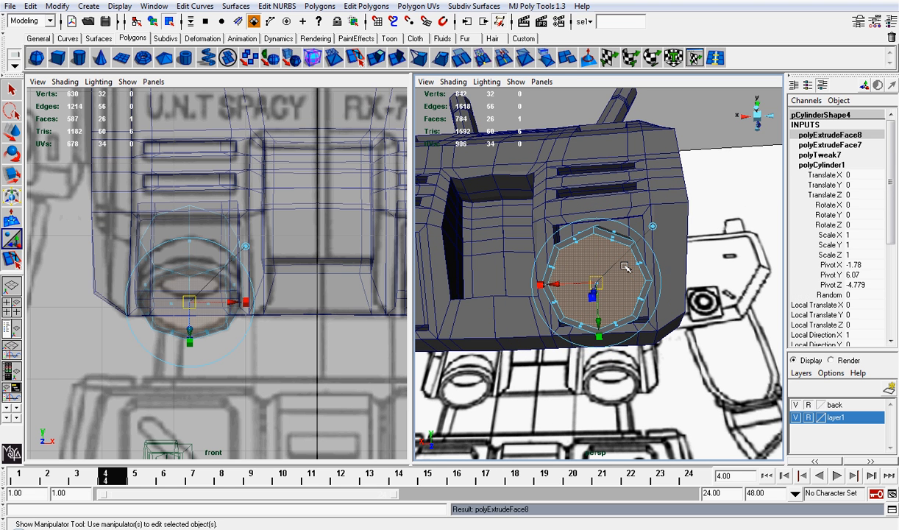
left_click(653, 230)
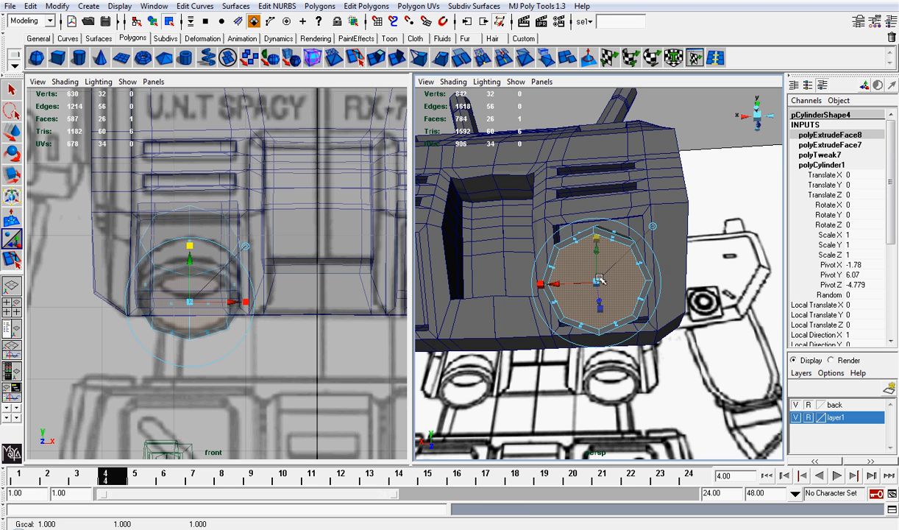
left_click_drag(601, 283, 573, 264)
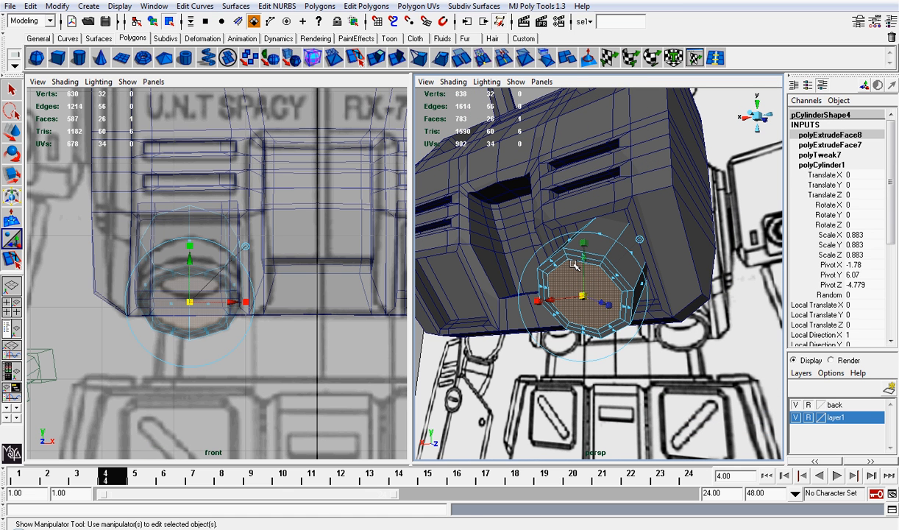
Extrude the inner face again and push it into the cylinder to hollow out the nozzle, and return to object selection.
key("g")
key("g")
left_click_drag(575, 309, 602, 260)
right_click_drag(580, 245, 623, 215)
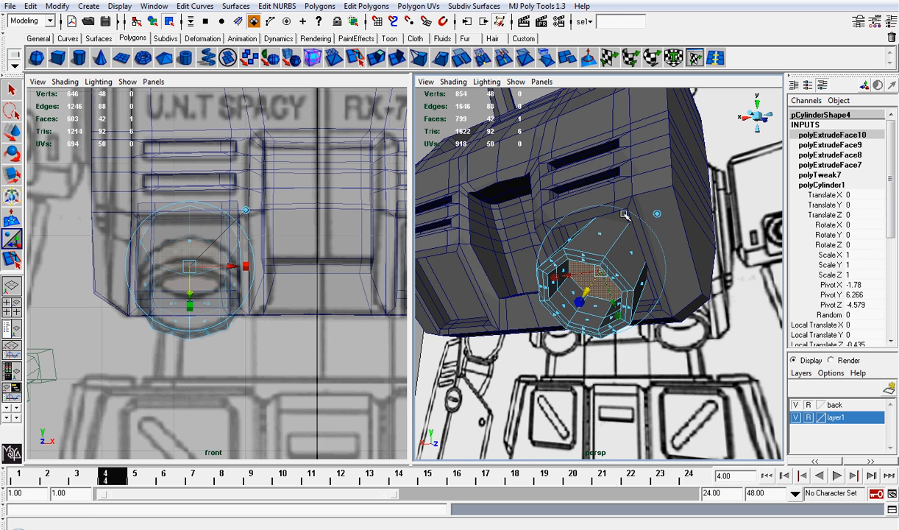
left_click(714, 139)
left_click_drag(631, 219, 687, 212, "alt")
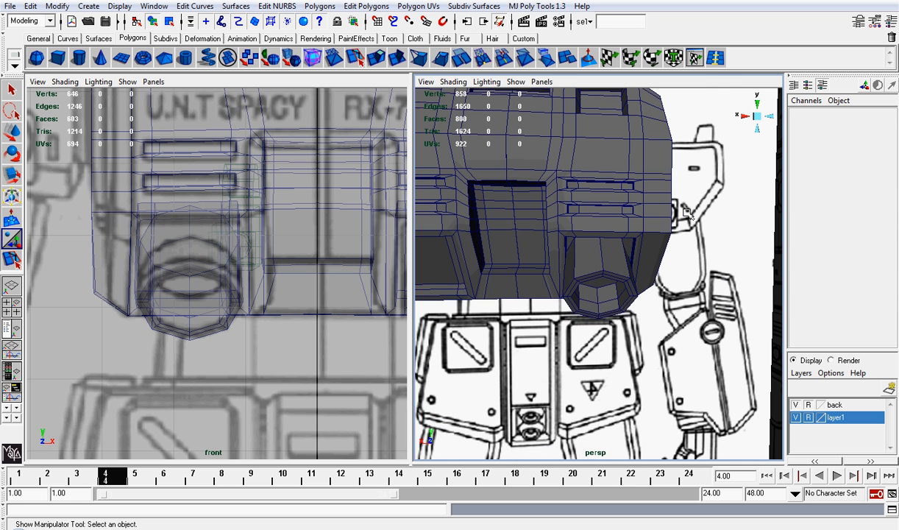
In the back view, select the vertices of the thruster's outer end and scale them up uniformly to about 1.161.
left_click(611, 259)
left_click(758, 117)
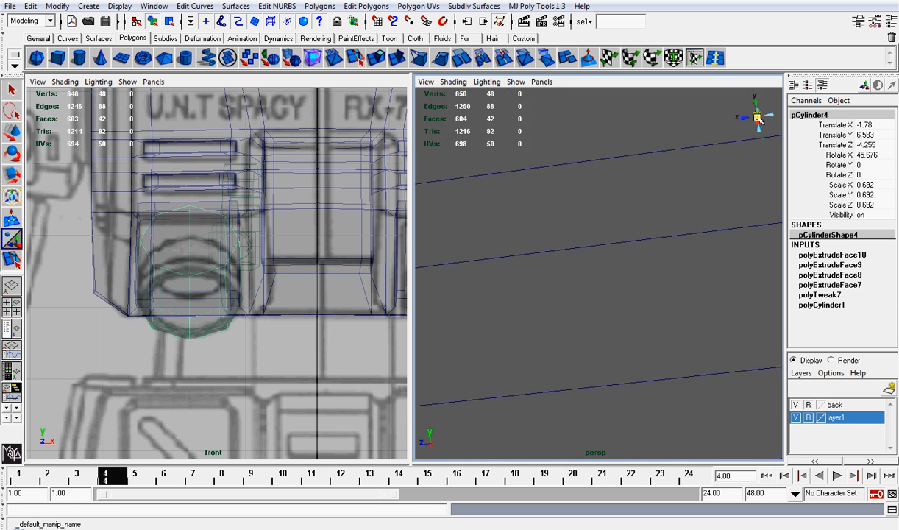
left_click(770, 117)
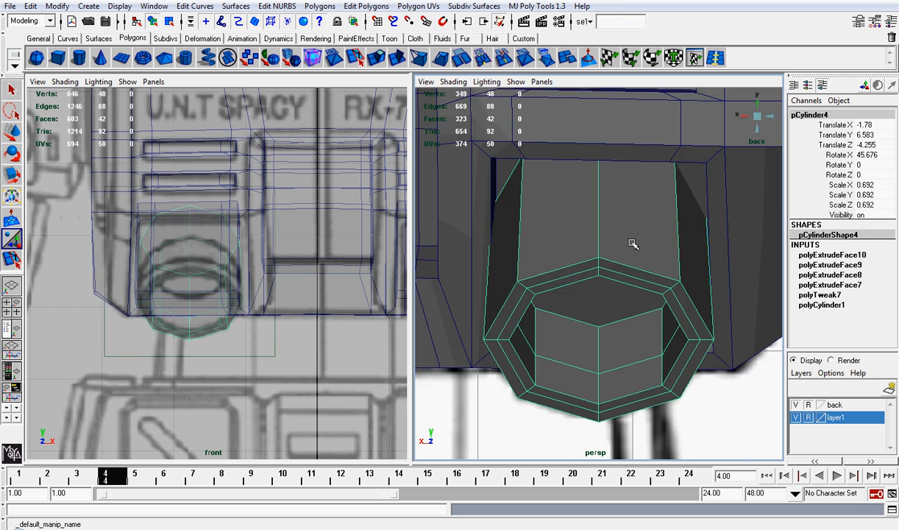
right_click_drag(604, 278, 578, 277)
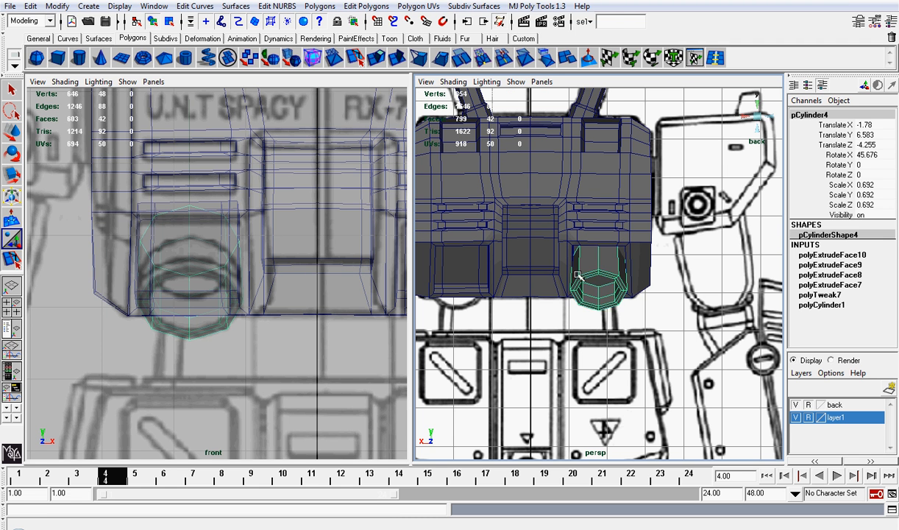
left_click_drag(556, 267, 654, 322)
key("r")
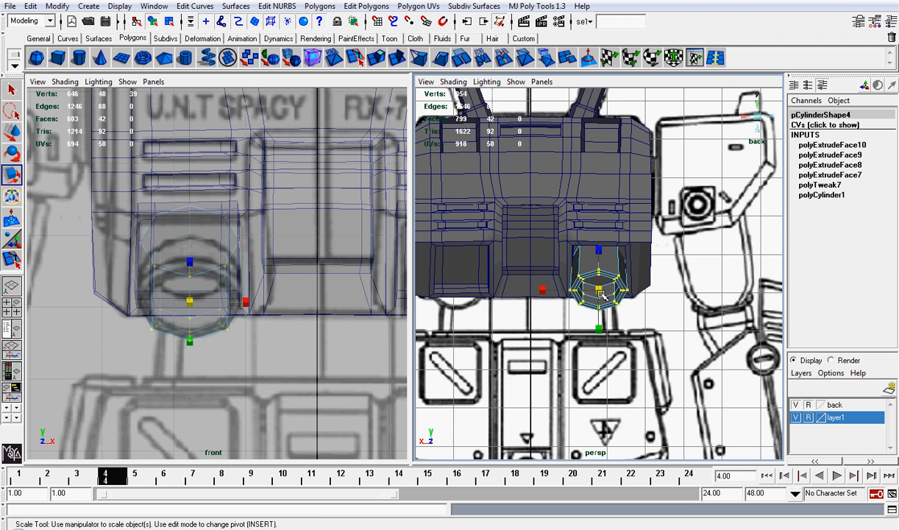
left_click_drag(600, 294, 609, 293)
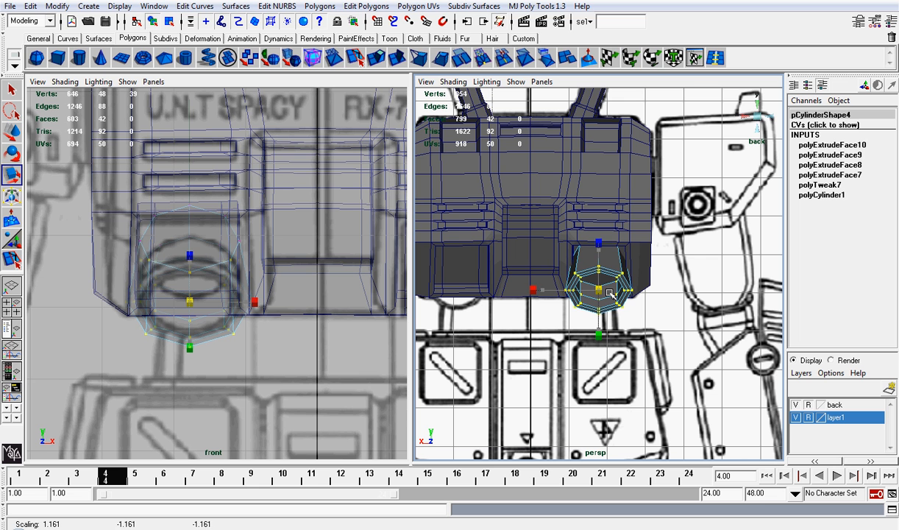
key("ctrl+z")
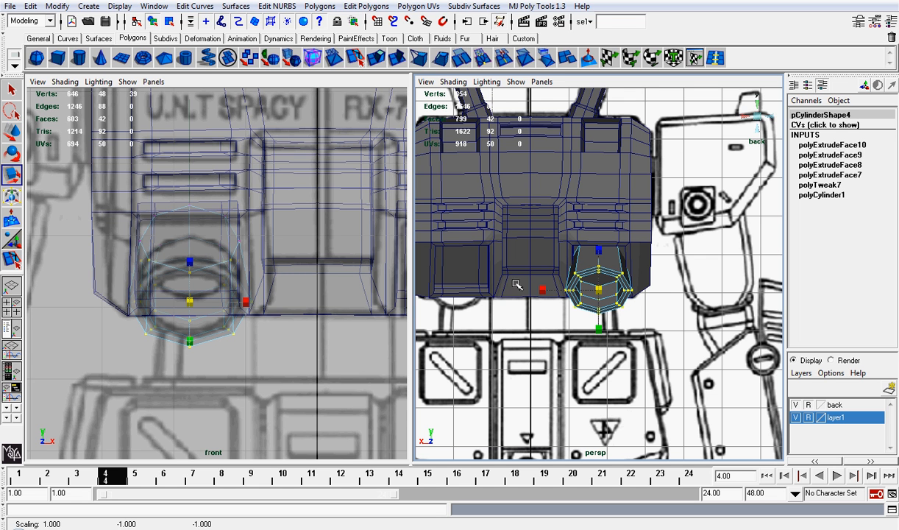
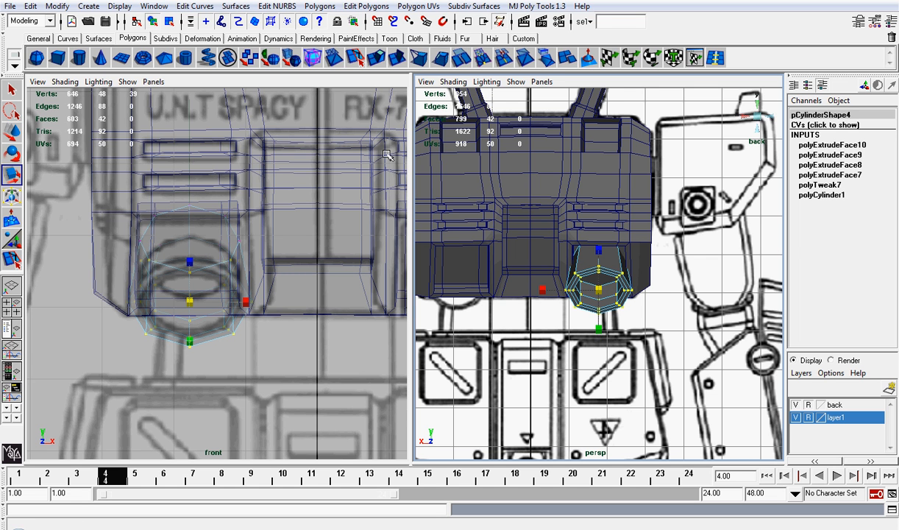
Return to object selection, freeze the thruster's transformations and delete its construction history.
right_click_drag(588, 244, 607, 236)
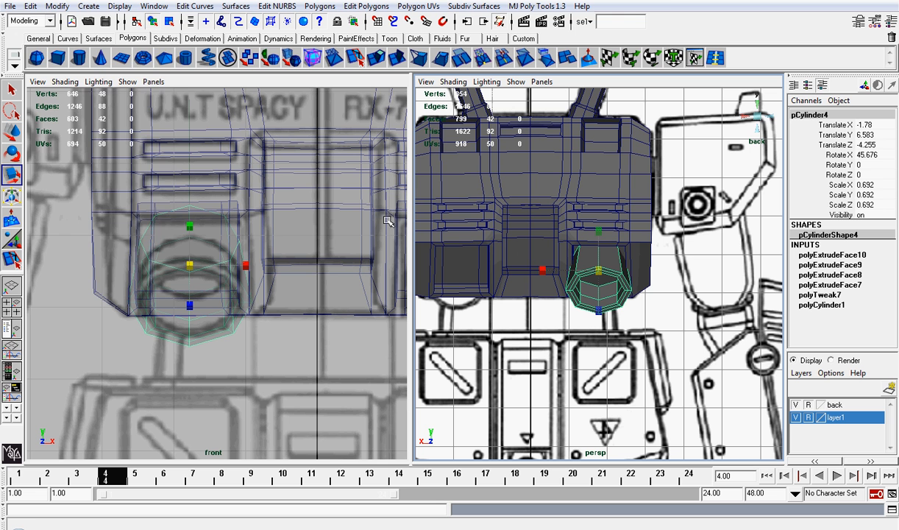
left_click(58, 6)
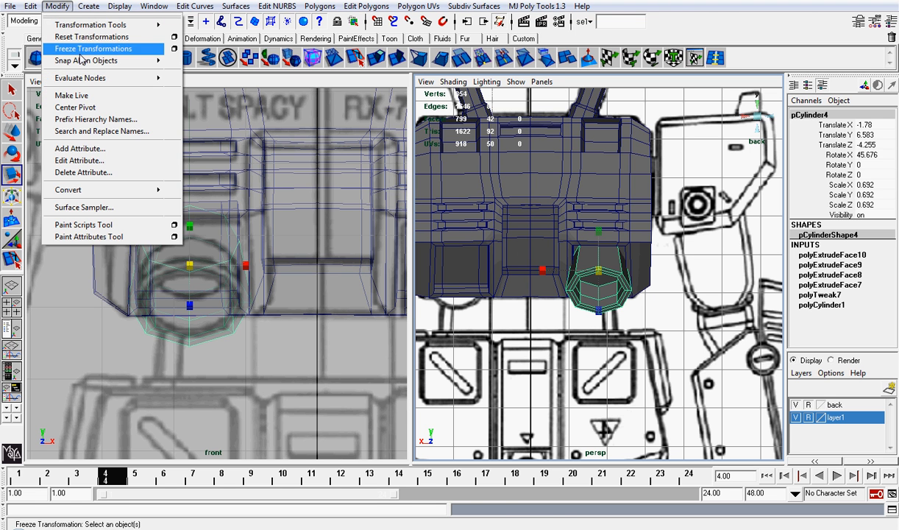
left_click(82, 52)
left_click(30, 6)
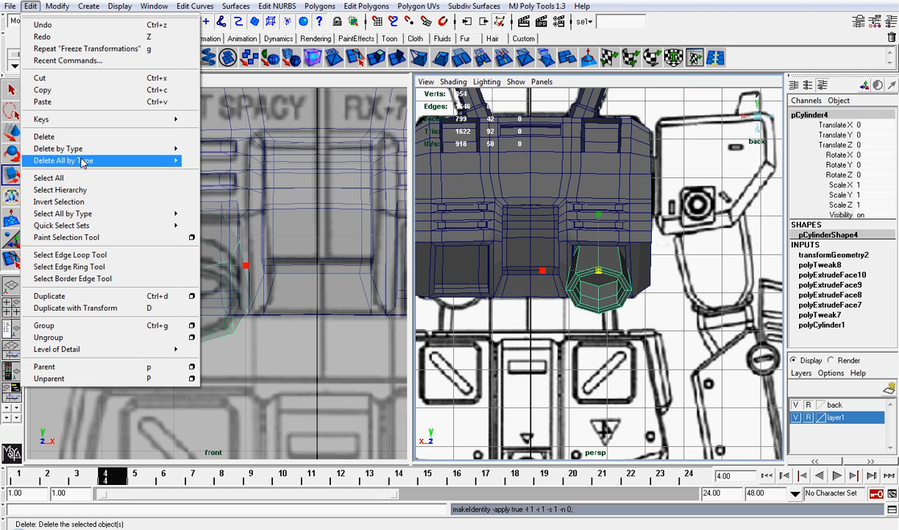
mouse_move(134, 147)
left_click(203, 151)
Move the thruster's pivot point onto the vertical centre line of the body in the back view.
key("r")
scroll(634, 195, "down", 3)
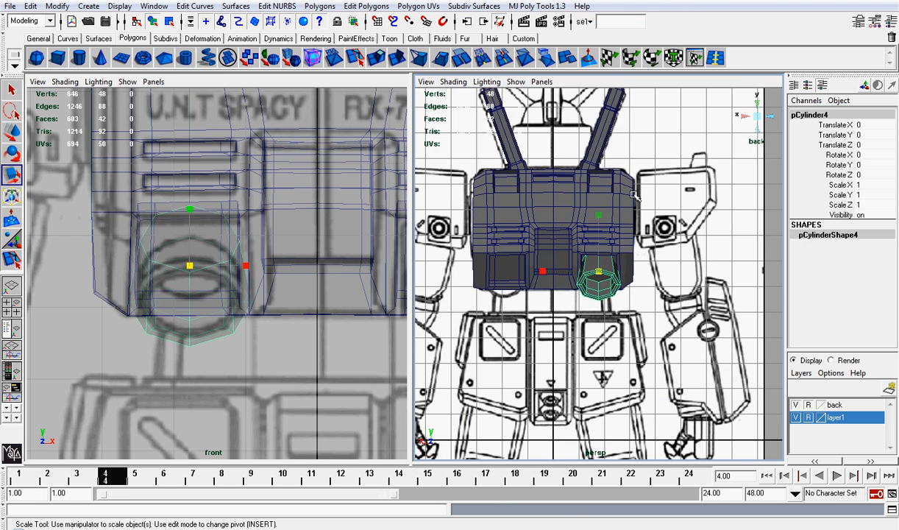
scroll(634, 195, "down", 2)
key("w")
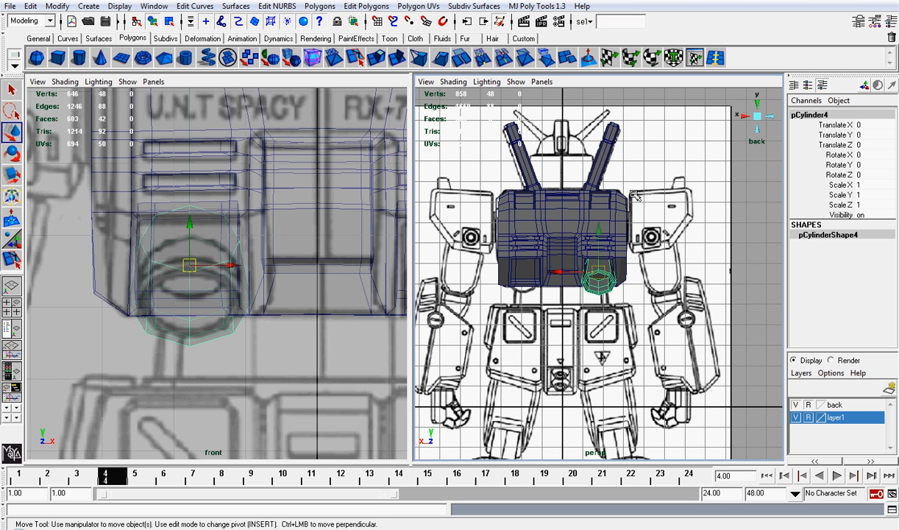
key("Insert")
left_click_drag(599, 272, 561, 120)
key("Insert")
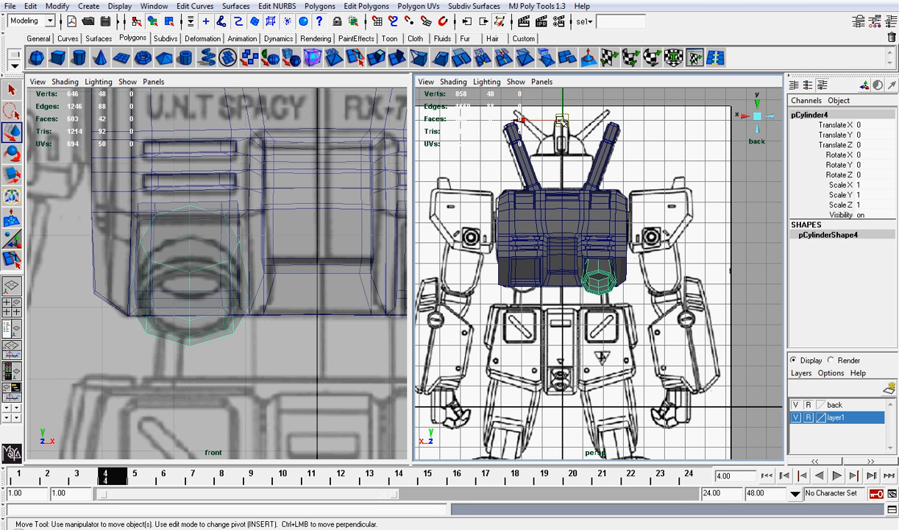
Duplicate the thruster and mirror the copy to the opposite recess by setting Scale X to -1.
key("ctrl+d")
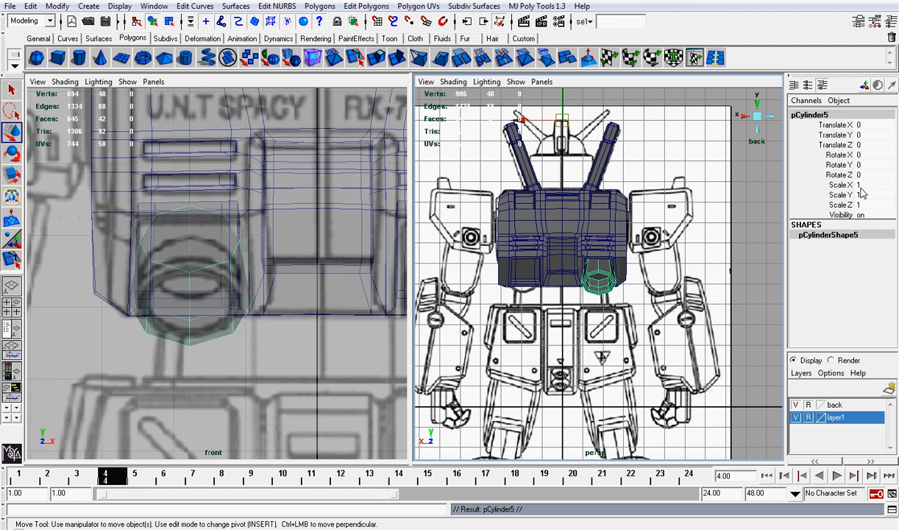
key("space")
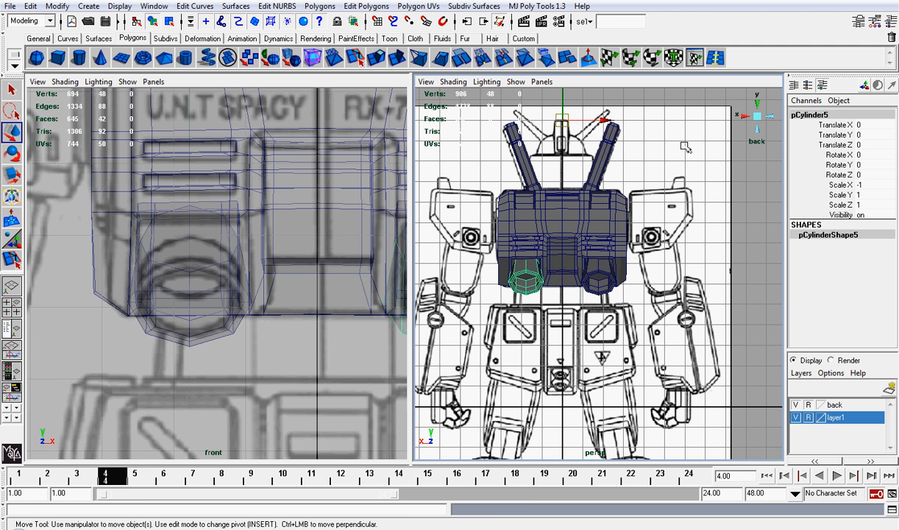
left_click(685, 147)
Hide both reference image layers, back and layer1, and turn off X-Ray shading in the front view.
left_click(758, 118)
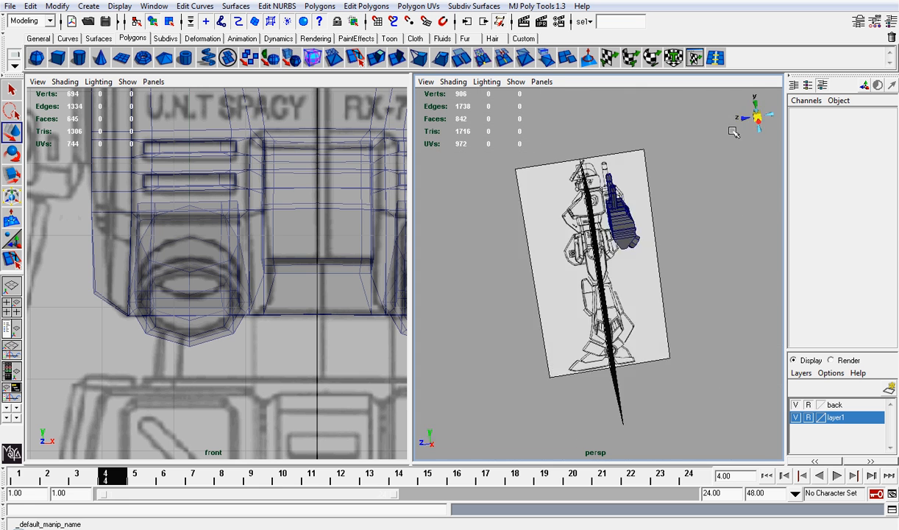
left_click(796, 405)
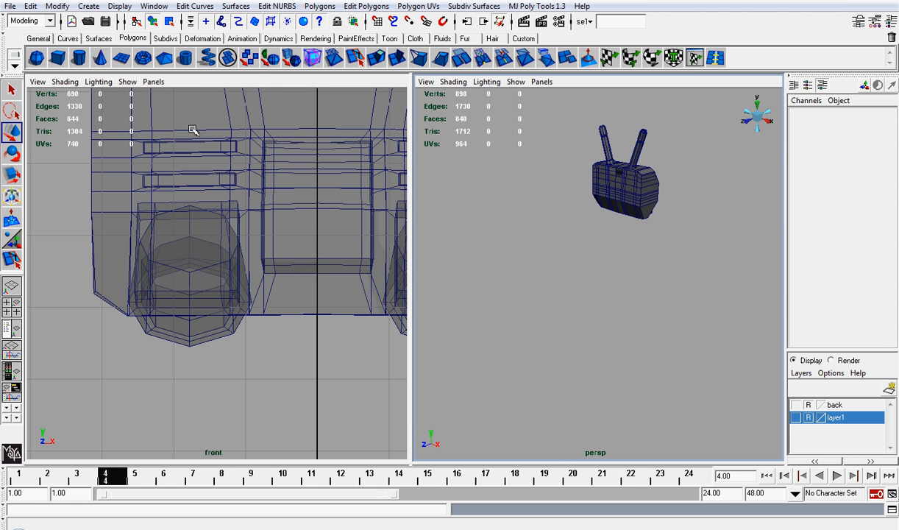
left_click(67, 82)
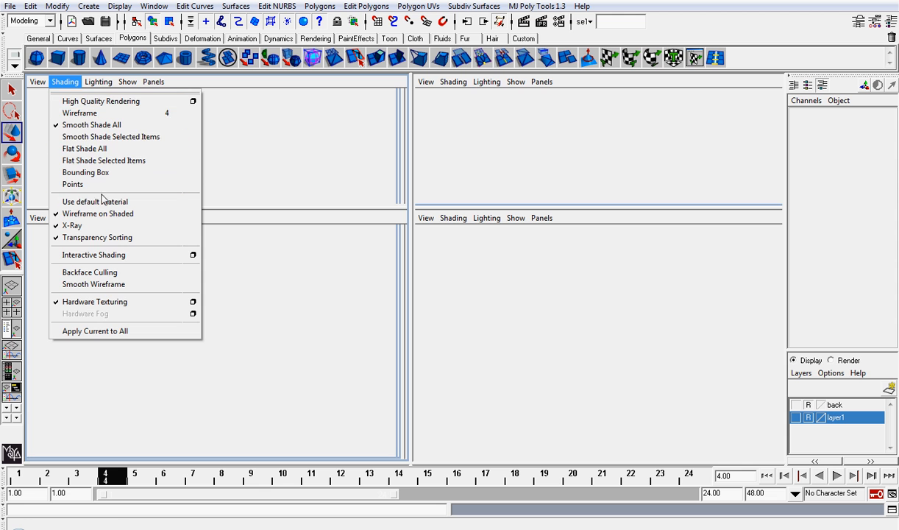
left_click(73, 222)
left_click_drag(597, 179, 598, 258, "alt")
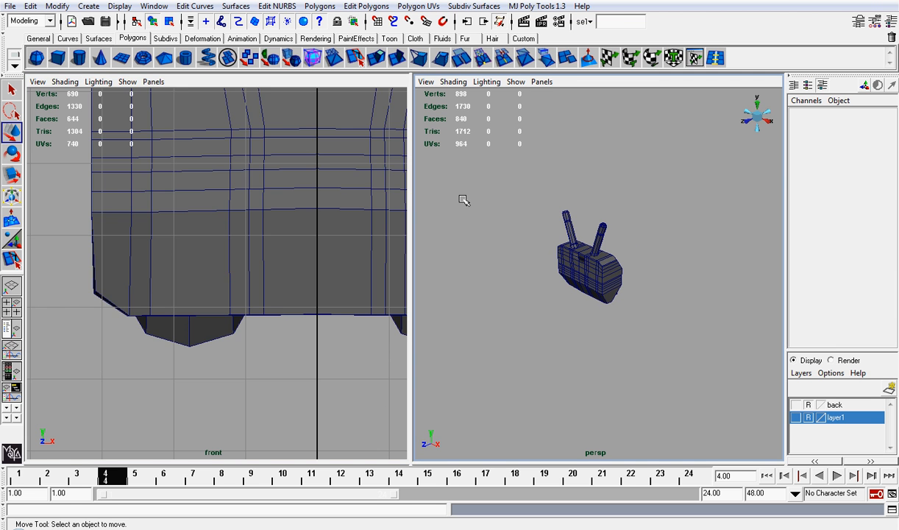
right_click_drag(376, 195, 287, 191, "alt")
middle_click_drag(308, 181, 261, 237, "alt")
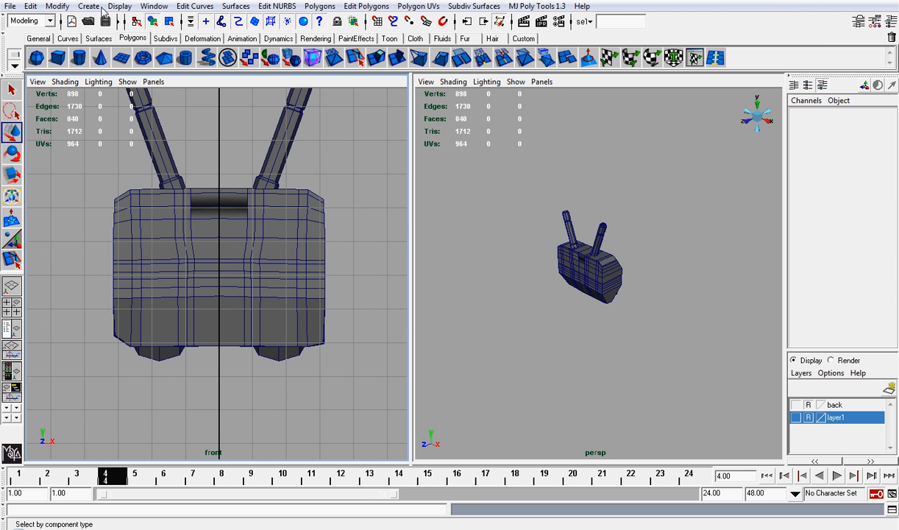
Show all hidden objects in the scene.
left_click(117, 6)
mouse_move(155, 77)
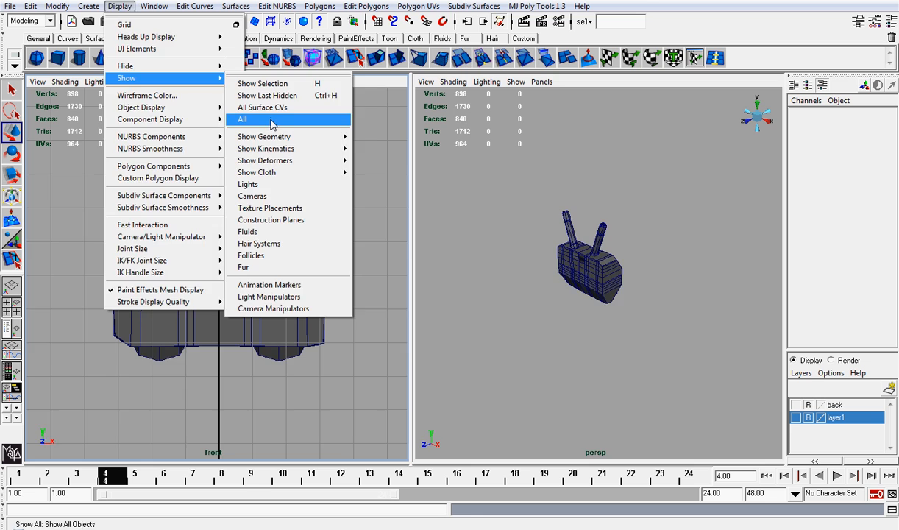
left_click(271, 123)
Examine the whole Gundam model in the perspective view from the front, side and back, checking how the backpack fits the body.
key("a")
left_click_drag(616, 209, 411, 189, "alt")
right_click_drag(616, 258, 695, 262, "alt")
left_click_drag(695, 263, 653, 249, "alt")
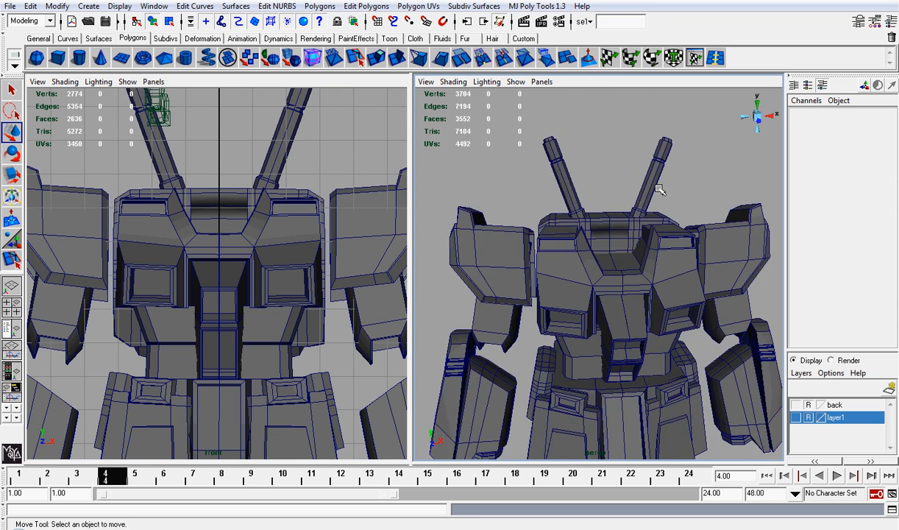
key("space")
right_click_drag(657, 177, 546, 325, "alt")
middle_click_drag(546, 325, 532, 205, "alt")
right_click_drag(532, 205, 553, 248, "alt")
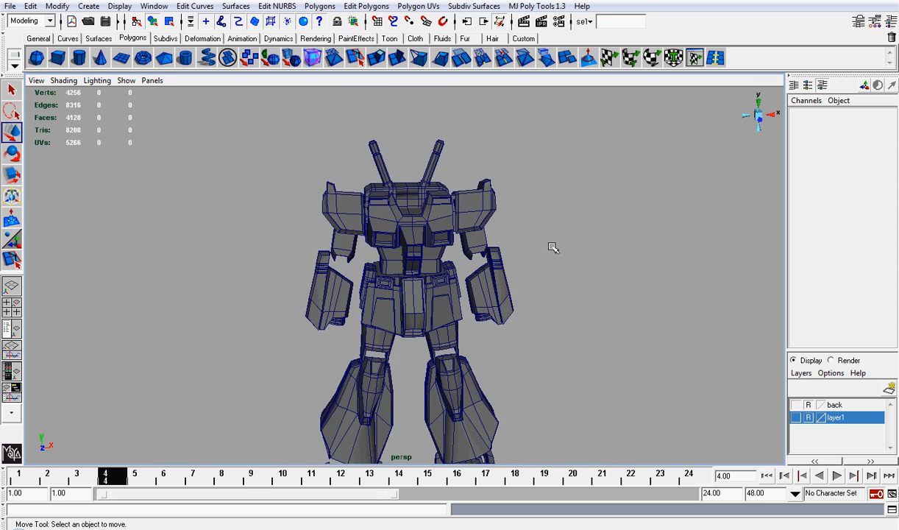
left_click_drag(553, 248, 472, 241, "alt")
key("space")
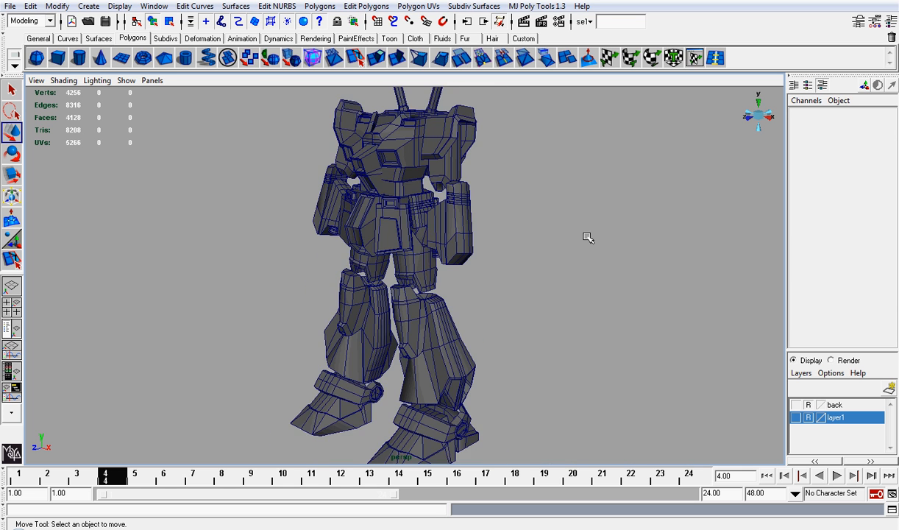
scroll(587, 237, "up", 5)
middle_click_drag(571, 217, 559, 353, "alt")
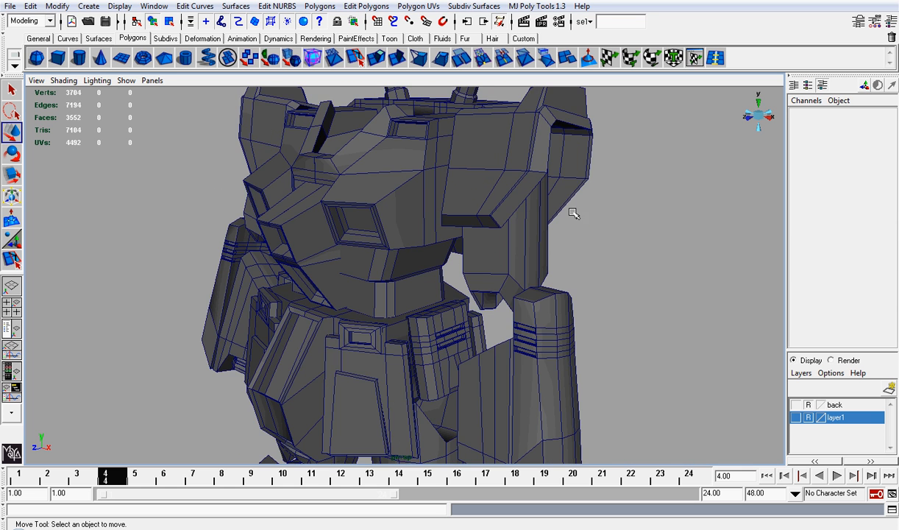
middle_click_drag(572, 183, 576, 243, "alt")
left_click_drag(577, 244, 529, 250, "alt")
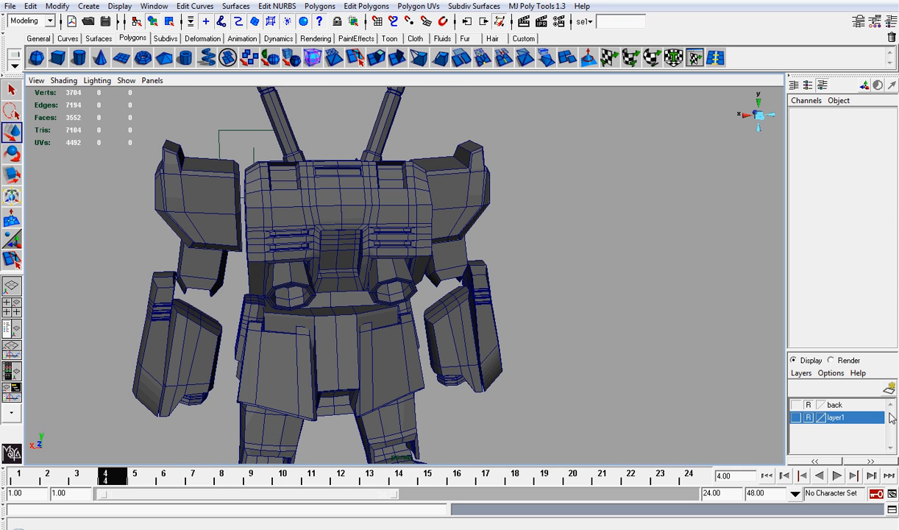
Make the back reference layer visible behind the model and keep layer1 hidden.
left_click(797, 418)
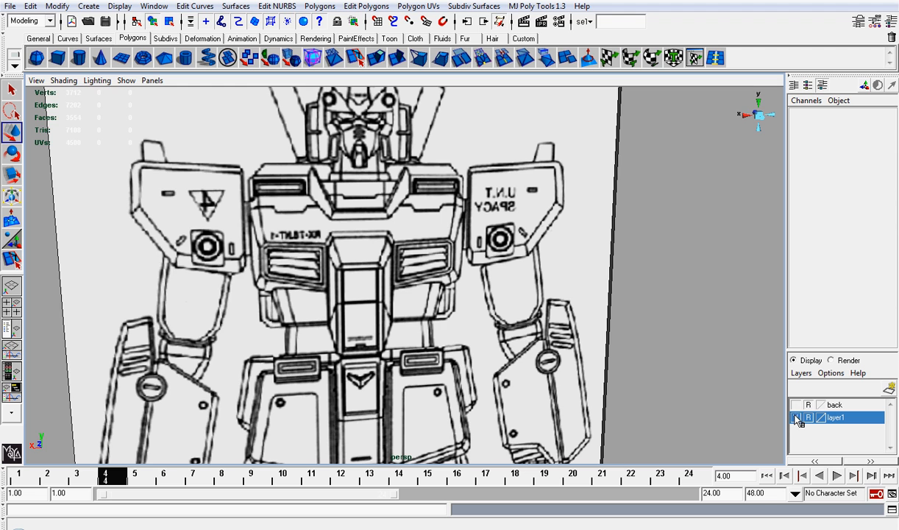
left_click(797, 418)
scroll(546, 225, "down", 3)
left_click_drag(546, 225, 510, 234, "alt")
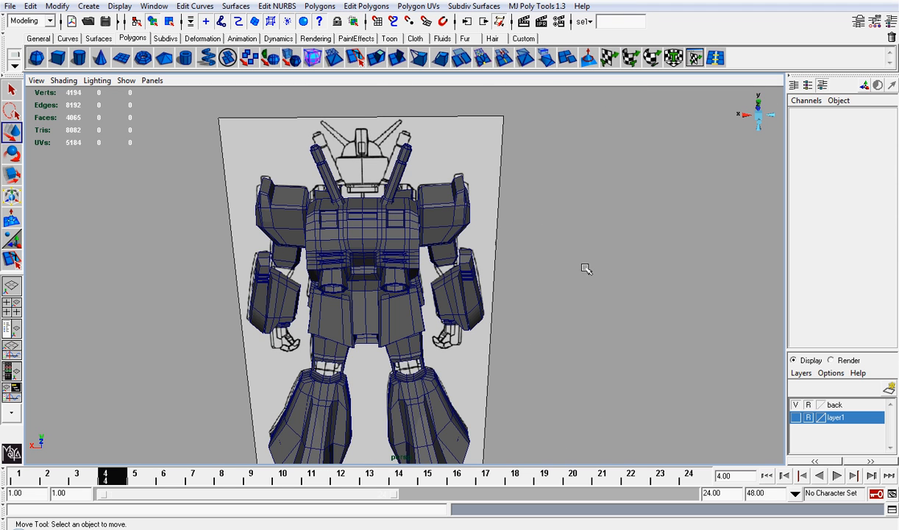
left_click_drag(346, 227, 477, 215, "alt")
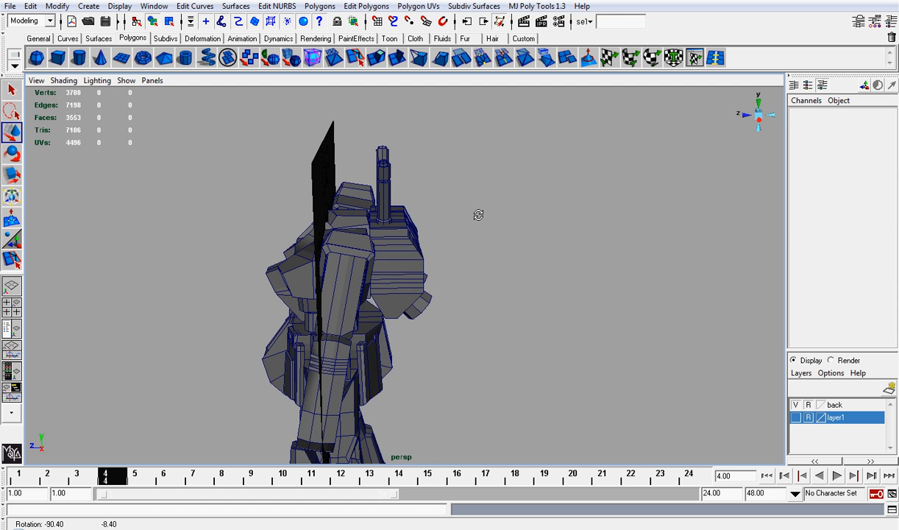
Select both backpack halves, both lower thrusters and both angled top rods, and hide all unselected objects.
left_click(406, 251)
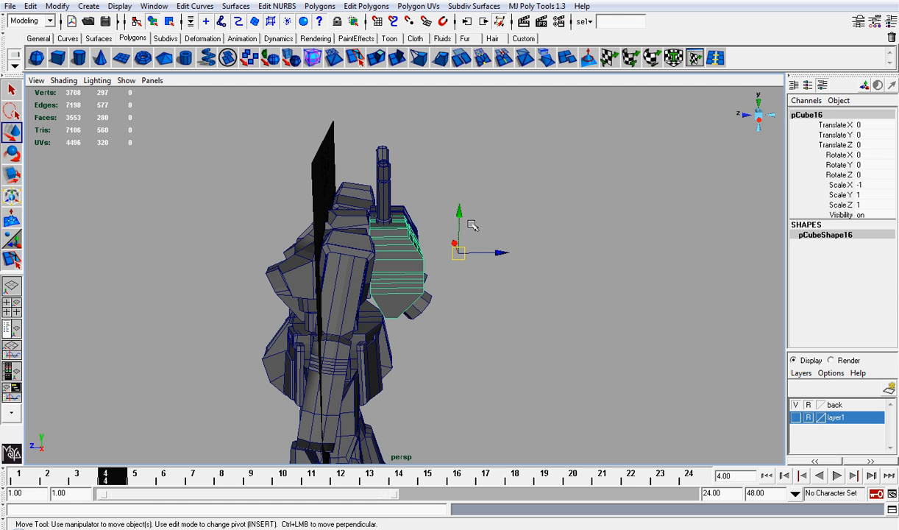
left_click_drag(456, 225, 348, 217, "alt")
left_click(343, 286, "shift")
left_click(403, 280, "shift")
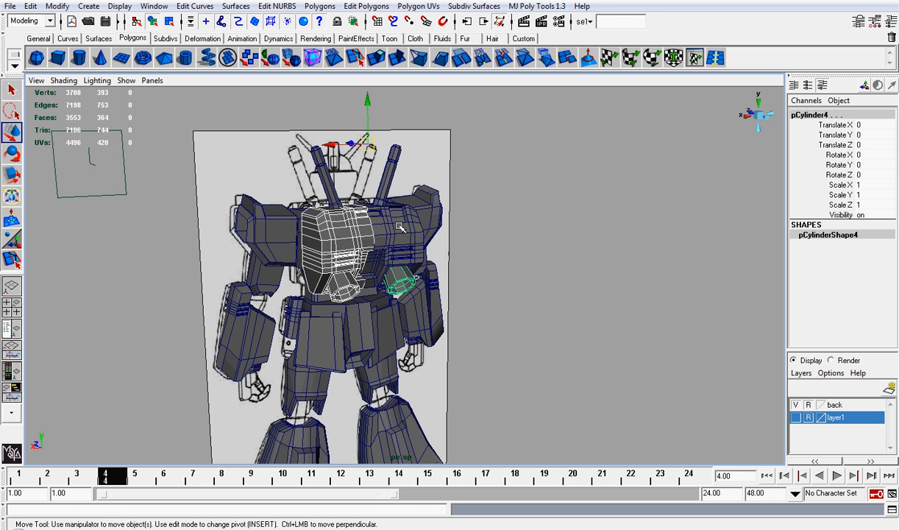
left_click(381, 228, "shift")
left_click(389, 174, "shift")
left_click(318, 157, "shift")
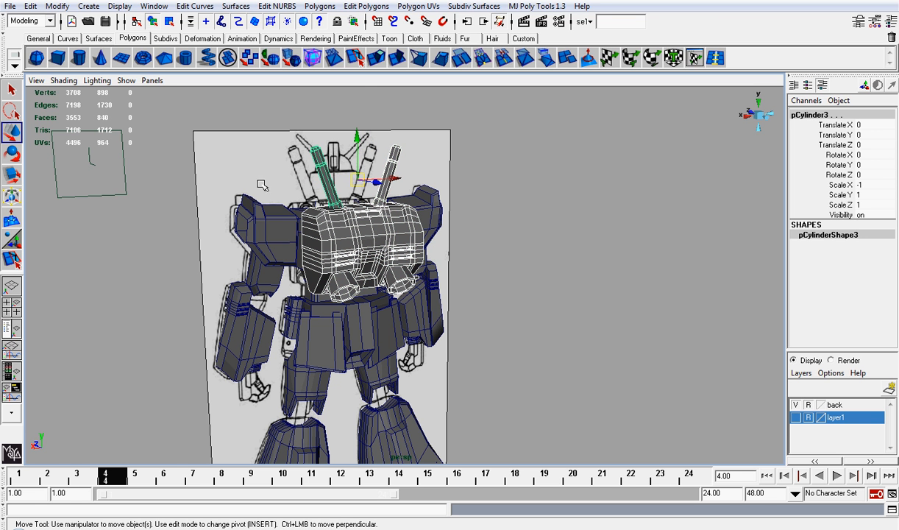
key("alt+h")
left_click(495, 330)
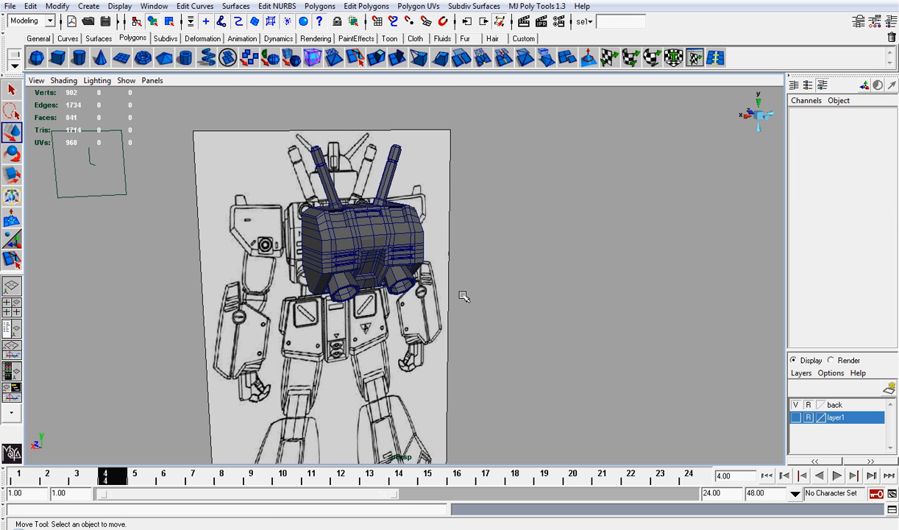
Duplicate the two lower thrusters and raise the copies to Translate Y 3.285.
left_click_drag(445, 284, 366, 286, "alt")
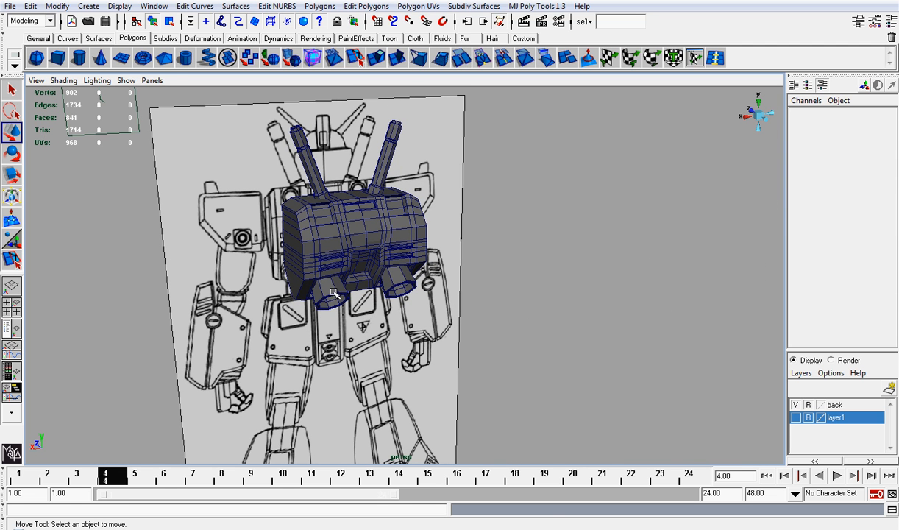
left_click(334, 293)
key("ctrl+d")
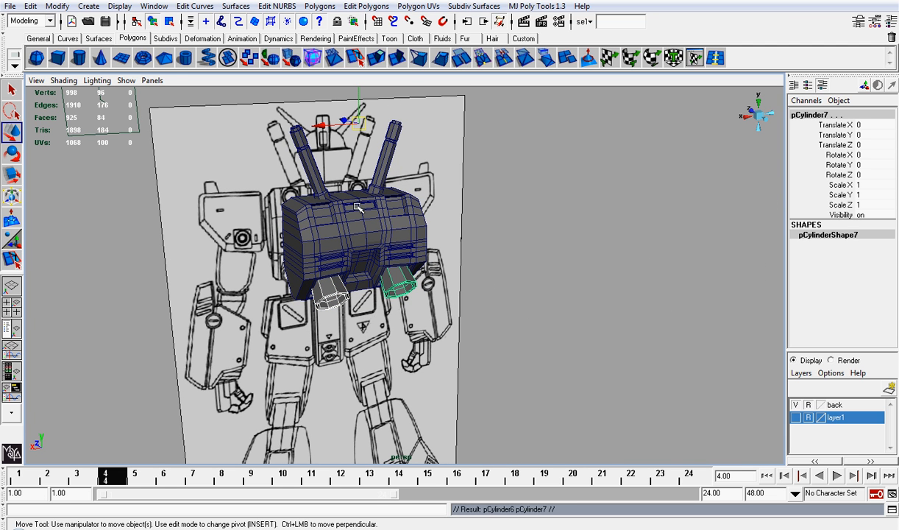
middle_click_drag(353, 126, 418, 236, "alt")
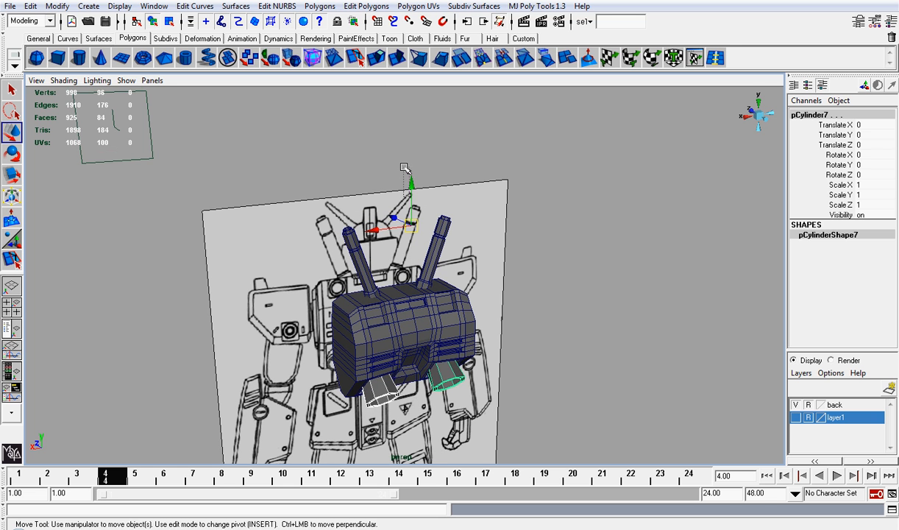
key("ctrl+z")
left_click(414, 209)
key("ctrl+z")
left_click_drag(413, 200, 422, 134)
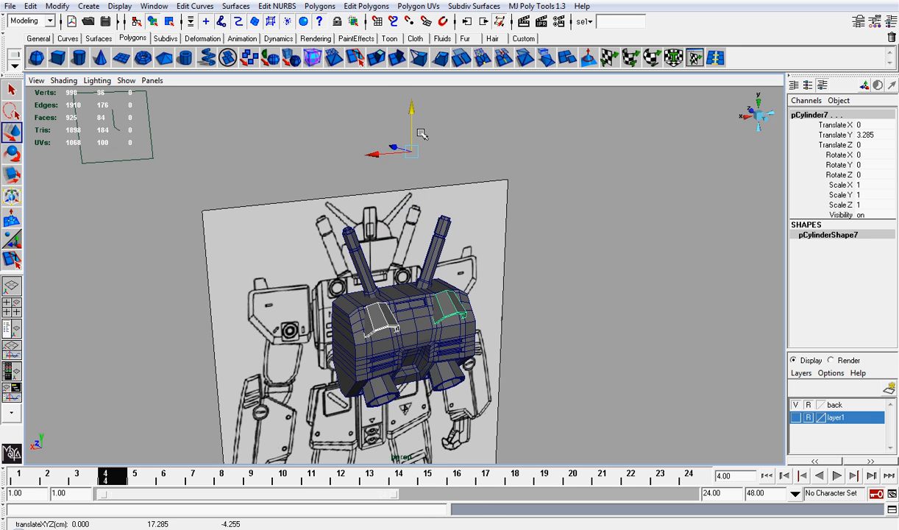
Scale the two thruster copies down uniformly to 0.767.
right_click_drag(402, 127, 402, 200, "alt")
left_click_drag(437, 297, 450, 290, "alt")
right_click_drag(450, 289, 430, 276, "alt")
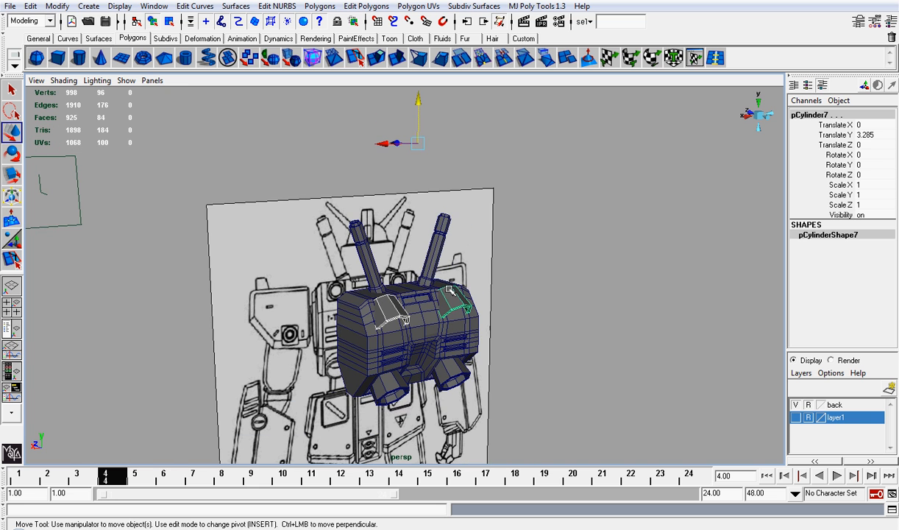
key("r")
left_click_drag(421, 141, 373, 116)
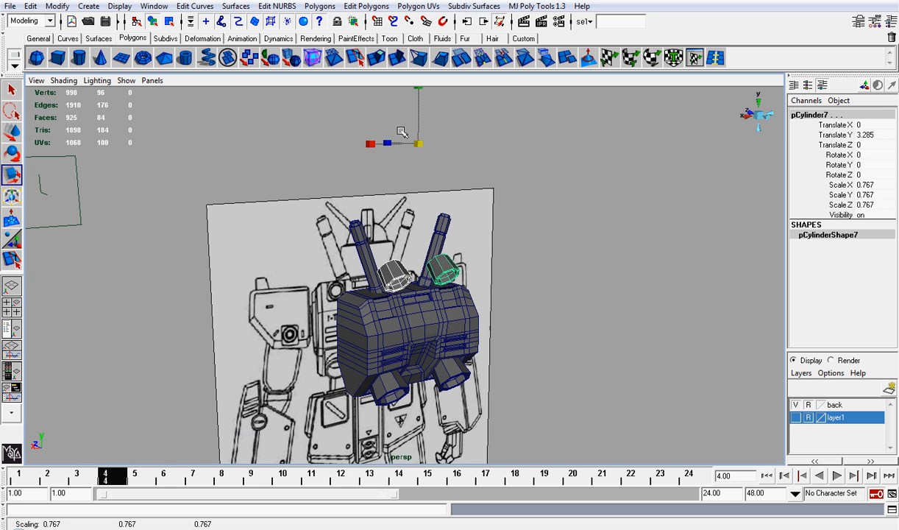
In the back view, rotate the thruster copies about X to 63.096 degrees.
left_click(765, 114)
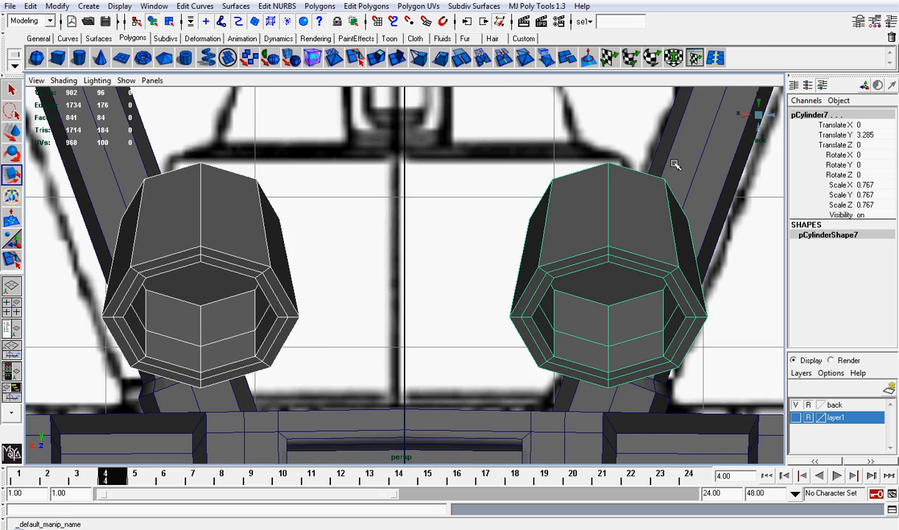
key("e")
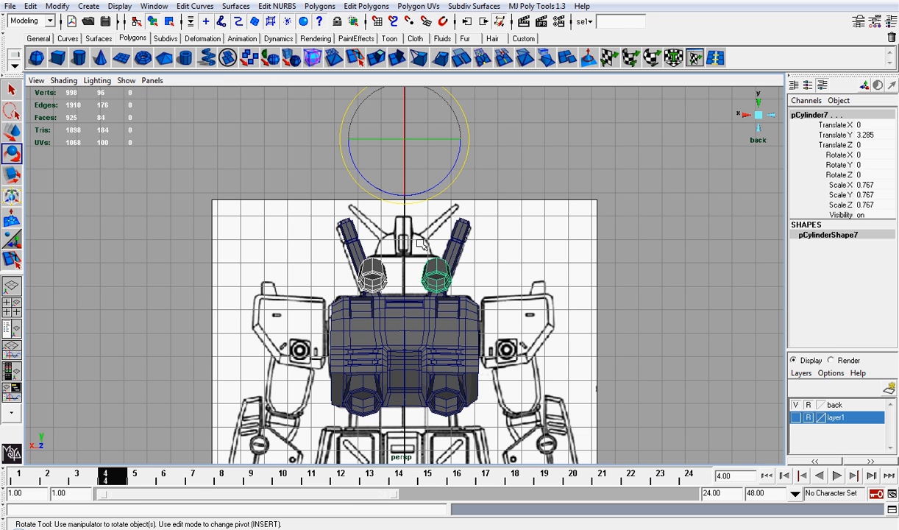
left_click_drag(404, 131, 404, 86)
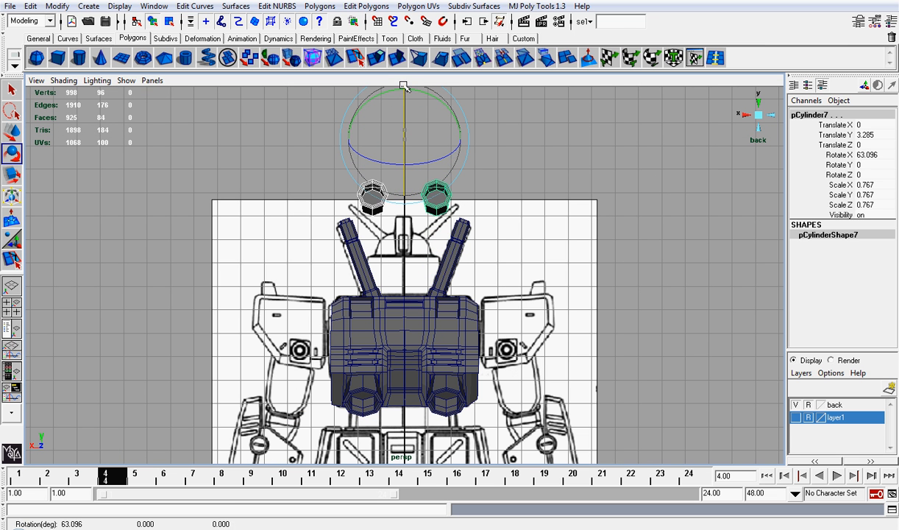
Turn on X-Ray shading and lower the thruster copies to the backpack's upper edge at Translate Y -1.196, Z 2.274.
left_click(70, 83)
left_click(66, 221)
key("w")
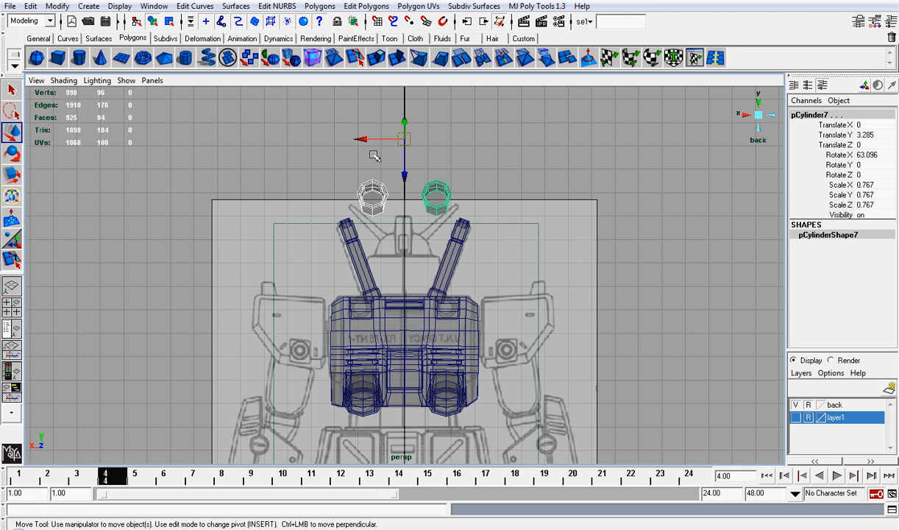
left_click_drag(408, 155, 405, 268)
scroll(404, 269, "up", 5)
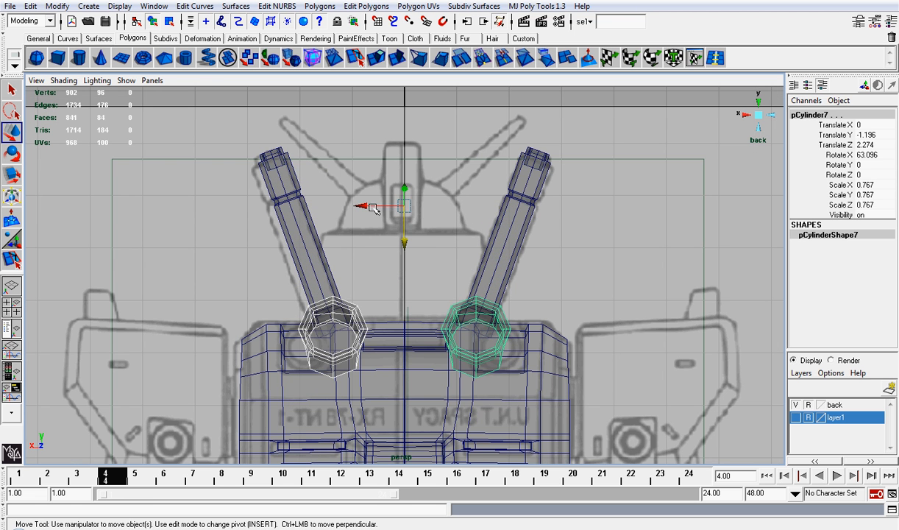
Scale the thruster copies to 0.588 and align them with the upper recesses at Translate X -0.799, Y -1.876, Z 2.619.
left_click_drag(372, 205, 346, 203)
key("r")
key("w")
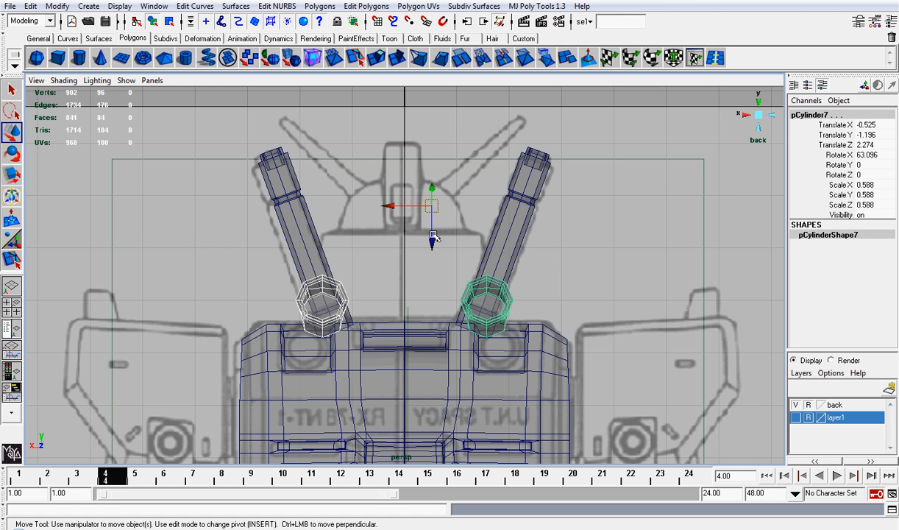
left_click_drag(434, 243, 443, 278)
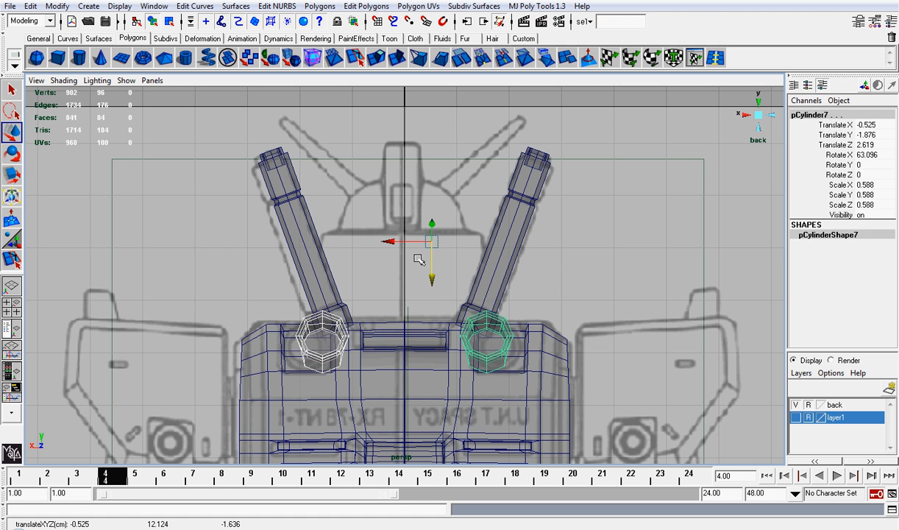
left_click_drag(406, 241, 406, 240)
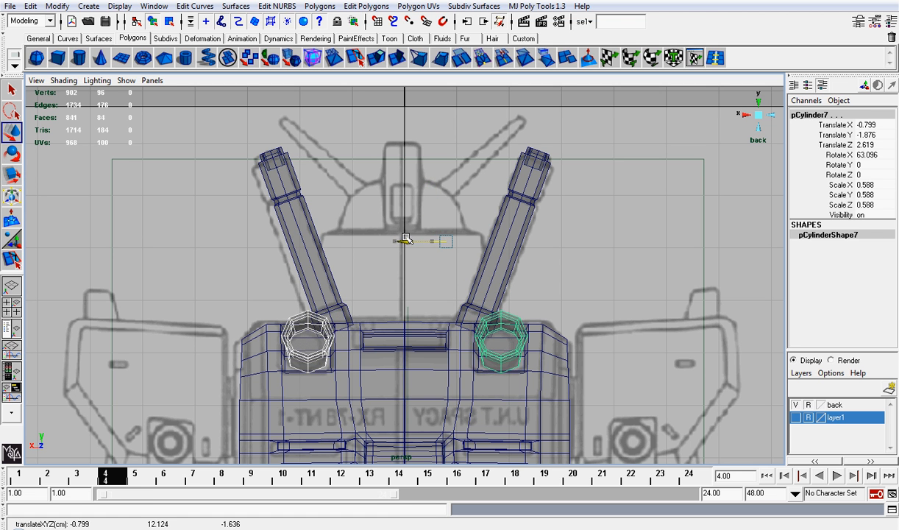
Freeze the transformations of the two small thruster copies and center their pivots.
left_click(754, 116)
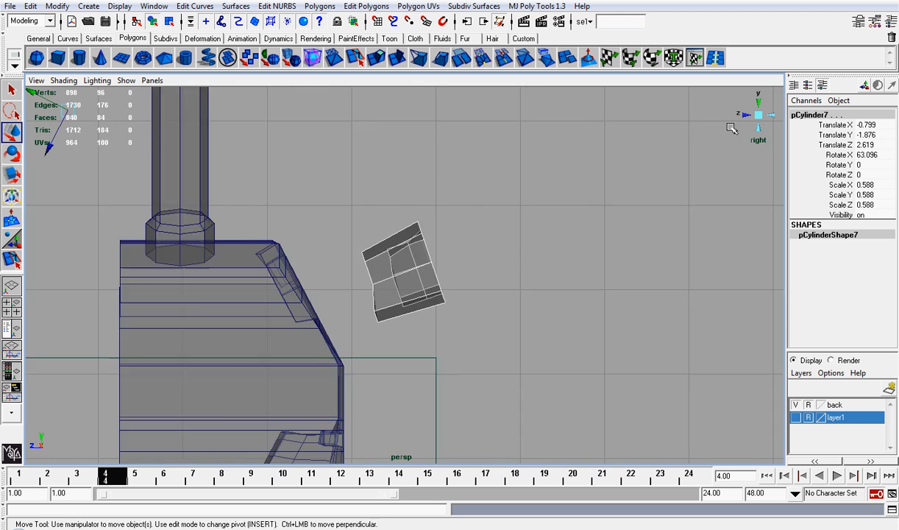
scroll(331, 222, "down", 5)
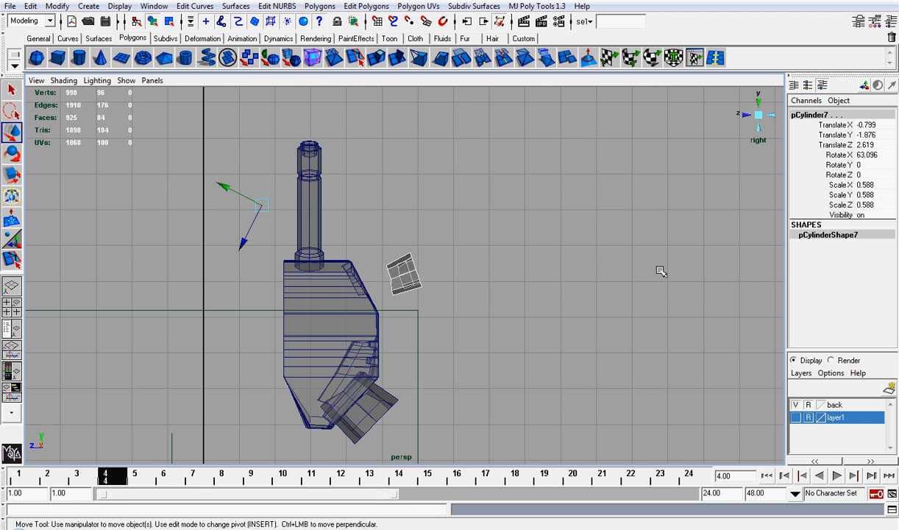
left_click(57, 7)
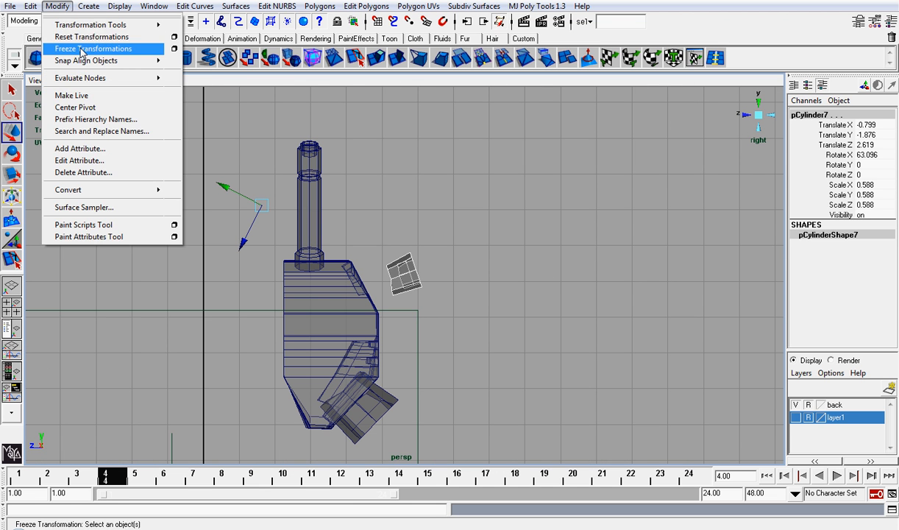
left_click(92, 48)
left_click(513, 285)
left_click(406, 267)
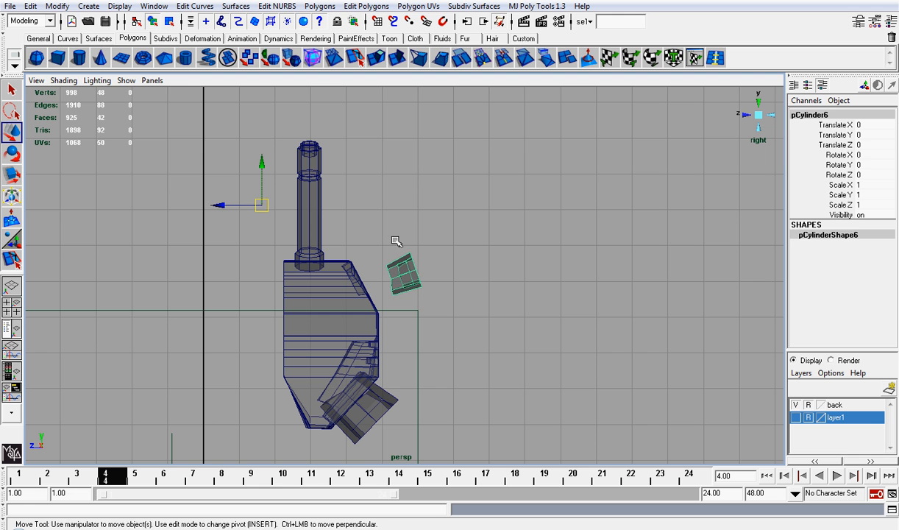
left_click_drag(396, 241, 418, 289)
left_click(58, 6)
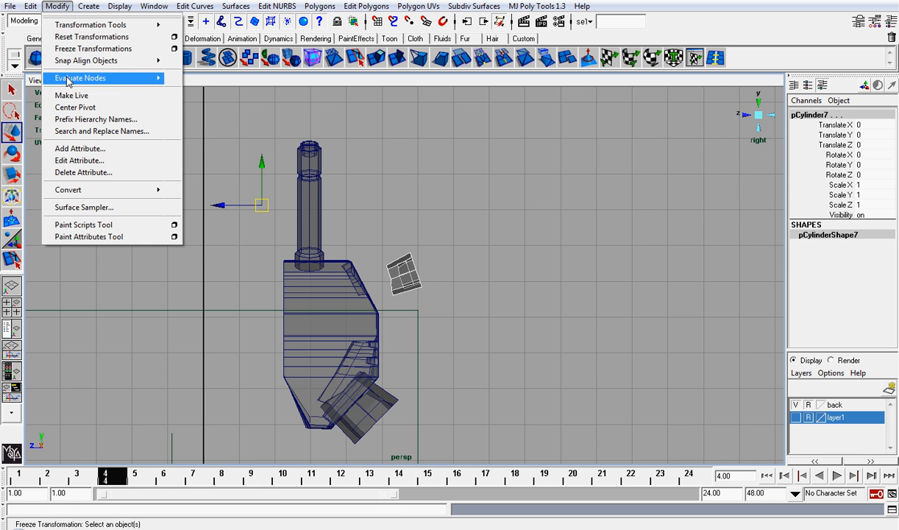
left_click(81, 111)
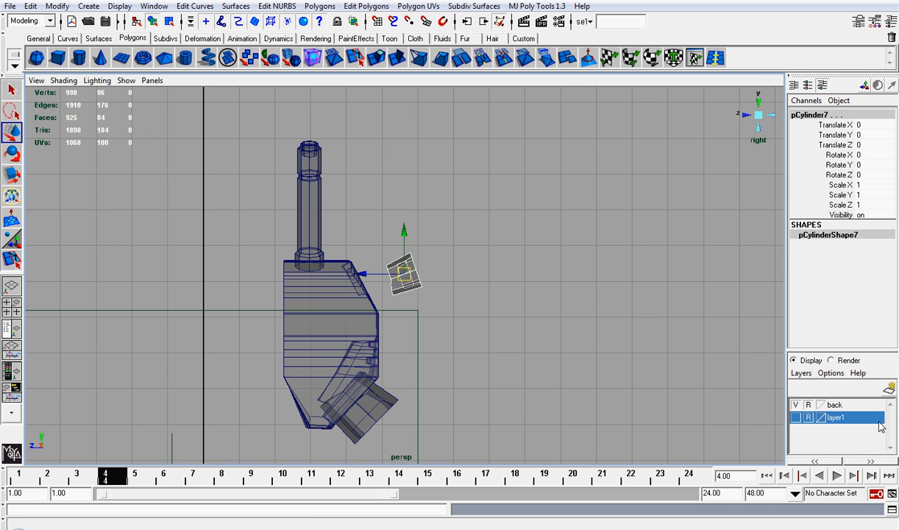
Show the layer1 reference in the right view and move both small thrusters into the upper recesses at Translate Y -0.251, Z 1.313.
left_click(795, 417)
scroll(365, 317, "up", 5)
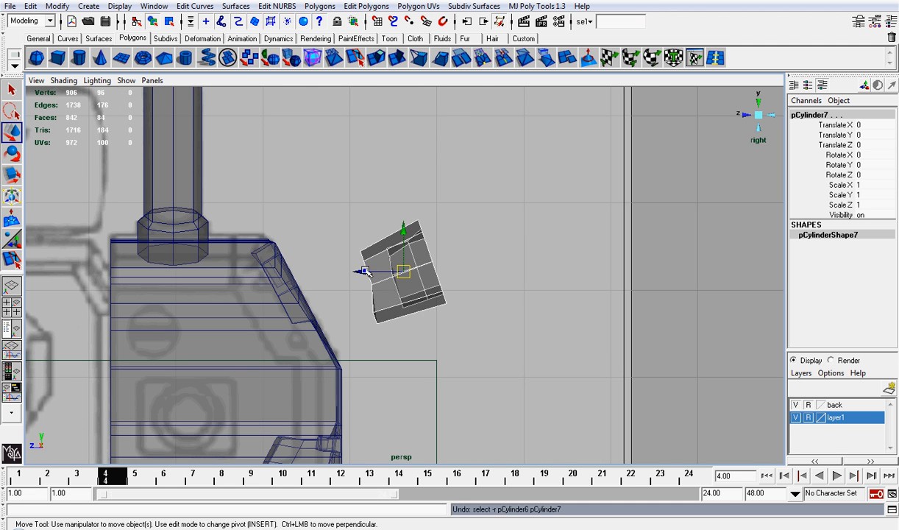
left_click_drag(360, 272, 290, 292)
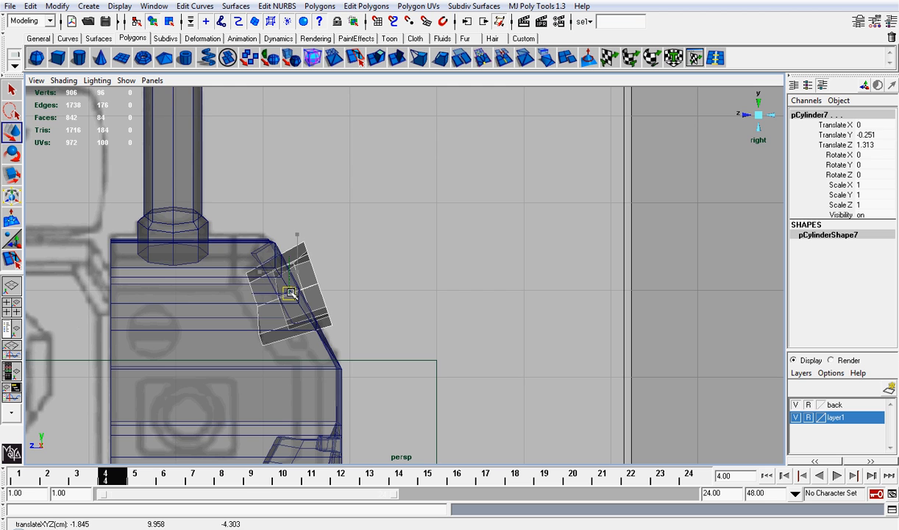
Hide the layer1 and back reference layers and turn off X-Ray shading.
left_click(760, 115)
scroll(661, 197, "down", 4)
left_click_drag(644, 258, 546, 249, "alt")
left_click(794, 418)
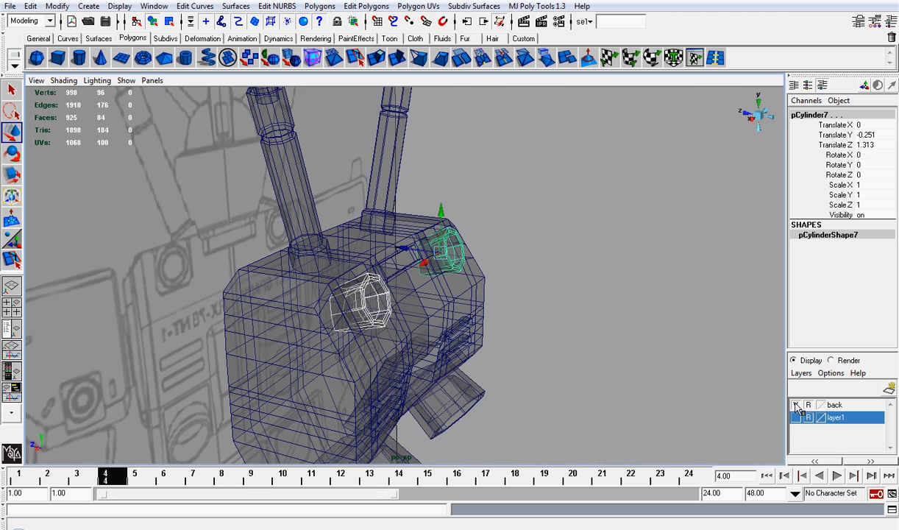
left_click(795, 405)
left_click(63, 80)
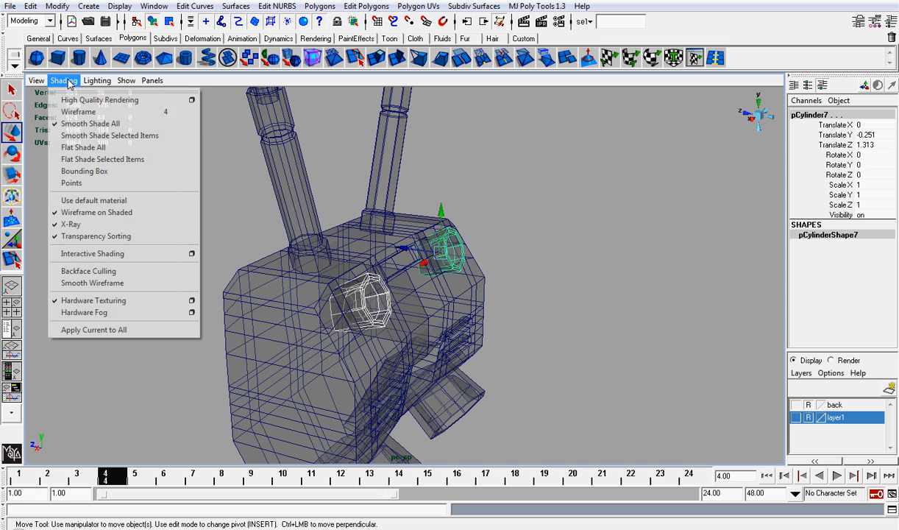
left_click(77, 223)
Raise both small thrusters within the backpack's upper recesses to Translate Y -0.127.
left_click_drag(540, 280, 578, 222, "alt")
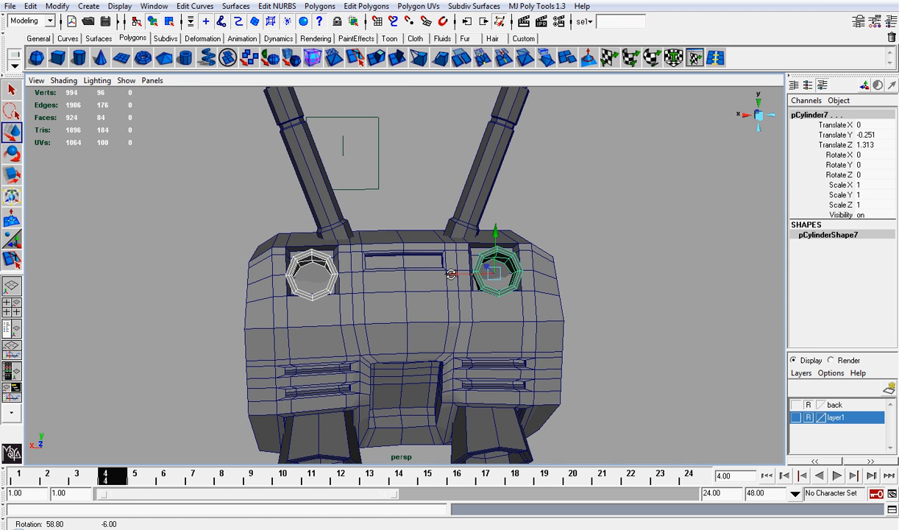
left_click(576, 224)
right_click_drag(576, 224, 542, 236, "alt")
left_click_drag(543, 236, 569, 238, "alt")
scroll(543, 230, "up", 5)
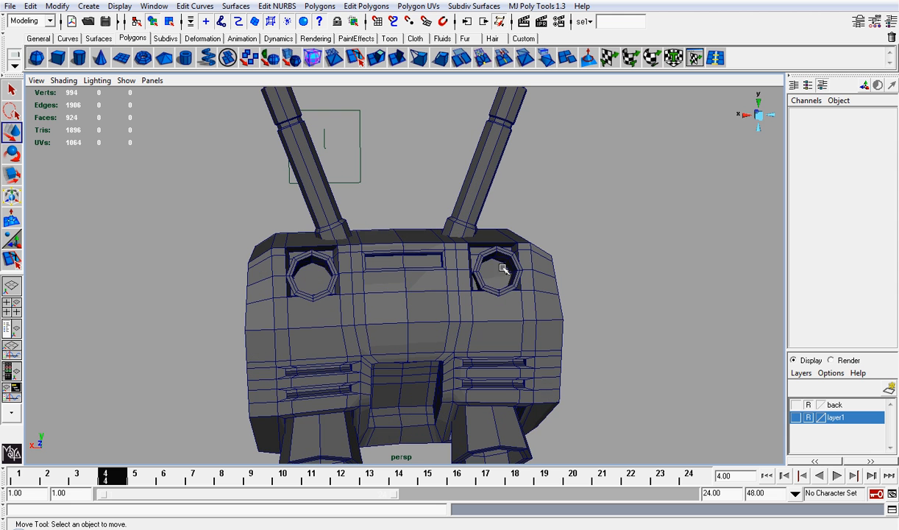
left_click(501, 264)
left_click(321, 254)
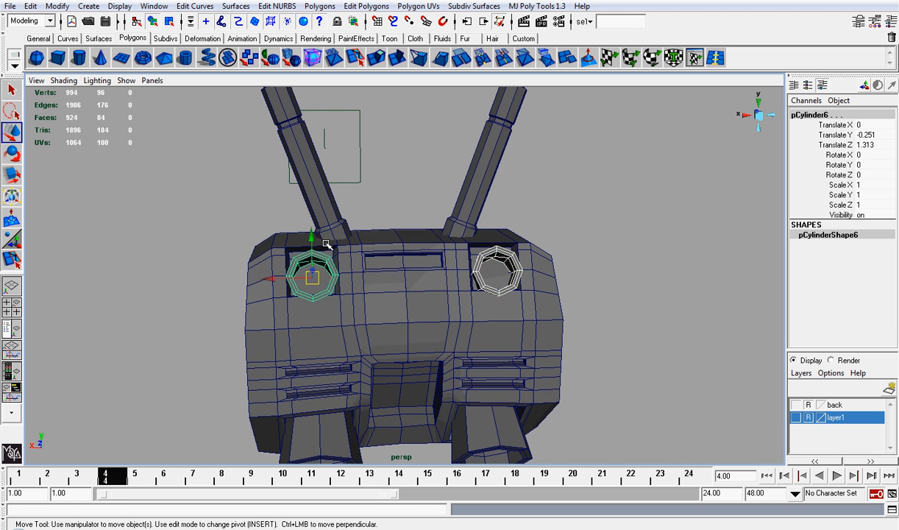
left_click_drag(311, 239, 311, 230)
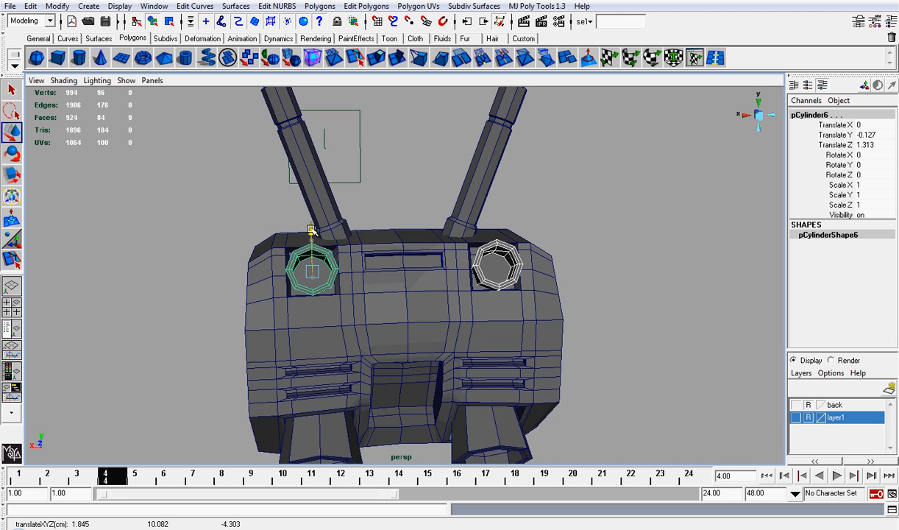
Freeze the transformations of both repositioned upper thrusters and delete their construction history.
left_click(543, 191)
scroll(559, 190, "down", 4)
key("ctrl+z")
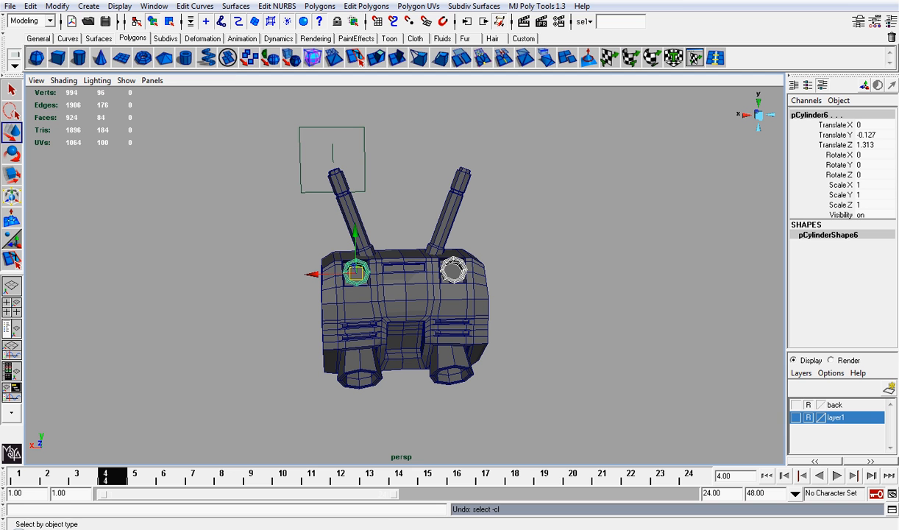
left_click(57, 6)
left_click(81, 49)
left_click(33, 6)
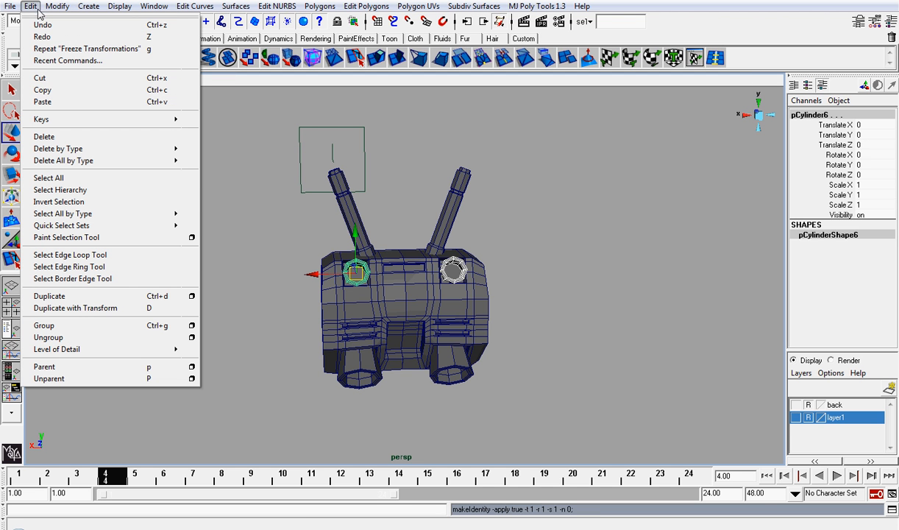
mouse_move(74, 149)
left_click(214, 154)
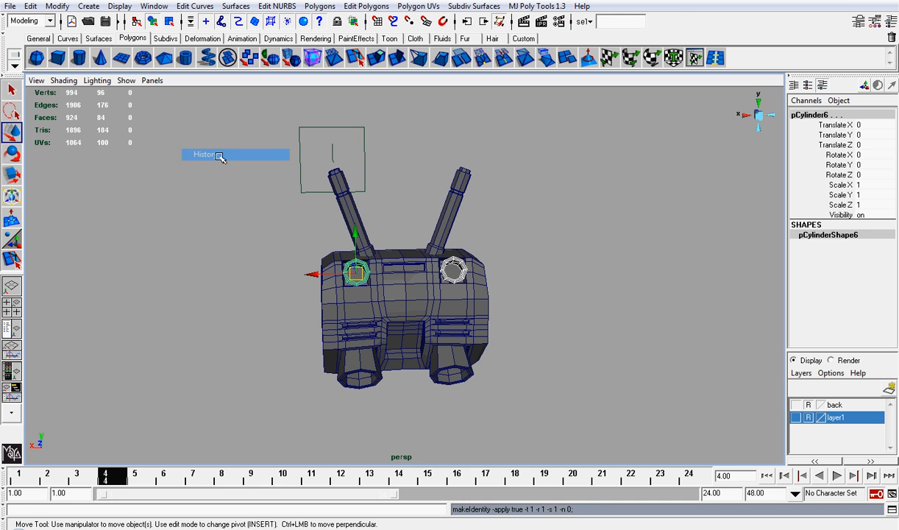
Save the scene file gundam_09.mb and clear the selection.
key("q")
key("ctrl+s")
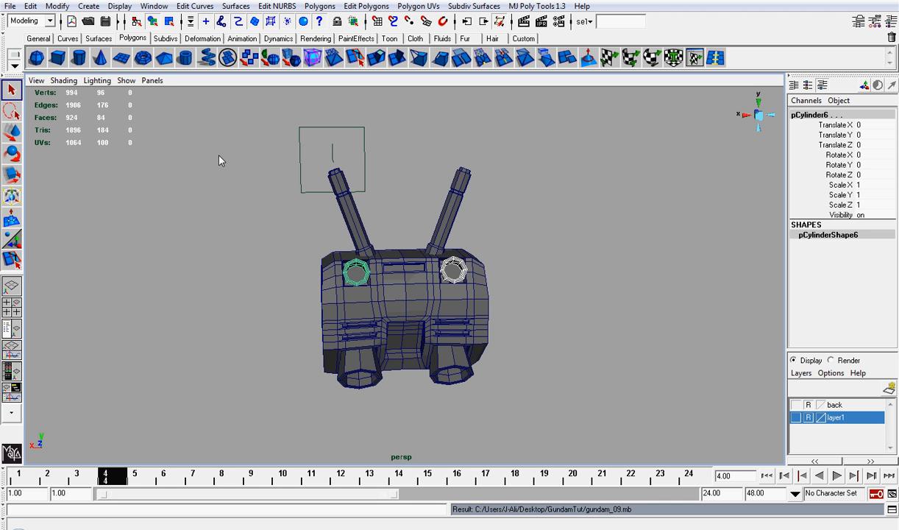
left_click(325, 133)
Unhide the rest of the Gundam's body around the finished backpack.
scroll(478, 209, "up", 2)
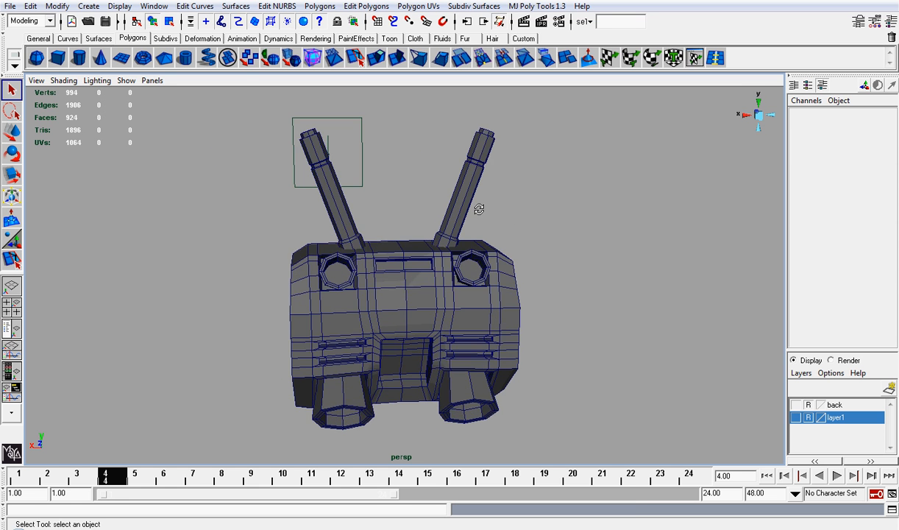
left_click_drag(479, 210, 288, 128, "alt")
left_click(119, 6)
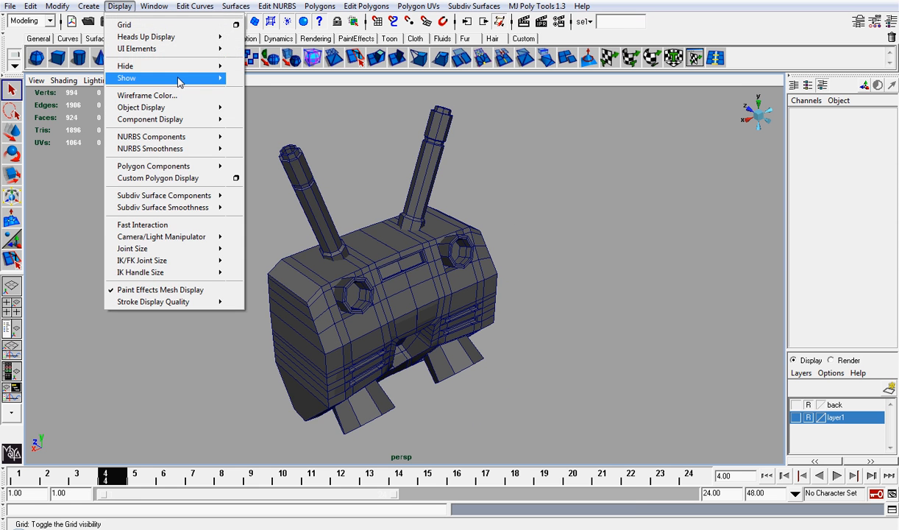
mouse_move(177, 78)
left_click(239, 118)
scroll(464, 197, "down", 1)
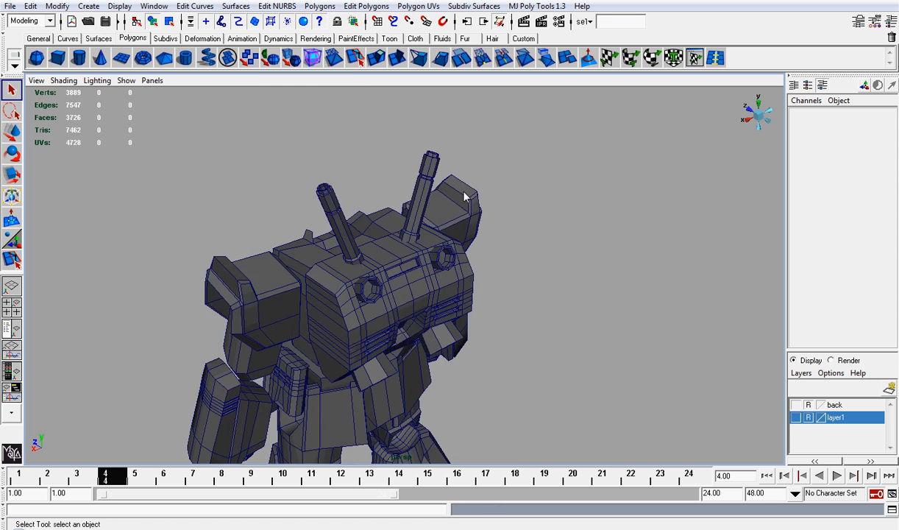
Show the layer1 reference and compare the whole Gundam model with it in the right and front views.
scroll(464, 197, "down", 2)
left_click_drag(464, 197, 369, 212, "alt")
scroll(423, 207, "up", 1)
scroll(520, 285, "up", 3)
left_click_drag(520, 287, 524, 243, "alt")
left_click(759, 118)
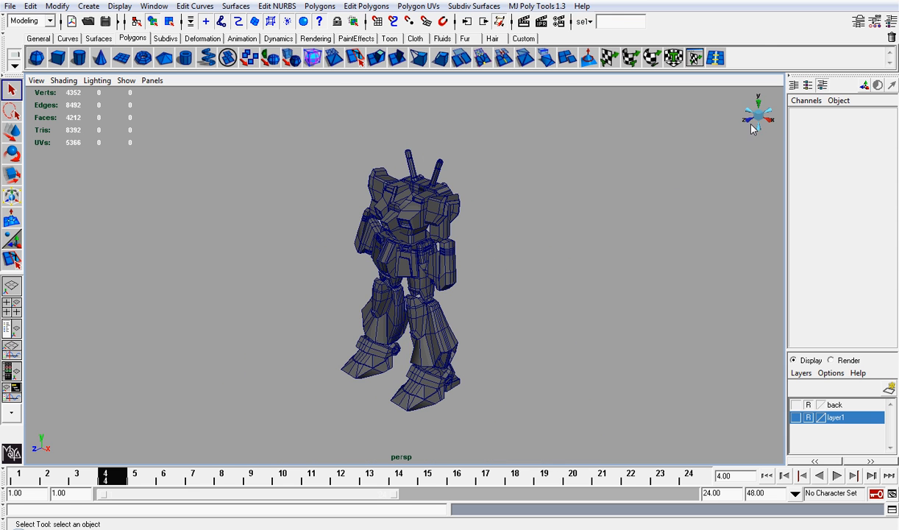
left_click(770, 120)
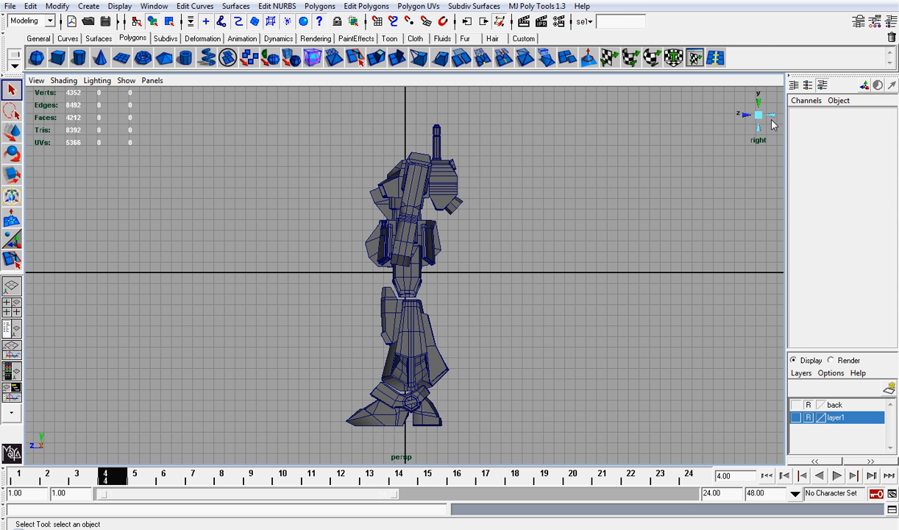
left_click(795, 417)
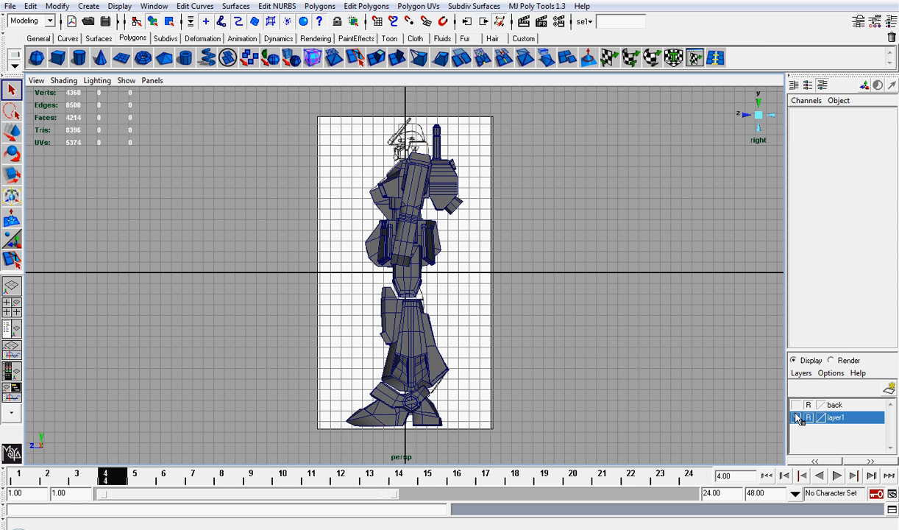
left_click(746, 115)
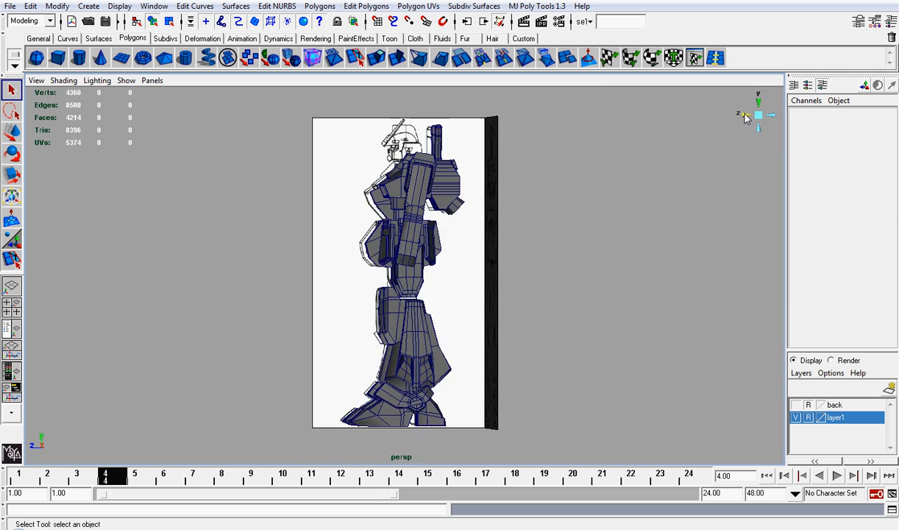
scroll(638, 196, "up", 5)
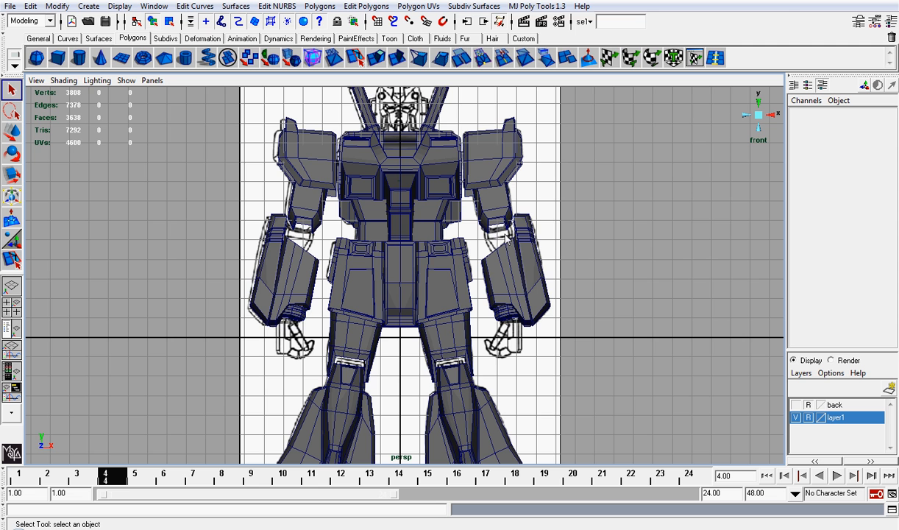
scroll(398, 246, "down", 2)
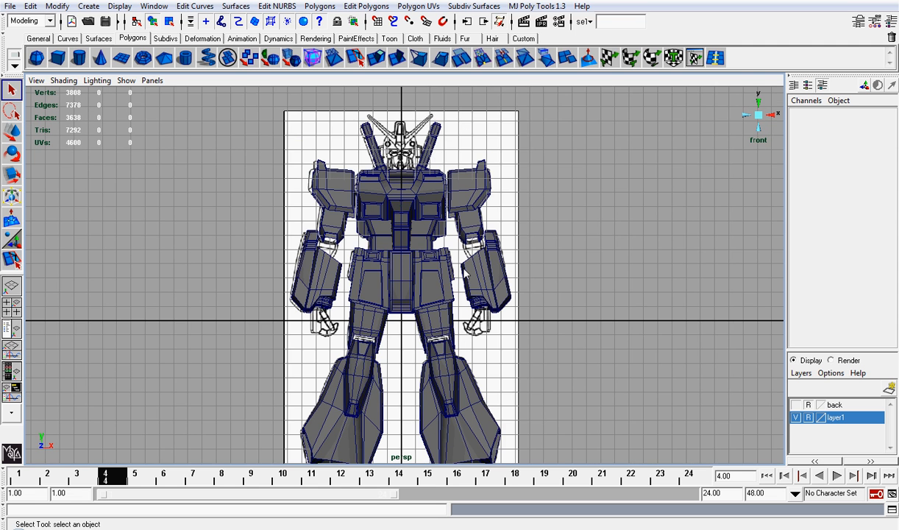